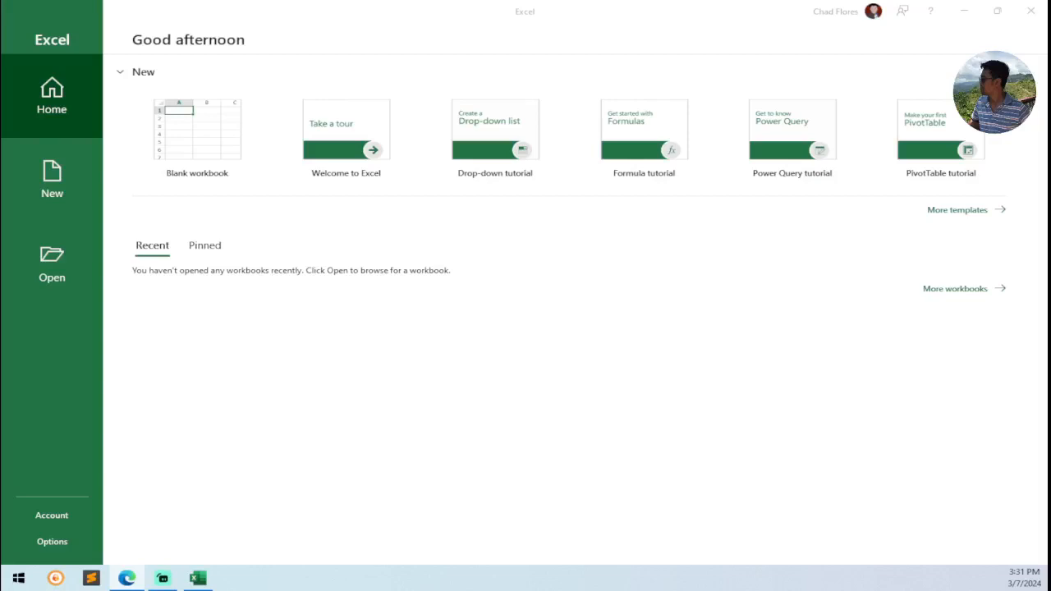
{"action": "left_click", "coordinate": [197, 137]}
{"action": "left_click_drag", "start_coordinate": [1, 82], "coordinate": [579, 21]}
{"action": "left_click", "coordinate": [754, 15]}
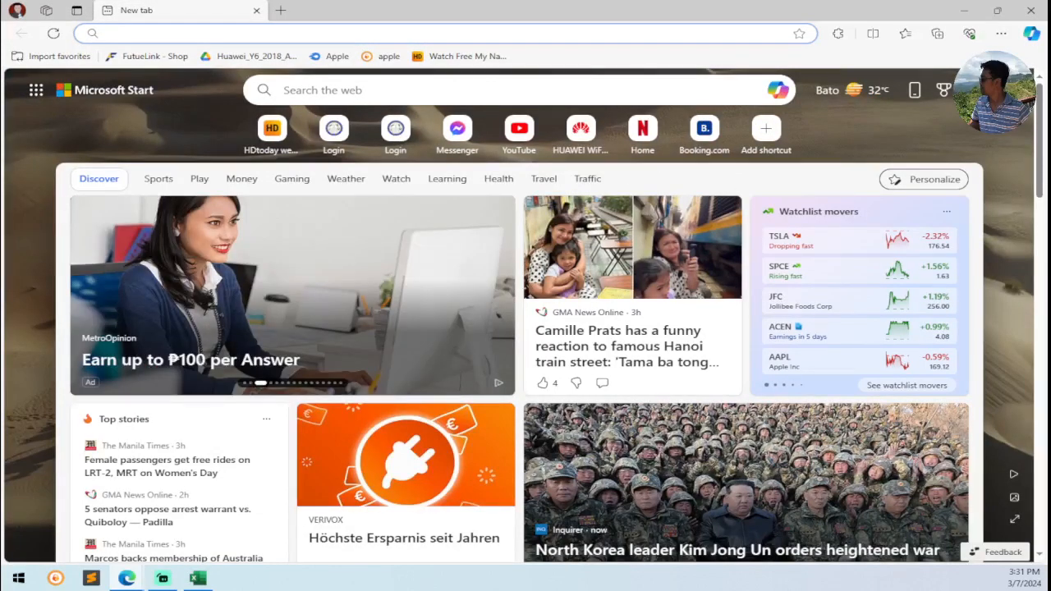
Step: Search the web for google sheets in the Edge browser
{"action": "left_click", "coordinate": [195, 36]}
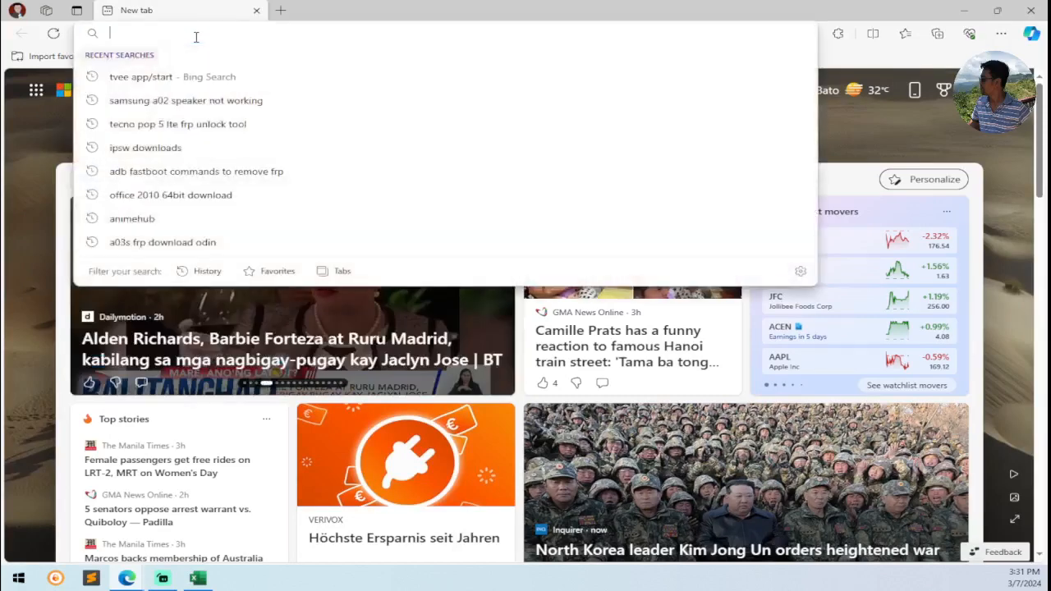
{"action": "type", "text": "goog"}
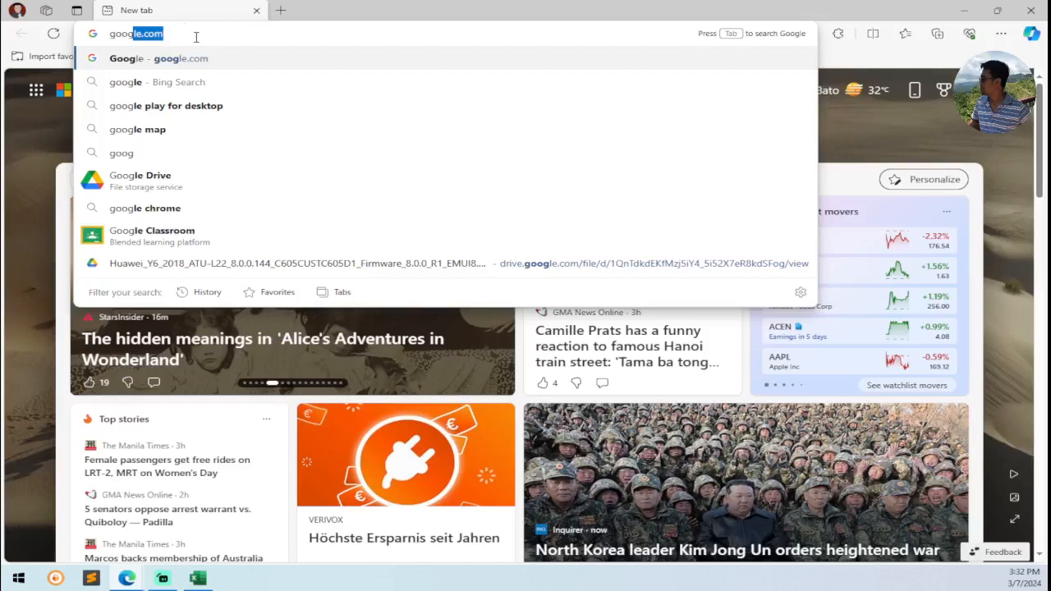
{"action": "type", "text": "le "}
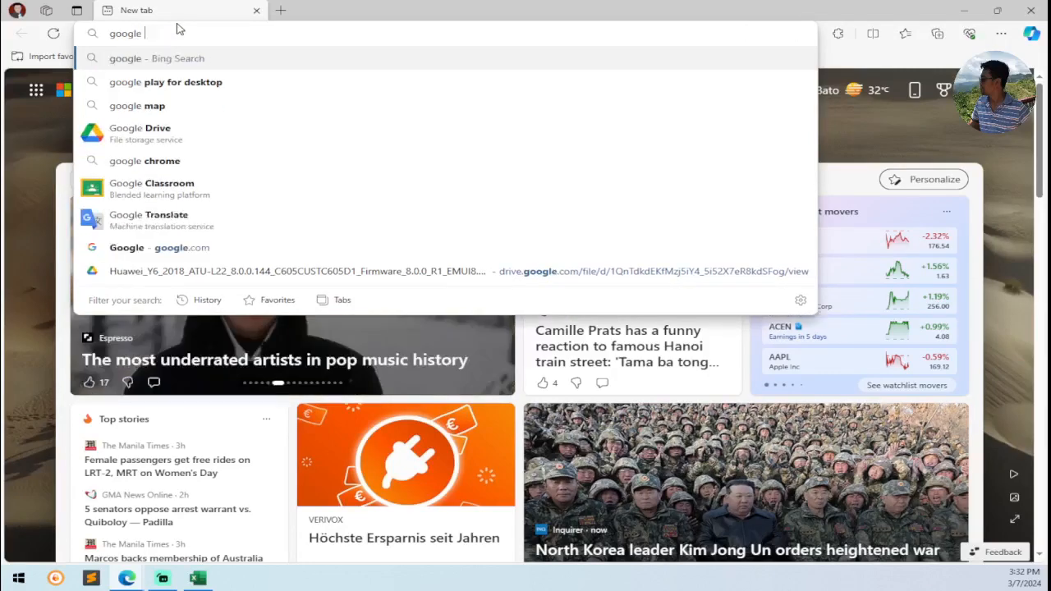
{"action": "type", "text": "co"}
{"action": "key", "text": "BackSpace"}
{"action": "key", "text": "BackSpace"}
{"action": "type", "text": "sheets"}
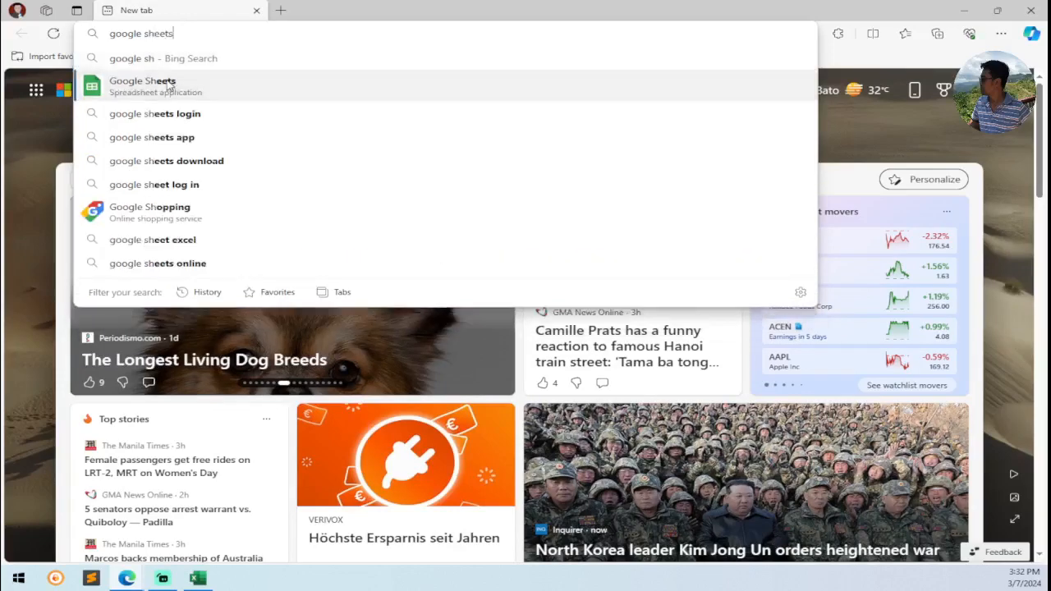
{"action": "left_click", "coordinate": [164, 85]}
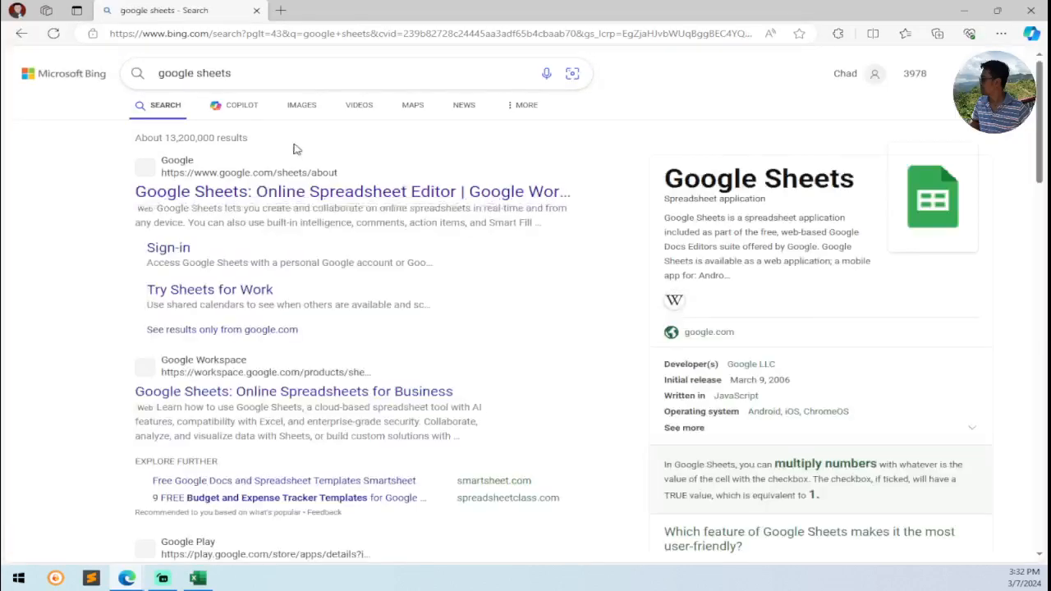
Step: Open Google Sheets from its official product page, then close the To-do list spreadsheet
{"action": "left_click", "coordinate": [263, 205]}
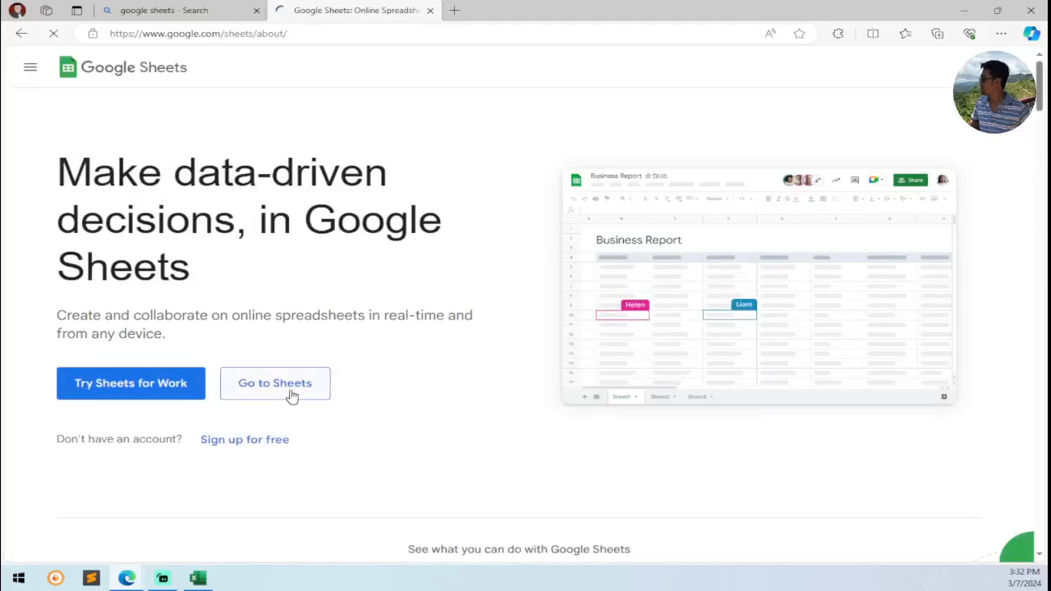
{"action": "left_click", "coordinate": [289, 393]}
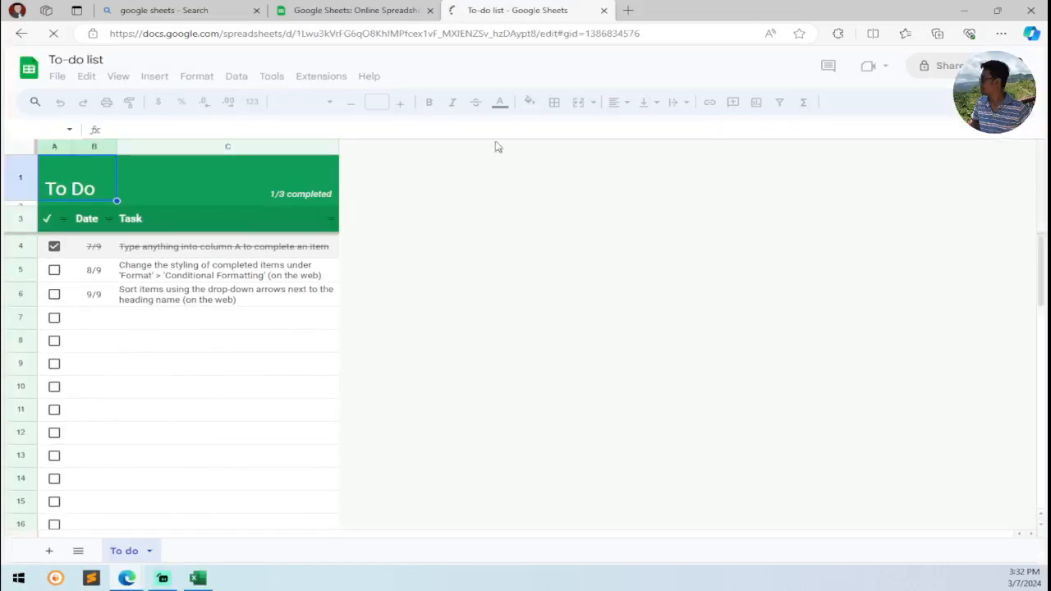
{"action": "left_click", "coordinate": [604, 11]}
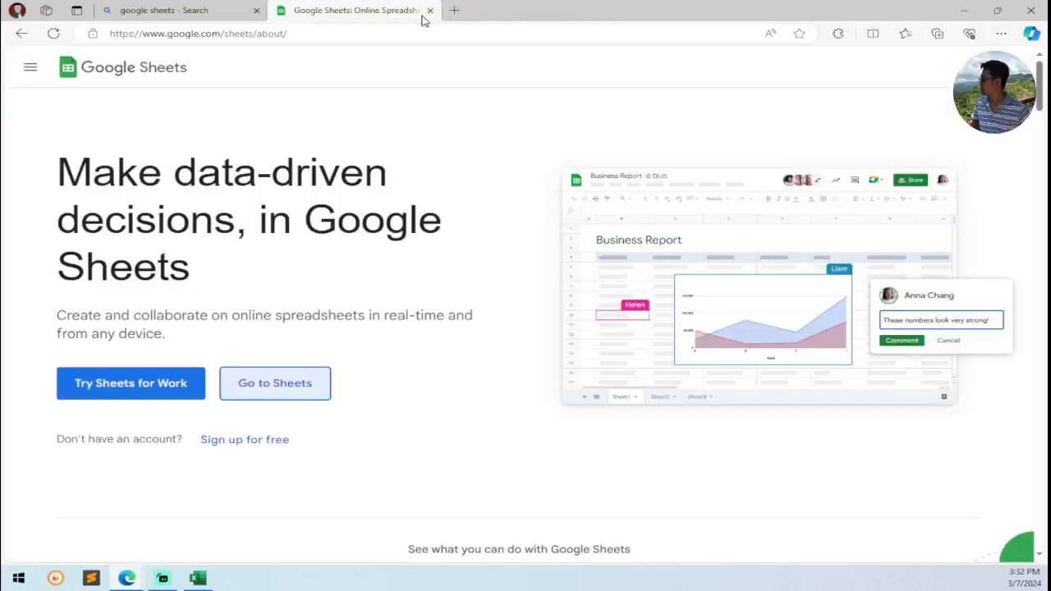
Step: Go to office.com and create a blank workbook in the online version of Excel
{"action": "left_click", "coordinate": [397, 33]}
{"action": "type", "text": "office.com"}
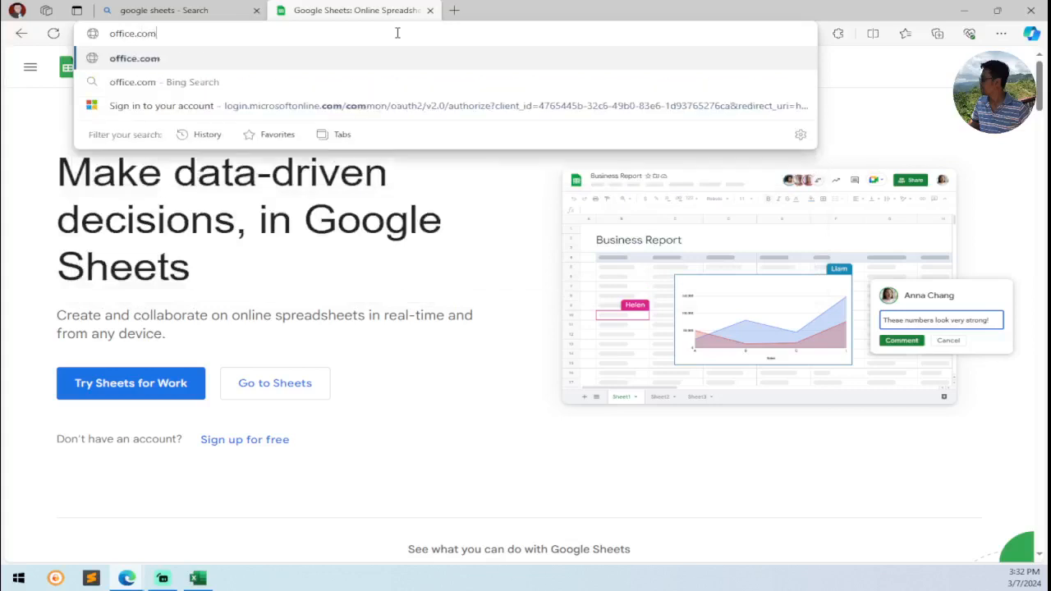
{"action": "key", "text": "Return"}
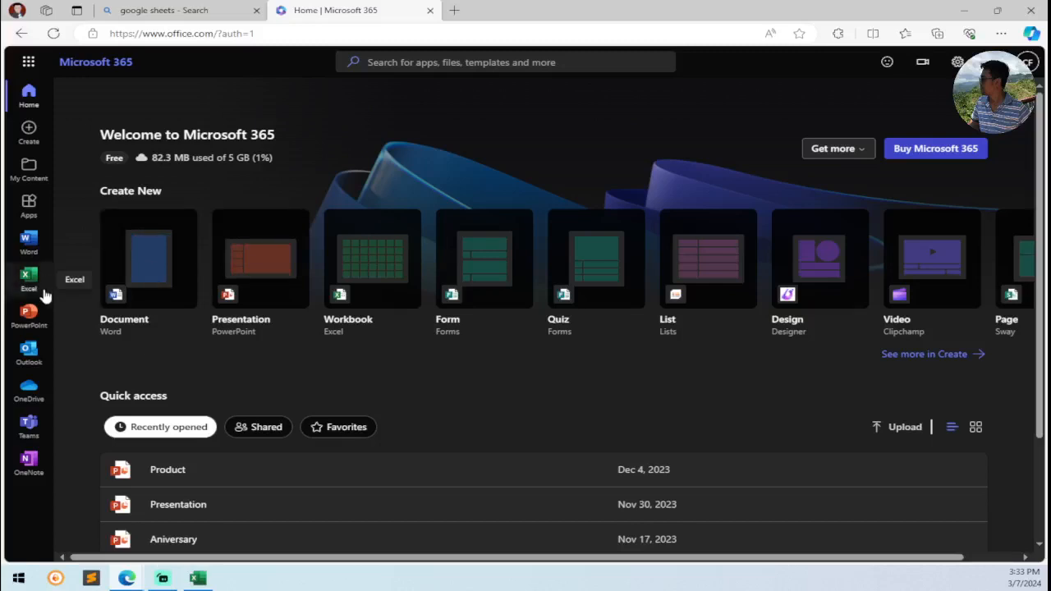
{"action": "left_click", "coordinate": [33, 289]}
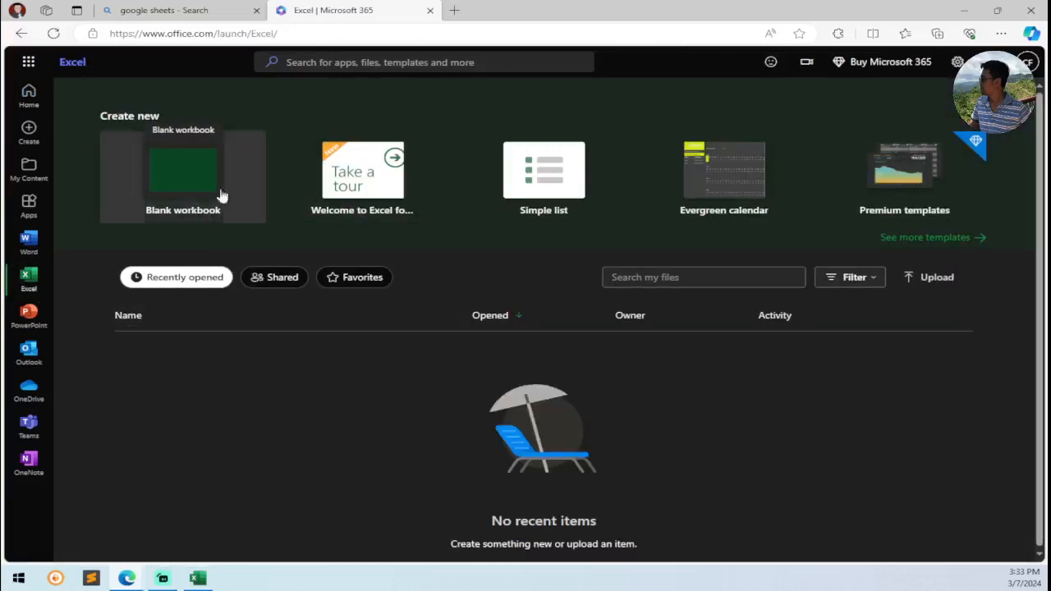
{"action": "left_click", "coordinate": [185, 183]}
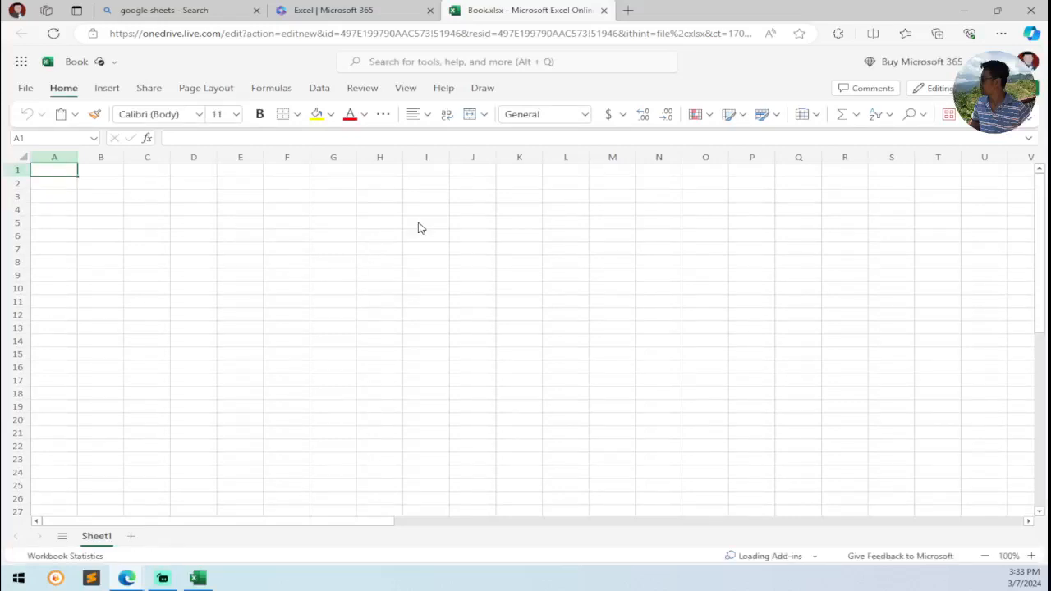
Step: Close the online workbook and the Microsoft 365 page, and exit the browser to return to desktop Excel
{"action": "left_click", "coordinate": [604, 11]}
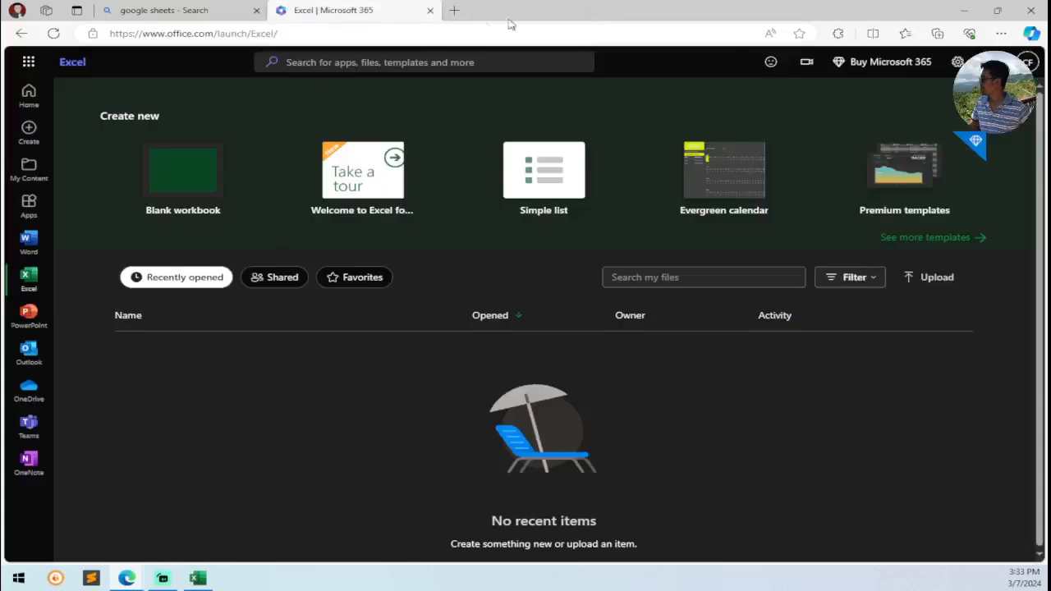
{"action": "left_click", "coordinate": [430, 11]}
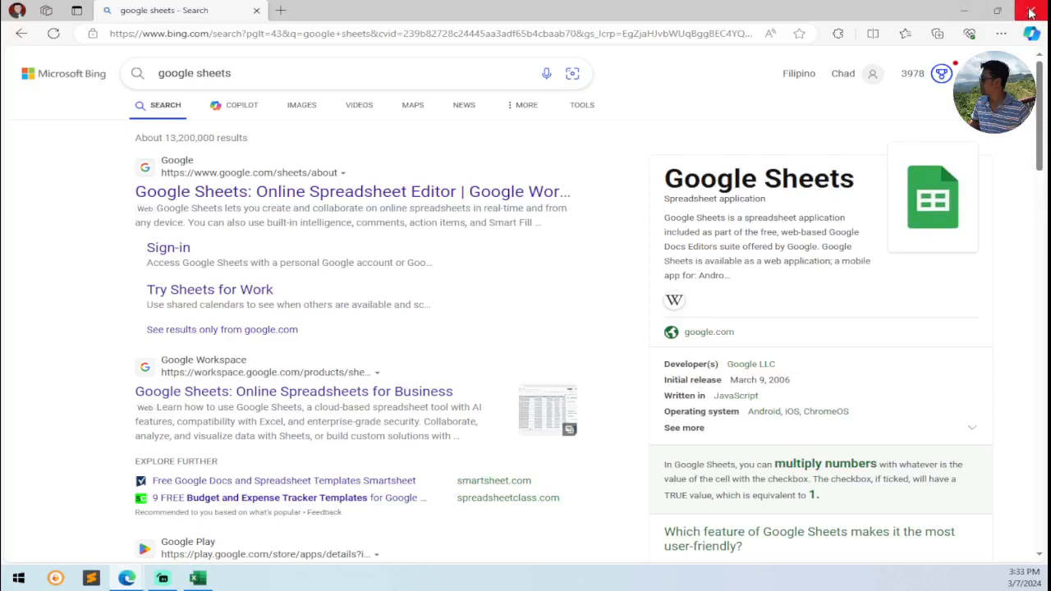
{"action": "left_click", "coordinate": [1031, 12]}
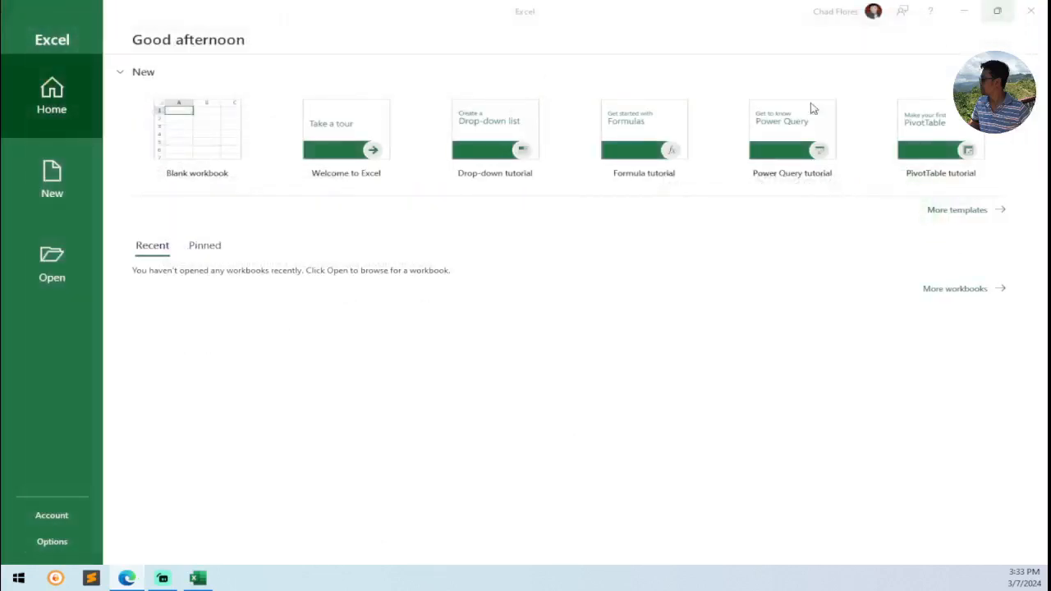
Step: Create a new blank workbook in desktop Excel
{"action": "left_click", "coordinate": [207, 157]}
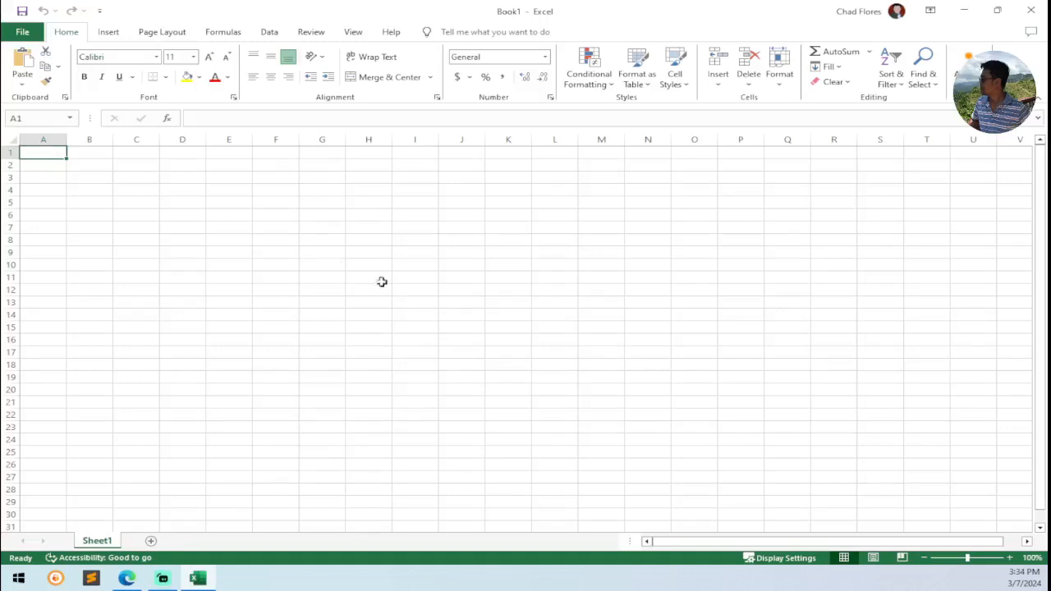
{"action": "left_click", "coordinate": [322, 265]}
{"action": "scroll", "coordinate": [411, 304], "scroll_direction": "up", "scroll_amount": 10, "text": "ctrl"}
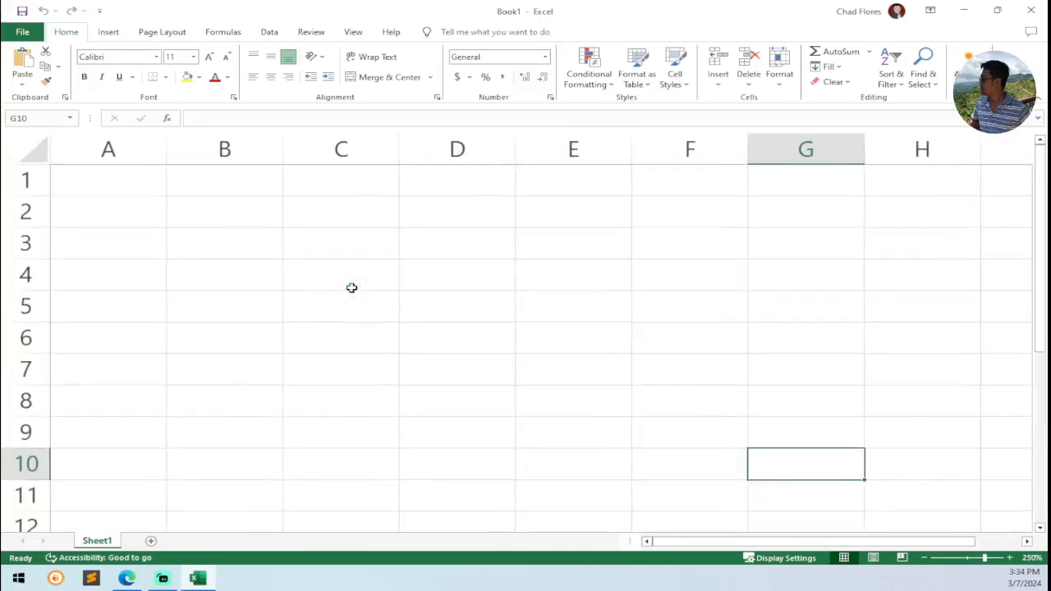
{"action": "scroll", "coordinate": [351, 288], "scroll_direction": "up", "scroll_amount": 3, "text": "ctrl"}
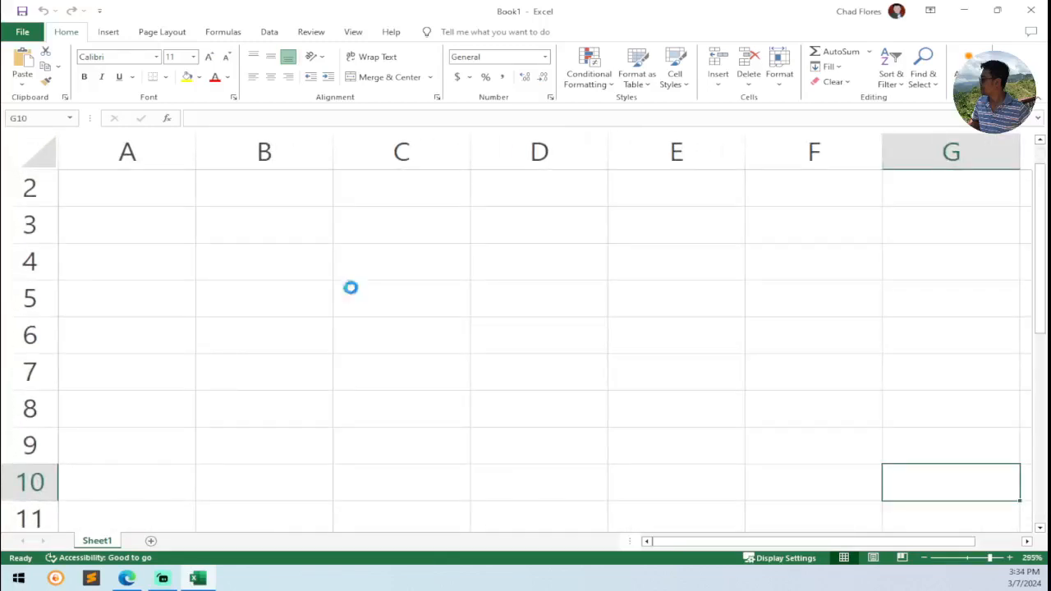
{"action": "scroll", "coordinate": [350, 287], "scroll_direction": "down", "scroll_amount": 2, "text": "ctrl"}
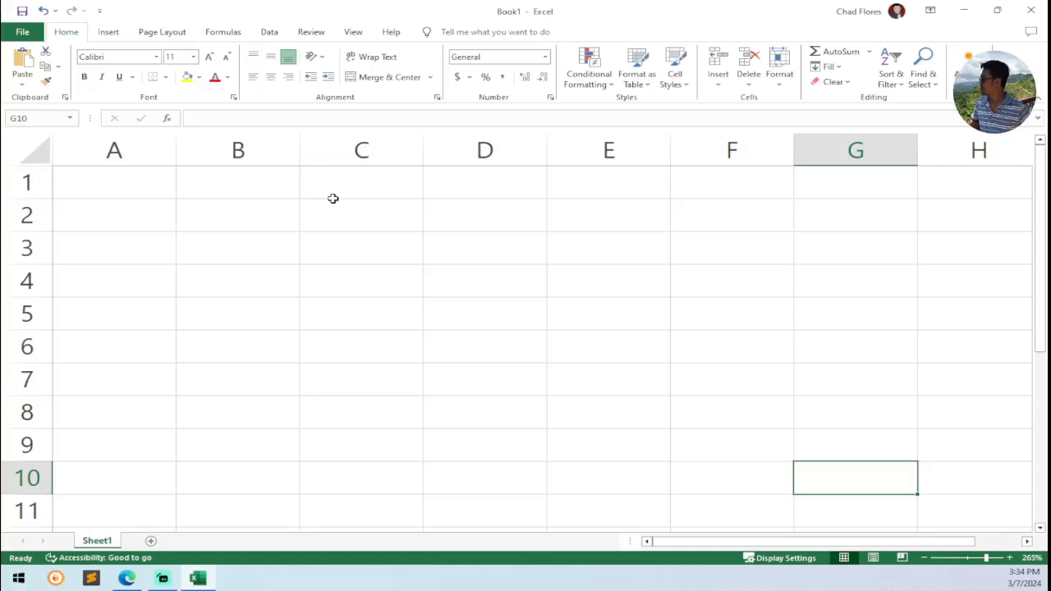
Step: Enter the heading No. in cell A3 and the heading Members in cell B3
{"action": "left_click", "coordinate": [257, 187]}
{"action": "left_click", "coordinate": [138, 218]}
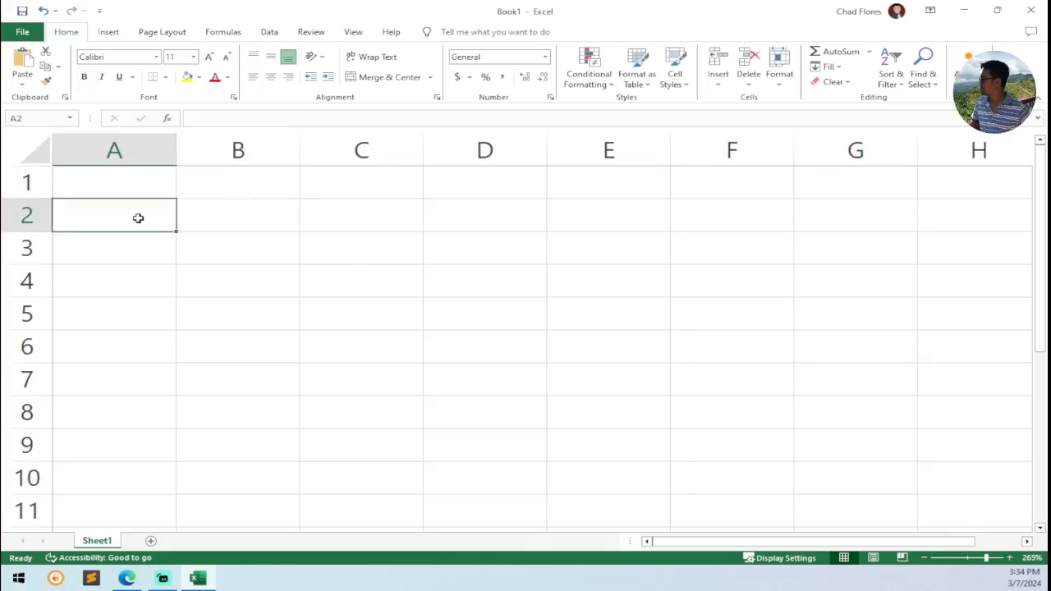
{"action": "left_click", "coordinate": [150, 244]}
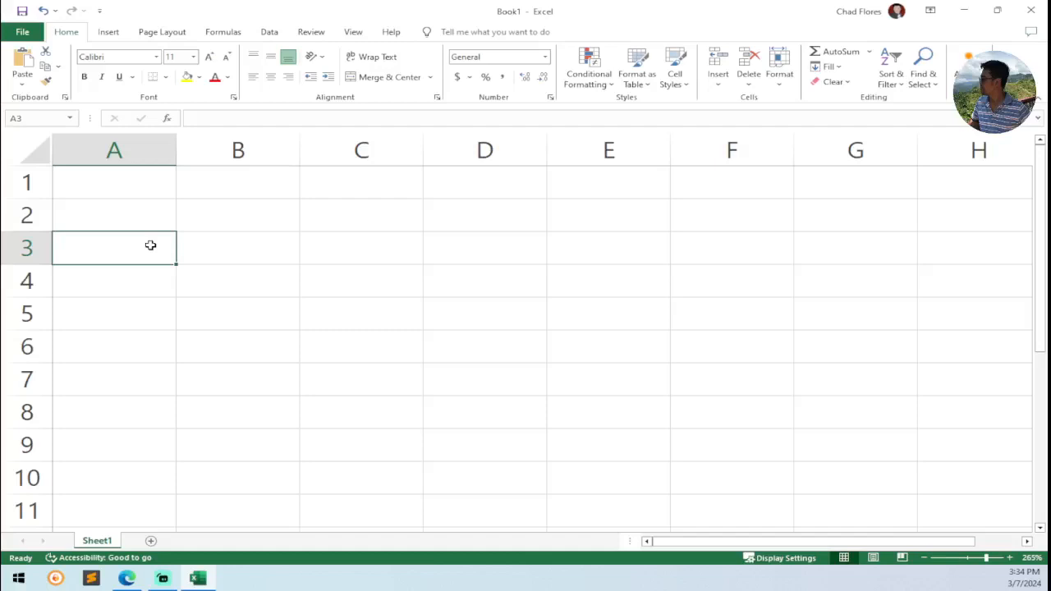
{"action": "type", "text": "No."}
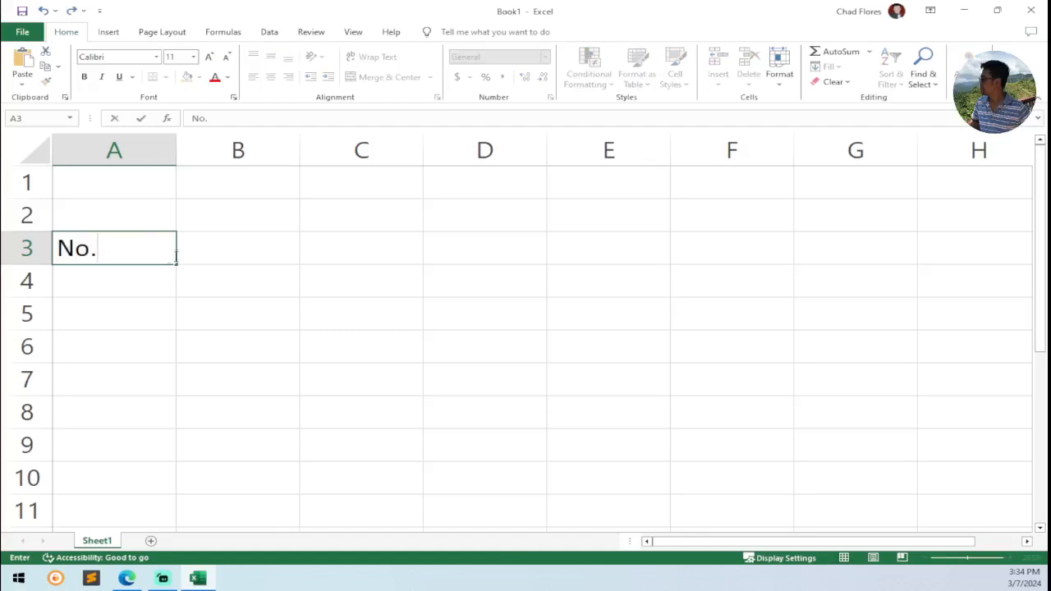
{"action": "left_click", "coordinate": [205, 250]}
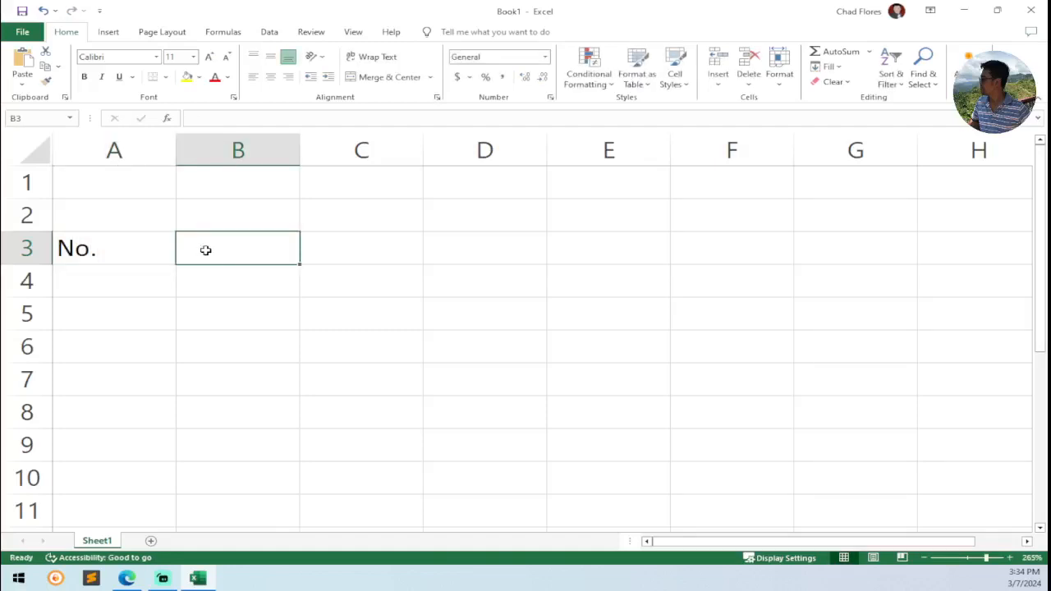
{"action": "type", "text": "Name"}
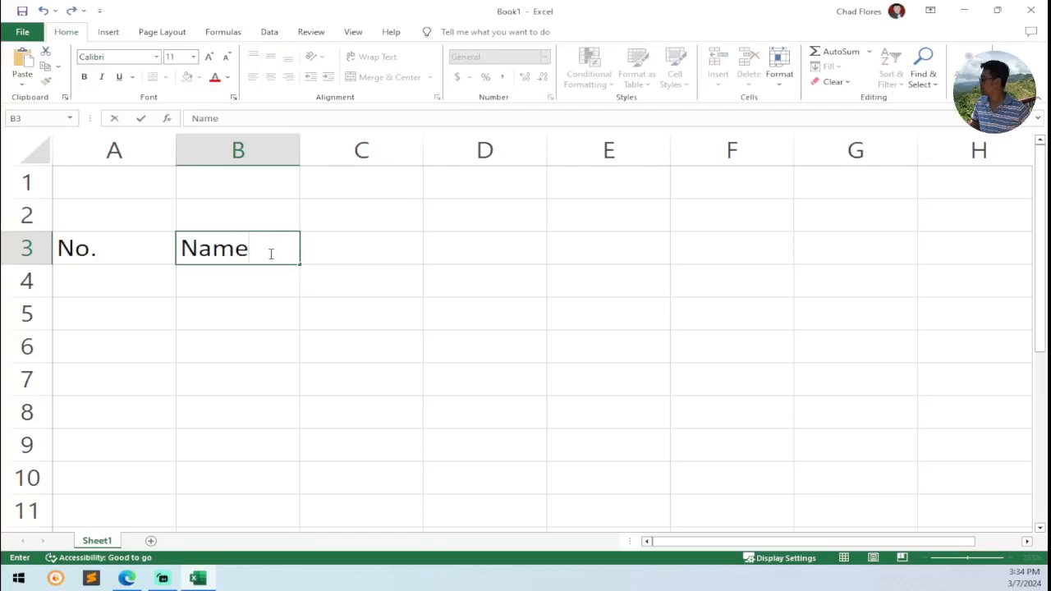
{"action": "left_click_drag", "start_coordinate": [270, 253], "coordinate": [148, 244]}
{"action": "type", "text": "Mem"}
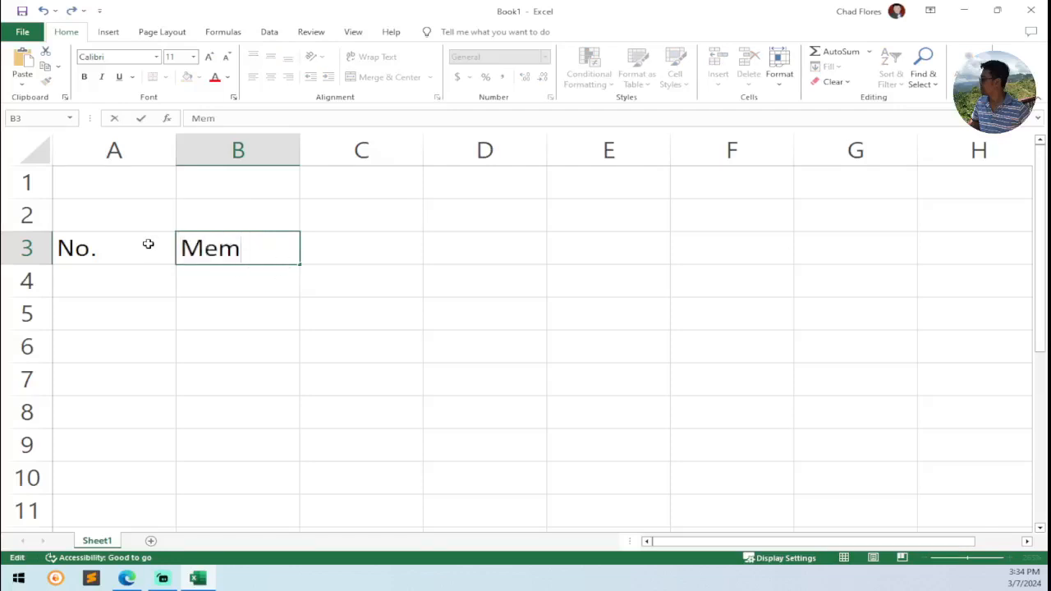
{"action": "type", "text": "bers"}
{"action": "left_click", "coordinate": [382, 243]}
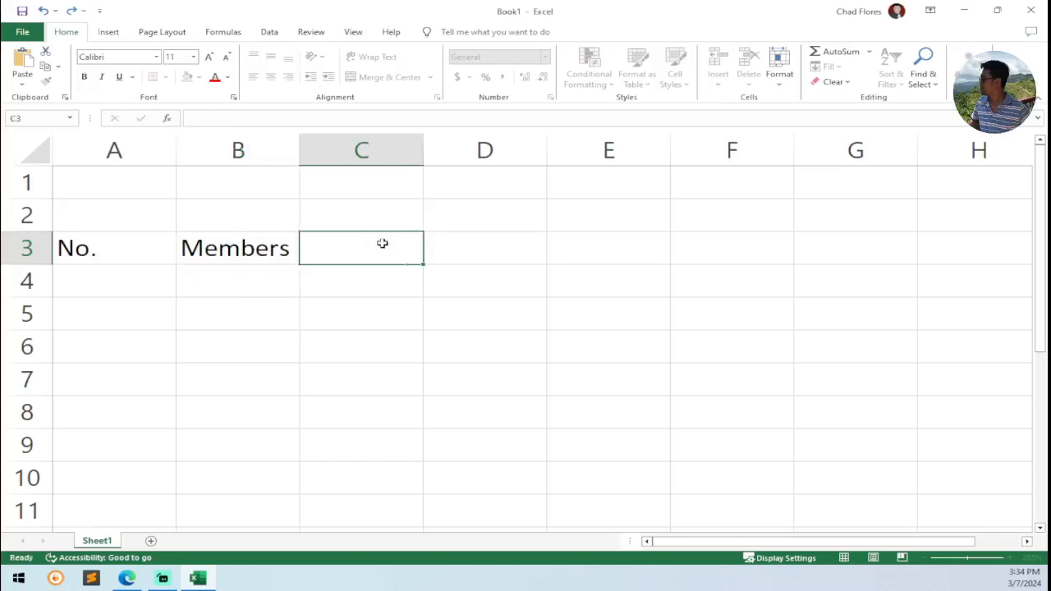
Step: Enter Week 1 in cell C2 and fill the series across row 2 through Week 4 in F2
{"action": "left_click", "coordinate": [347, 218]}
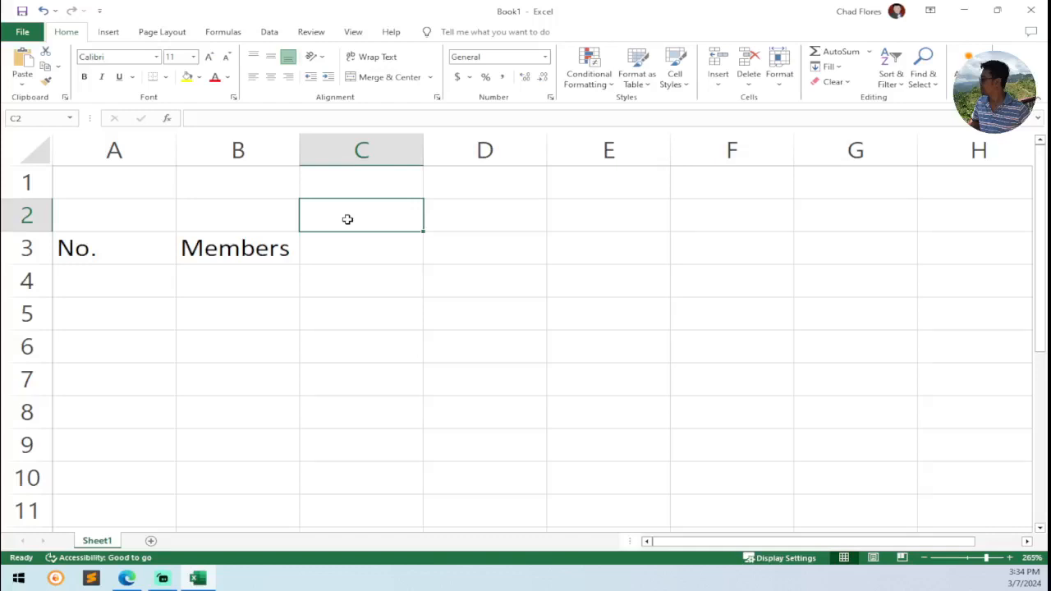
{"action": "type", "text": "Week"}
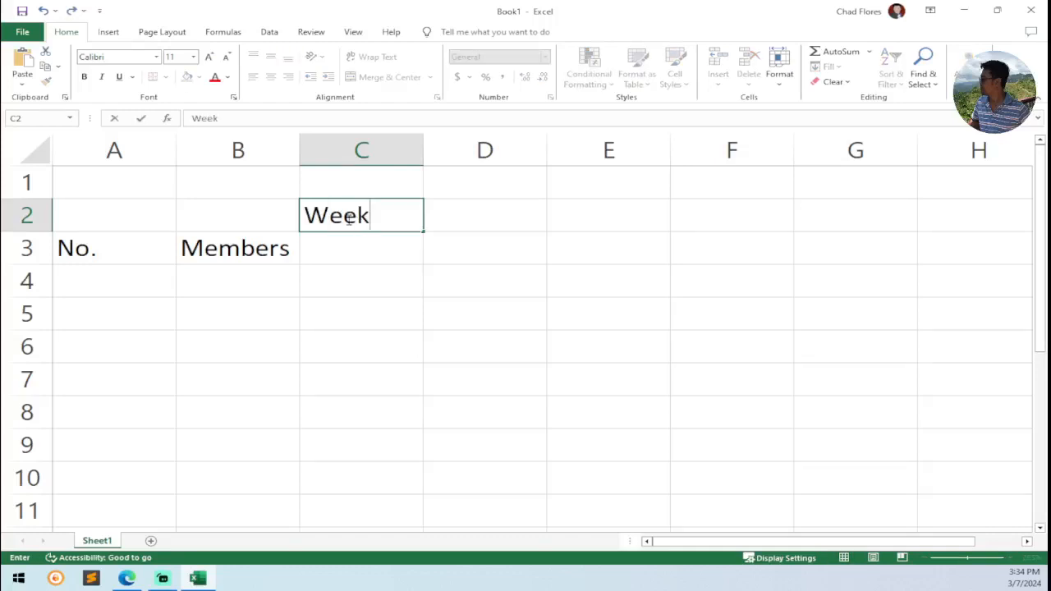
{"action": "type", "text": " 1"}
{"action": "key", "text": "ctrl+Return"}
{"action": "left_click_drag", "start_coordinate": [423, 231], "coordinate": [784, 223]}
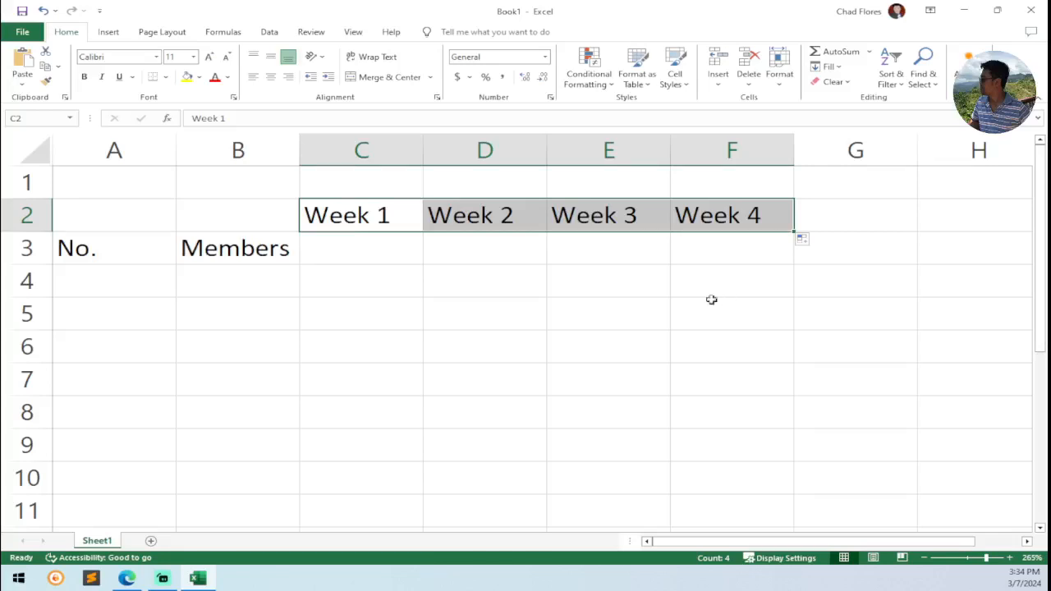
Step: Enter 100 as the amount for each week in cells C3 through F3
{"action": "left_click", "coordinate": [385, 255]}
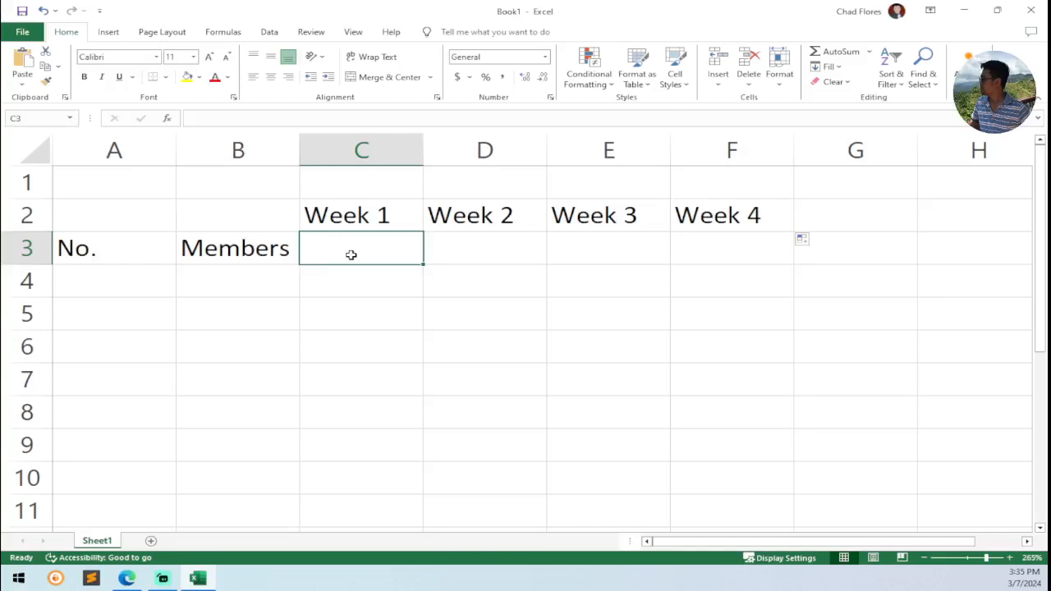
{"action": "type", "text": "100"}
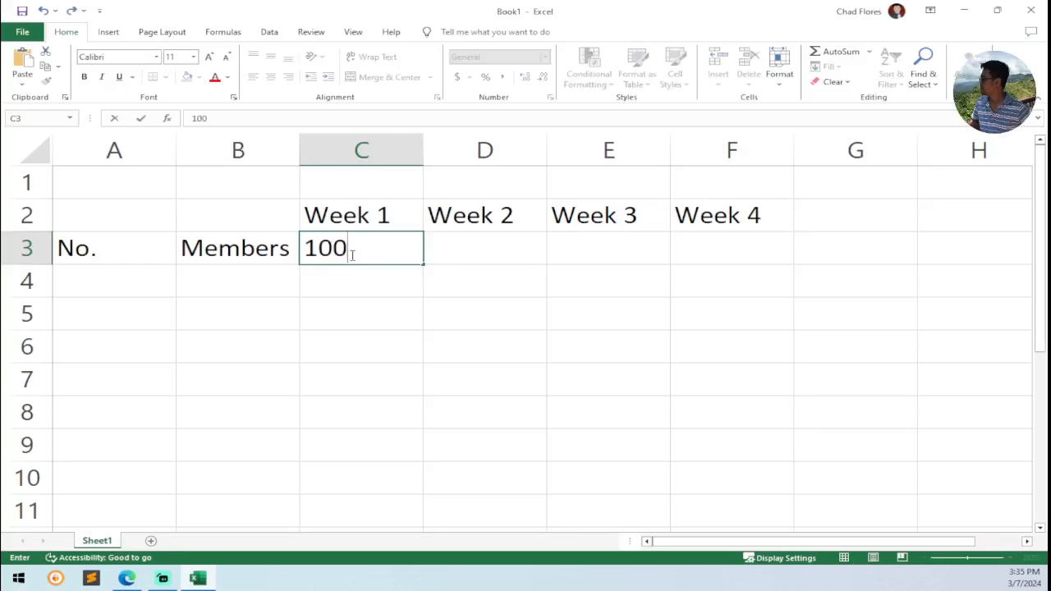
{"action": "left_click", "coordinate": [471, 243]}
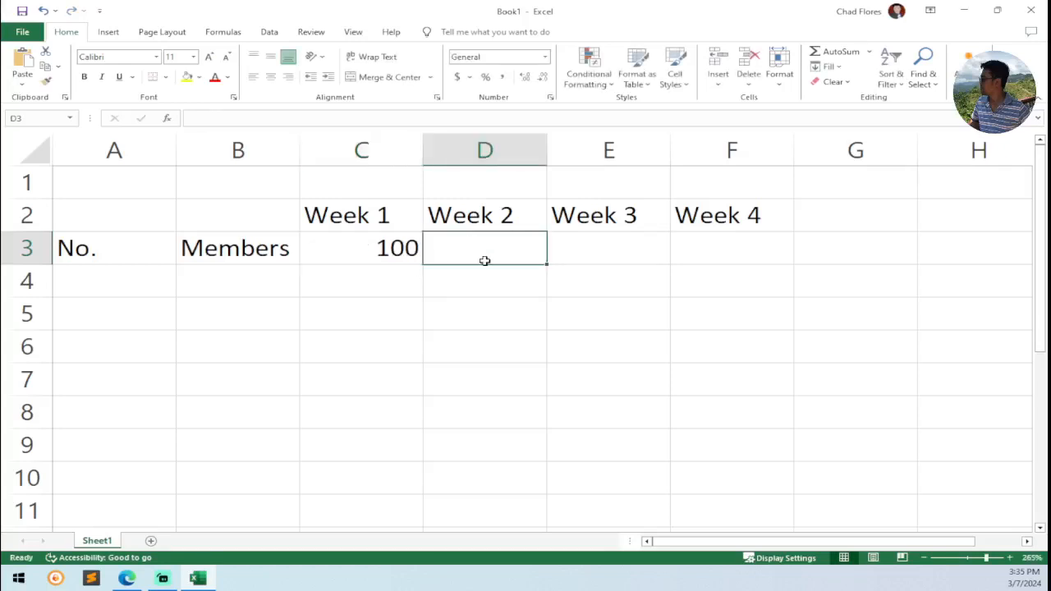
{"action": "type", "text": "1000"}
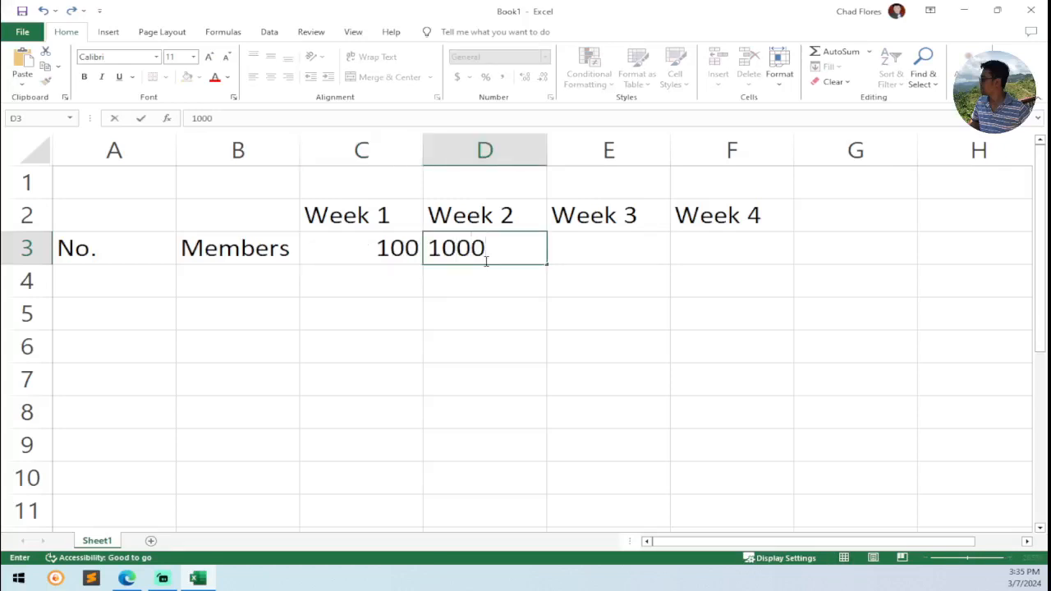
{"action": "key", "text": "BackSpace"}
{"action": "type", "text": "100"}
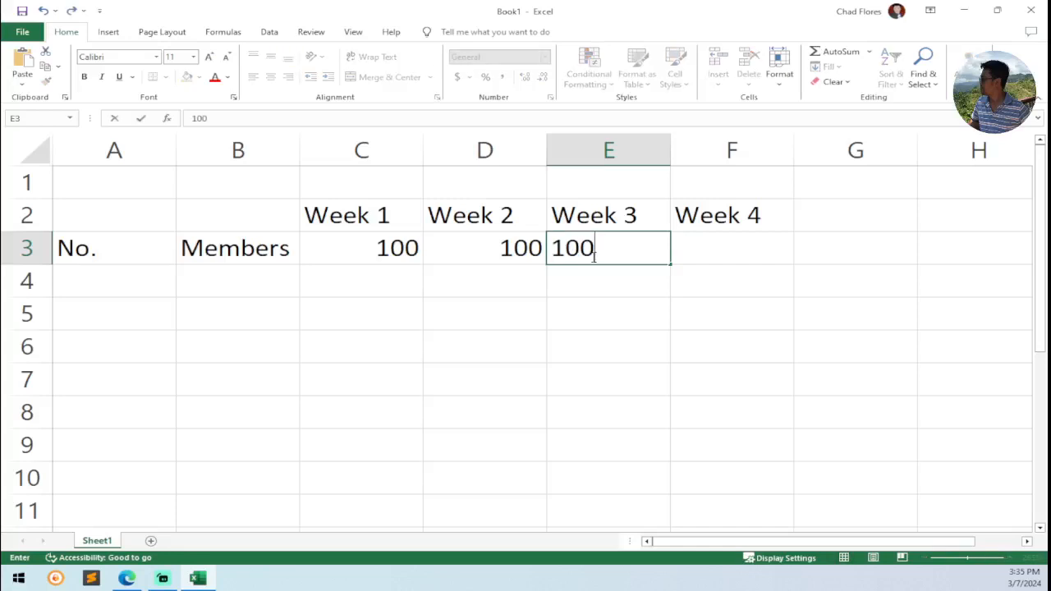
{"action": "key", "text": "Return"}
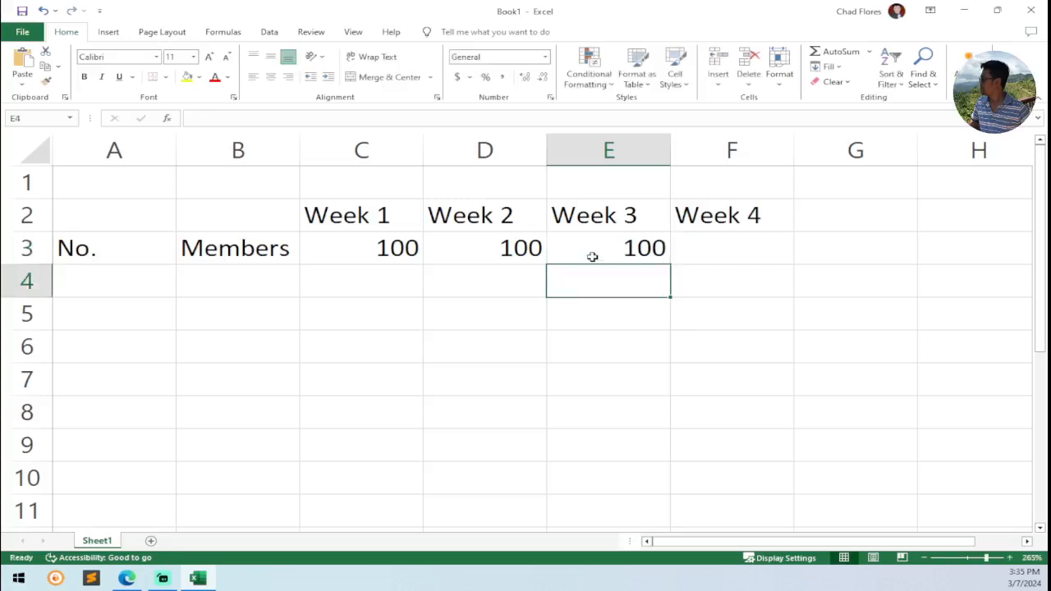
{"action": "left_click", "coordinate": [728, 248]}
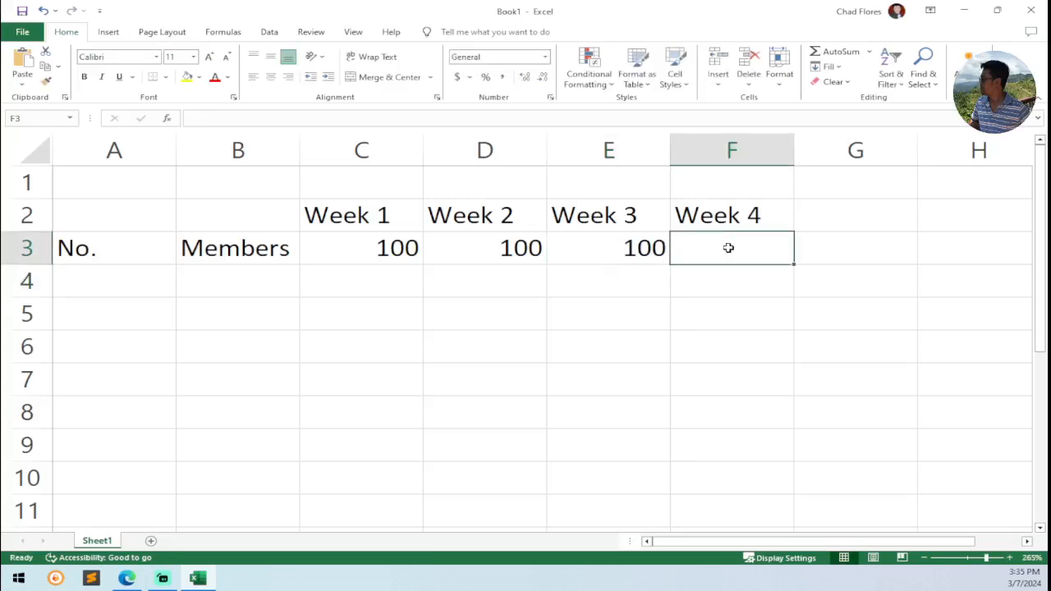
{"action": "type", "text": "100"}
{"action": "key", "text": "Return"}
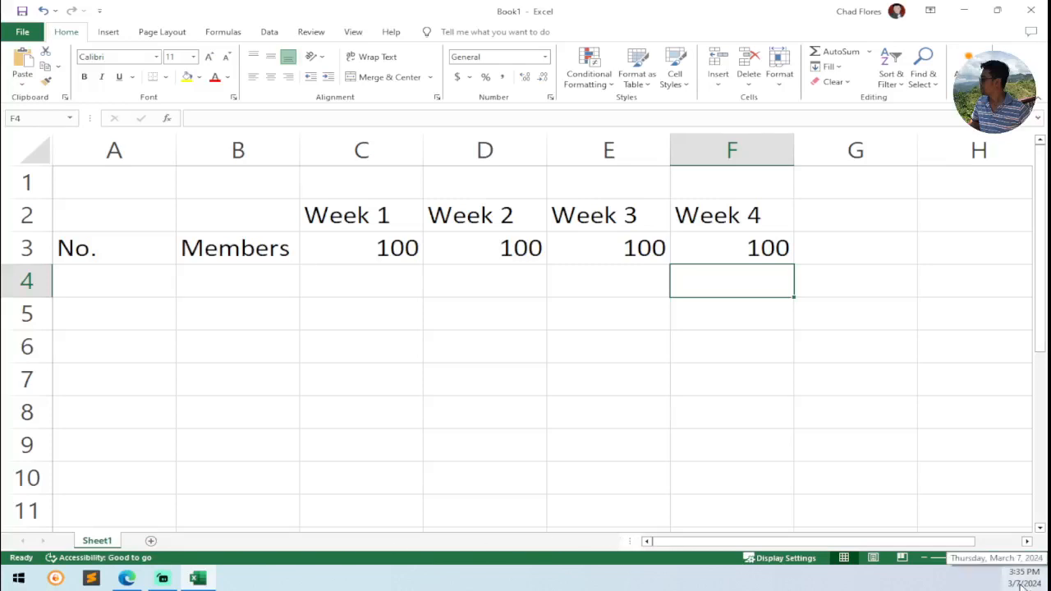
Step: Rename the worksheet Sheet1 as April
{"action": "double_click", "coordinate": [97, 540]}
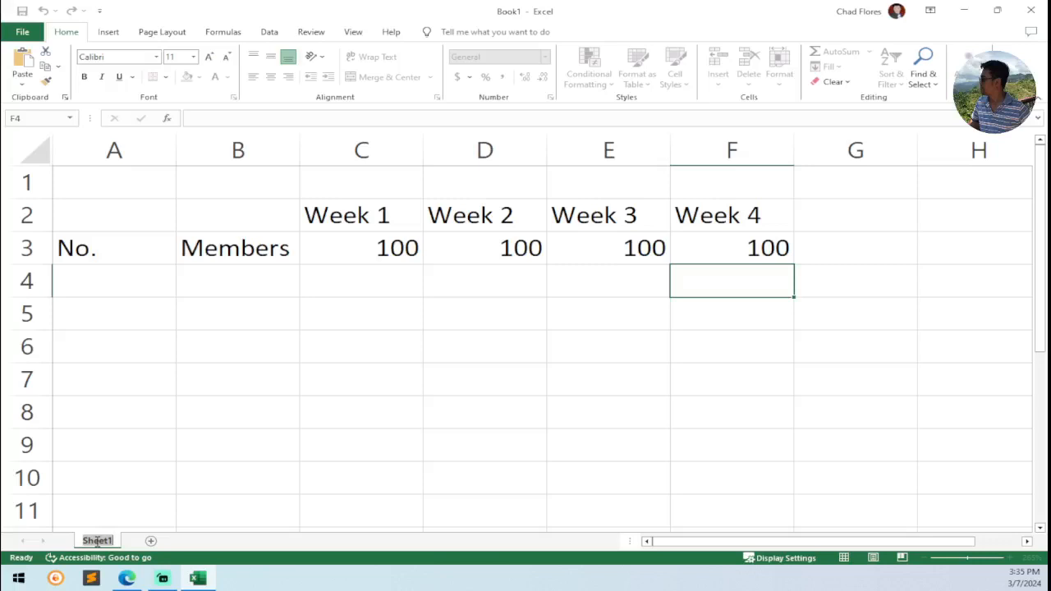
{"action": "type", "text": "Apri"}
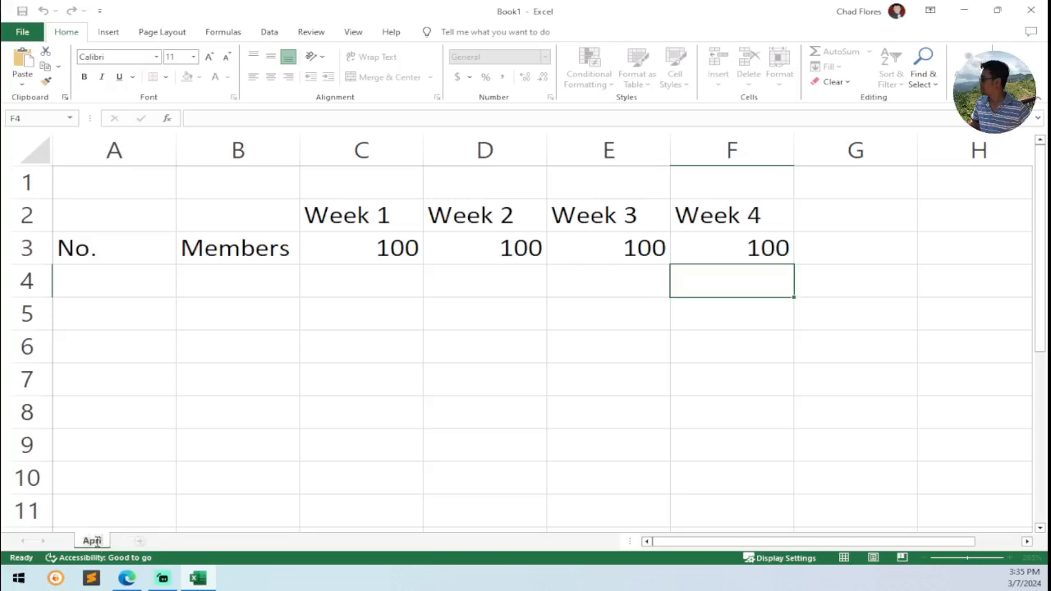
{"action": "type", "text": "l"}
{"action": "key", "text": "Return"}
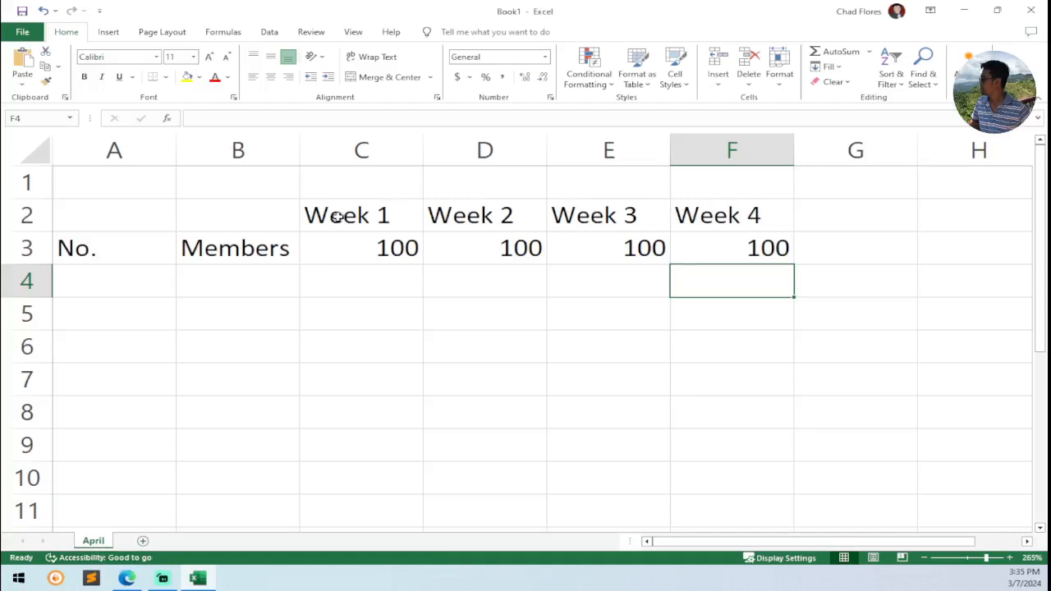
Step: Enter the heading Total Collection in cell G2, with a line break between the two words
{"action": "left_click_drag", "start_coordinate": [336, 216], "coordinate": [706, 220]}
{"action": "left_click", "coordinate": [836, 223]}
{"action": "type", "text": "T"}
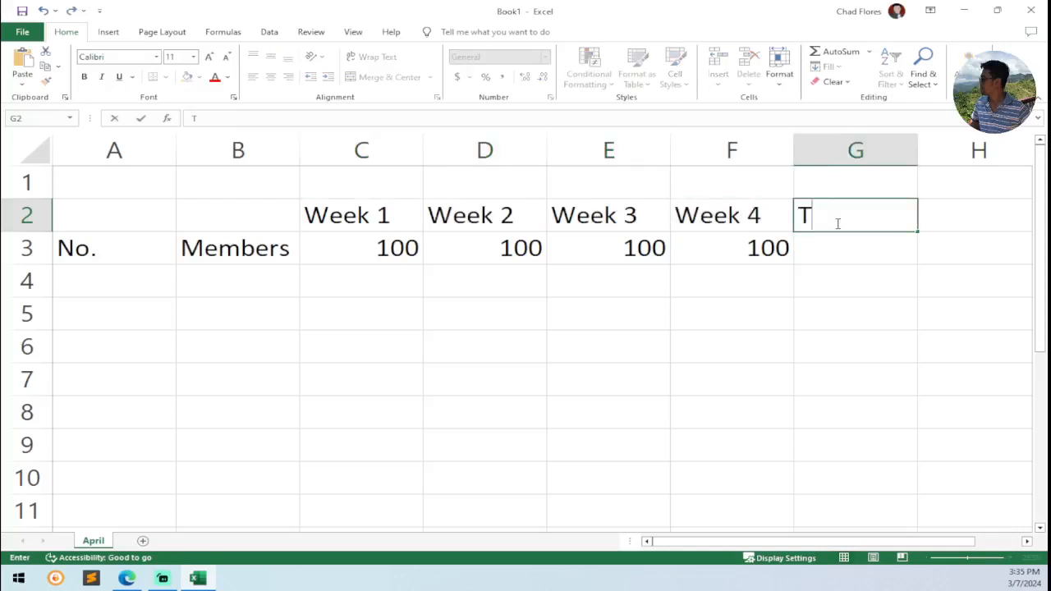
{"action": "type", "text": "otal Collection"}
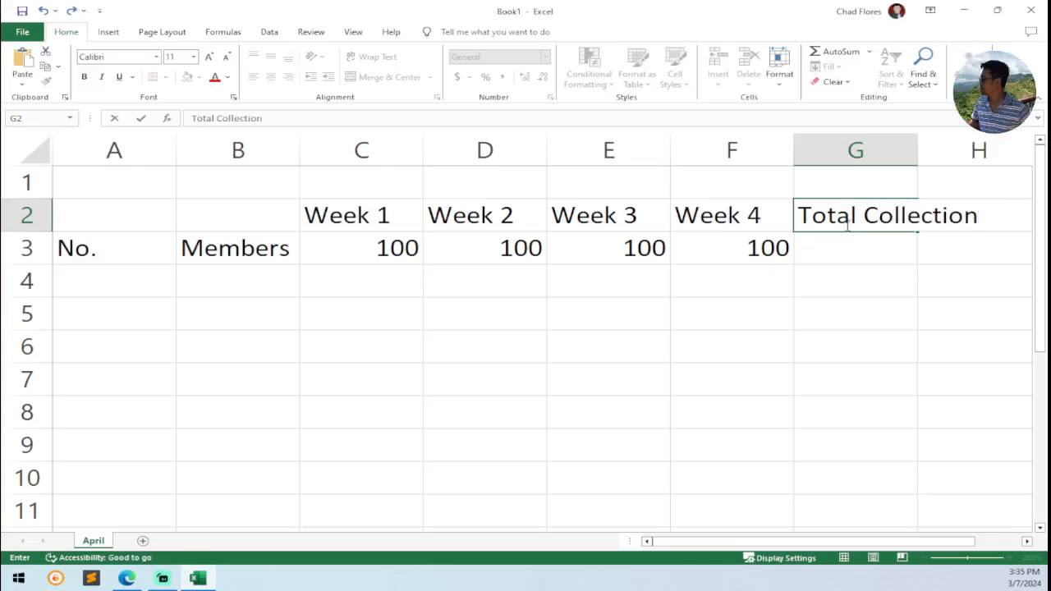
{"action": "left_click_drag", "start_coordinate": [861, 216], "coordinate": [798, 220]}
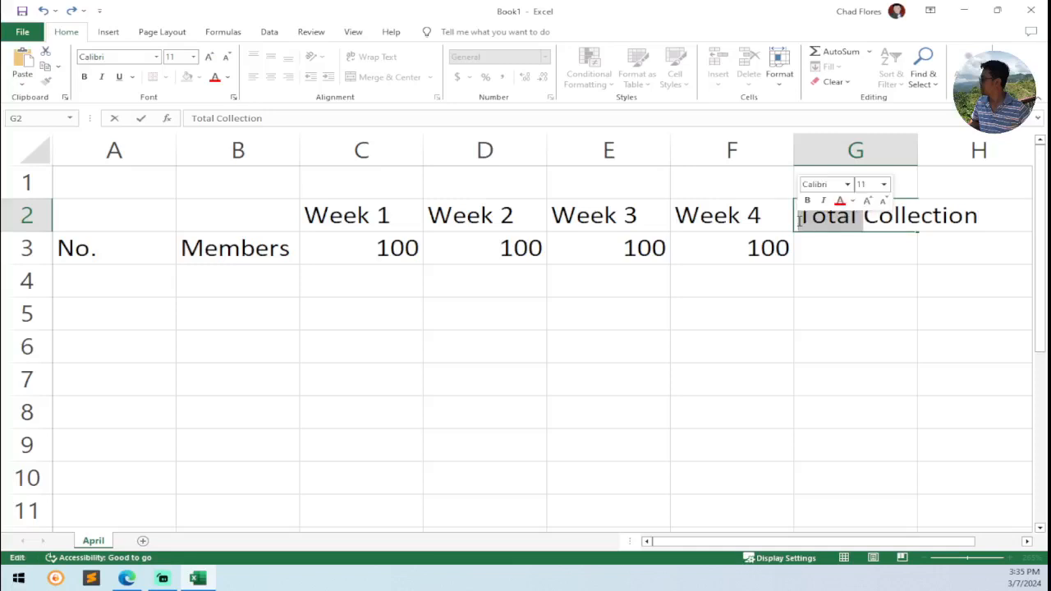
{"action": "key", "text": "BackSpace"}
{"action": "key", "text": "Return"}
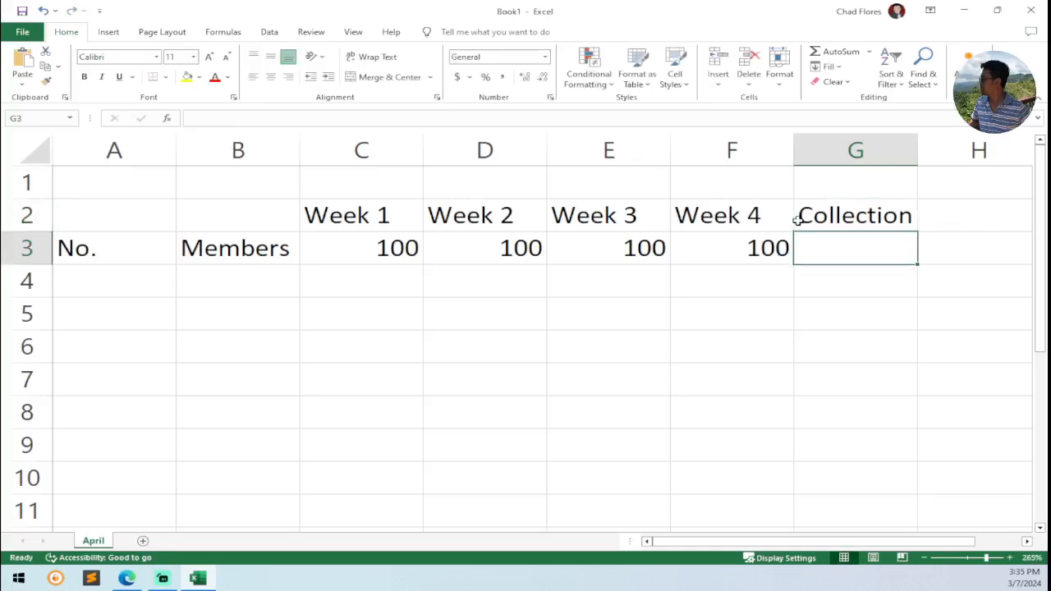
{"action": "left_click", "coordinate": [796, 218]}
{"action": "double_click", "coordinate": [799, 215]}
{"action": "type", "text": "Tot"}
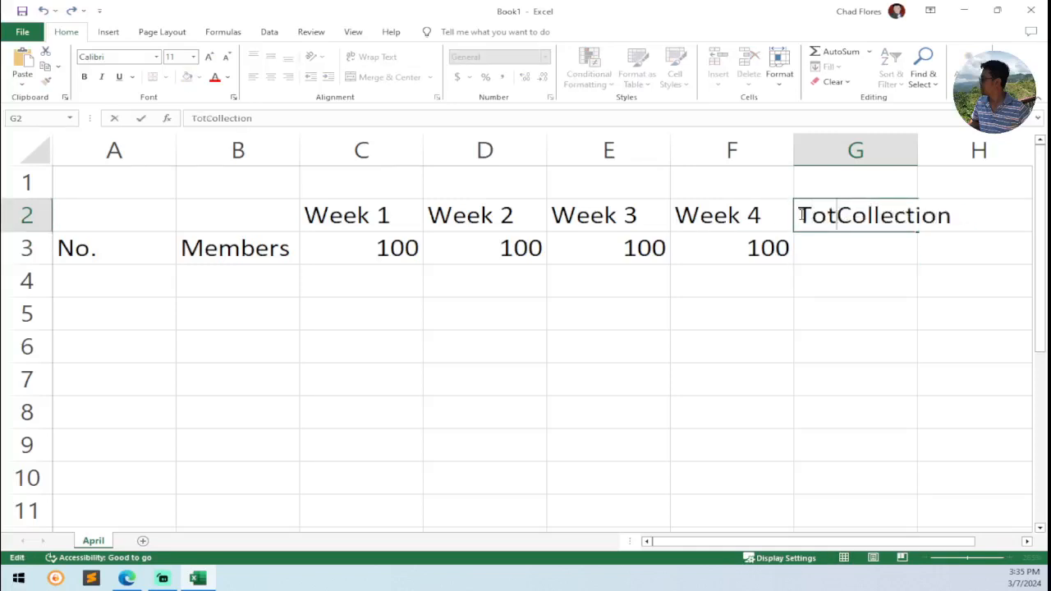
{"action": "type", "text": "al"}
{"action": "key", "text": "alt+Return"}
{"action": "key", "text": "Return"}
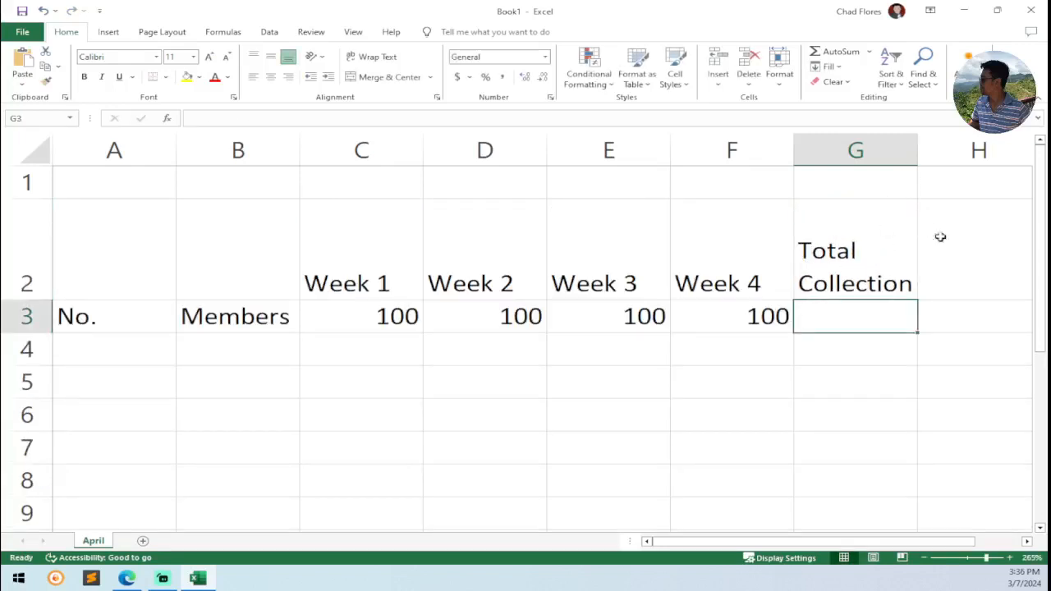
Step: Enter the heading Balance in cell H2
{"action": "left_click", "coordinate": [954, 264]}
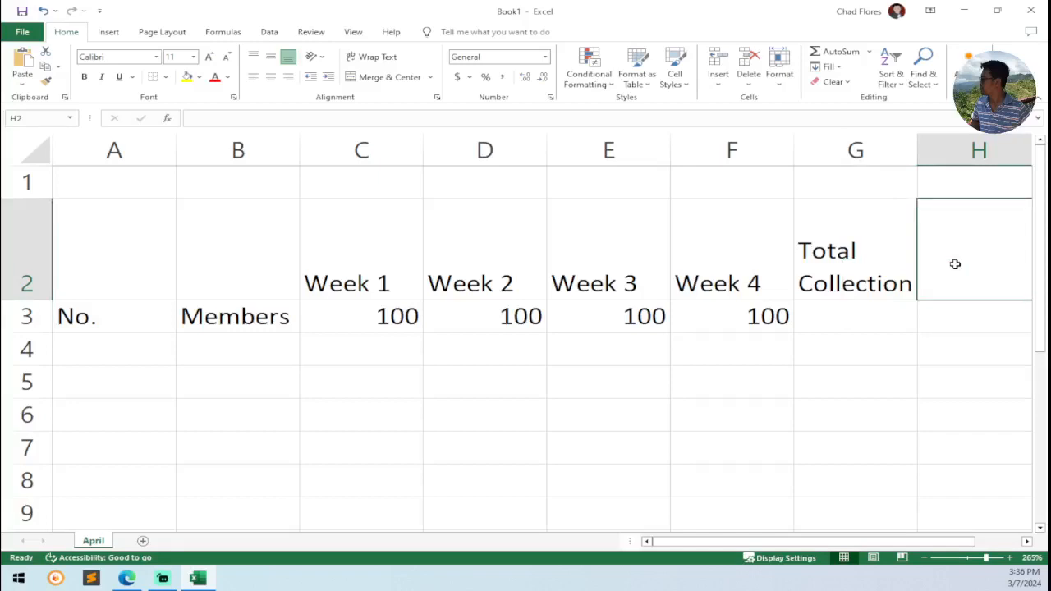
{"action": "left_click_drag", "start_coordinate": [858, 543], "coordinate": [855, 546]}
{"action": "type", "text": "Baln"}
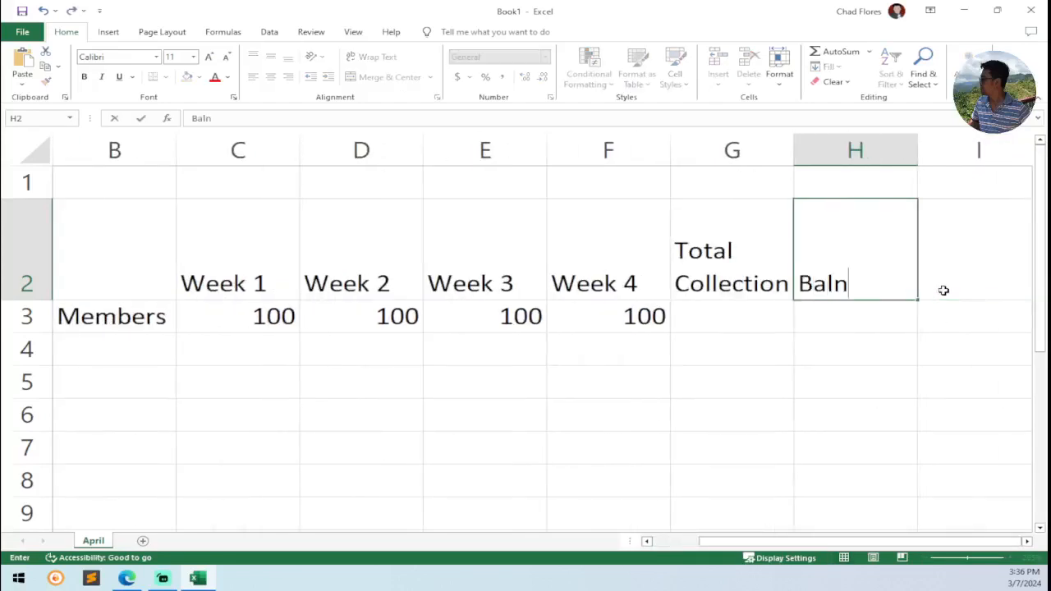
{"action": "key", "text": "BackSpace"}
{"action": "type", "text": "ance"}
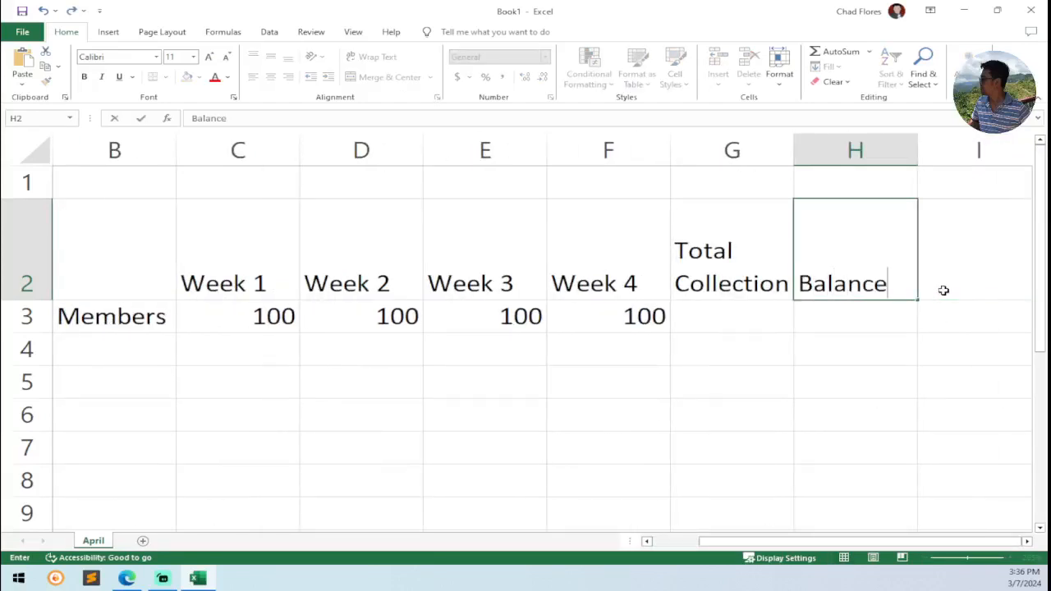
{"action": "key", "text": "Return"}
{"action": "left_click", "coordinate": [727, 278]}
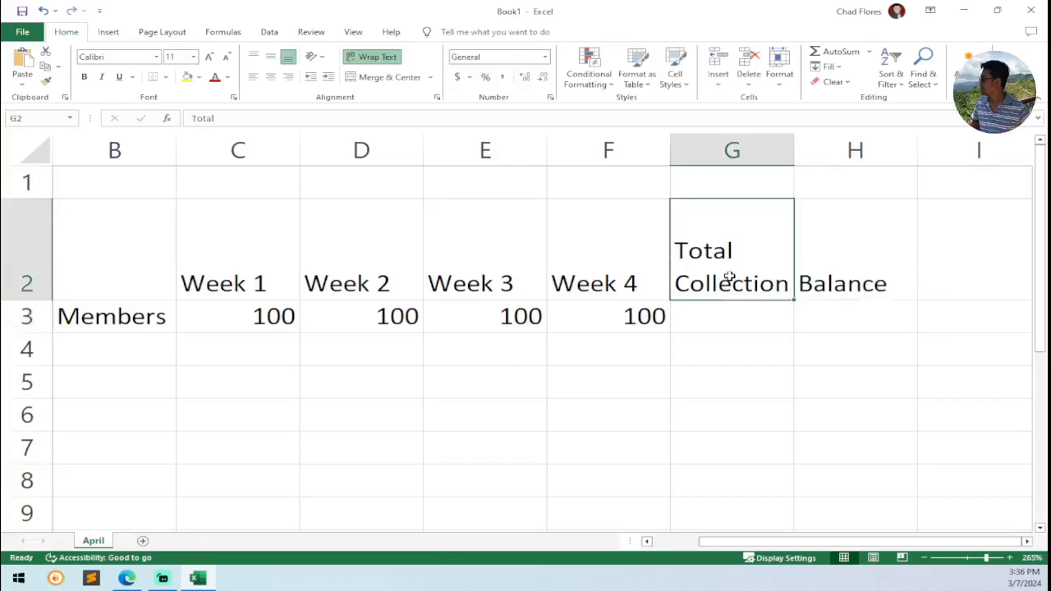
{"action": "left_click", "coordinate": [701, 357]}
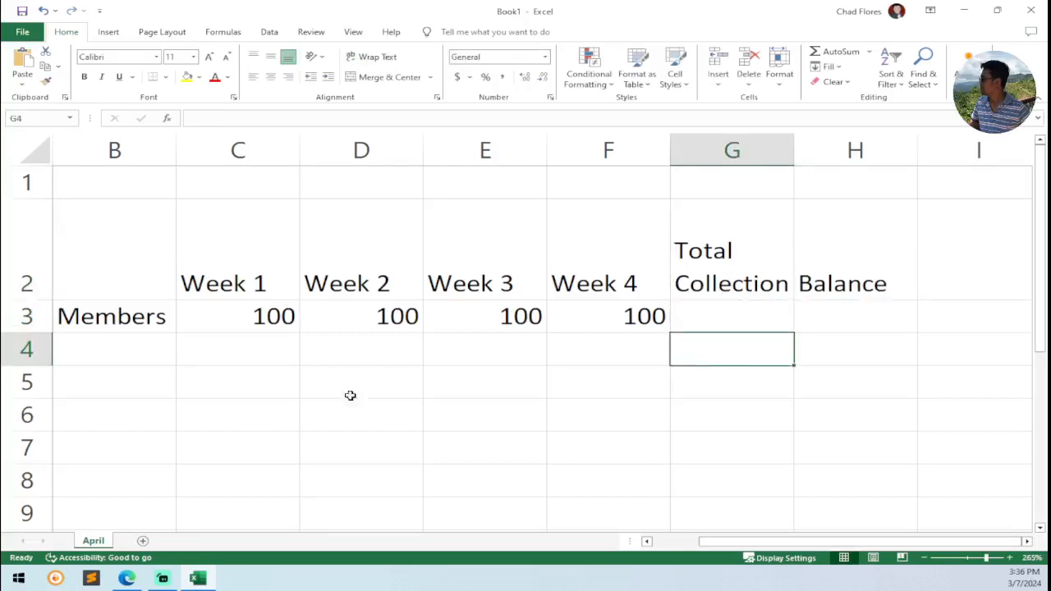
{"action": "left_click_drag", "start_coordinate": [237, 354], "coordinate": [235, 434]}
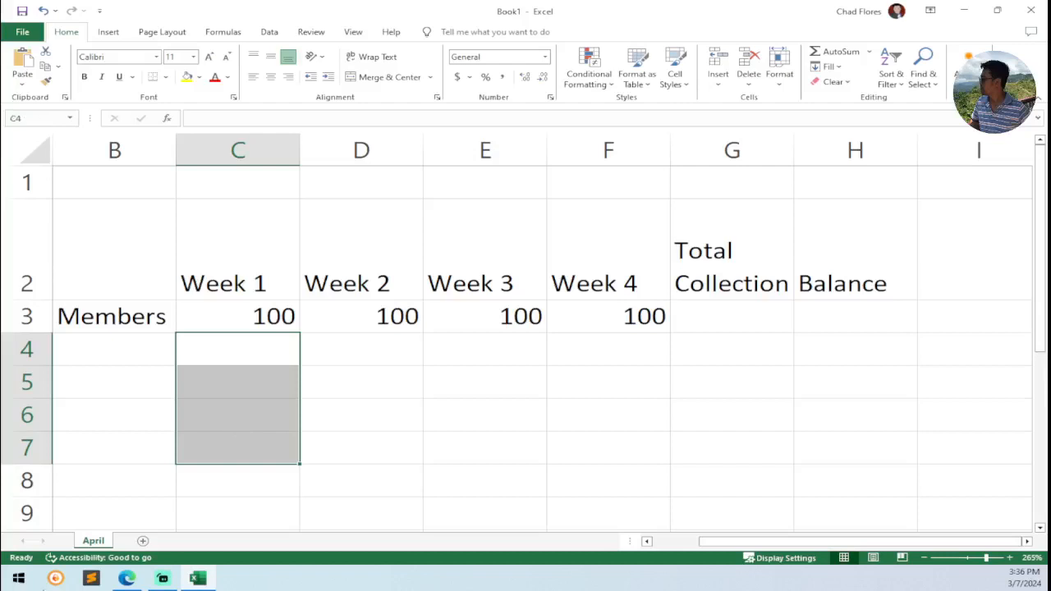
{"action": "left_click_drag", "start_coordinate": [727, 543], "coordinate": [666, 554]}
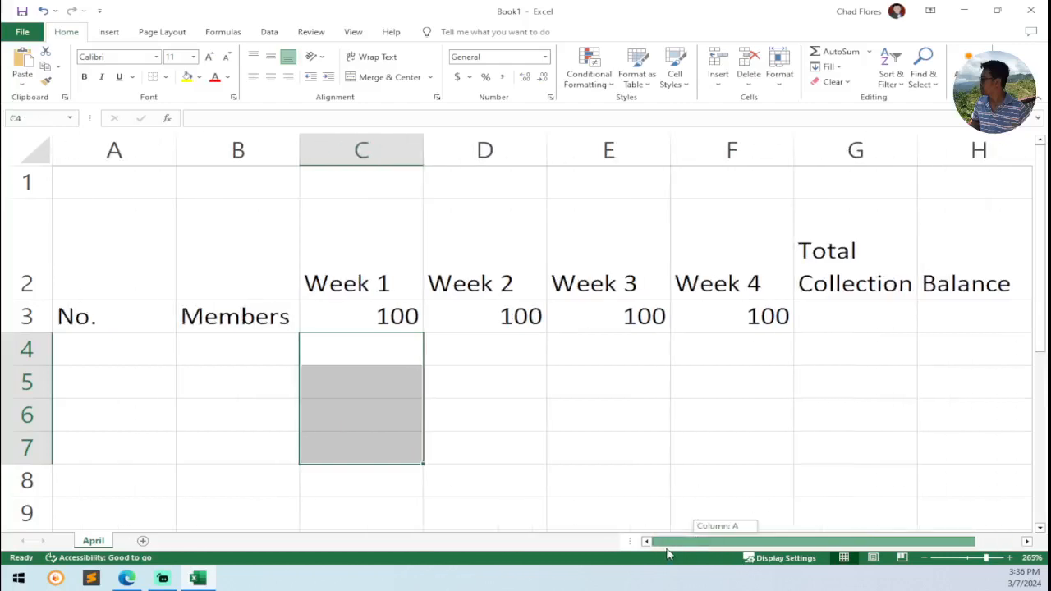
{"action": "left_click", "coordinate": [158, 358]}
{"action": "left_click_drag", "start_coordinate": [237, 352], "coordinate": [239, 500]}
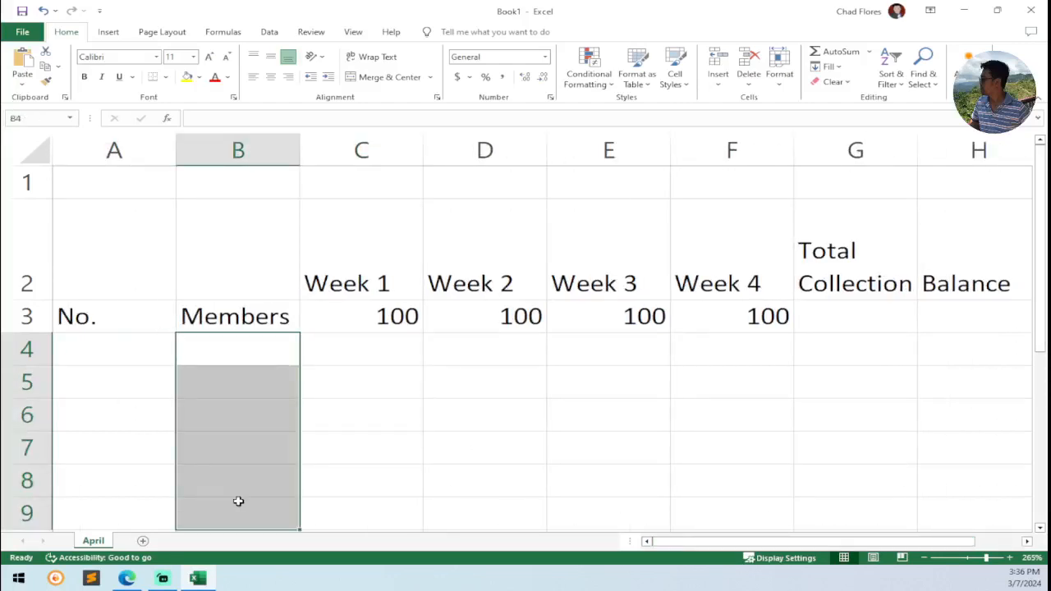
{"action": "left_click_drag", "start_coordinate": [256, 352], "coordinate": [251, 466]}
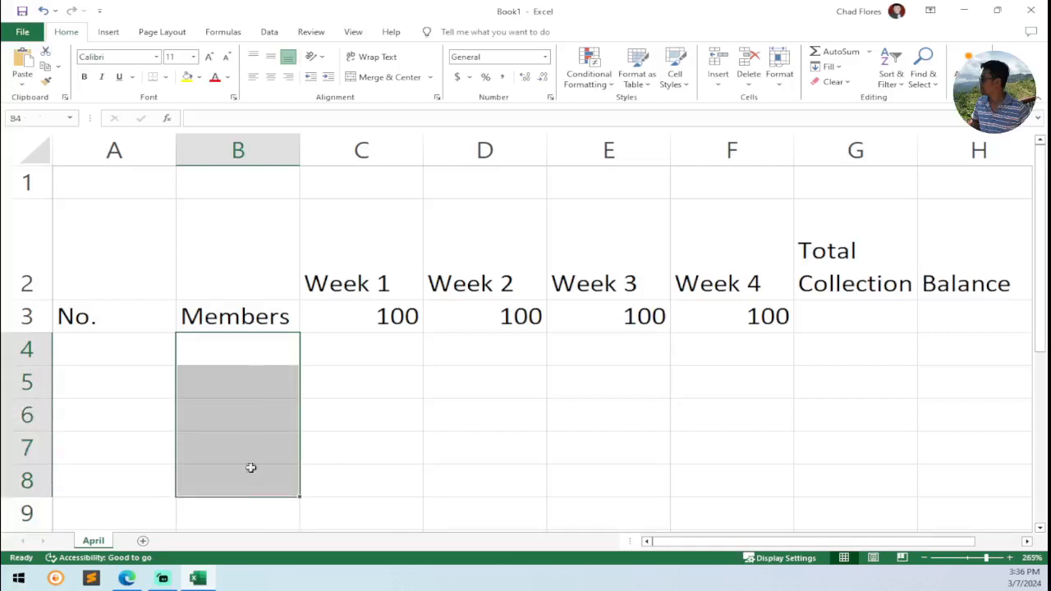
{"action": "left_click_drag", "start_coordinate": [363, 349], "coordinate": [361, 462]}
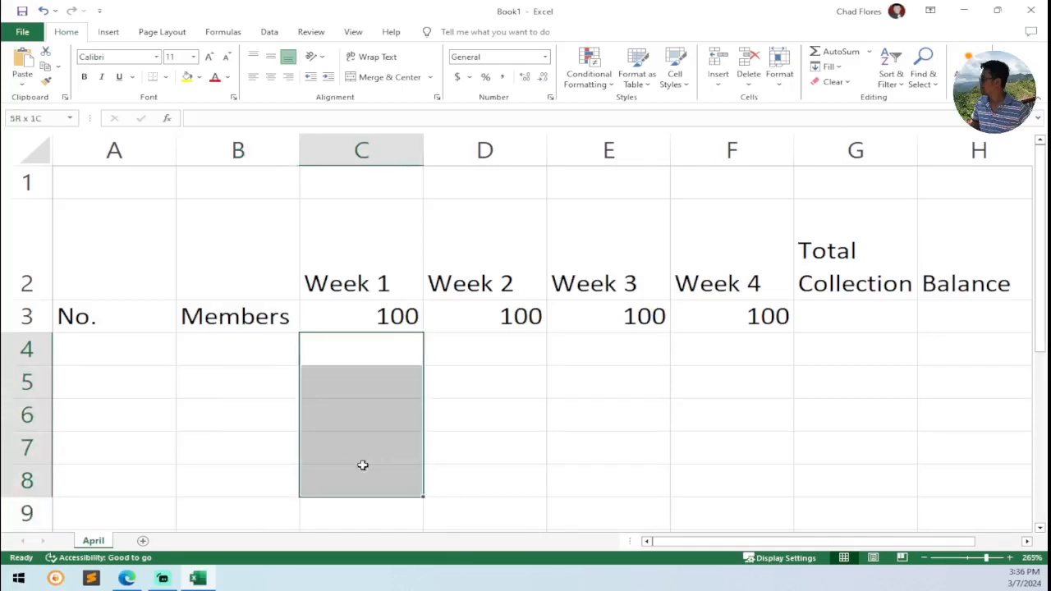
{"action": "left_click_drag", "start_coordinate": [364, 349], "coordinate": [349, 479]}
{"action": "left_click_drag", "start_coordinate": [504, 345], "coordinate": [510, 452]}
{"action": "left_click_drag", "start_coordinate": [630, 341], "coordinate": [681, 419]}
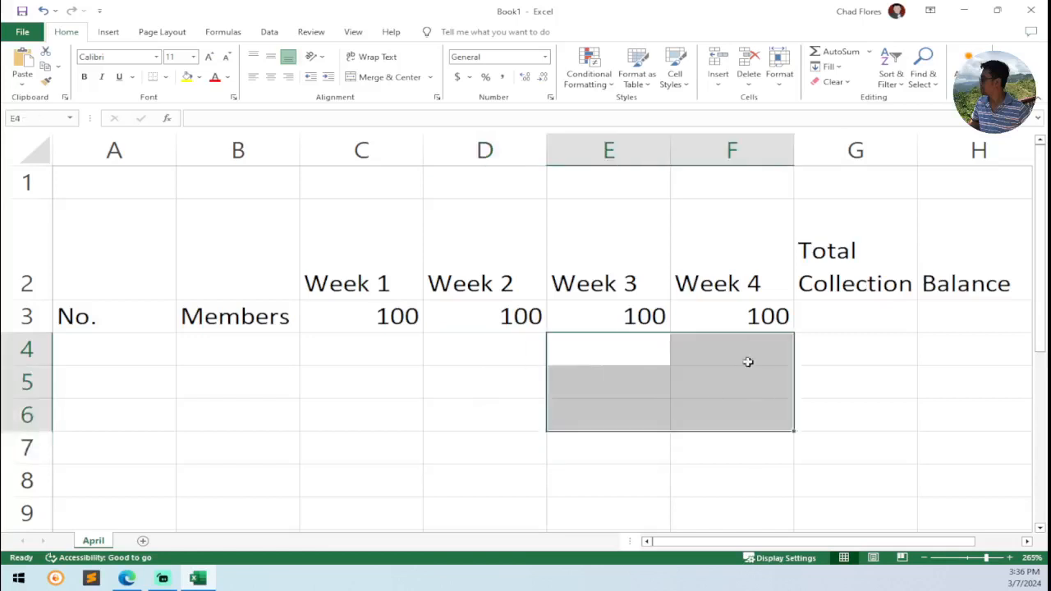
{"action": "left_click_drag", "start_coordinate": [748, 360], "coordinate": [808, 447]}
{"action": "left_click_drag", "start_coordinate": [872, 344], "coordinate": [826, 434]}
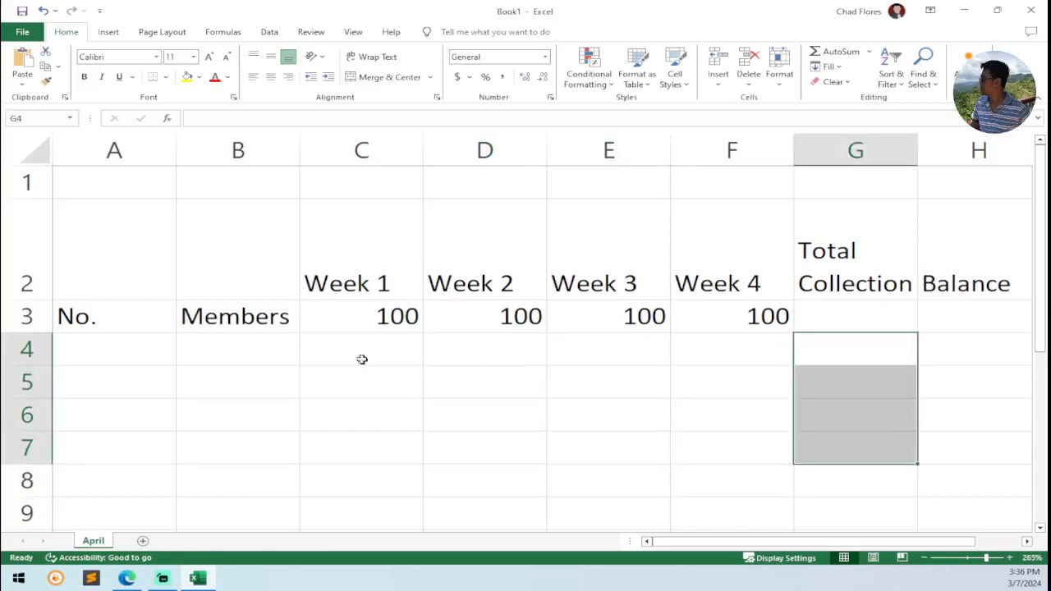
{"action": "left_click_drag", "start_coordinate": [363, 359], "coordinate": [739, 350]}
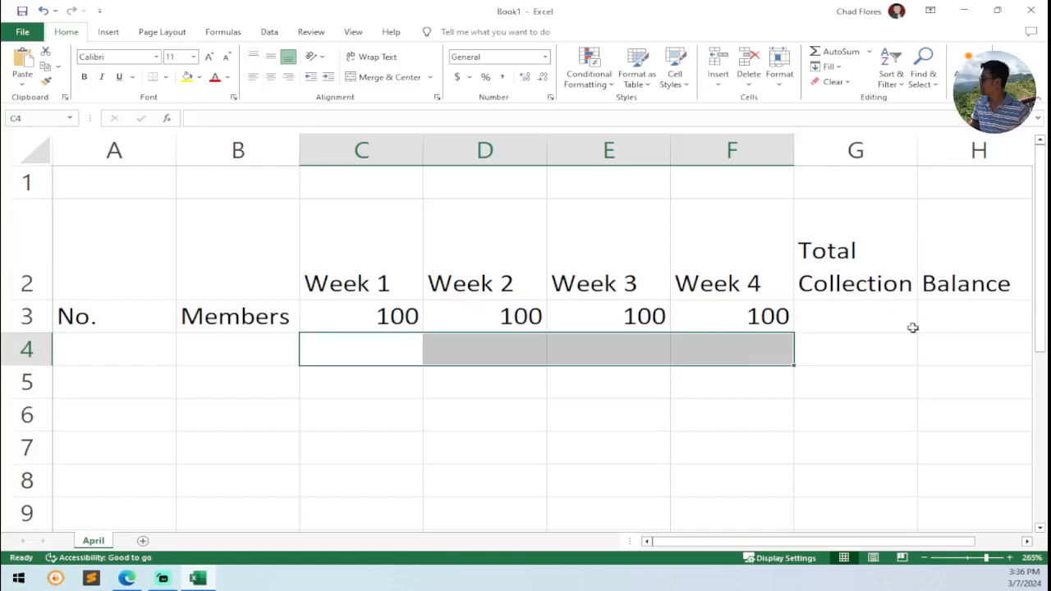
{"action": "left_click", "coordinate": [818, 352]}
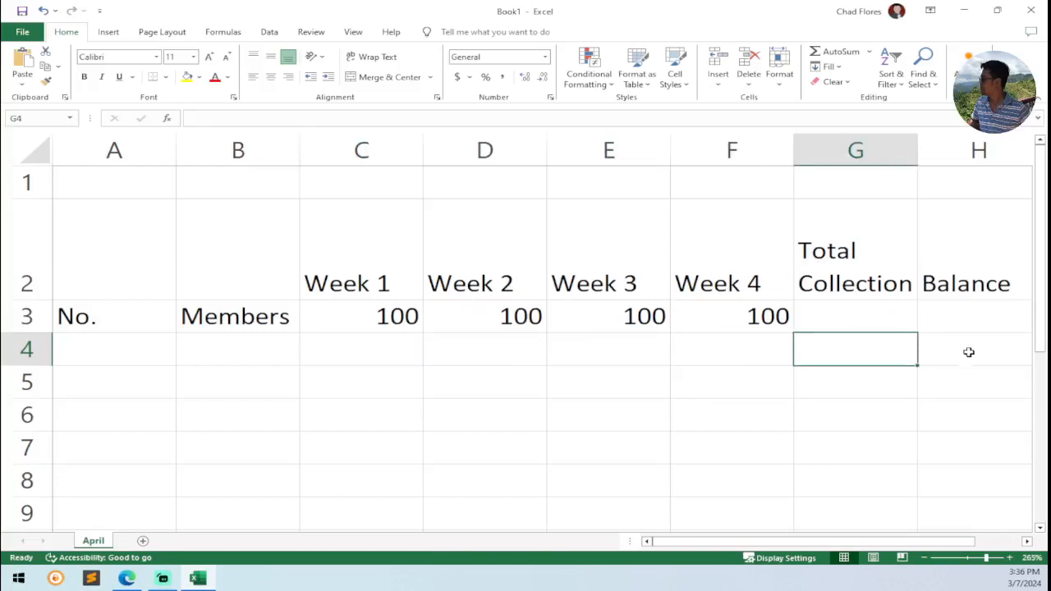
{"action": "left_click", "coordinate": [969, 352]}
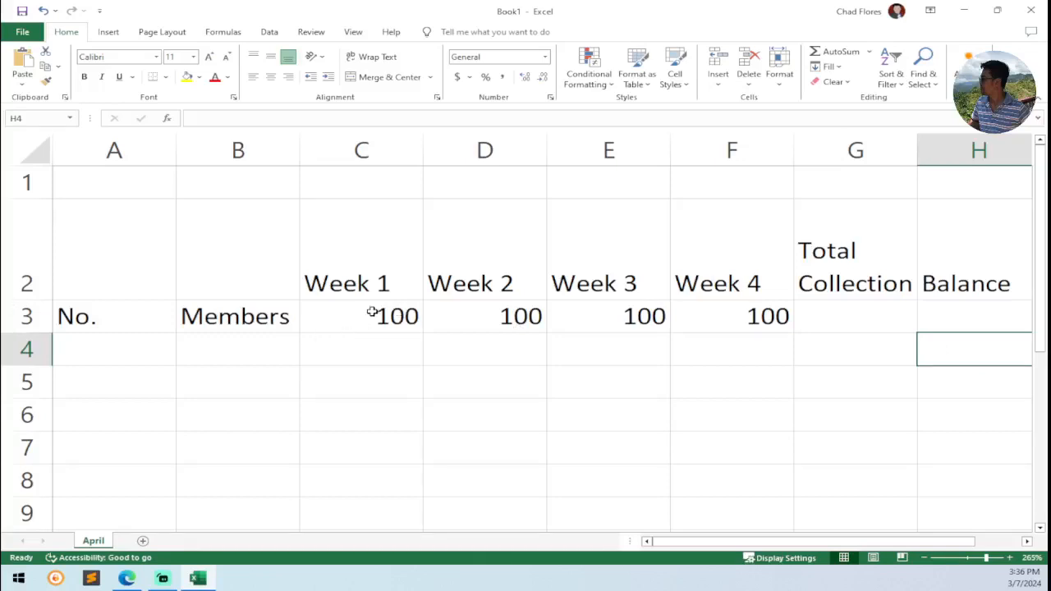
Step: Narrow column A to fit its No. heading and enter the number 1 in cell A5
{"action": "scroll", "coordinate": [376, 314], "scroll_direction": "down", "scroll_amount": 1, "text": "ctrl"}
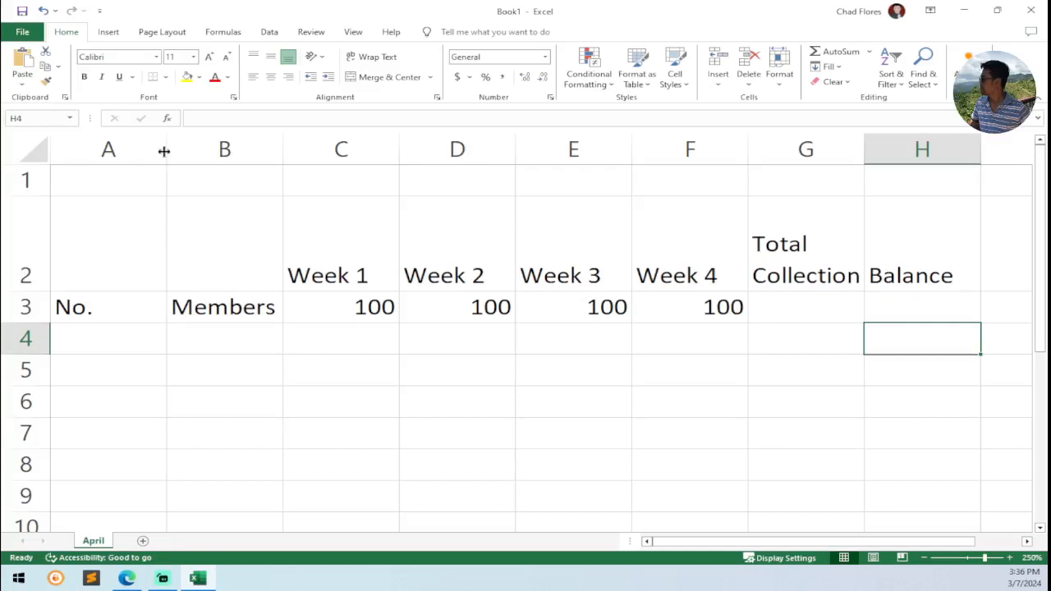
{"action": "left_click_drag", "start_coordinate": [164, 151], "coordinate": [103, 151]}
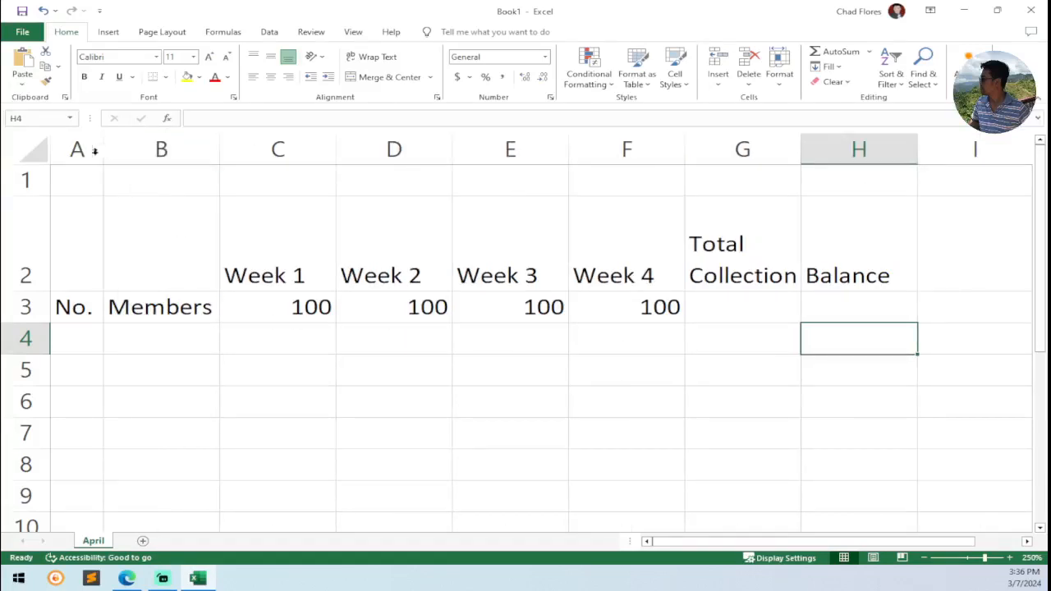
{"action": "left_click", "coordinate": [74, 337]}
{"action": "type", "text": "1"}
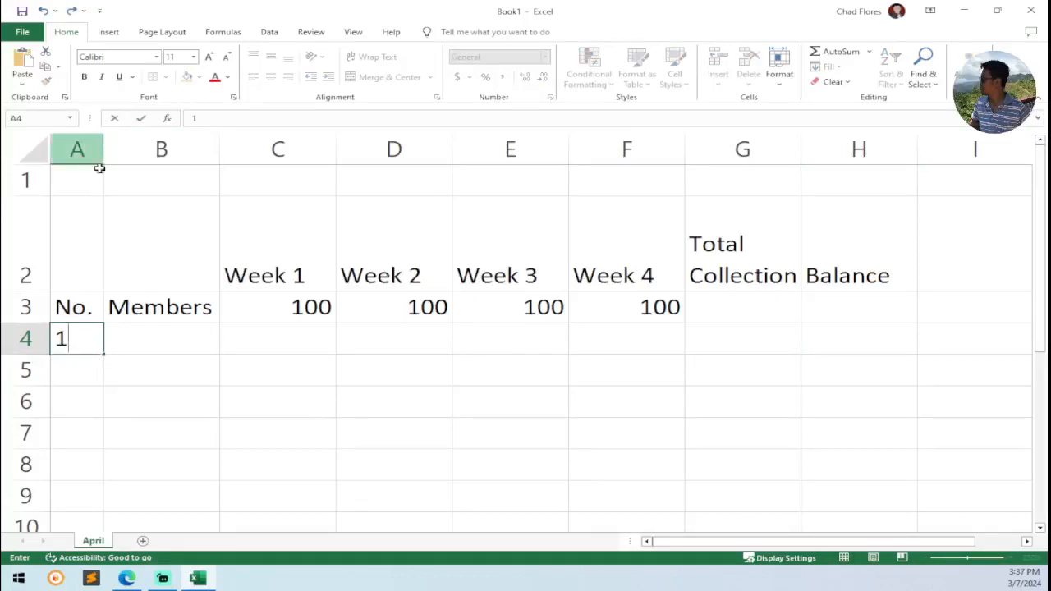
{"action": "key", "text": "Escape"}
{"action": "left_click", "coordinate": [77, 353]}
{"action": "type", "text": "1"}
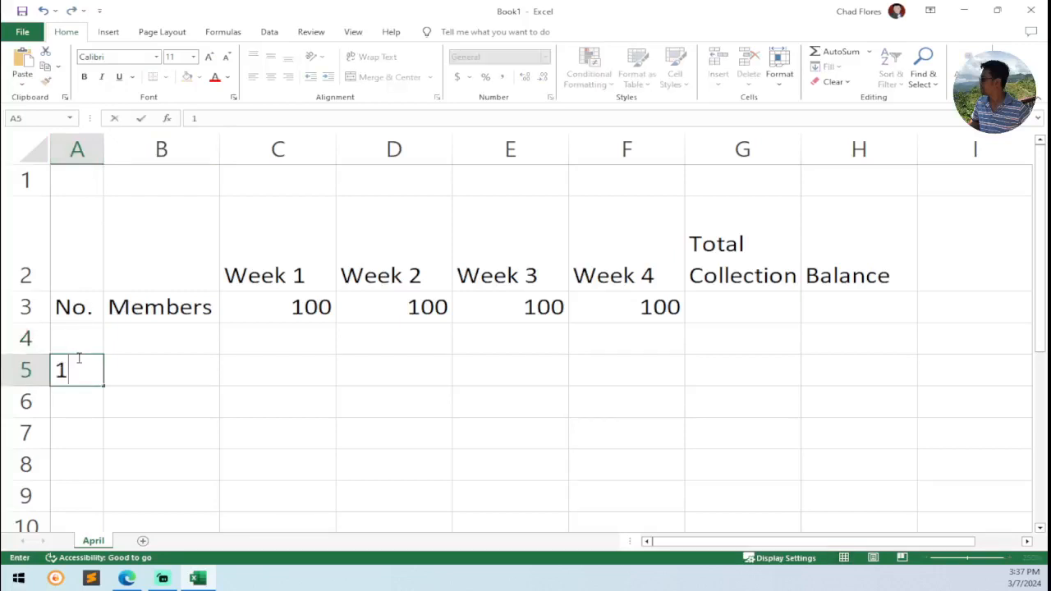
{"action": "key", "text": "Return"}
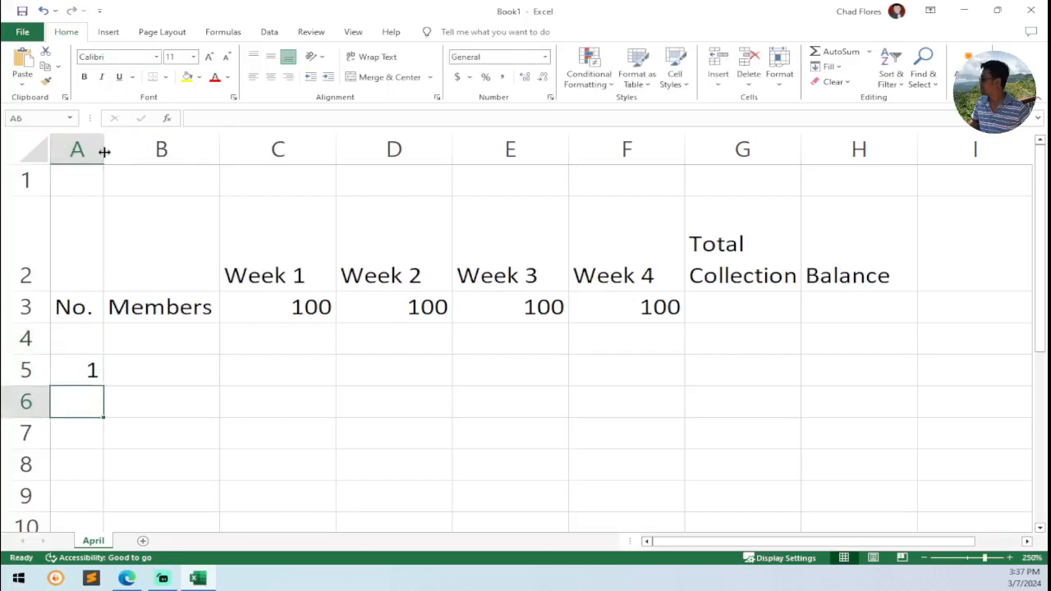
Step: Insert two blank columns between the No. column and the Members column
{"action": "scroll", "coordinate": [206, 300], "scroll_direction": "up", "scroll_amount": 3, "text": "ctrl"}
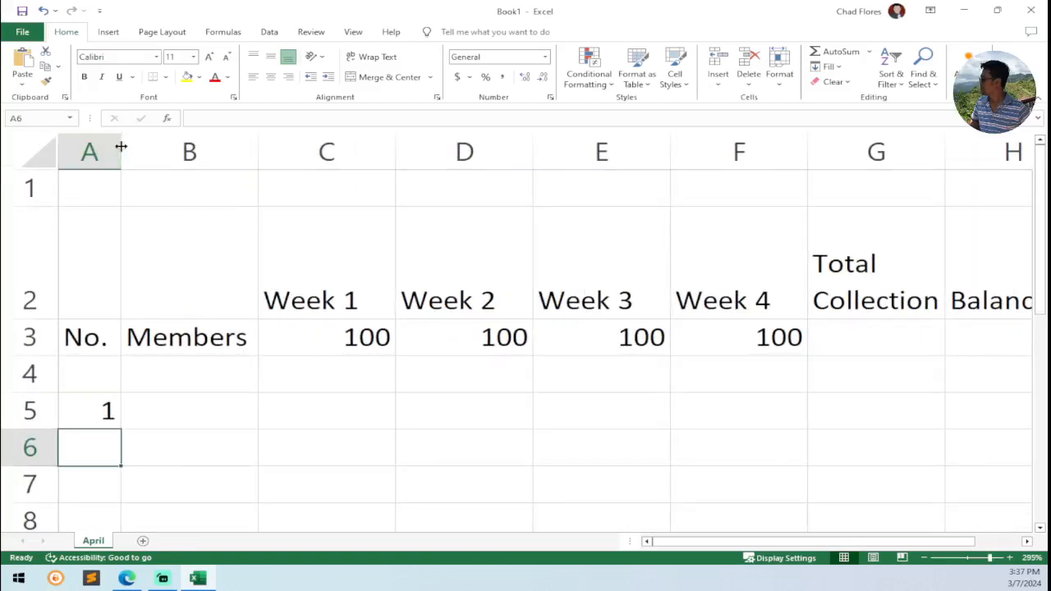
{"action": "left_click_drag", "start_coordinate": [122, 146], "coordinate": [179, 153]}
{"action": "double_click", "coordinate": [179, 153]}
{"action": "left_click", "coordinate": [213, 139]}
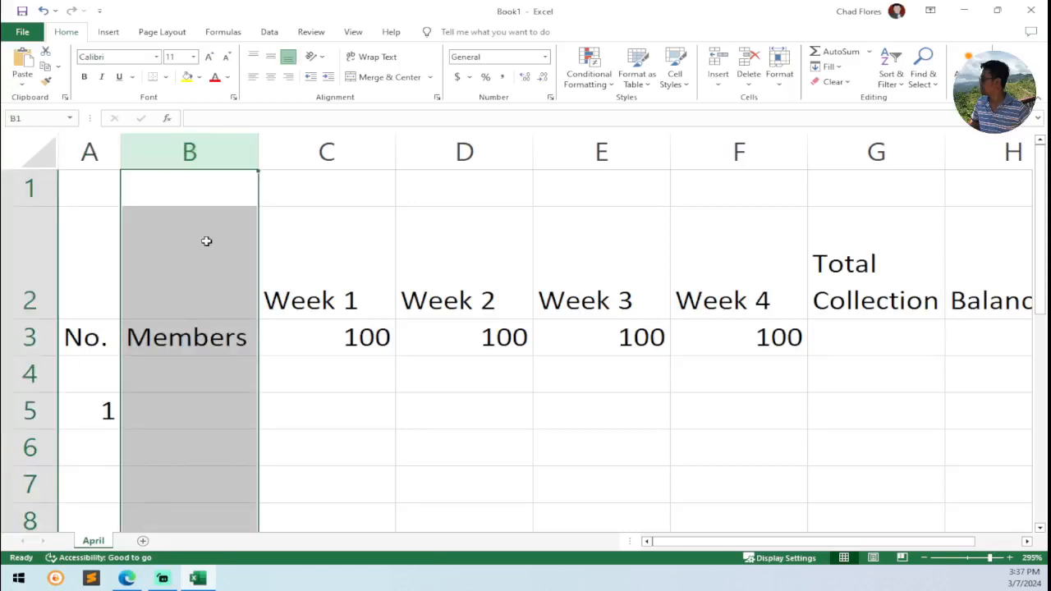
{"action": "scroll", "coordinate": [206, 241], "scroll_direction": "down", "scroll_amount": 1}
{"action": "scroll", "coordinate": [202, 238], "scroll_direction": "up", "scroll_amount": 1}
{"action": "right_click", "coordinate": [216, 148]}
{"action": "left_click", "coordinate": [287, 267]}
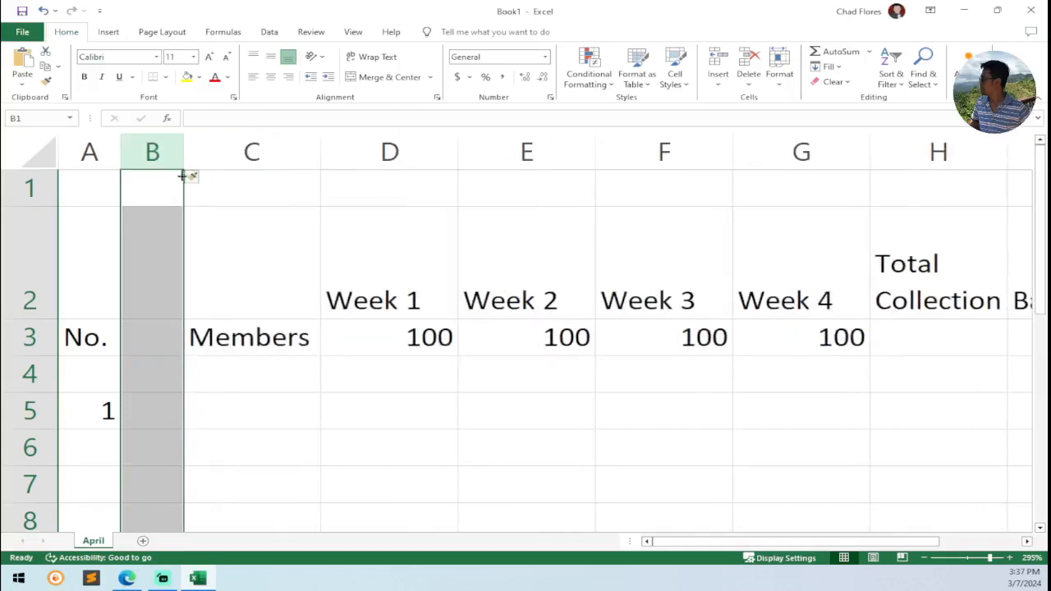
{"action": "right_click", "coordinate": [154, 151]}
{"action": "left_click", "coordinate": [209, 267]}
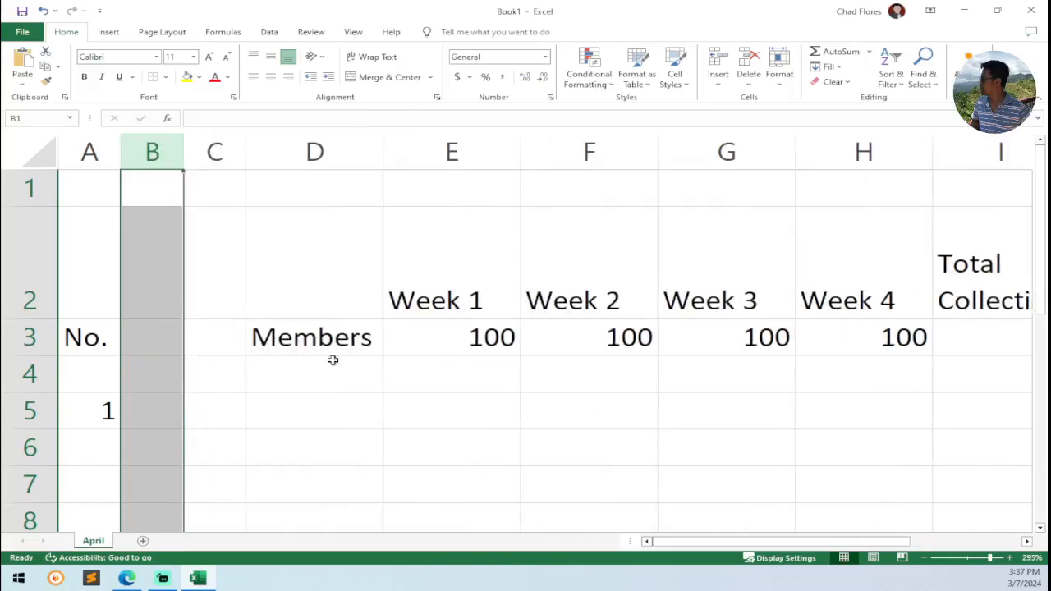
Step: Merge and center the Members heading across cells B3 through D3
{"action": "left_click_drag", "start_coordinate": [151, 339], "coordinate": [330, 345]}
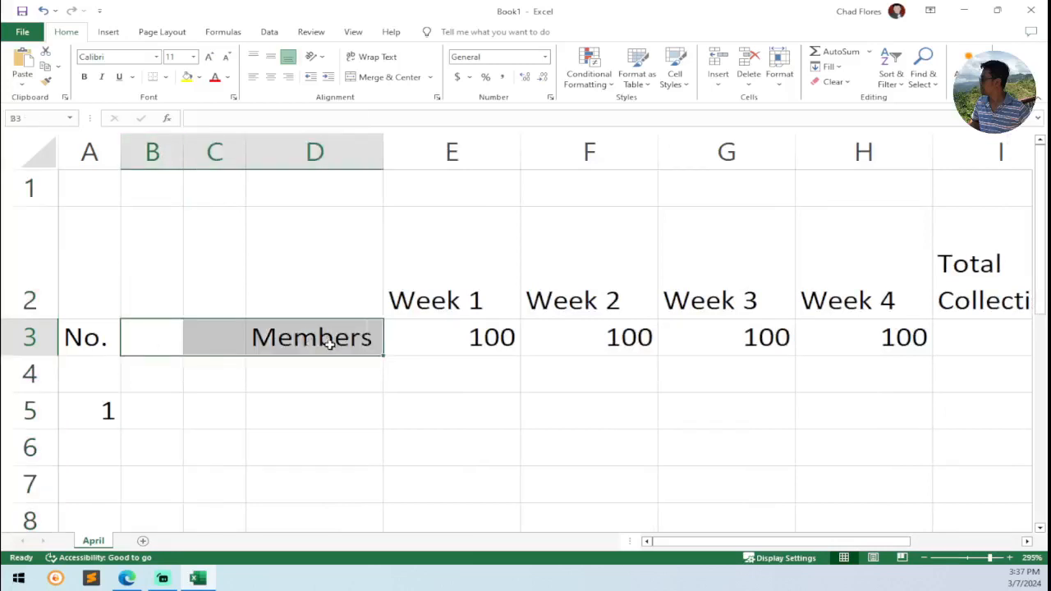
{"action": "left_click", "coordinate": [401, 78]}
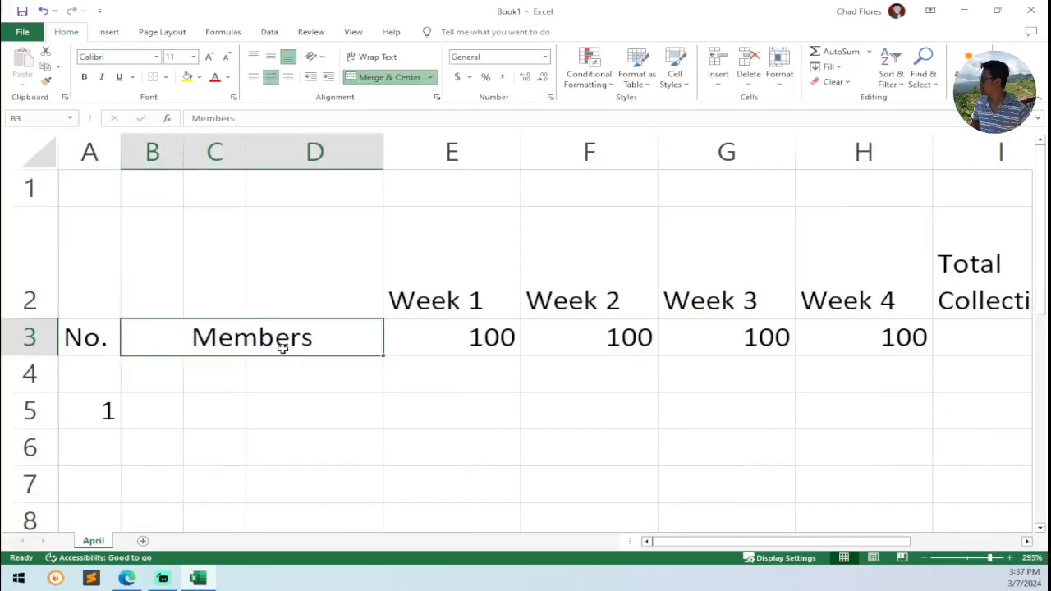
{"action": "key", "text": "ctrl+z"}
{"action": "left_click", "coordinate": [143, 377]}
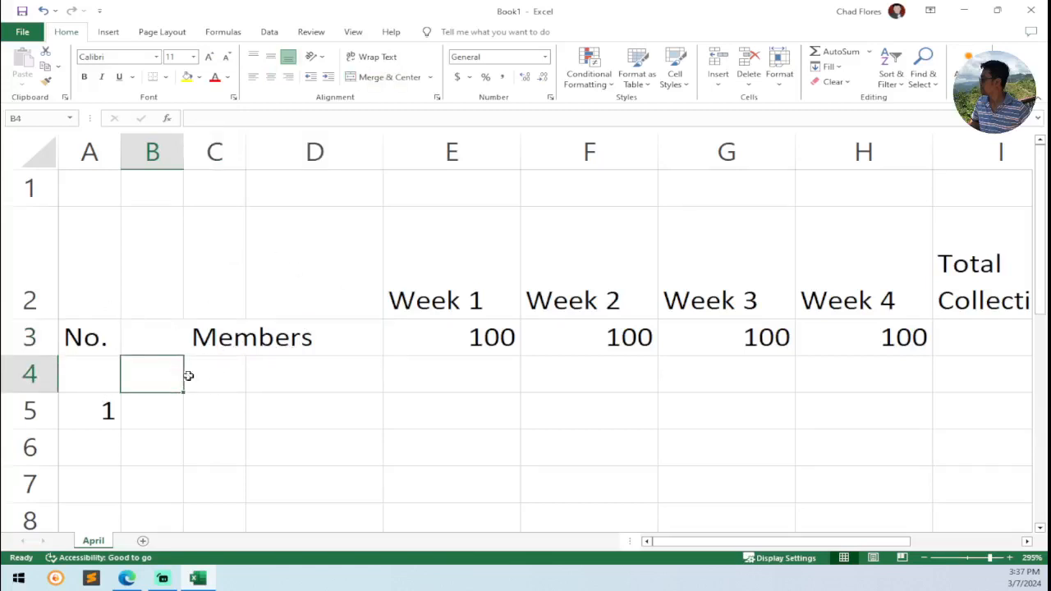
Step: Move the number 1 from cell A5 up to cell A4, directly below the No. heading
{"action": "left_click", "coordinate": [114, 379]}
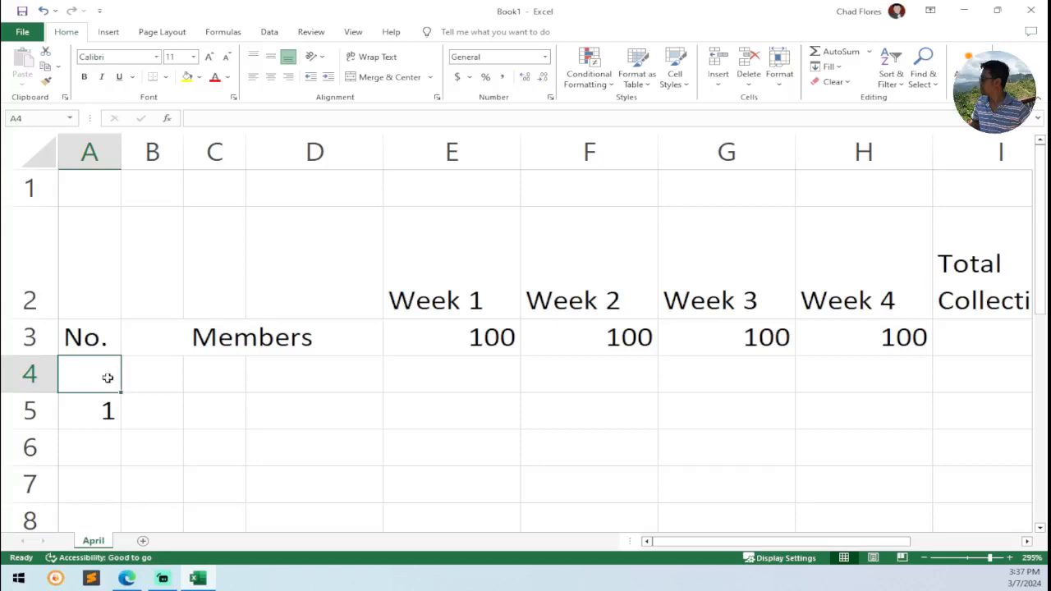
{"action": "left_click", "coordinate": [106, 413]}
{"action": "left_click_drag", "start_coordinate": [113, 429], "coordinate": [111, 383]}
{"action": "left_click", "coordinate": [157, 367]}
{"action": "left_click", "coordinate": [222, 379]}
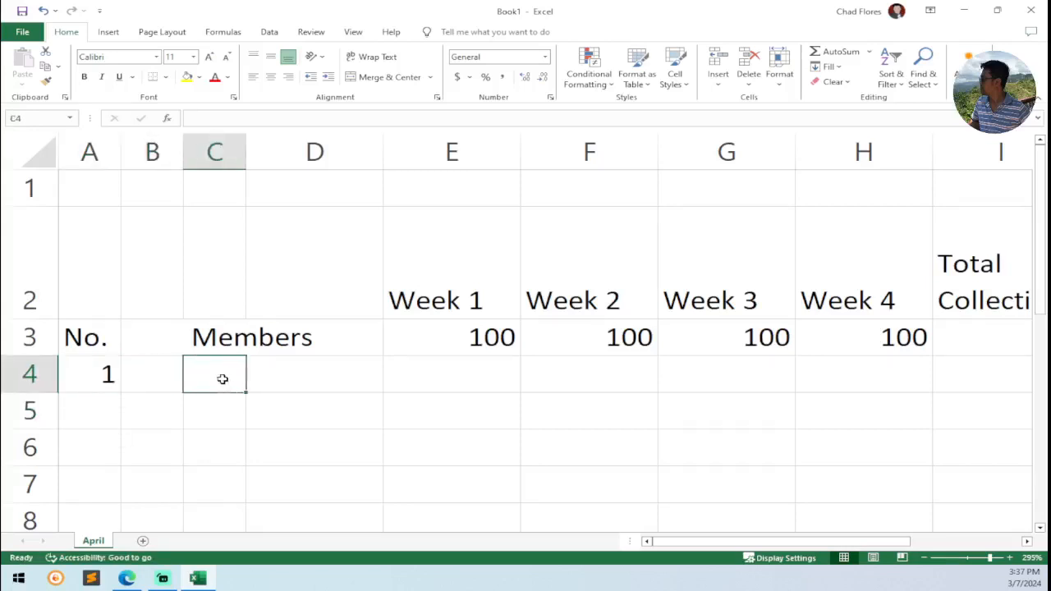
{"action": "left_click", "coordinate": [298, 375]}
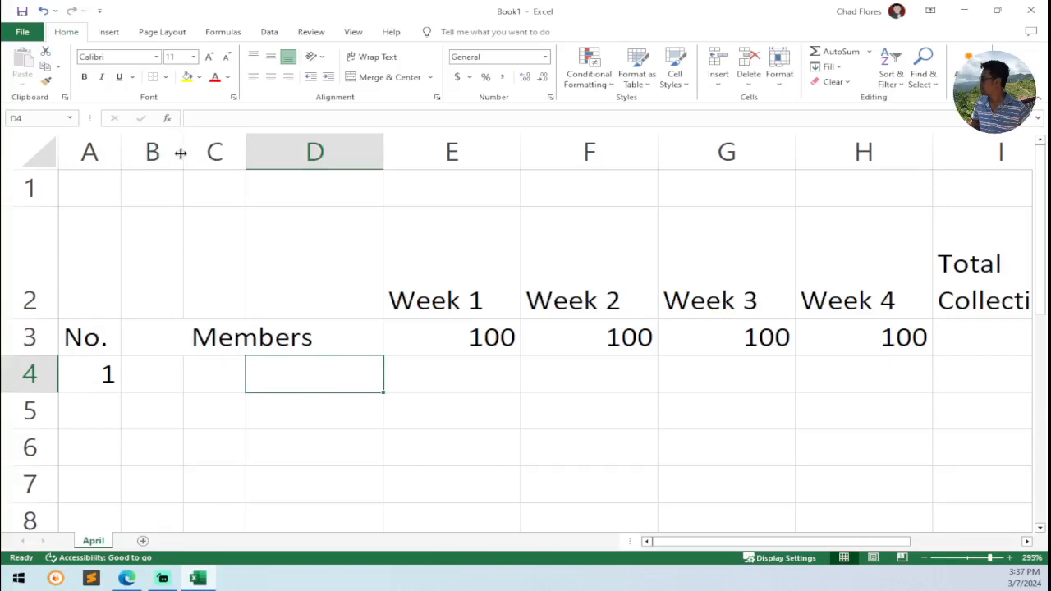
Step: Widen columns B and C and narrow column D under the merged Members heading
{"action": "left_click_drag", "start_coordinate": [182, 153], "coordinate": [258, 160]}
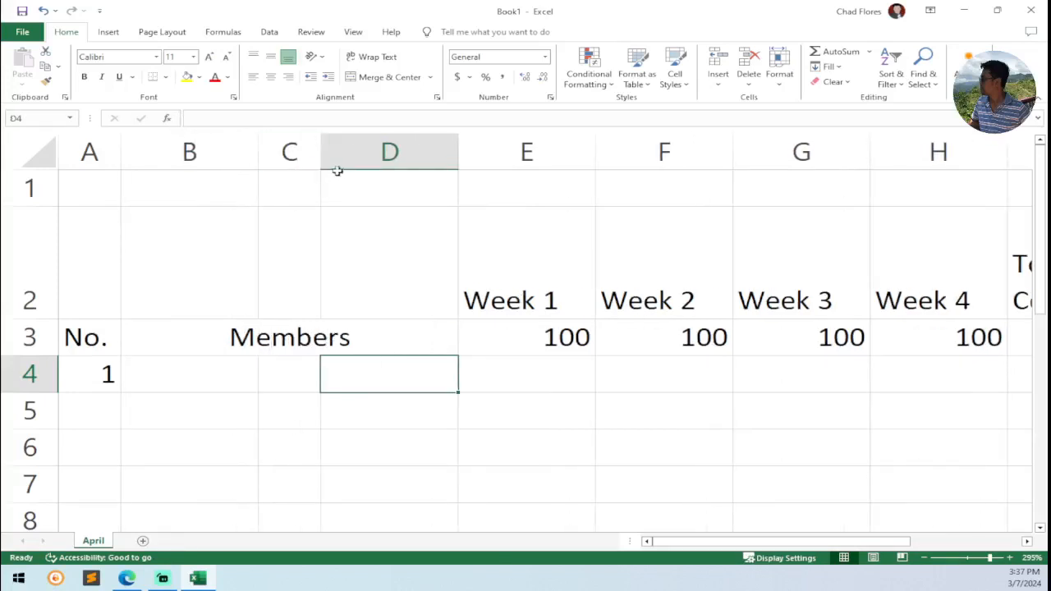
{"action": "left_click_drag", "start_coordinate": [321, 156], "coordinate": [438, 156]}
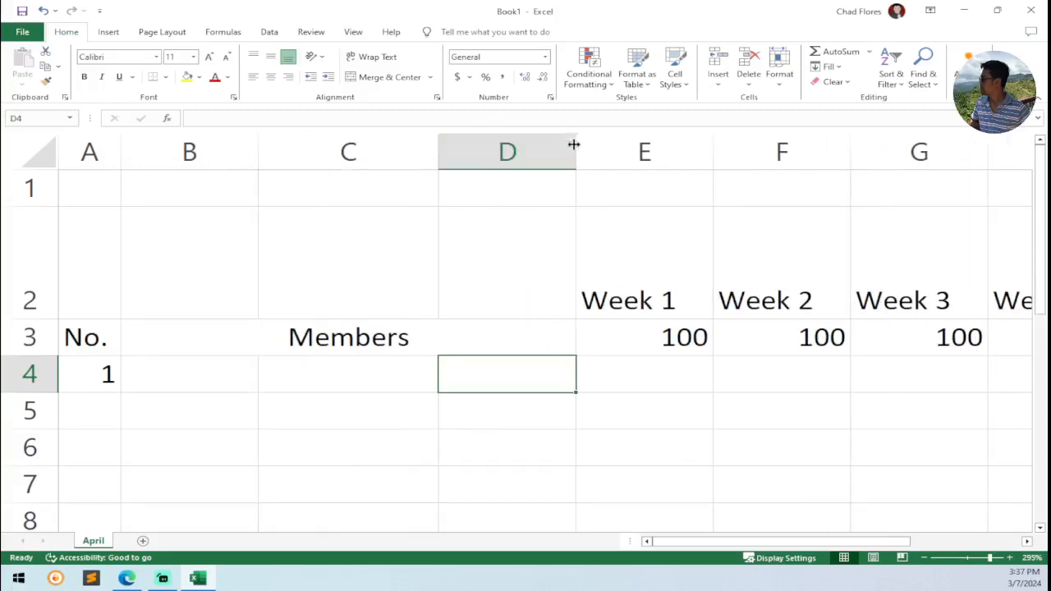
{"action": "left_click_drag", "start_coordinate": [575, 155], "coordinate": [513, 155]}
Step: Enter the first member's last name in B4, a comma and first name in C4, and middle initial in D4
{"action": "left_click", "coordinate": [205, 375]}
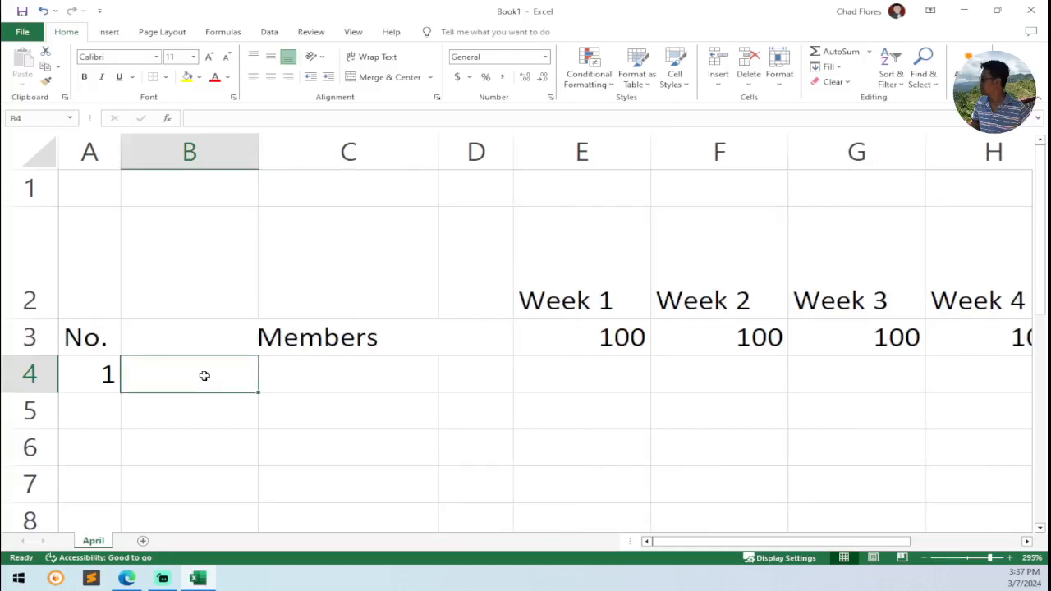
{"action": "type", "text": "De"}
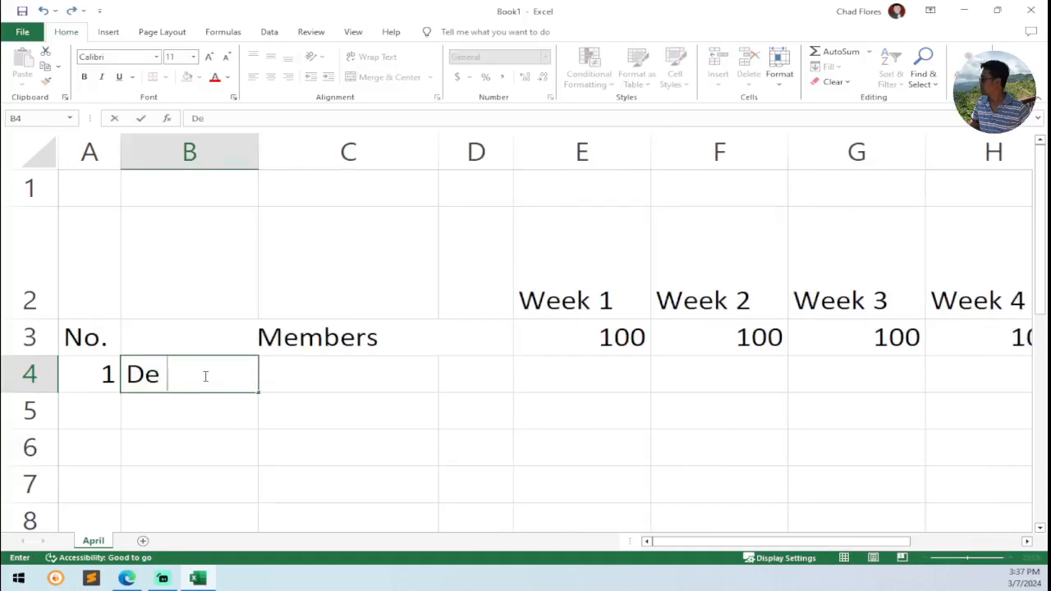
{"action": "type", "text": "la Cruz"}
{"action": "key", "text": "Tab"}
{"action": "type", "text": ","}
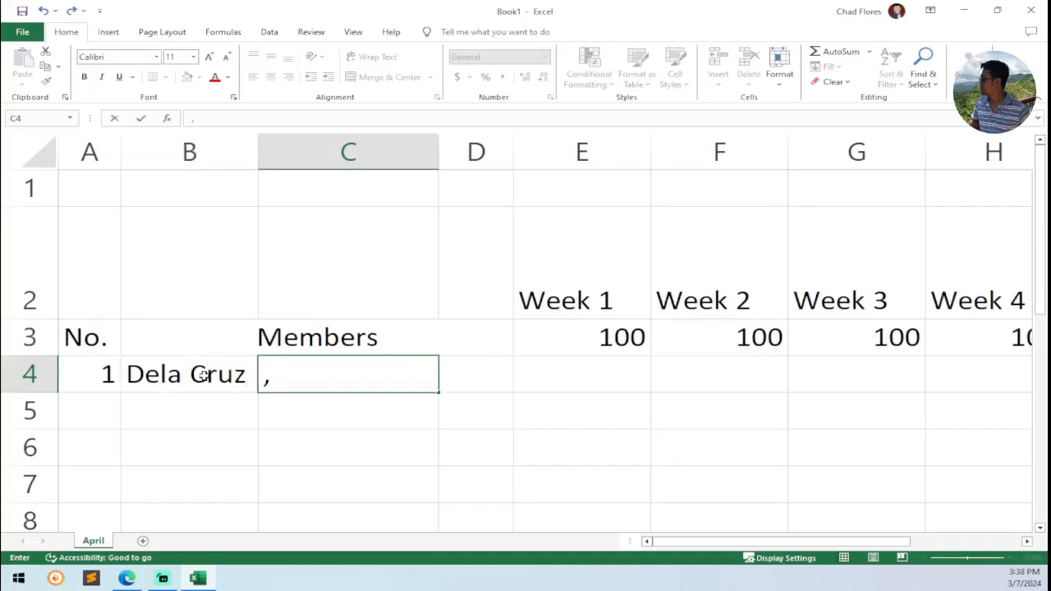
{"action": "type", "text": " Juan"}
{"action": "key", "text": "Tab"}
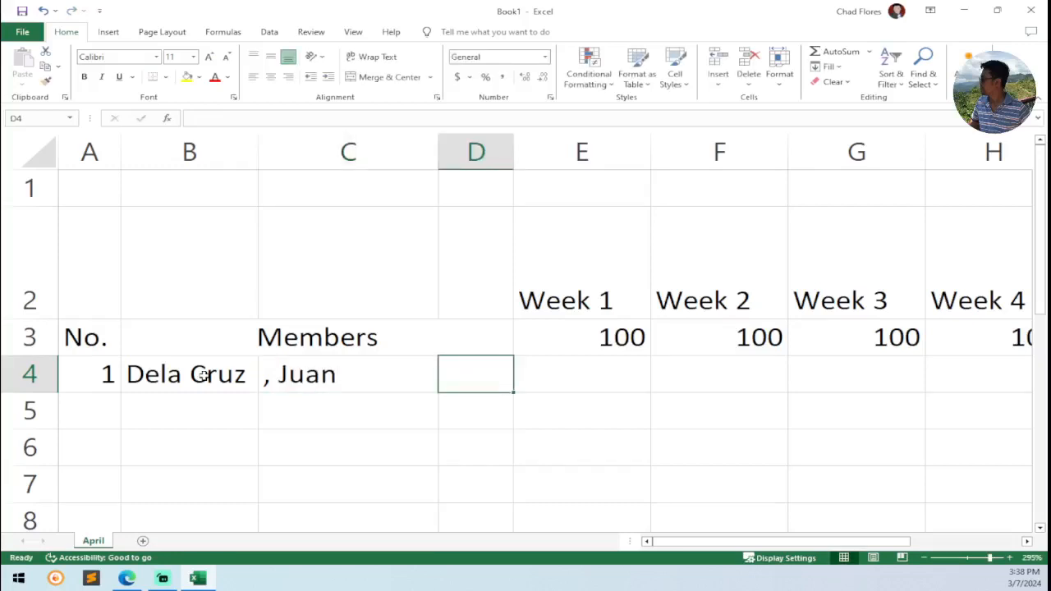
{"action": "type", "text": "D."}
{"action": "left_click", "coordinate": [273, 405]}
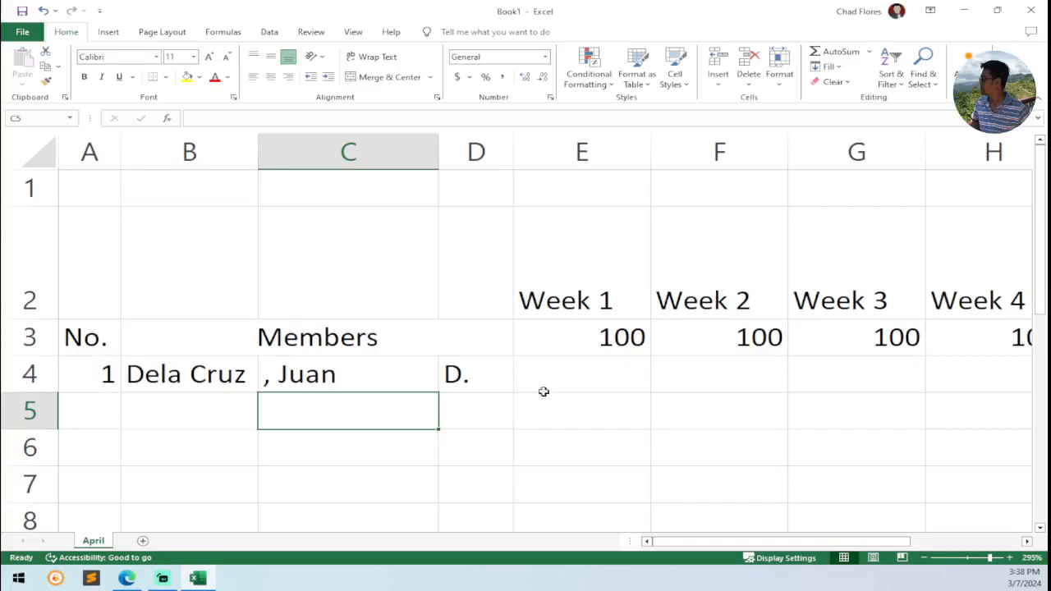
Step: Reduce the height of row 2 to fit the two-line Total Collection heading
{"action": "left_click", "coordinate": [44, 206]}
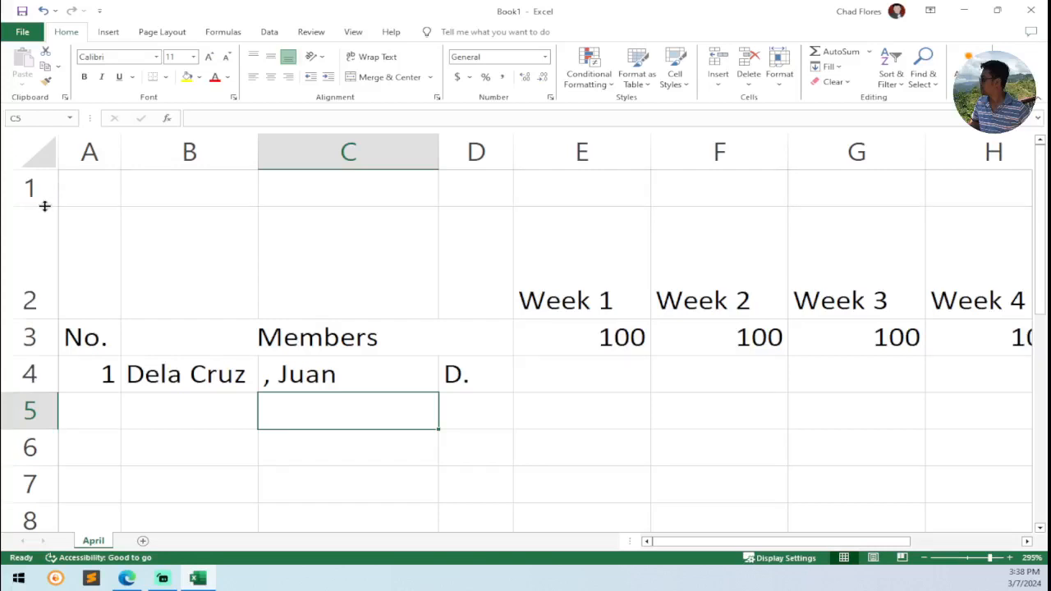
{"action": "left_click", "coordinate": [47, 321]}
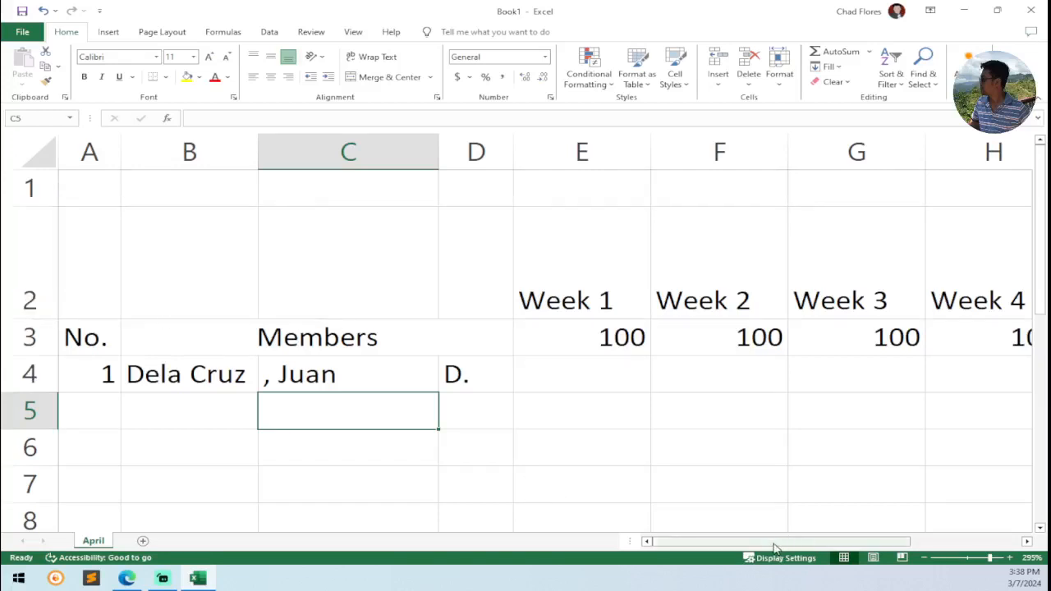
{"action": "left_click_drag", "start_coordinate": [774, 547], "coordinate": [969, 547]}
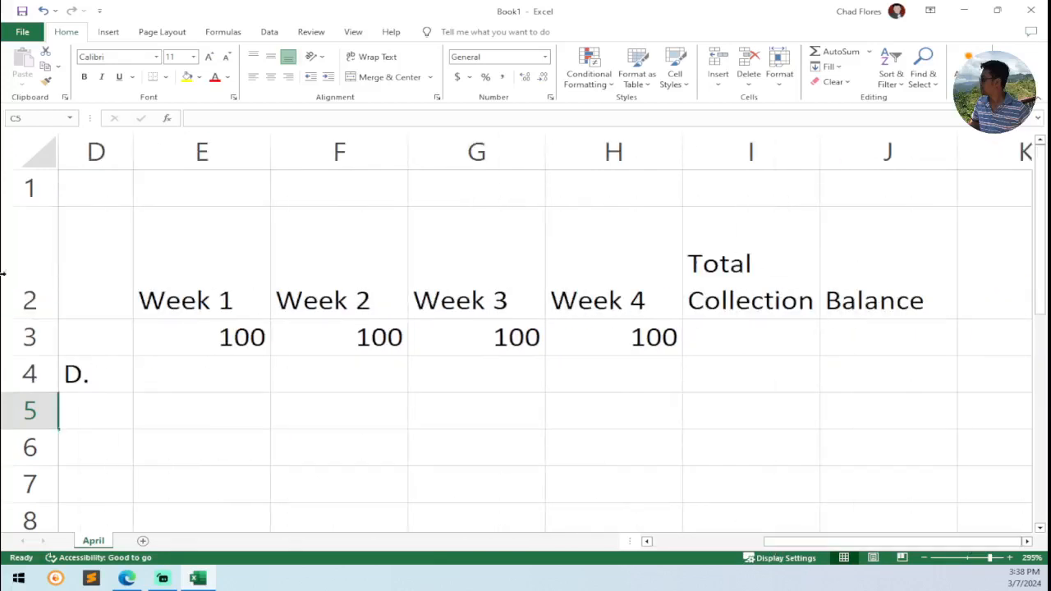
{"action": "left_click_drag", "start_coordinate": [52, 321], "coordinate": [49, 284]}
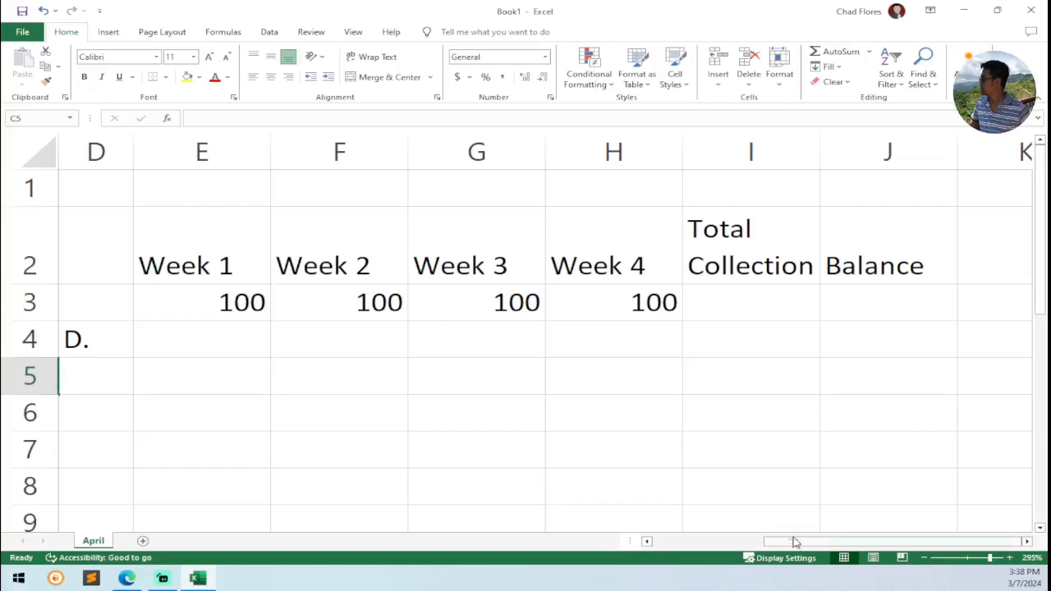
{"action": "left_click_drag", "start_coordinate": [794, 543], "coordinate": [677, 549]}
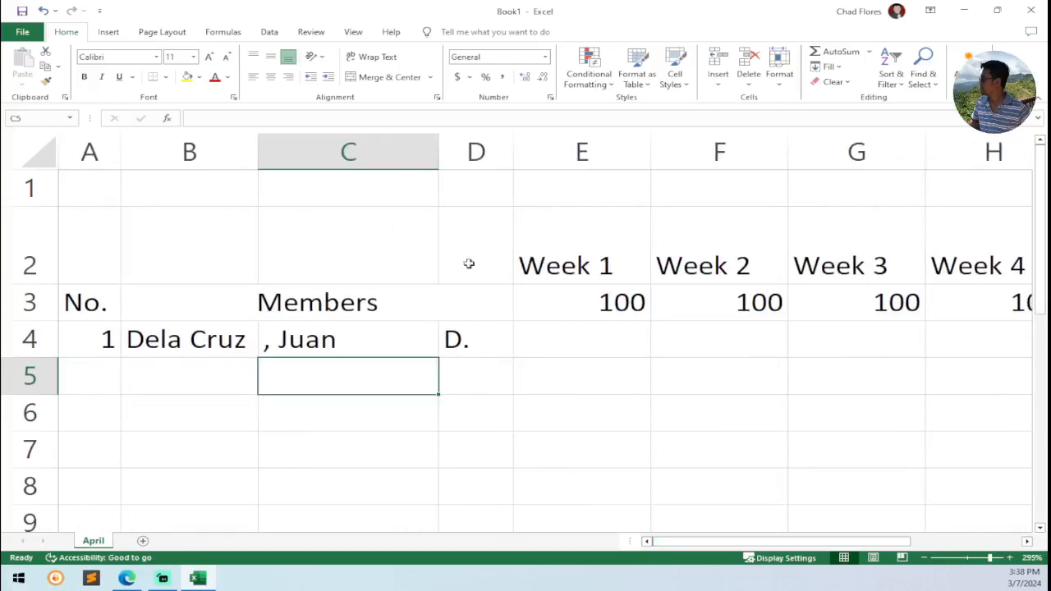
Step: Apply all borders to cells A3 through J3 and to the heading cells E2 through J2
{"action": "left_click_drag", "start_coordinate": [86, 215], "coordinate": [556, 333]}
{"action": "left_click", "coordinate": [293, 227]}
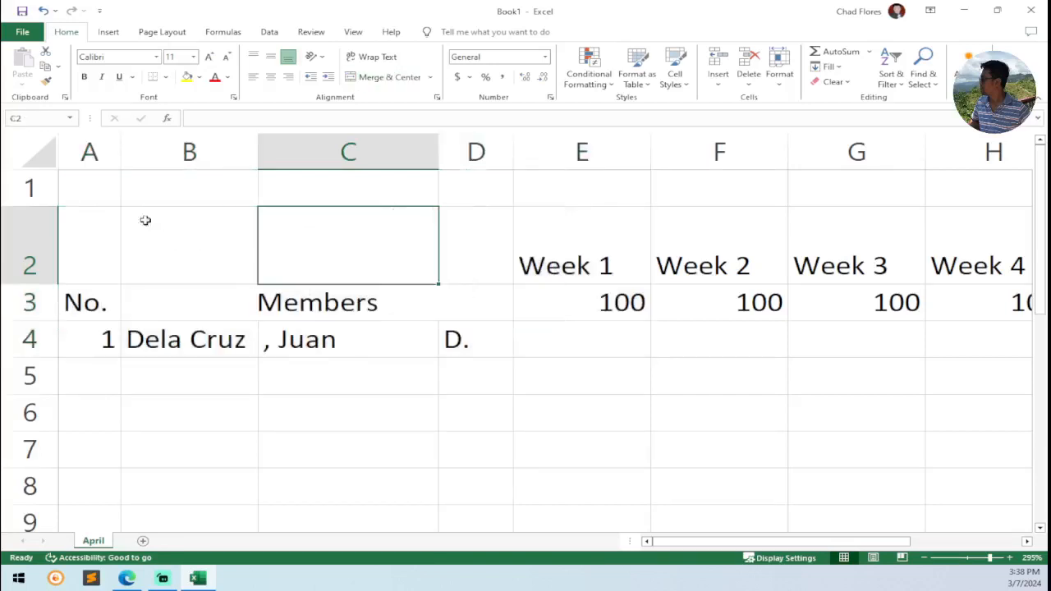
{"action": "left_click_drag", "start_coordinate": [519, 306], "coordinate": [807, 297]}
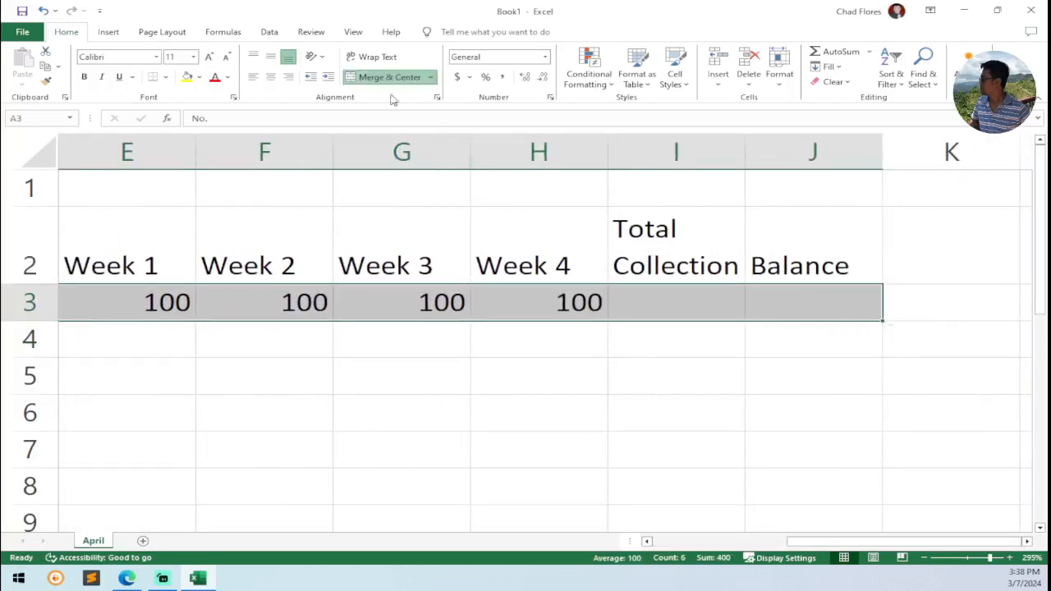
{"action": "left_click", "coordinate": [166, 77]}
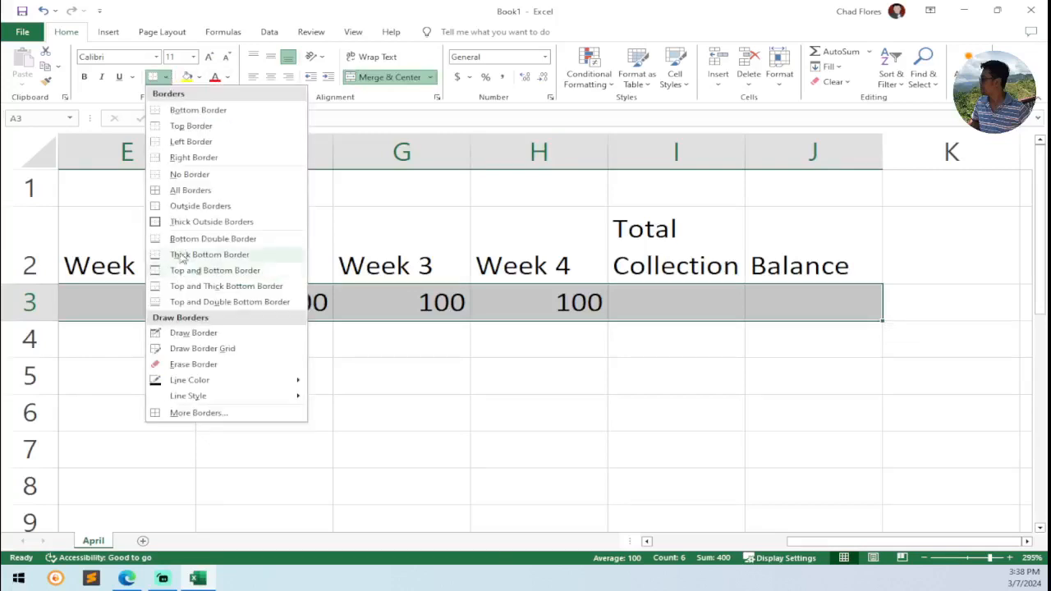
{"action": "left_click", "coordinate": [188, 194]}
{"action": "scroll", "coordinate": [788, 292], "scroll_direction": "left", "scroll_amount": 2}
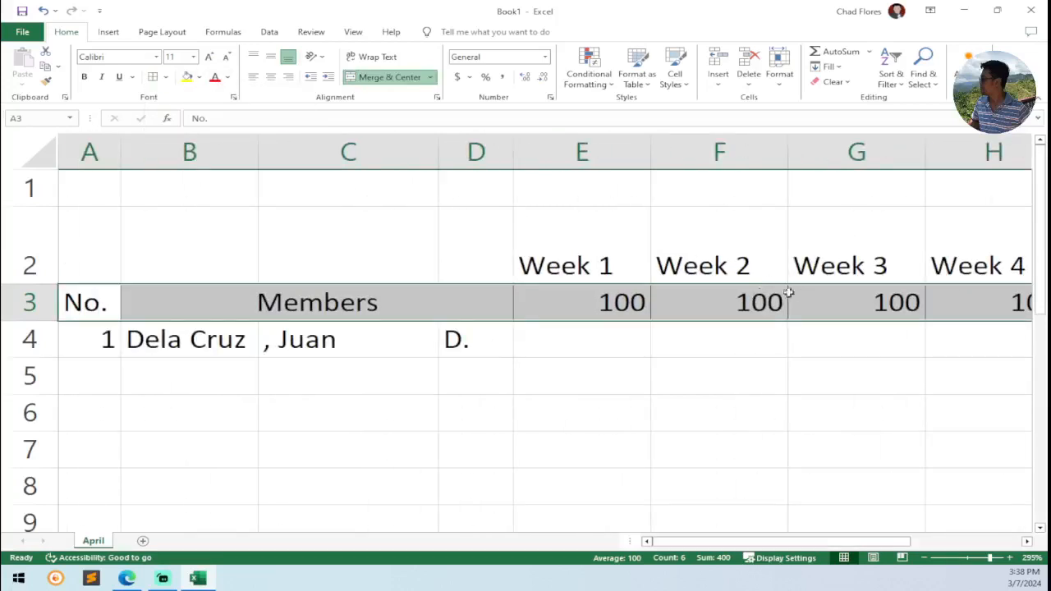
{"action": "left_click", "coordinate": [552, 234]}
{"action": "left_click_drag", "start_coordinate": [554, 235], "coordinate": [815, 262]}
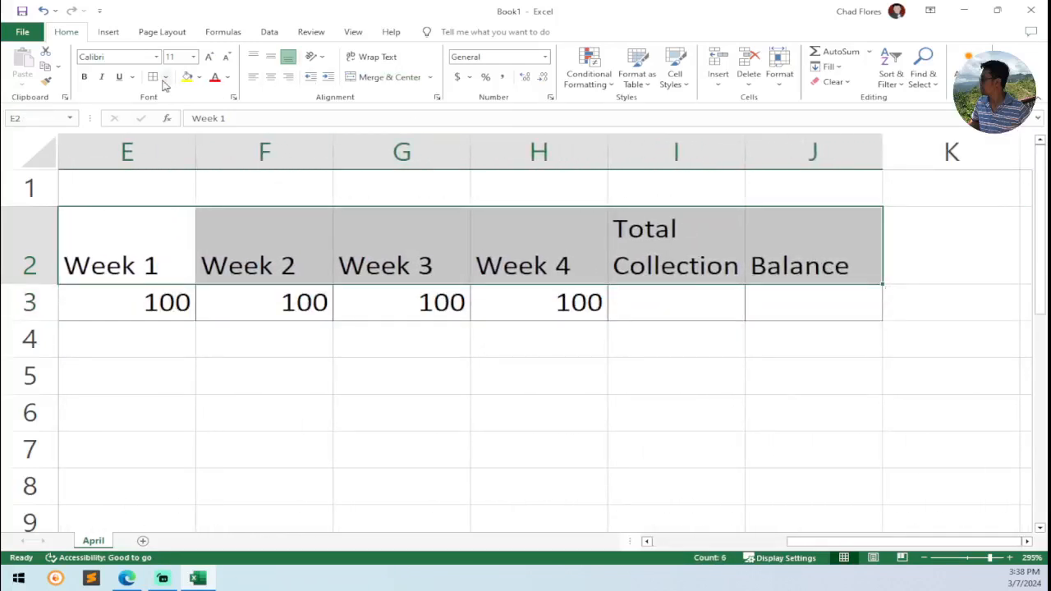
Step: Delete the empty row 1 above the week headings
{"action": "right_click", "coordinate": [14, 189]}
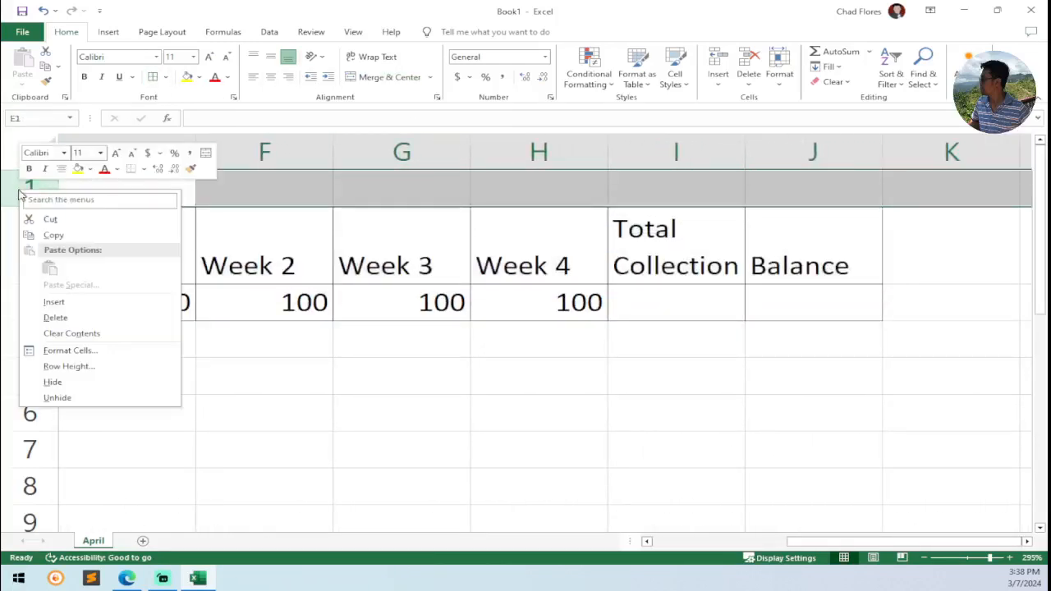
{"action": "left_click", "coordinate": [88, 319]}
{"action": "left_click", "coordinate": [675, 412]}
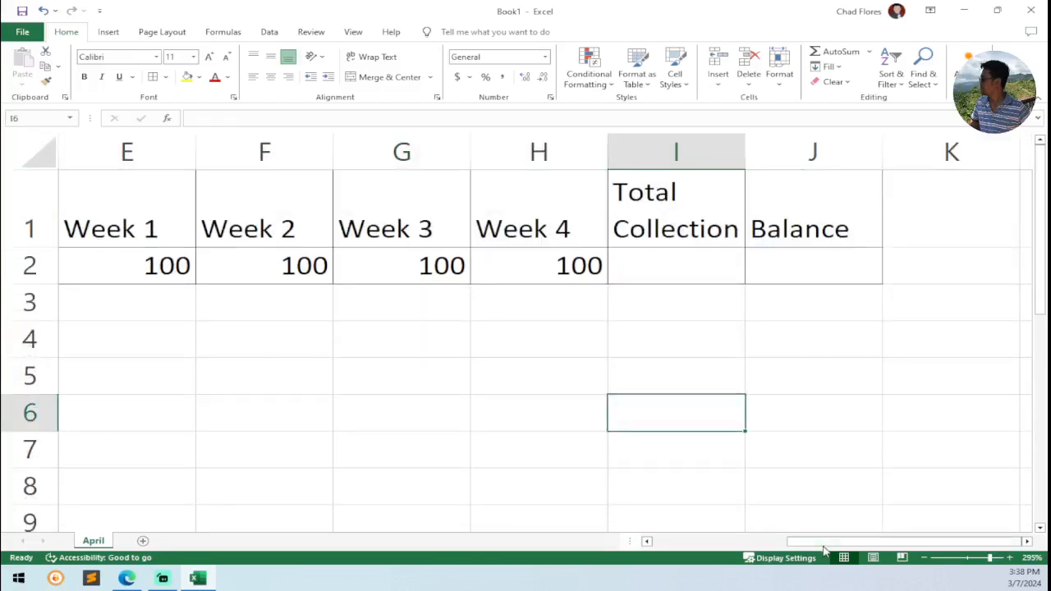
{"action": "left_click_drag", "start_coordinate": [823, 544], "coordinate": [791, 529]}
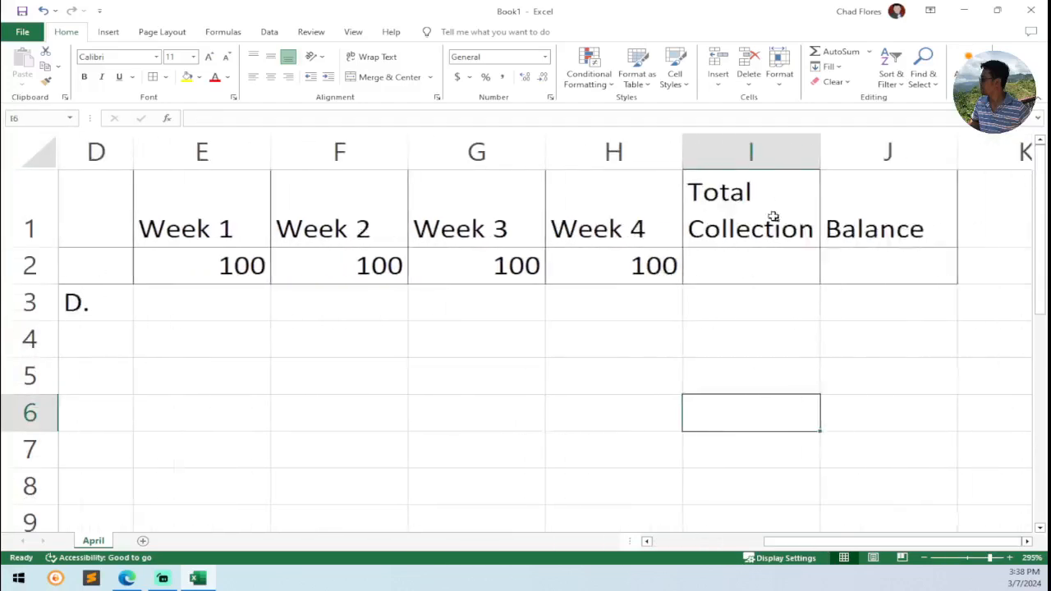
Step: Center the headings in E1:J1 and the cells in E2:J2 both horizontally and vertically
{"action": "left_click_drag", "start_coordinate": [211, 188], "coordinate": [830, 224]}
{"action": "left_click", "coordinate": [270, 76]}
{"action": "left_click", "coordinate": [270, 56]}
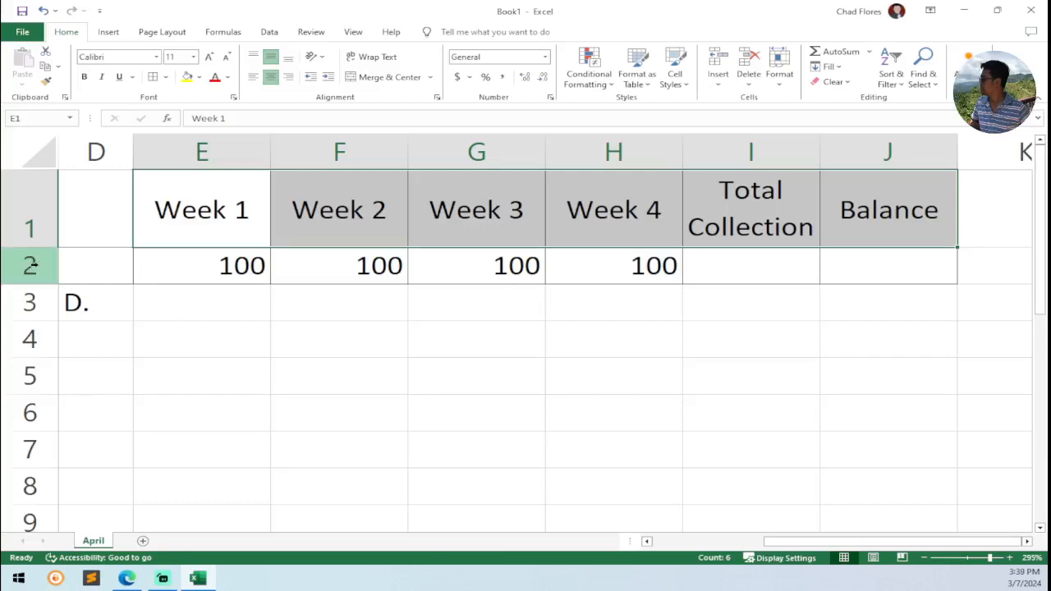
{"action": "left_click_drag", "start_coordinate": [164, 258], "coordinate": [835, 270]}
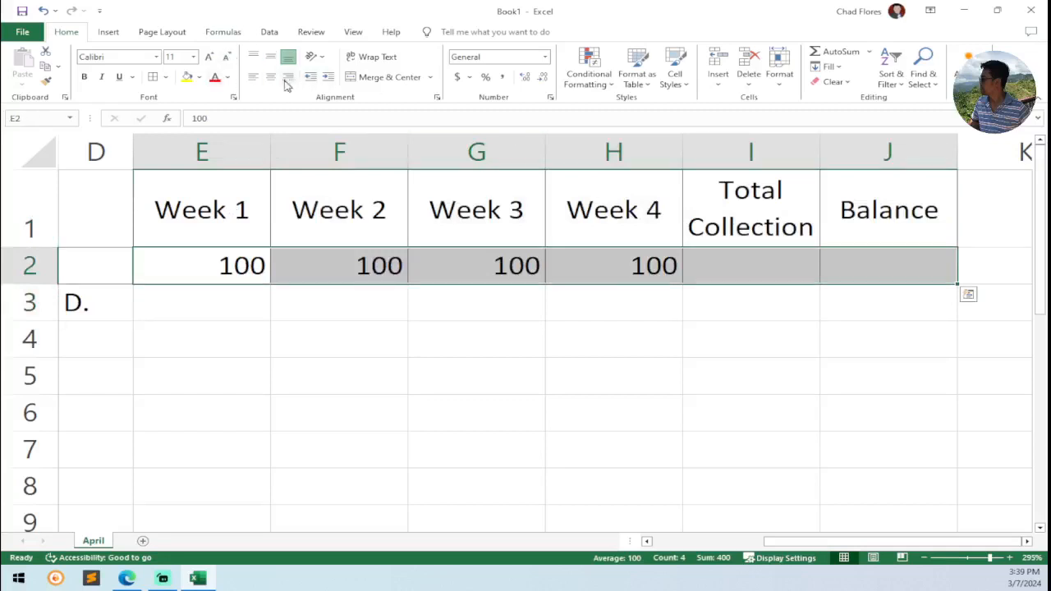
{"action": "left_click", "coordinate": [270, 76]}
{"action": "left_click", "coordinate": [270, 56]}
Step: Examine the print preview of the sheet, checking how the borders and the first member's name cells will print
{"action": "left_click_drag", "start_coordinate": [789, 542], "coordinate": [678, 543]}
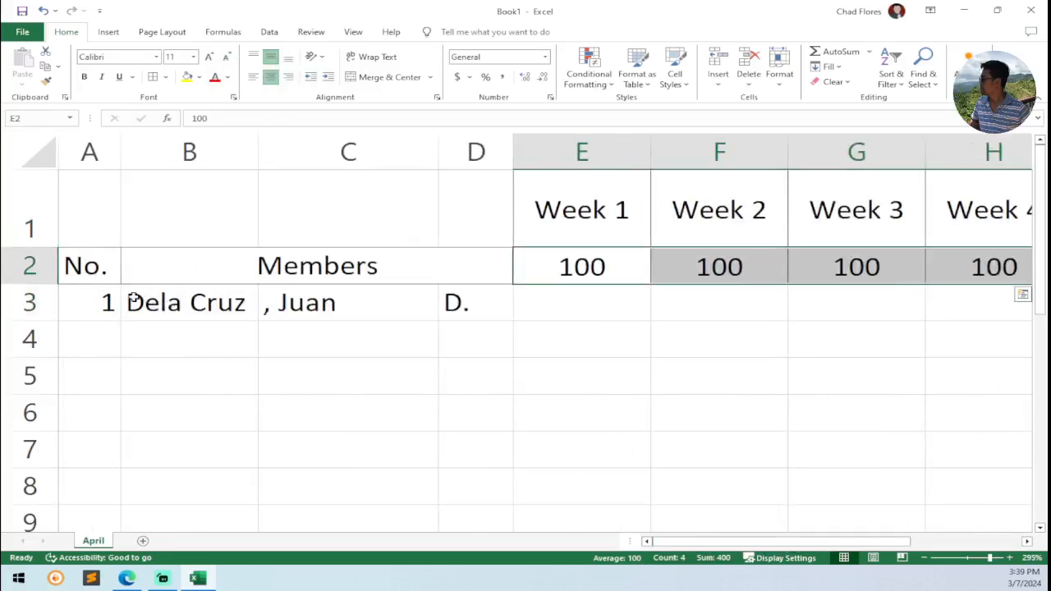
{"action": "left_click_drag", "start_coordinate": [134, 300], "coordinate": [475, 324]}
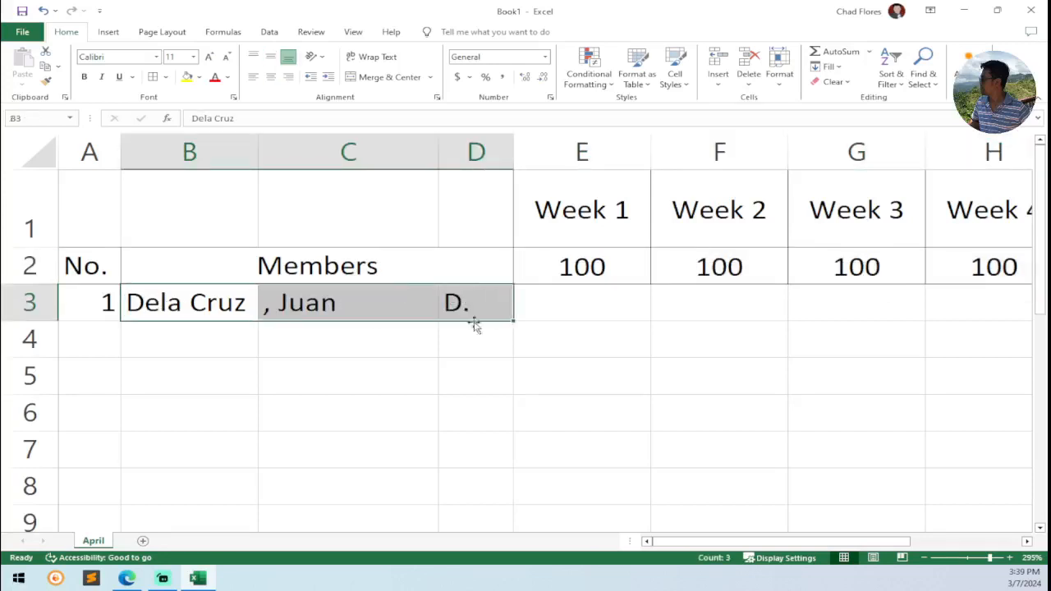
{"action": "left_click", "coordinate": [475, 412]}
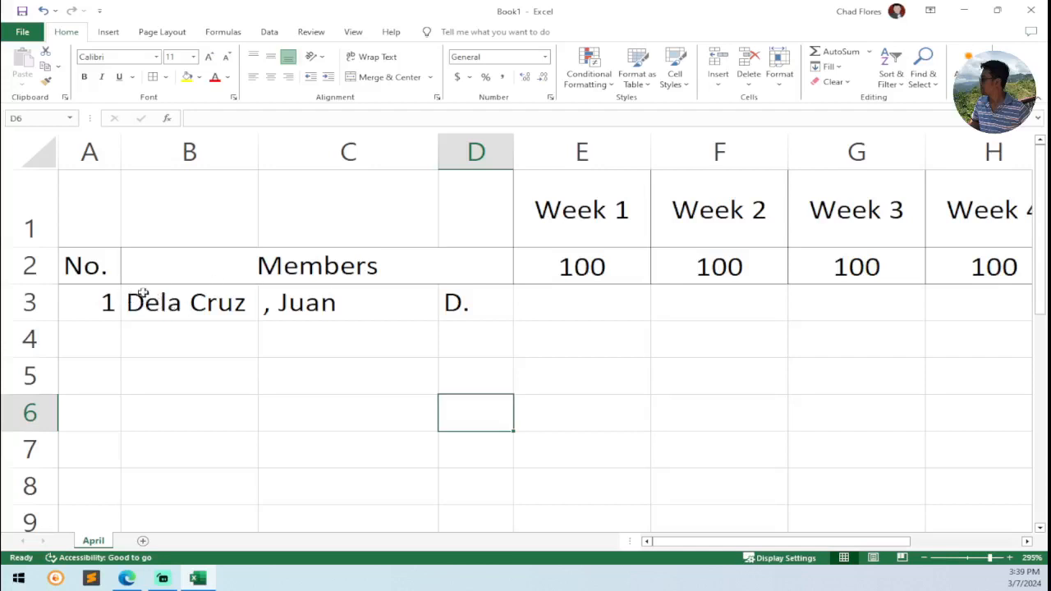
{"action": "left_click_drag", "start_coordinate": [124, 294], "coordinate": [469, 307]}
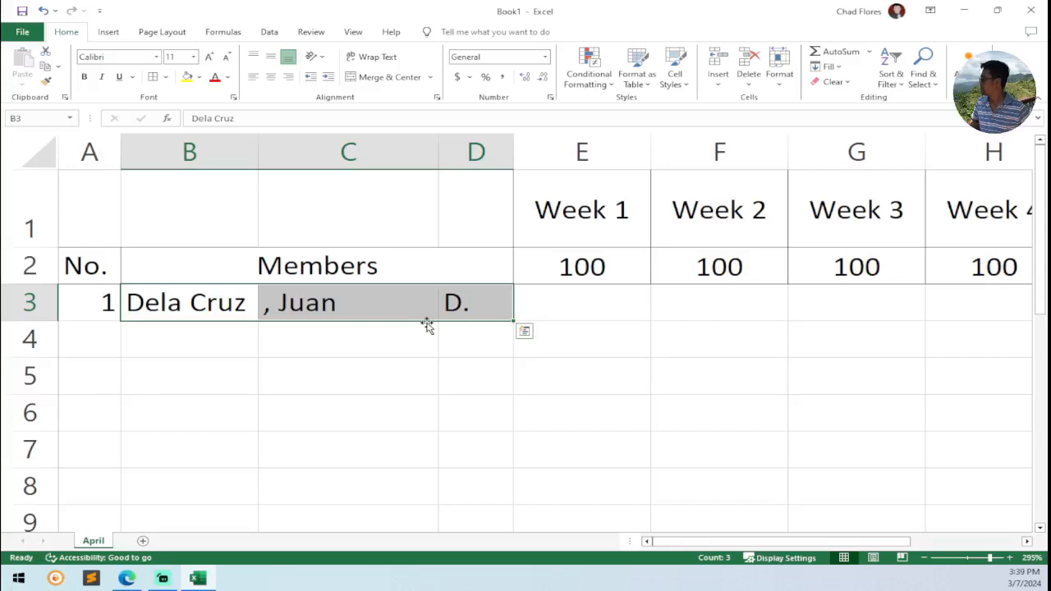
{"action": "key", "text": "ctrl+p"}
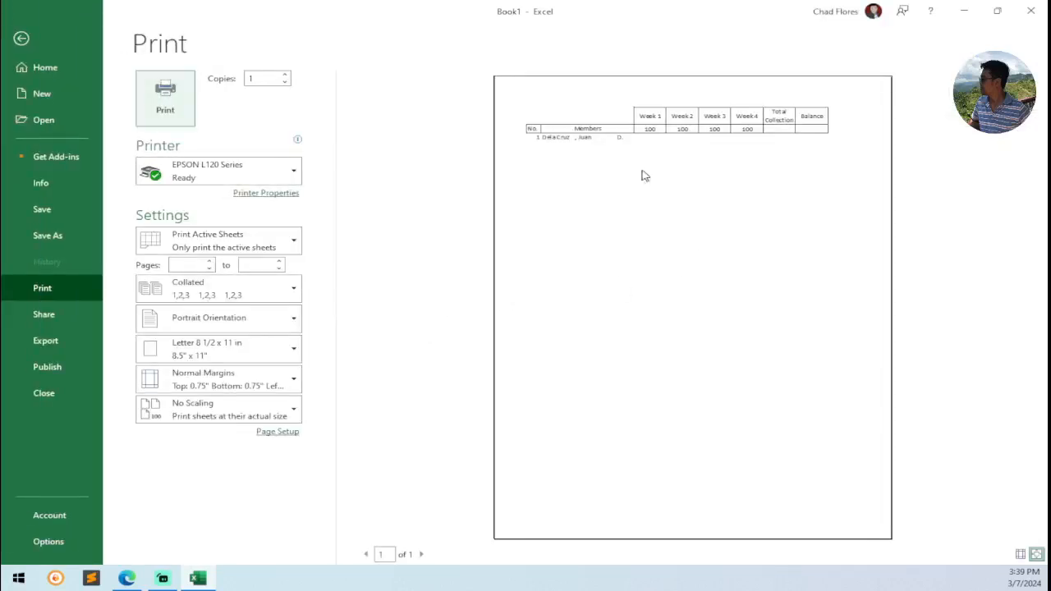
{"action": "key", "text": "alt"}
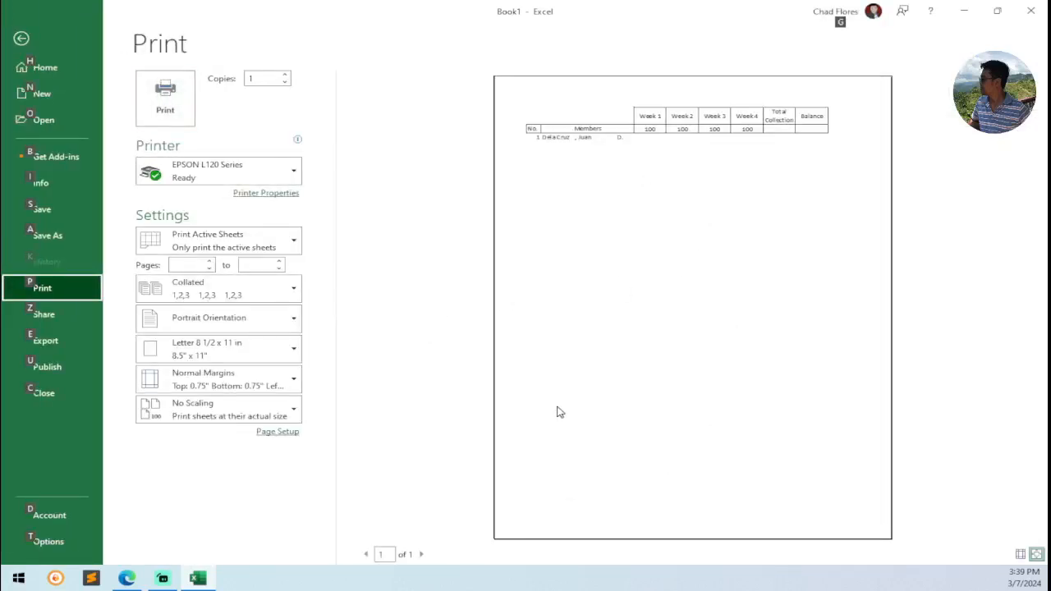
{"action": "left_click", "coordinate": [598, 395]}
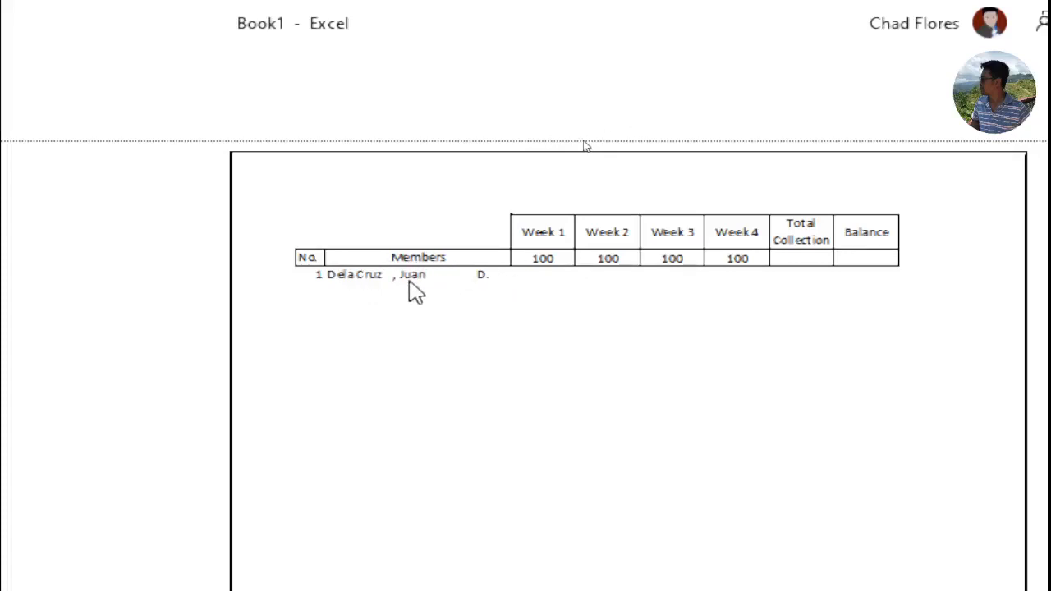
{"action": "left_click", "coordinate": [24, 49]}
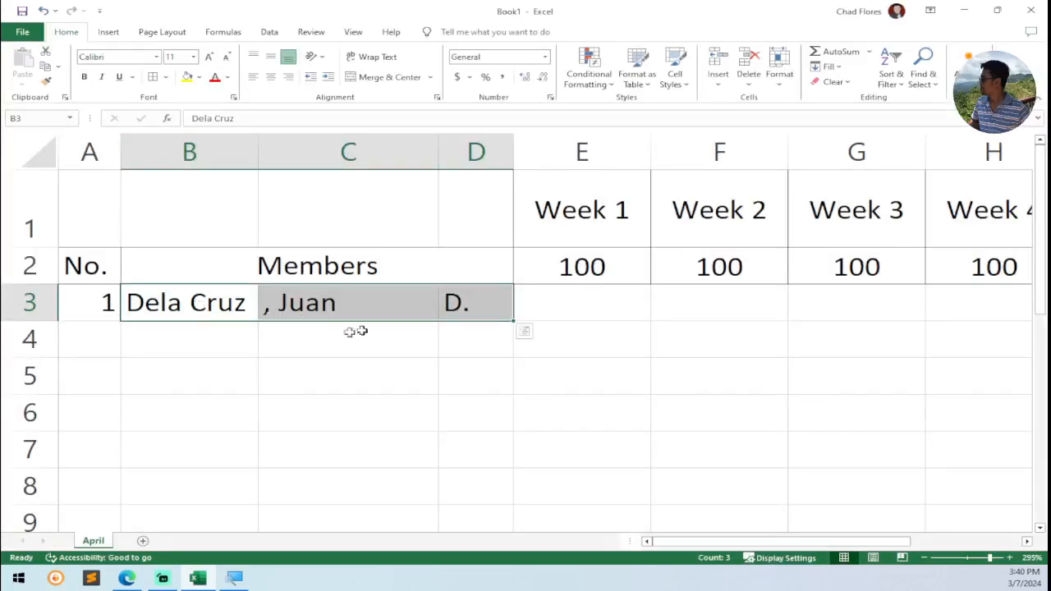
Step: Border the first member's row, with outside borders around B3:D3 and all borders on E3:J3
{"action": "left_click", "coordinate": [351, 331]}
{"action": "left_click_drag", "start_coordinate": [161, 300], "coordinate": [467, 315]}
{"action": "left_click", "coordinate": [165, 78]}
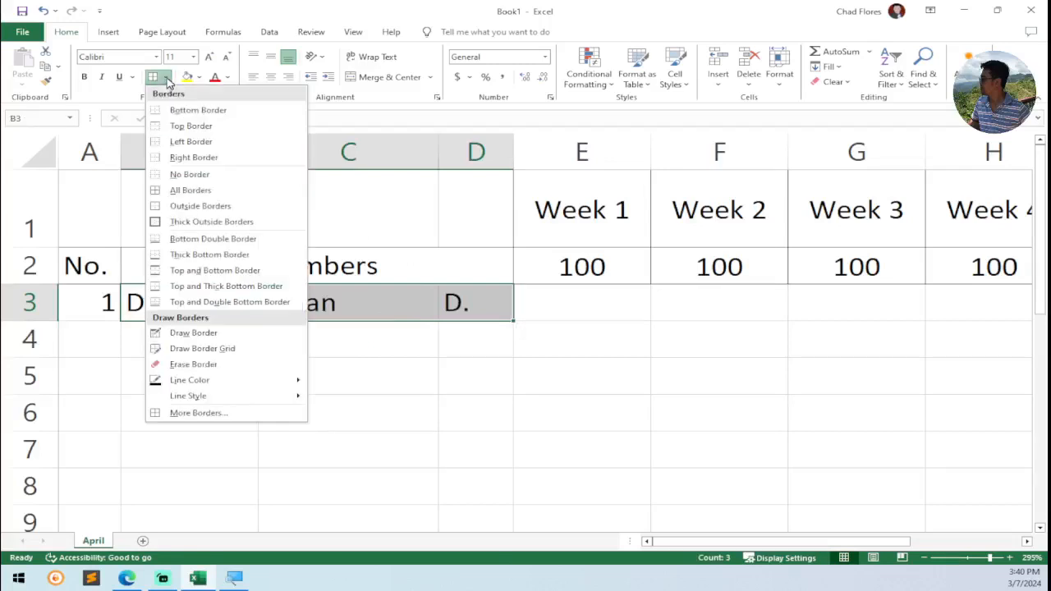
{"action": "left_click", "coordinate": [227, 207]}
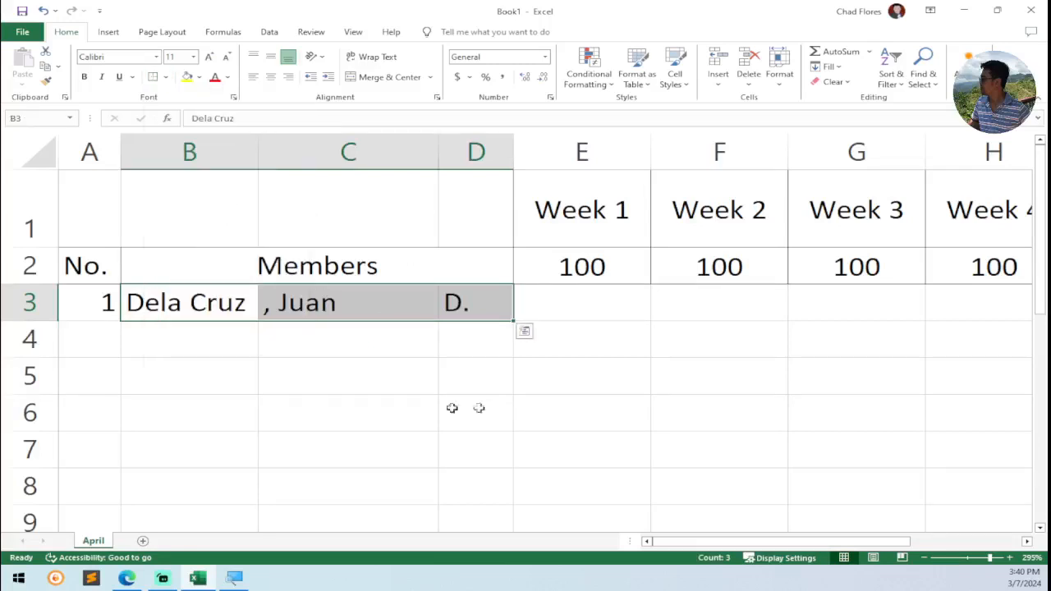
{"action": "left_click_drag", "start_coordinate": [564, 301], "coordinate": [855, 313]}
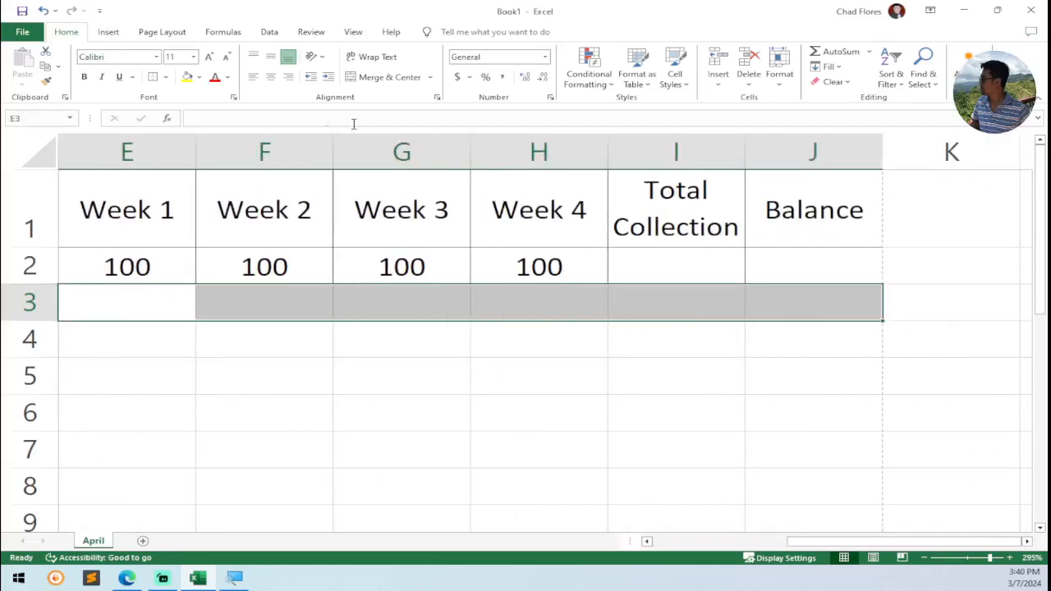
{"action": "left_click", "coordinate": [165, 77]}
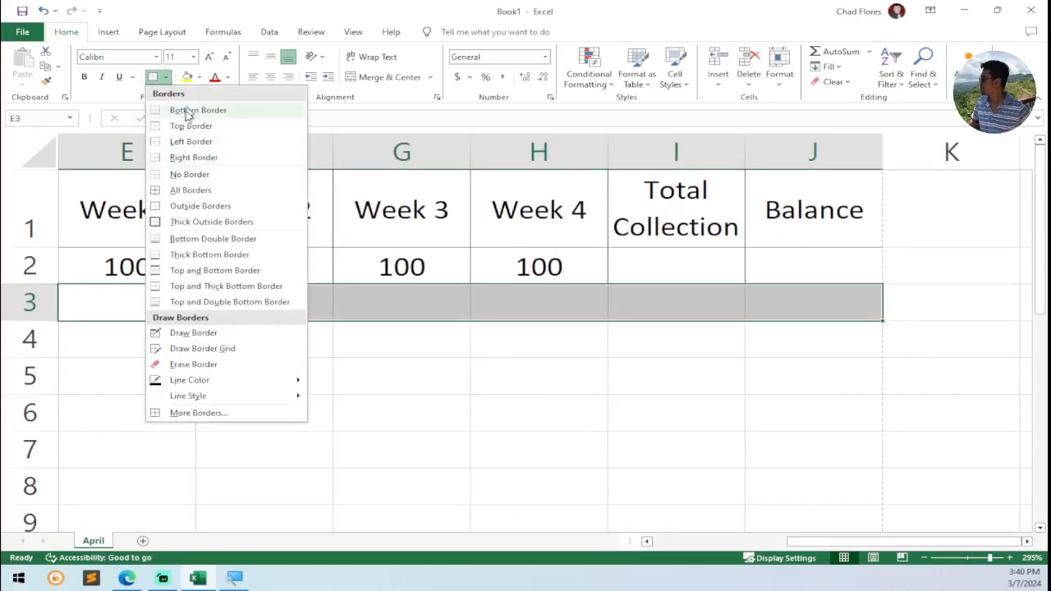
{"action": "left_click", "coordinate": [192, 192]}
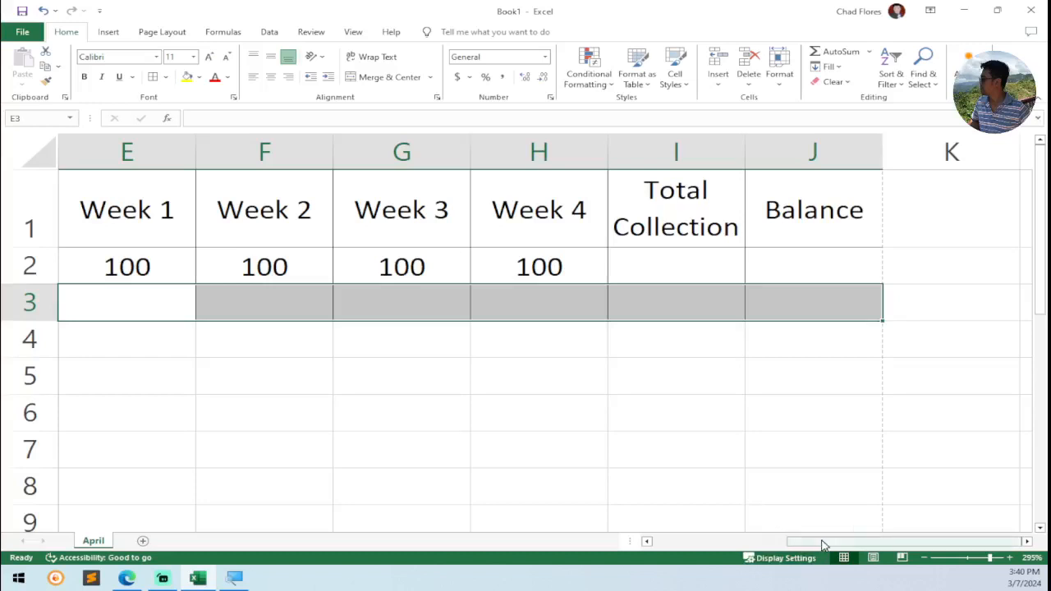
{"action": "left_click_drag", "start_coordinate": [821, 541], "coordinate": [587, 567]}
{"action": "left_click", "coordinate": [97, 302]}
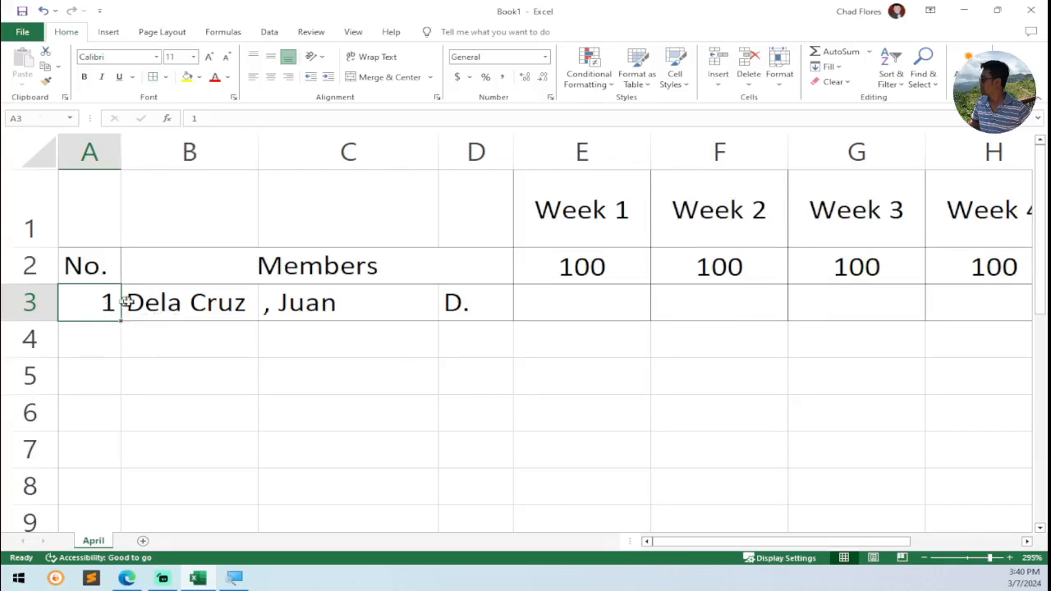
Step: Try filling the first member's row, A3:J3, down through row 38 and undo that fill
{"action": "left_click_drag", "start_coordinate": [125, 302], "coordinate": [872, 498]}
{"action": "left_click_drag", "start_coordinate": [904, 547], "coordinate": [629, 561]}
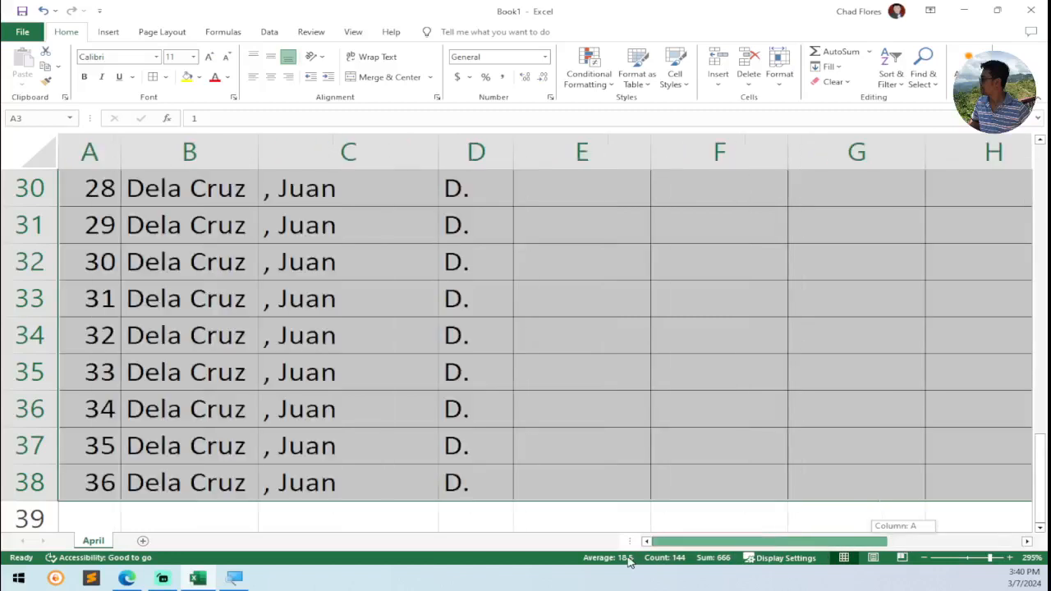
{"action": "left_click_drag", "start_coordinate": [528, 557], "coordinate": [528, 557]}
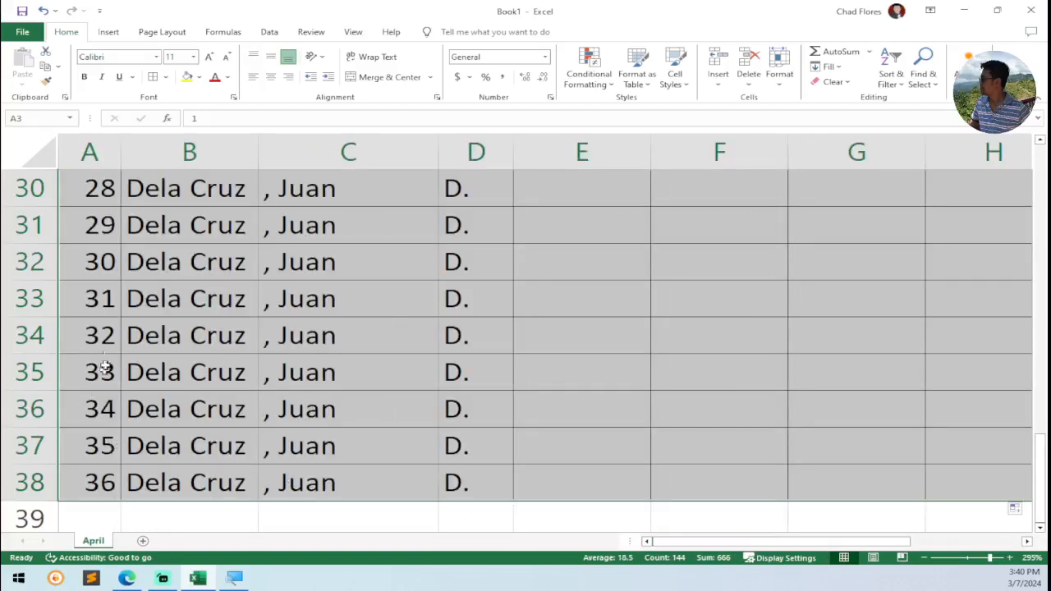
{"action": "scroll", "coordinate": [104, 369], "scroll_direction": "up", "scroll_amount": 10}
{"action": "scroll", "coordinate": [100, 332], "scroll_direction": "down", "scroll_amount": 8}
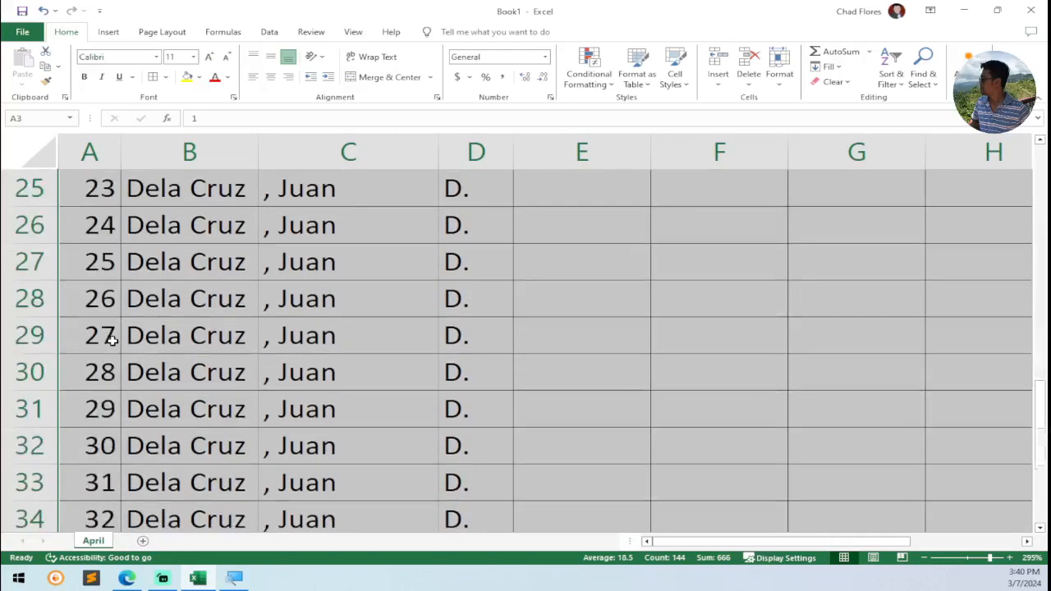
{"action": "scroll", "coordinate": [112, 340], "scroll_direction": "down", "scroll_amount": 5}
{"action": "scroll", "coordinate": [112, 339], "scroll_direction": "up", "scroll_amount": 7}
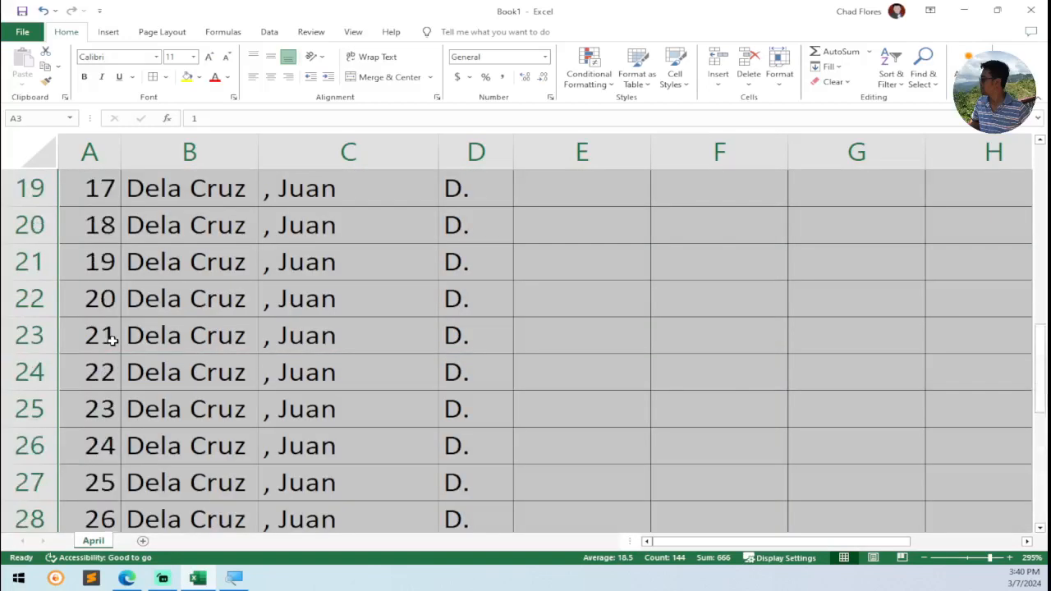
{"action": "key", "text": "ctrl+z"}
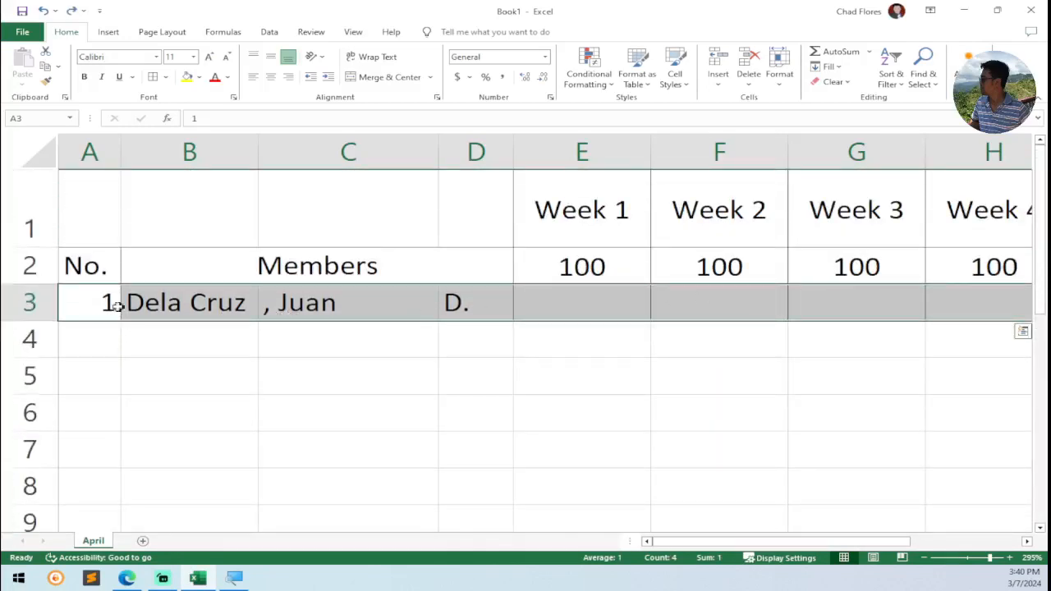
{"action": "left_click_drag", "start_coordinate": [98, 304], "coordinate": [249, 303]}
{"action": "left_click", "coordinate": [136, 300]}
{"action": "left_click", "coordinate": [267, 359]}
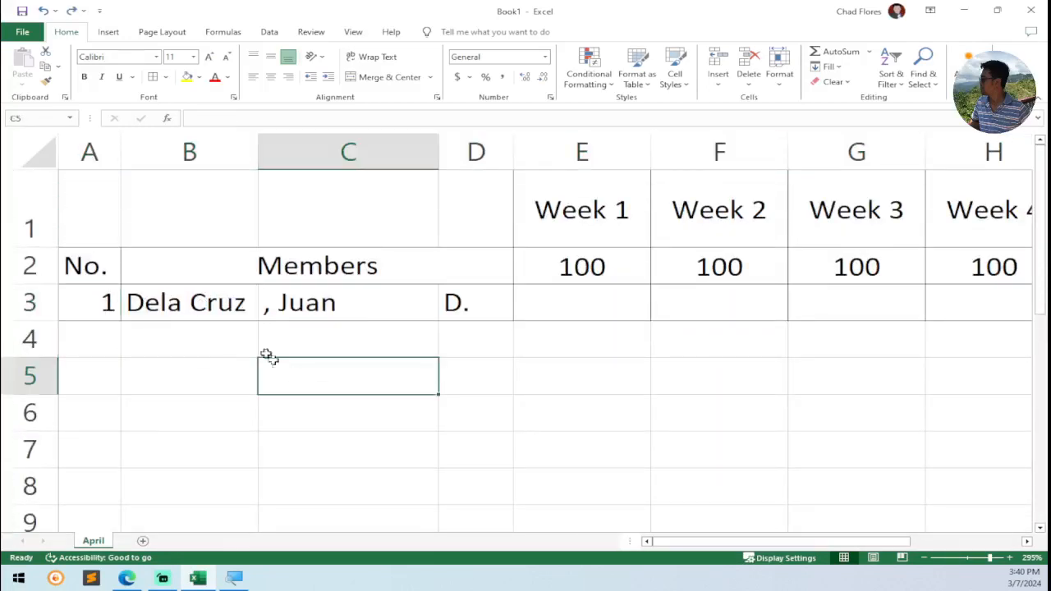
Step: Fill the first member's row, A3:J3, down through row 7 so the members are numbered 1 to 5
{"action": "left_click_drag", "start_coordinate": [97, 302], "coordinate": [886, 457]}
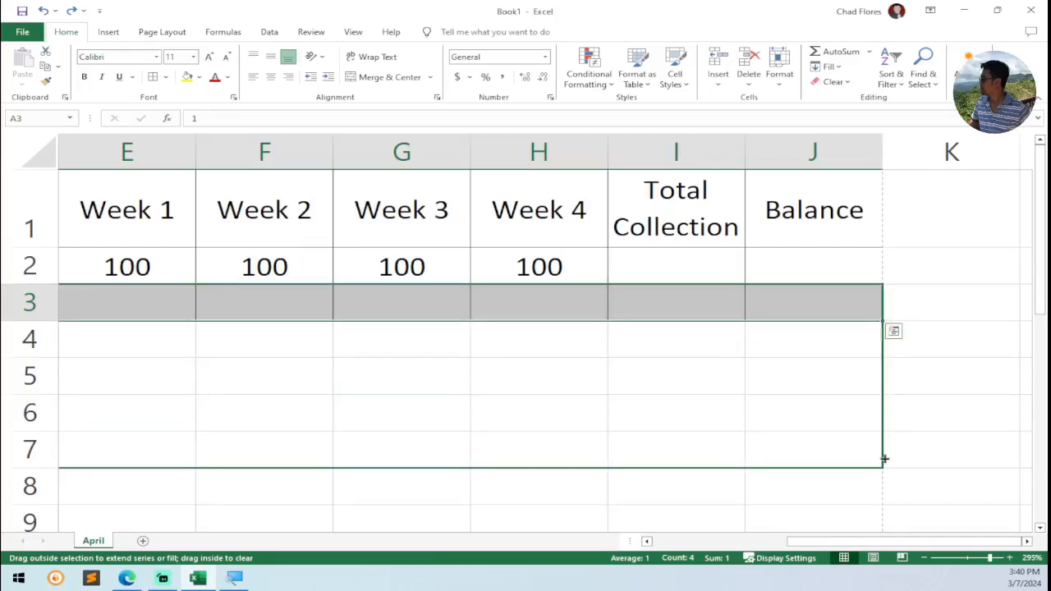
{"action": "left_click_drag", "start_coordinate": [884, 459], "coordinate": [885, 460]}
{"action": "left_click_drag", "start_coordinate": [863, 544], "coordinate": [551, 572]}
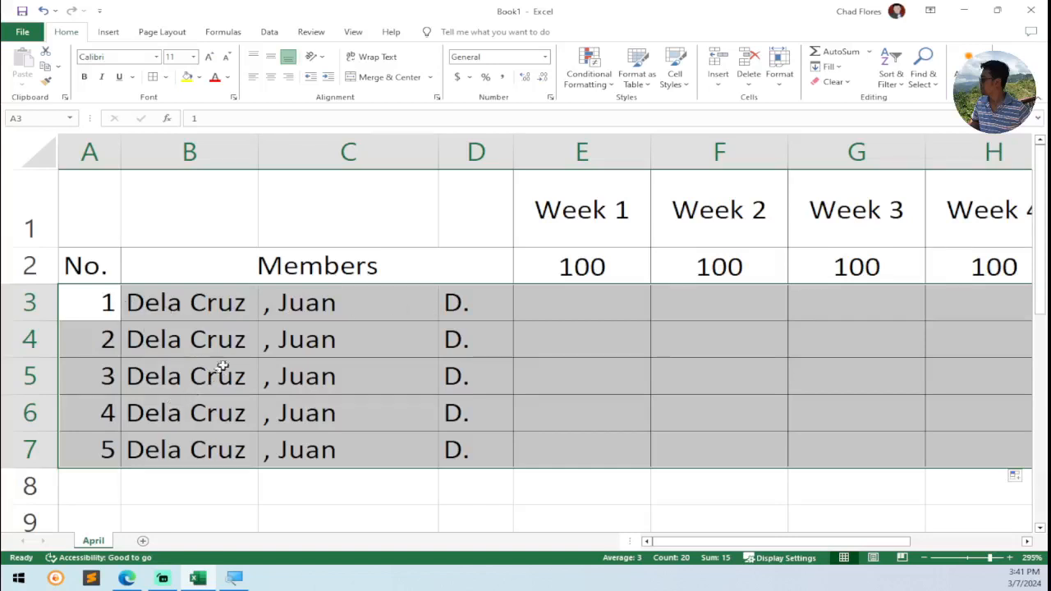
{"action": "left_click_drag", "start_coordinate": [164, 305], "coordinate": [499, 314]}
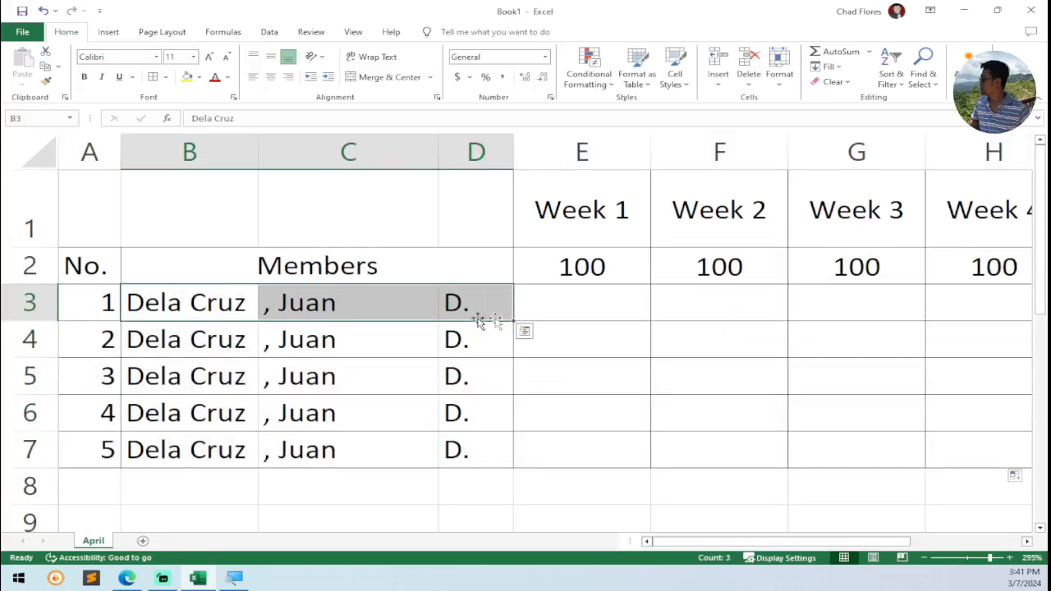
Step: Extend the filled member rows in A3:J7 down through row 12, continuing the numbering to 10
{"action": "left_click_drag", "start_coordinate": [67, 302], "coordinate": [849, 457]}
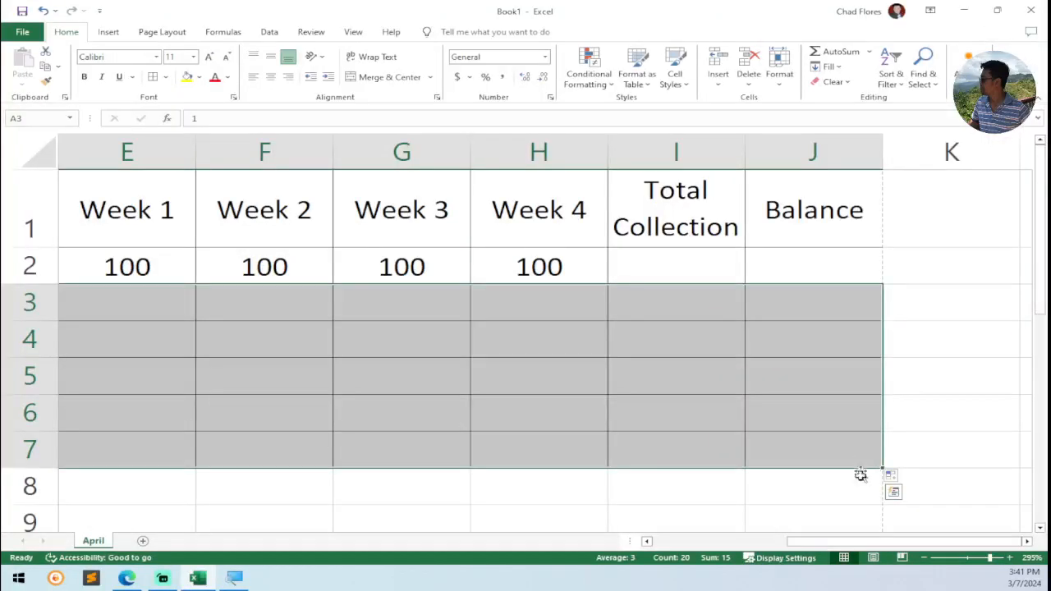
{"action": "left_click_drag", "start_coordinate": [848, 541], "coordinate": [712, 542]}
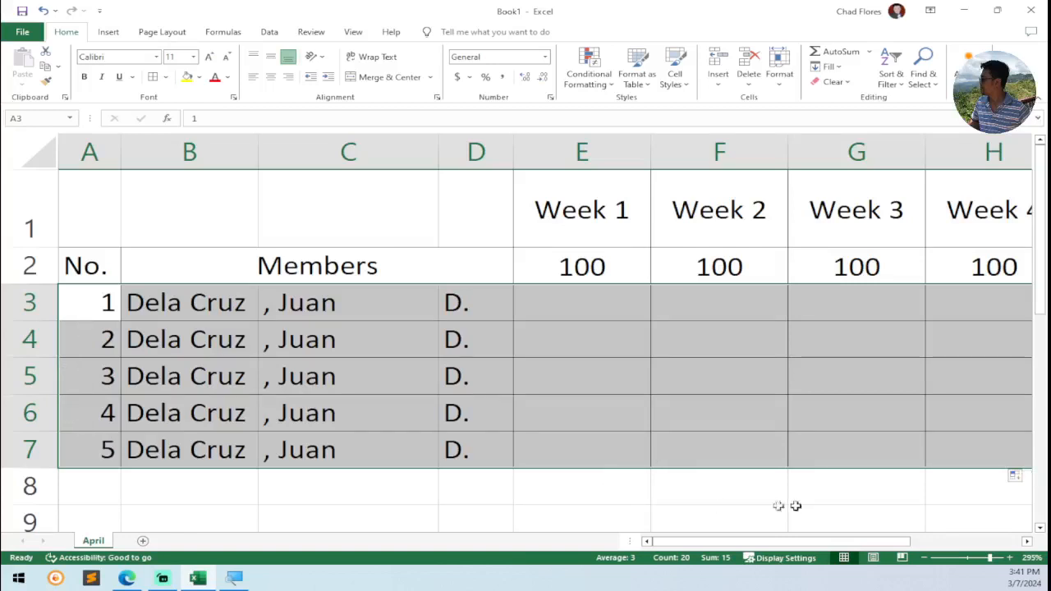
{"action": "left_click_drag", "start_coordinate": [772, 546], "coordinate": [887, 540]}
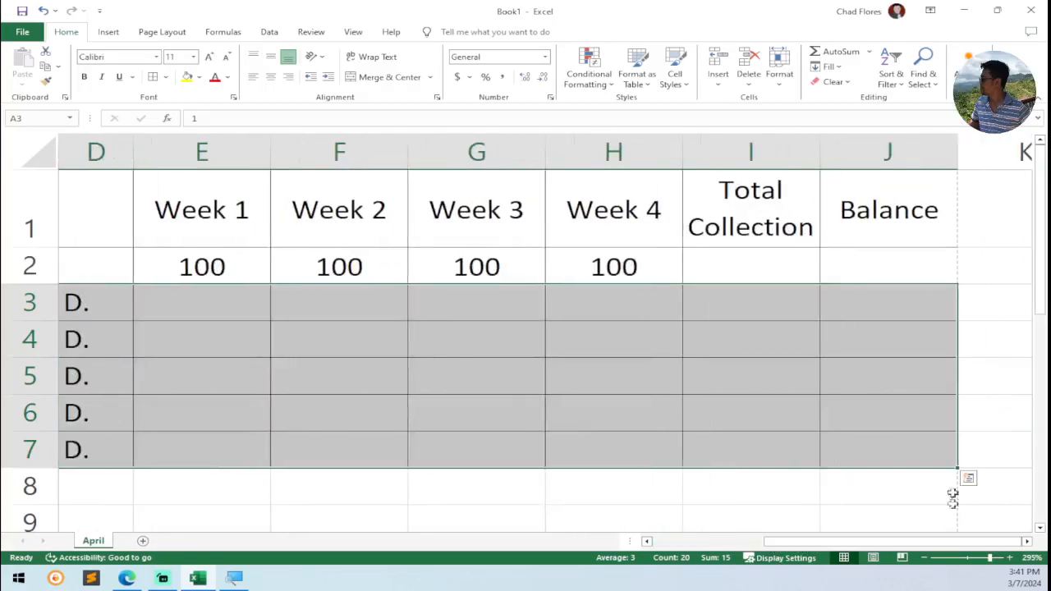
{"action": "left_click_drag", "start_coordinate": [956, 473], "coordinate": [932, 385]}
{"action": "left_click_drag", "start_coordinate": [895, 541], "coordinate": [603, 571]}
{"action": "scroll", "coordinate": [206, 301], "scroll_direction": "up", "scroll_amount": 2}
{"action": "scroll", "coordinate": [183, 331], "scroll_direction": "down", "scroll_amount": 3}
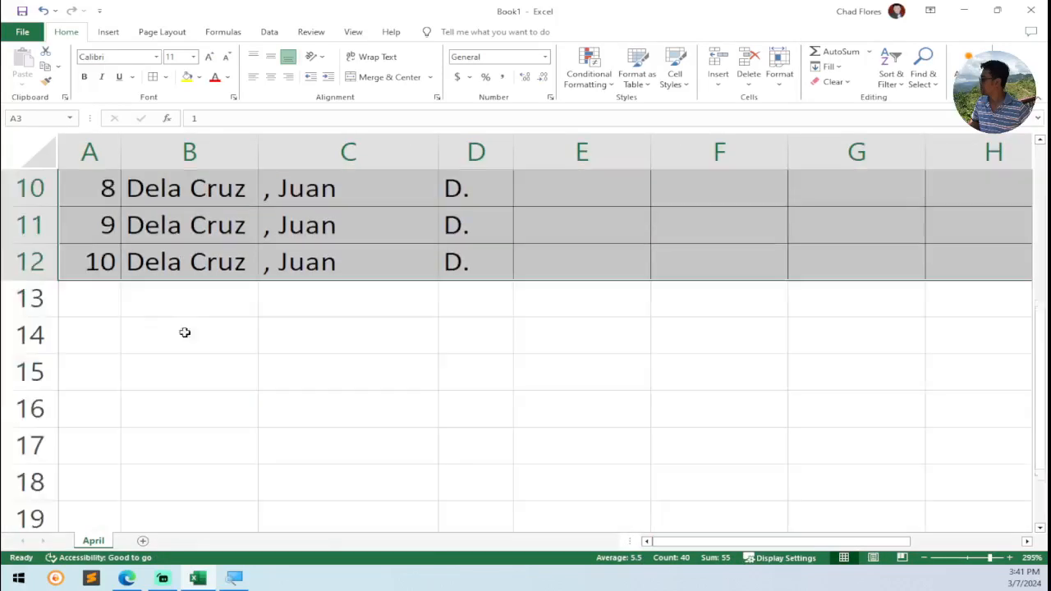
{"action": "scroll", "coordinate": [181, 279], "scroll_direction": "up", "scroll_amount": 3}
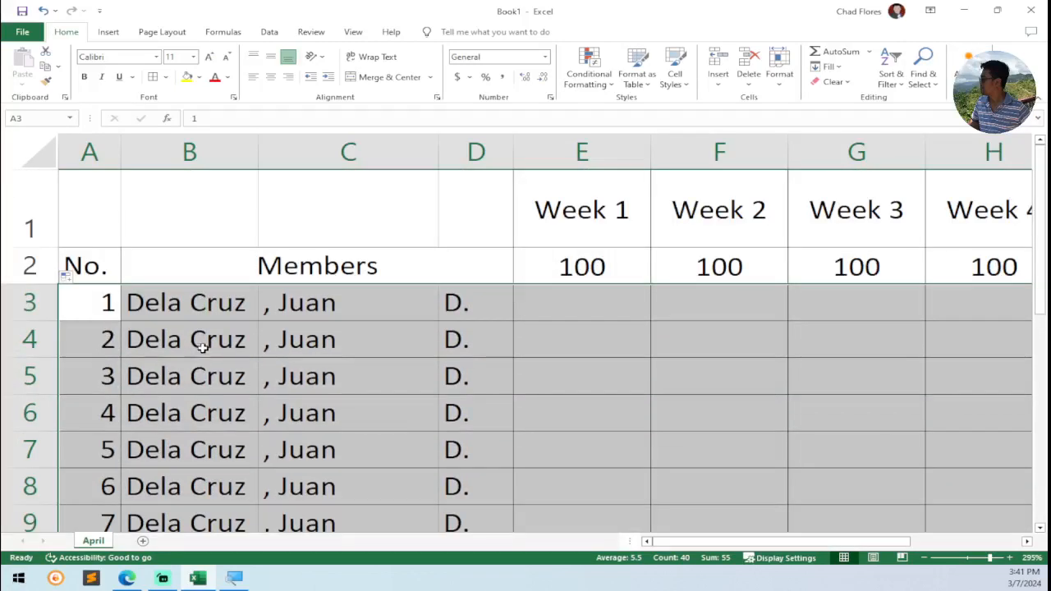
{"action": "left_click_drag", "start_coordinate": [82, 289], "coordinate": [505, 438]}
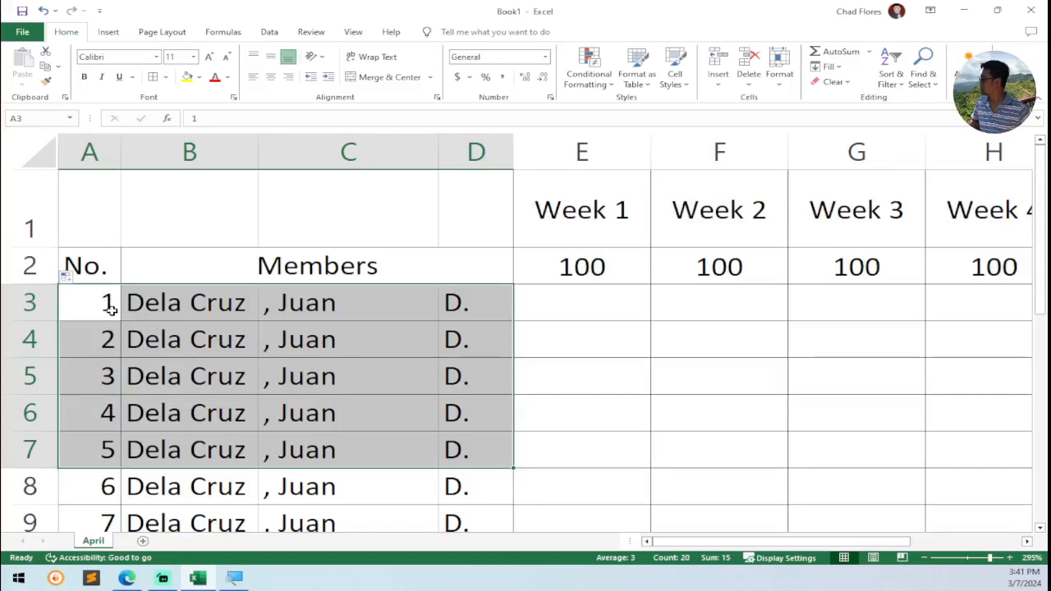
Step: Enter 1 in B15 as a fill example and fill down through B21 with a repeating 1, 2, 3 pattern
{"action": "scroll", "coordinate": [289, 437], "scroll_direction": "down", "scroll_amount": 3}
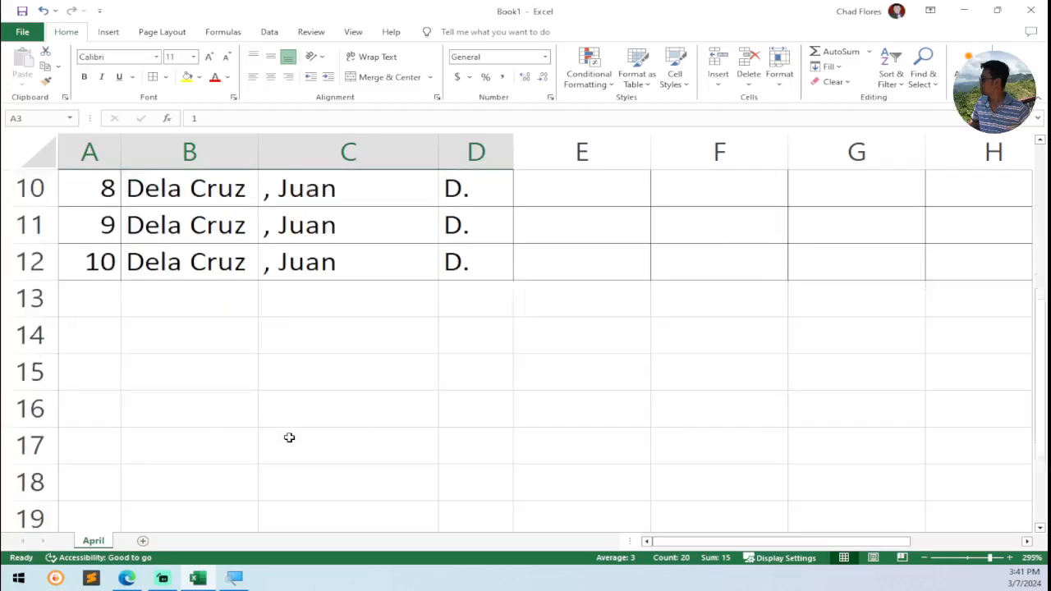
{"action": "left_click", "coordinate": [176, 367]}
{"action": "type", "text": "1"}
{"action": "left_click_drag", "start_coordinate": [259, 392], "coordinate": [261, 453]}
{"action": "key", "text": "ctrl+z"}
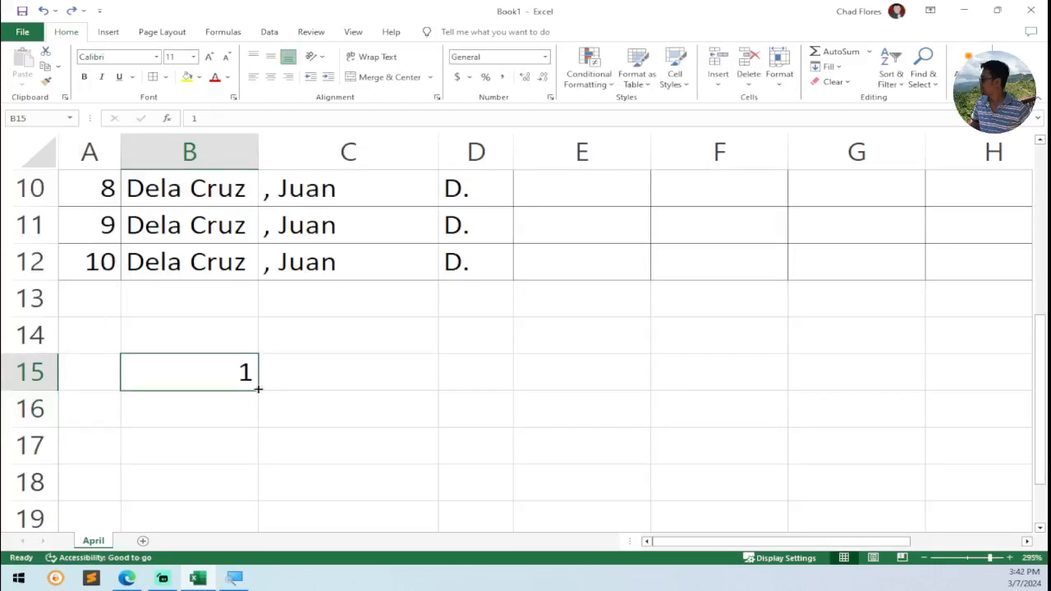
{"action": "left_click_drag", "start_coordinate": [258, 389], "coordinate": [244, 340]}
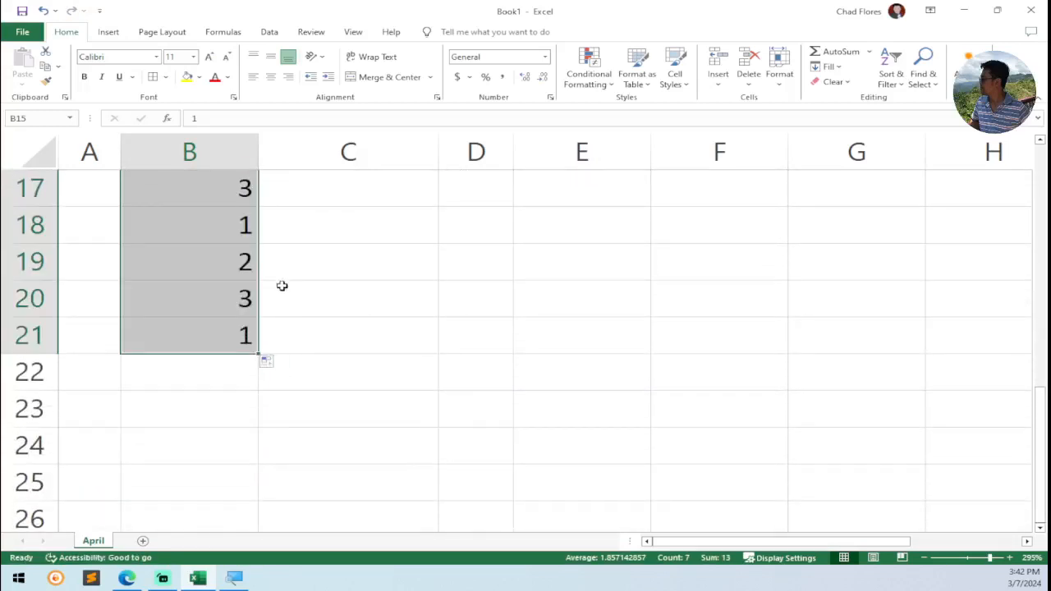
{"action": "scroll", "coordinate": [277, 293], "scroll_direction": "up", "scroll_amount": 2}
{"action": "scroll", "coordinate": [263, 328], "scroll_direction": "down", "scroll_amount": 1}
{"action": "left_click_drag", "start_coordinate": [211, 222], "coordinate": [228, 287]}
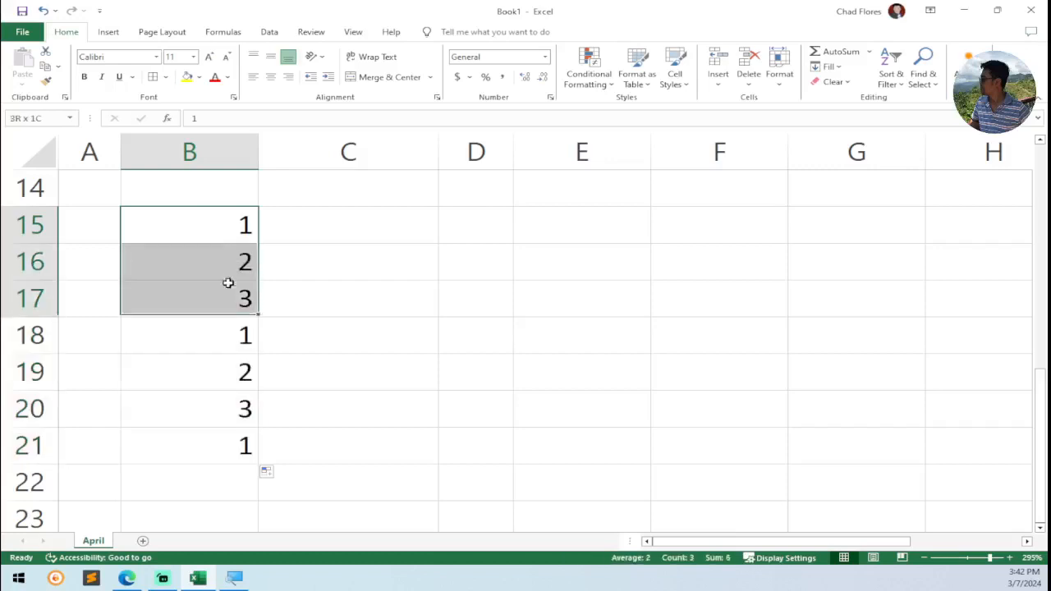
Step: Clear the fill example values from B15:B21 below the member list
{"action": "left_click", "coordinate": [171, 211]}
{"action": "left_click_drag", "start_coordinate": [178, 211], "coordinate": [199, 439]}
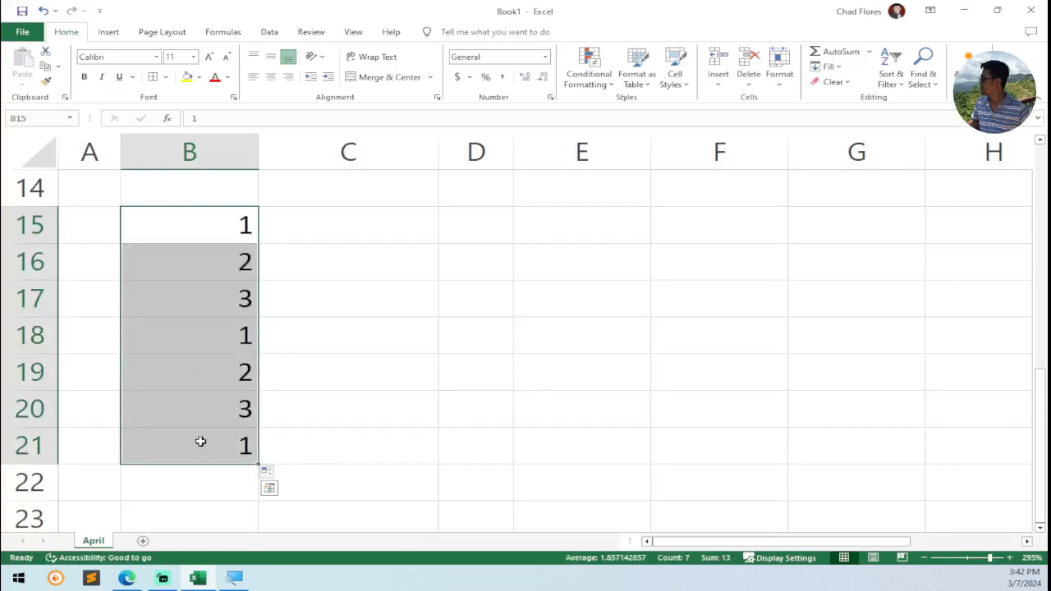
{"action": "key", "text": "Delete"}
{"action": "scroll", "coordinate": [277, 352], "scroll_direction": "up", "scroll_amount": 5}
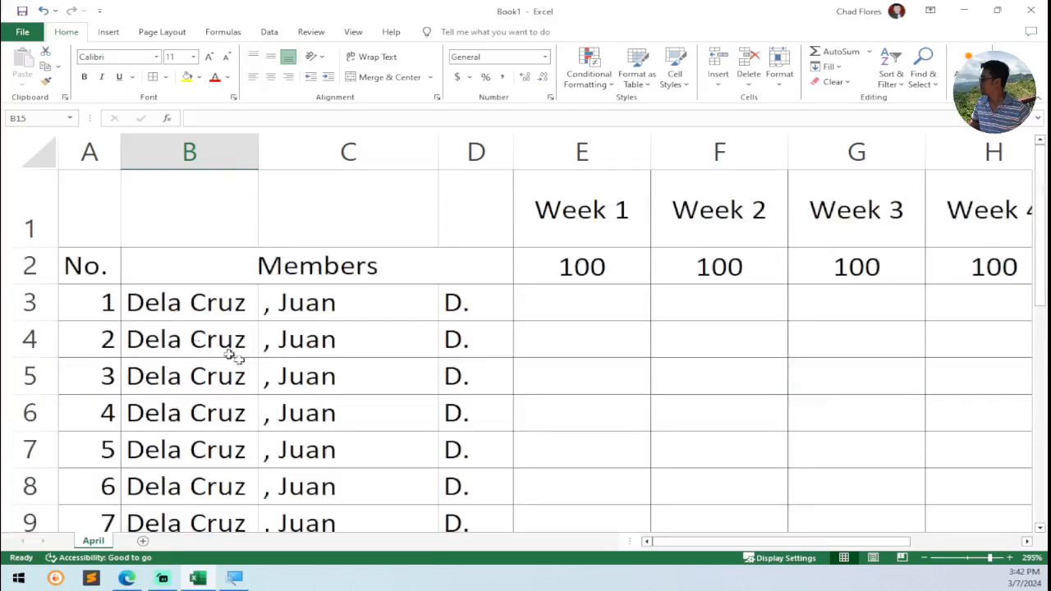
Step: Extend the member row in A12:J12 down through row 20, continuing the numbering to 18
{"action": "left_click_drag", "start_coordinate": [110, 302], "coordinate": [481, 305]}
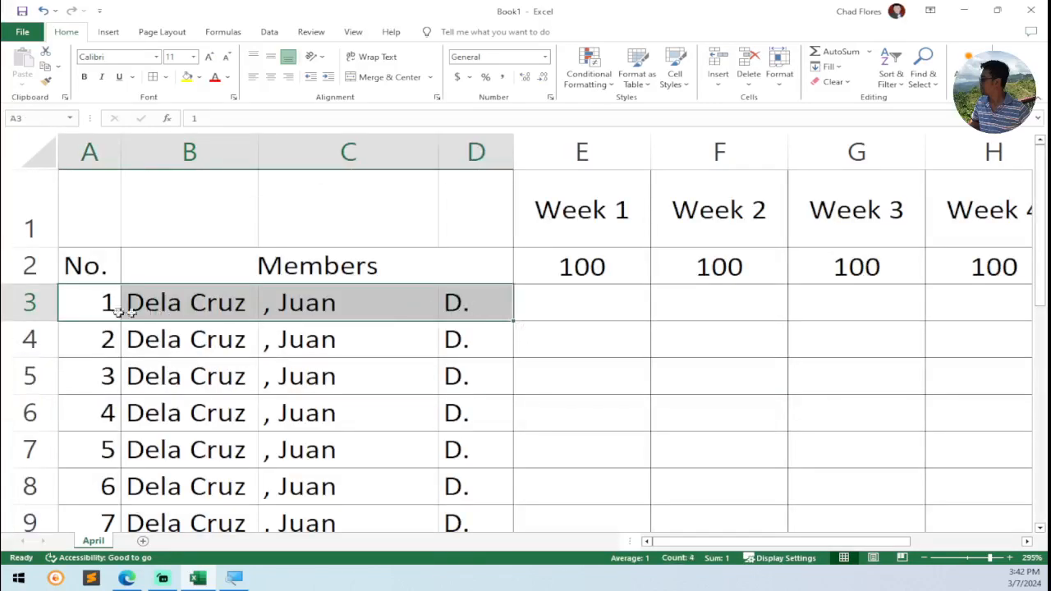
{"action": "scroll", "coordinate": [112, 362], "scroll_direction": "down", "scroll_amount": 3}
{"action": "left_click_drag", "start_coordinate": [103, 263], "coordinate": [846, 446]}
{"action": "left_click_drag", "start_coordinate": [870, 544], "coordinate": [706, 541]}
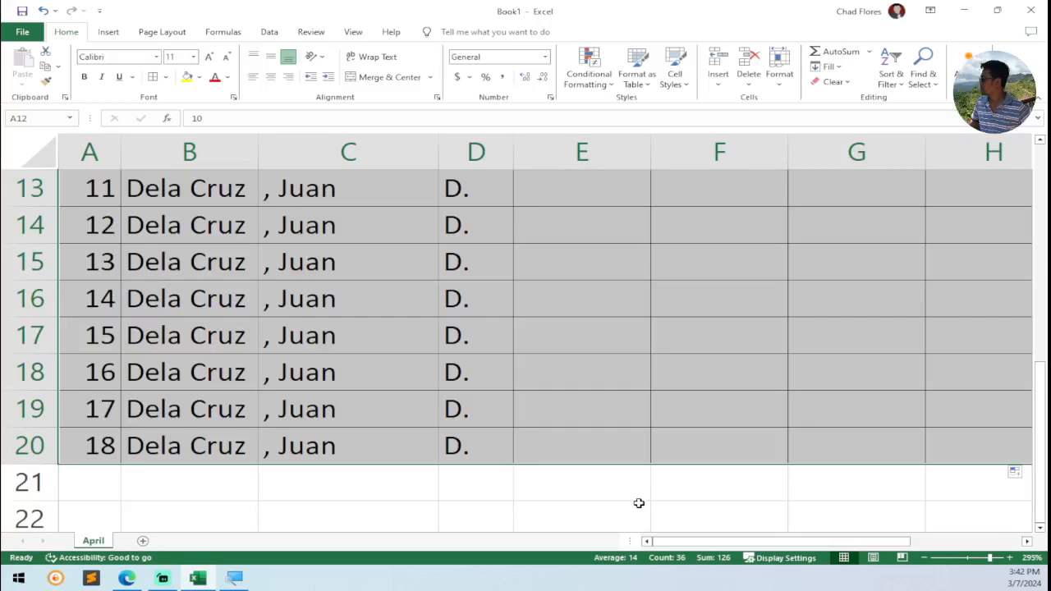
Step: Examine the empty rows below the member list, all the way to the worksheet's last row, 1048576
{"action": "left_click", "coordinate": [181, 474]}
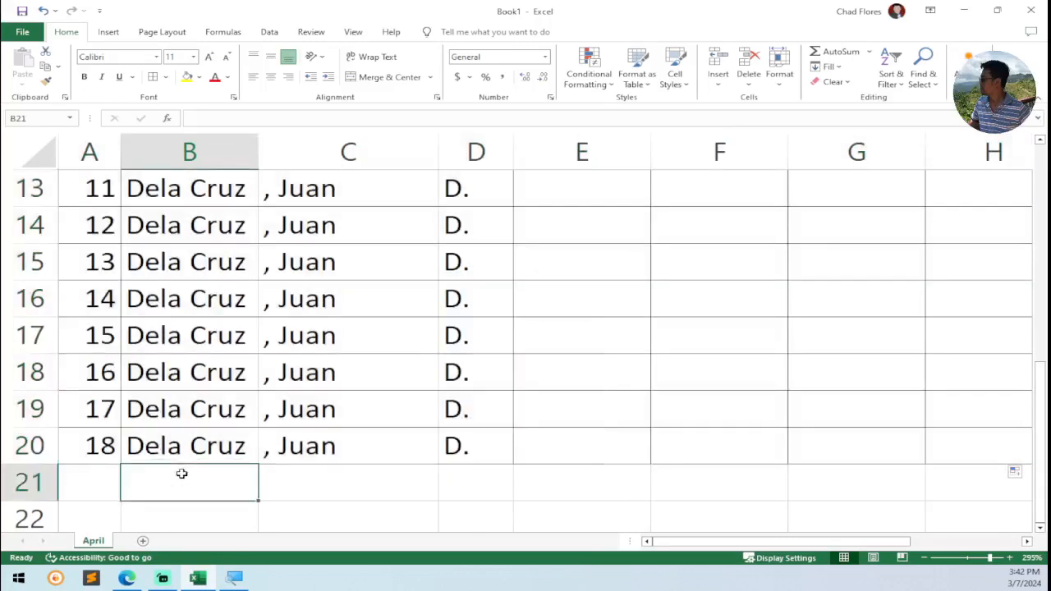
{"action": "key", "text": "ctrl+Down"}
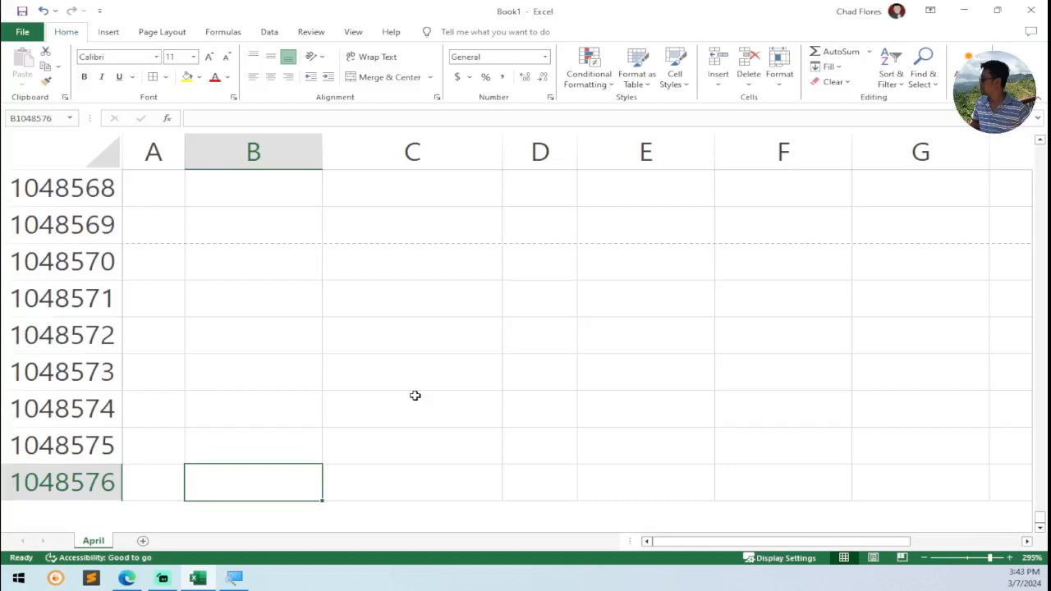
{"action": "scroll", "coordinate": [414, 396], "scroll_direction": "up", "scroll_amount": 5}
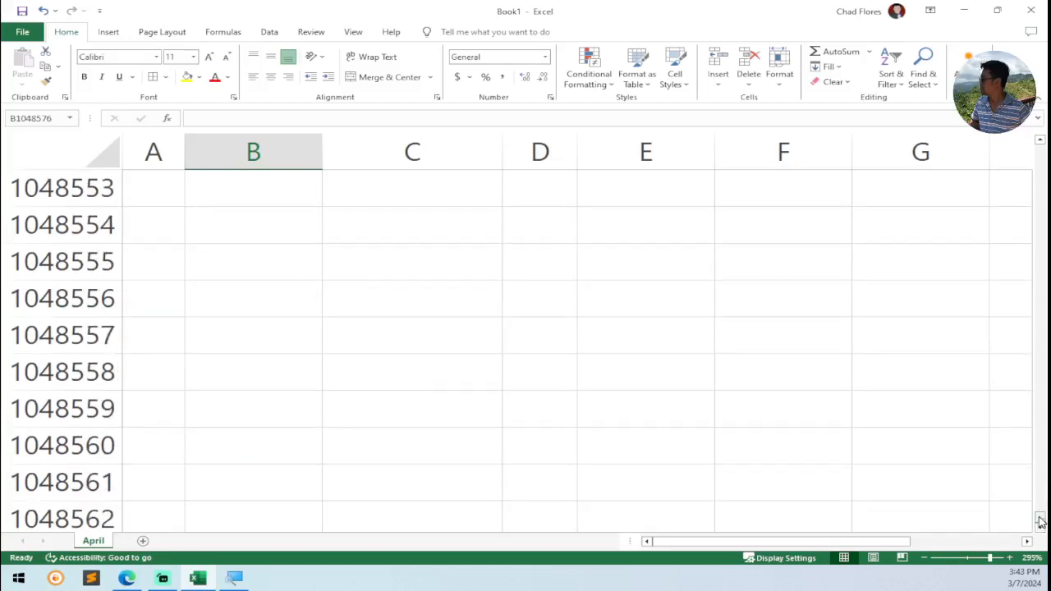
{"action": "left_click_drag", "start_coordinate": [1040, 519], "coordinate": [1038, 146]}
{"action": "scroll", "coordinate": [218, 376], "scroll_direction": "down", "scroll_amount": 4}
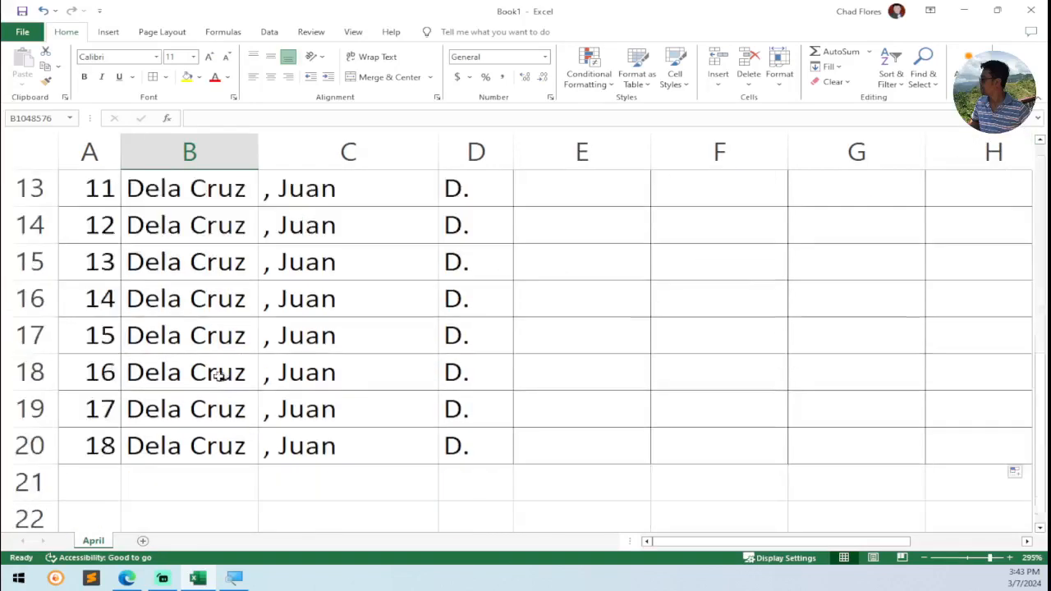
{"action": "scroll", "coordinate": [219, 376], "scroll_direction": "down", "scroll_amount": 4}
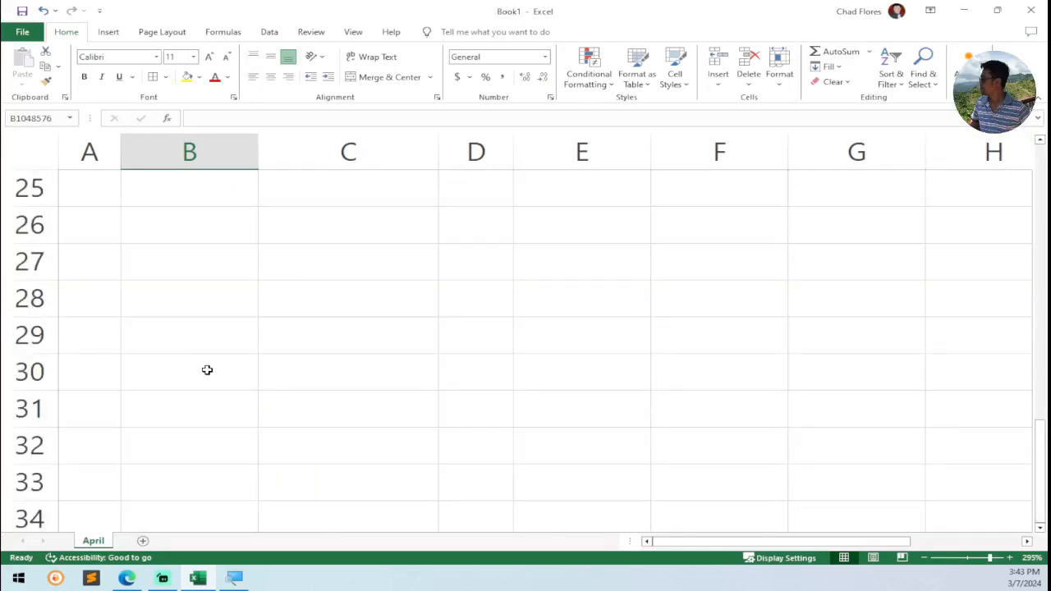
{"action": "scroll", "coordinate": [207, 370], "scroll_direction": "up", "scroll_amount": 8}
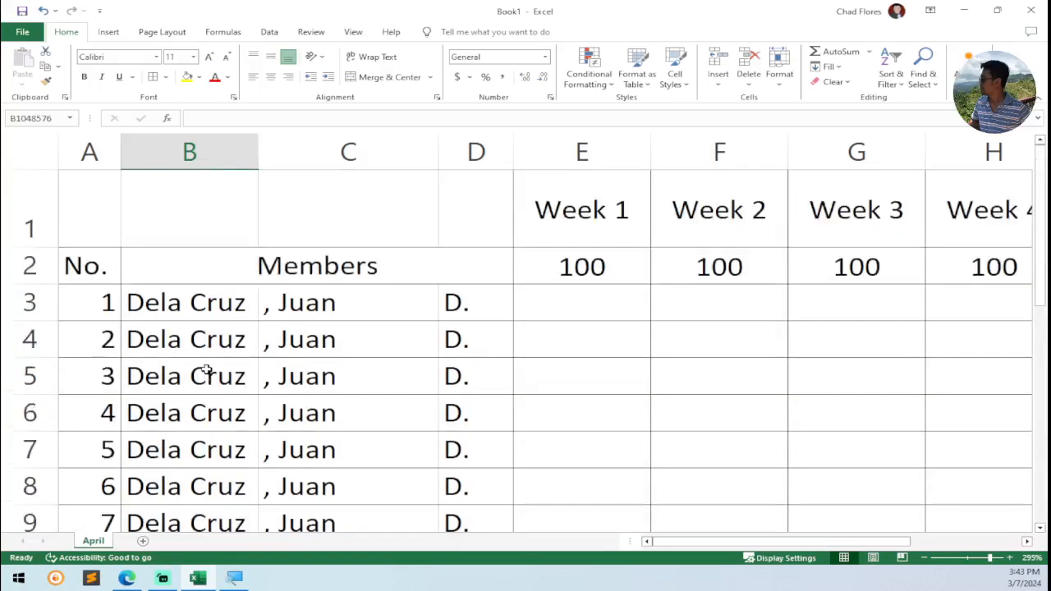
{"action": "scroll", "coordinate": [206, 369], "scroll_direction": "down", "scroll_amount": 11}
{"action": "scroll", "coordinate": [206, 368], "scroll_direction": "down", "scroll_amount": 8}
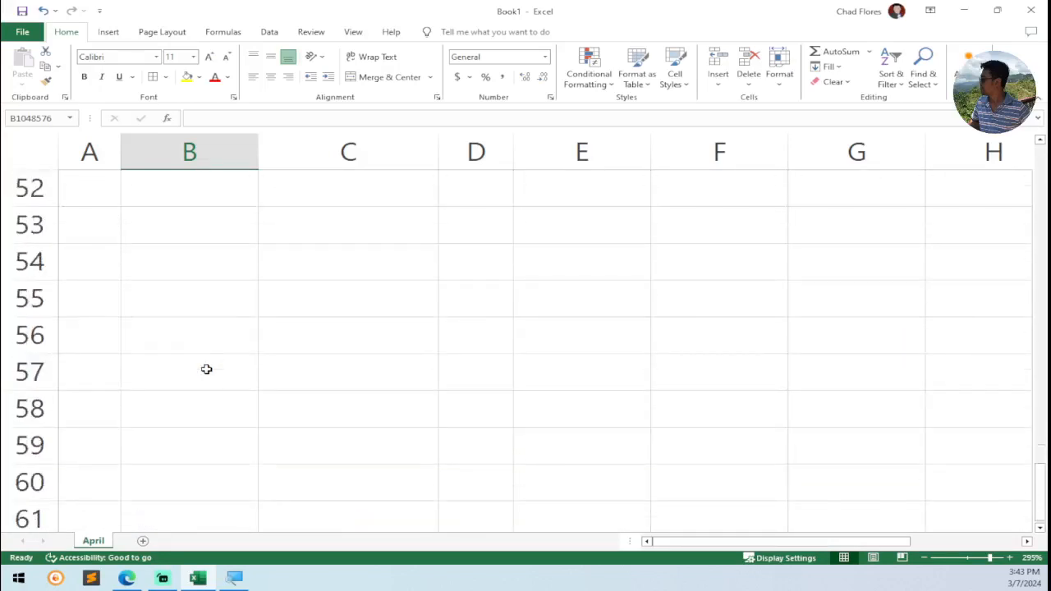
{"action": "scroll", "coordinate": [206, 368], "scroll_direction": "down", "scroll_amount": 11}
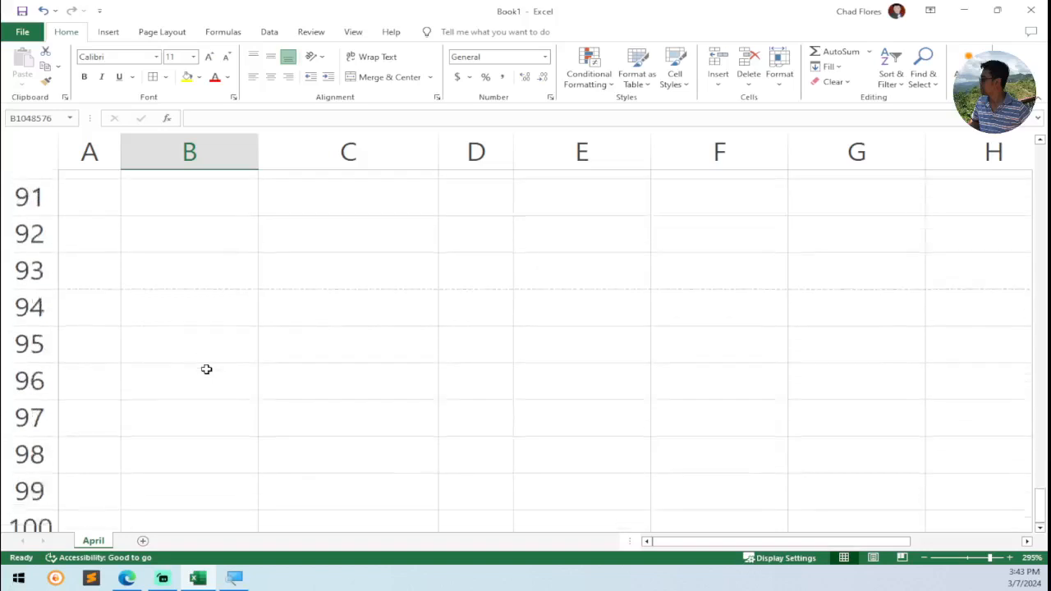
{"action": "scroll", "coordinate": [206, 368], "scroll_direction": "up", "scroll_amount": 20}
{"action": "scroll", "coordinate": [206, 369], "scroll_direction": "up", "scroll_amount": 7}
{"action": "scroll", "coordinate": [206, 369], "scroll_direction": "down", "scroll_amount": 3}
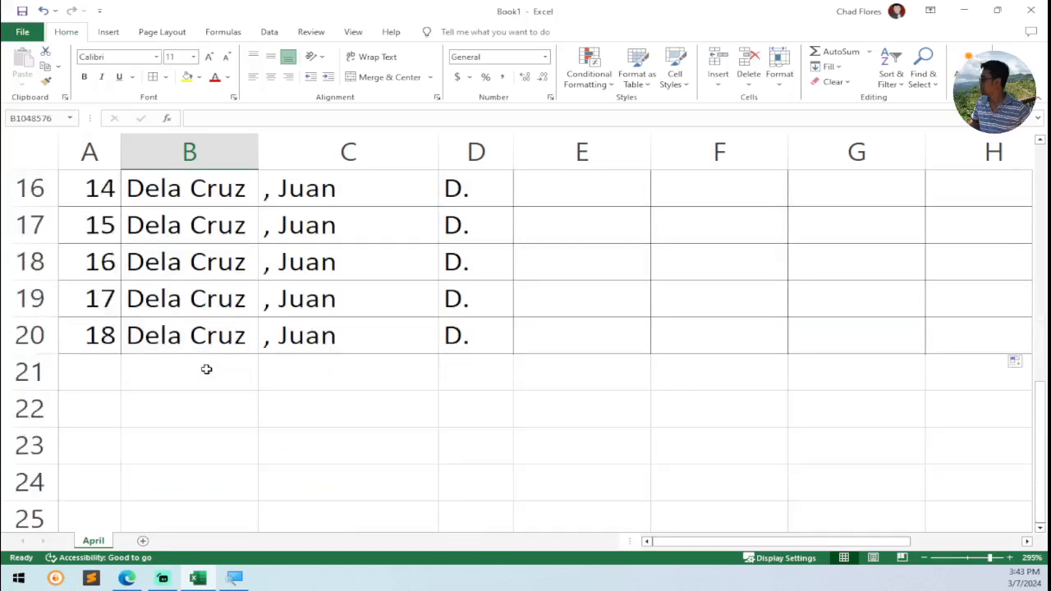
Step: Hide all rows from row 103 down to the end of the worksheet
{"action": "left_click", "coordinate": [115, 344]}
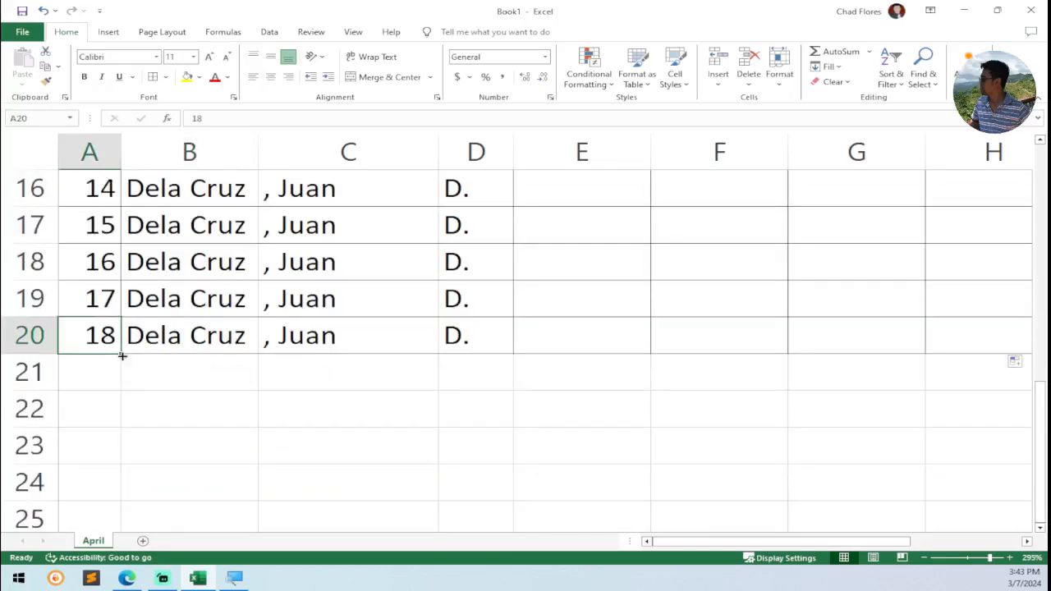
{"action": "scroll", "coordinate": [127, 344], "scroll_direction": "up", "scroll_amount": 5}
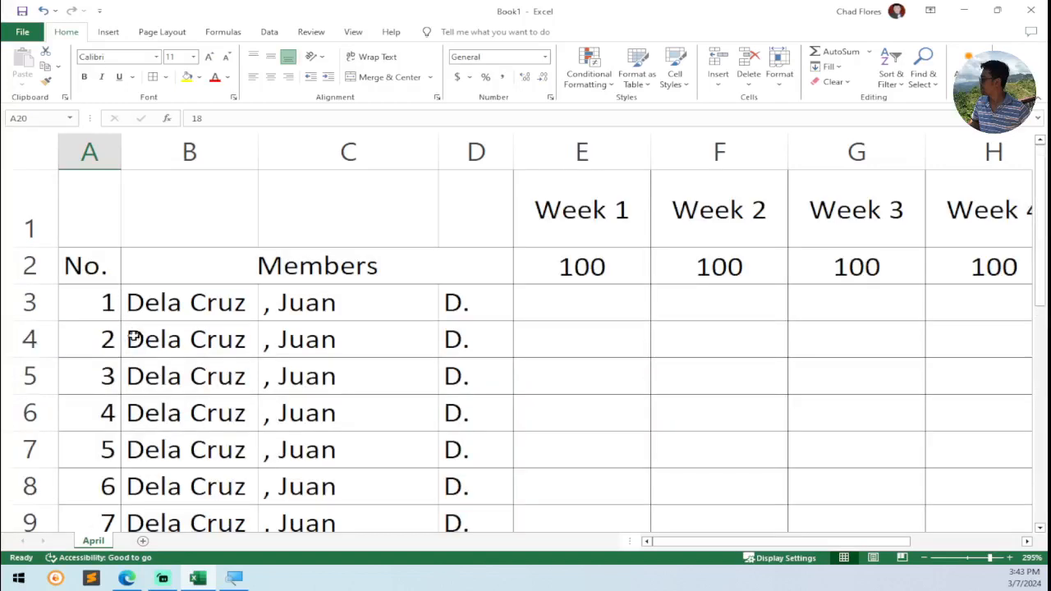
{"action": "scroll", "coordinate": [55, 280], "scroll_direction": "down", "scroll_amount": 1}
{"action": "scroll", "coordinate": [55, 280], "scroll_direction": "down", "scroll_amount": 14}
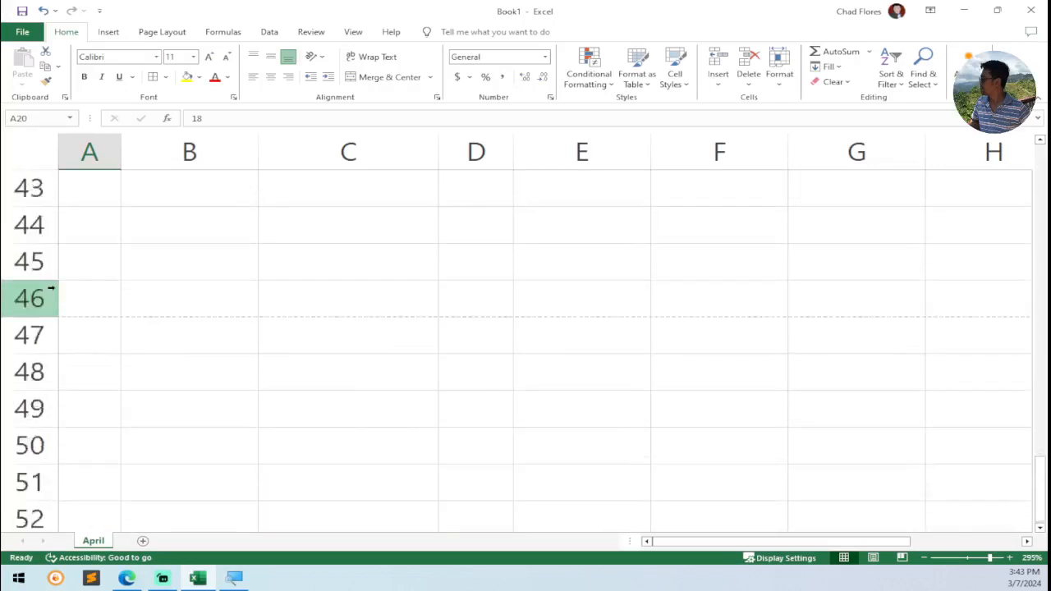
{"action": "scroll", "coordinate": [55, 287], "scroll_direction": "up", "scroll_amount": 14}
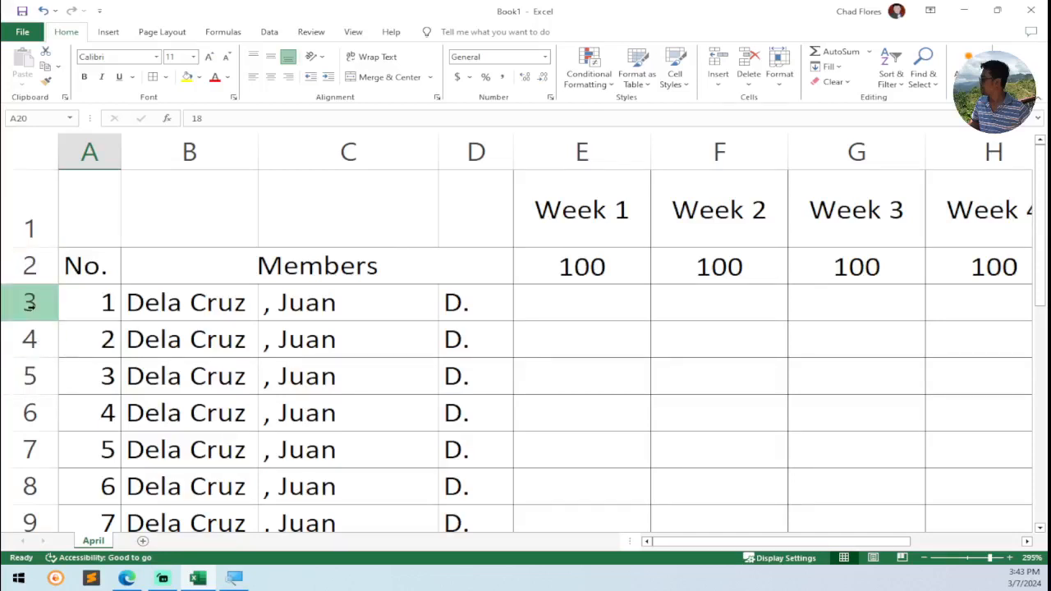
{"action": "scroll", "coordinate": [29, 304], "scroll_direction": "down", "scroll_amount": 7}
{"action": "scroll", "coordinate": [35, 316], "scroll_direction": "up", "scroll_amount": 7}
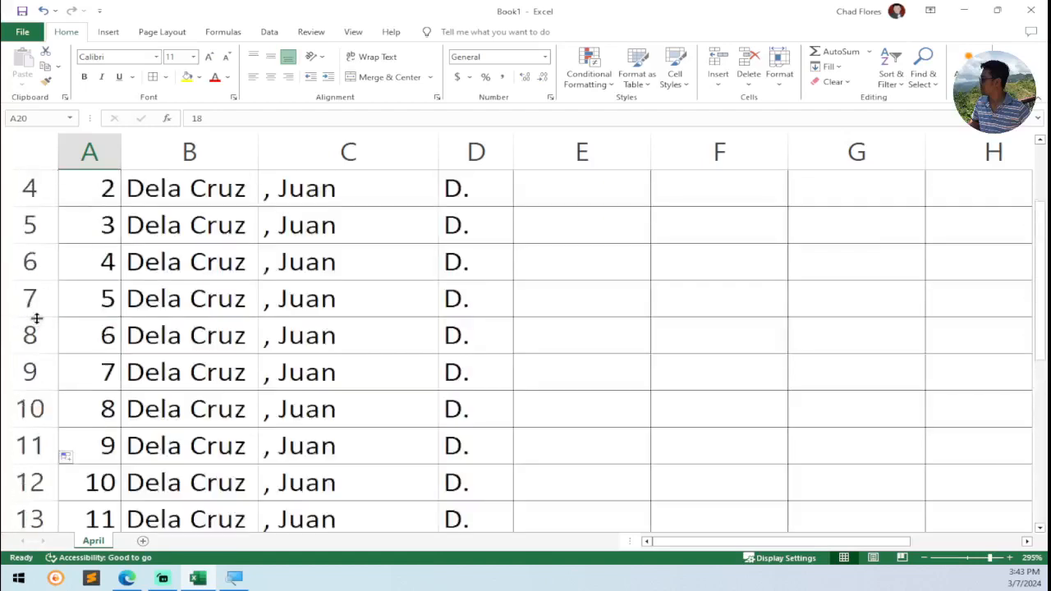
{"action": "scroll", "coordinate": [37, 319], "scroll_direction": "down", "scroll_amount": 20}
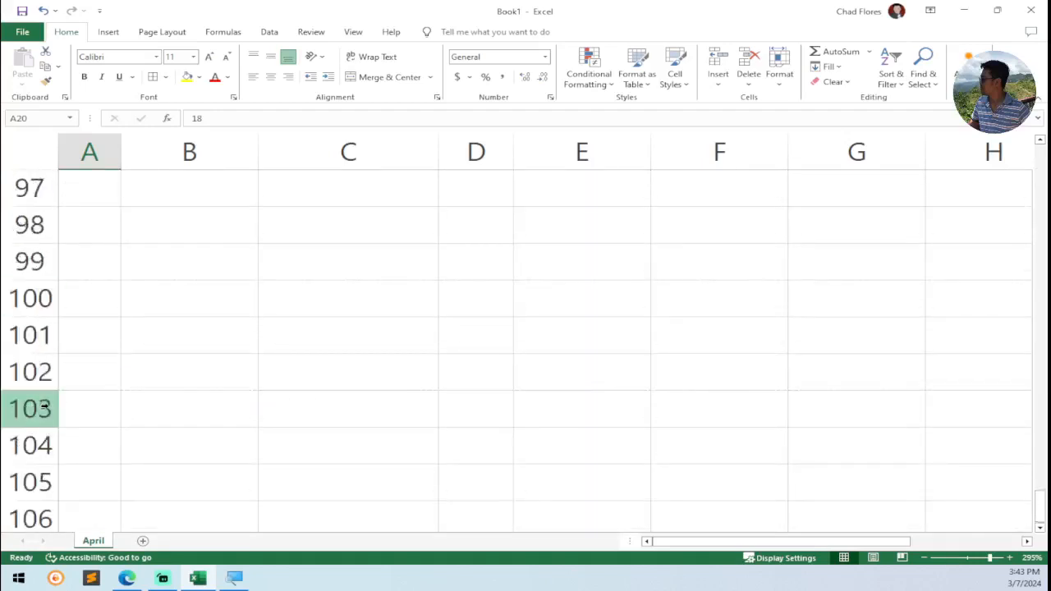
{"action": "scroll", "coordinate": [45, 406], "scroll_direction": "up", "scroll_amount": 4}
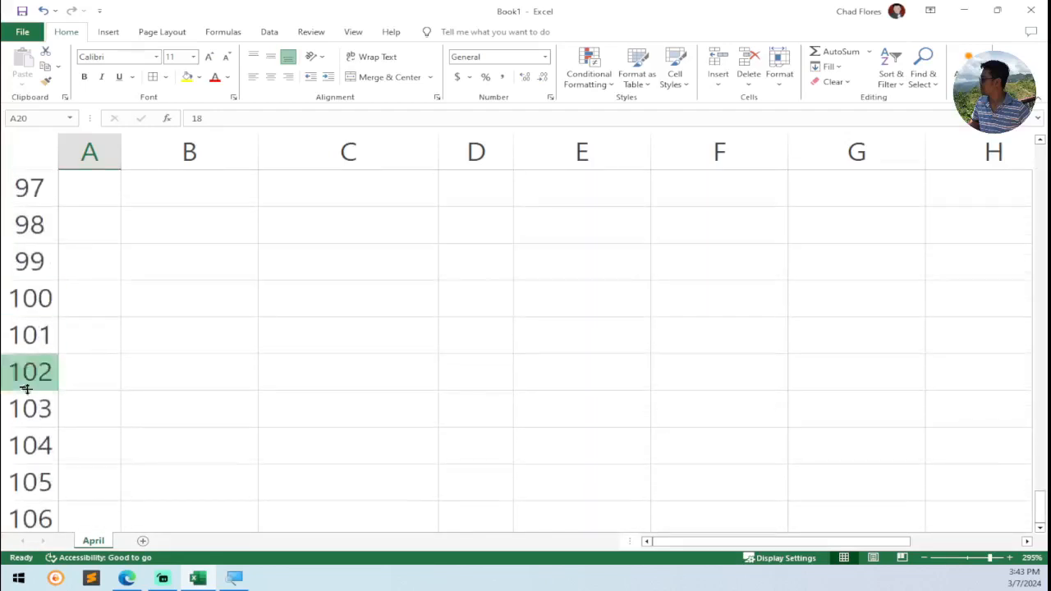
{"action": "left_click", "coordinate": [12, 409]}
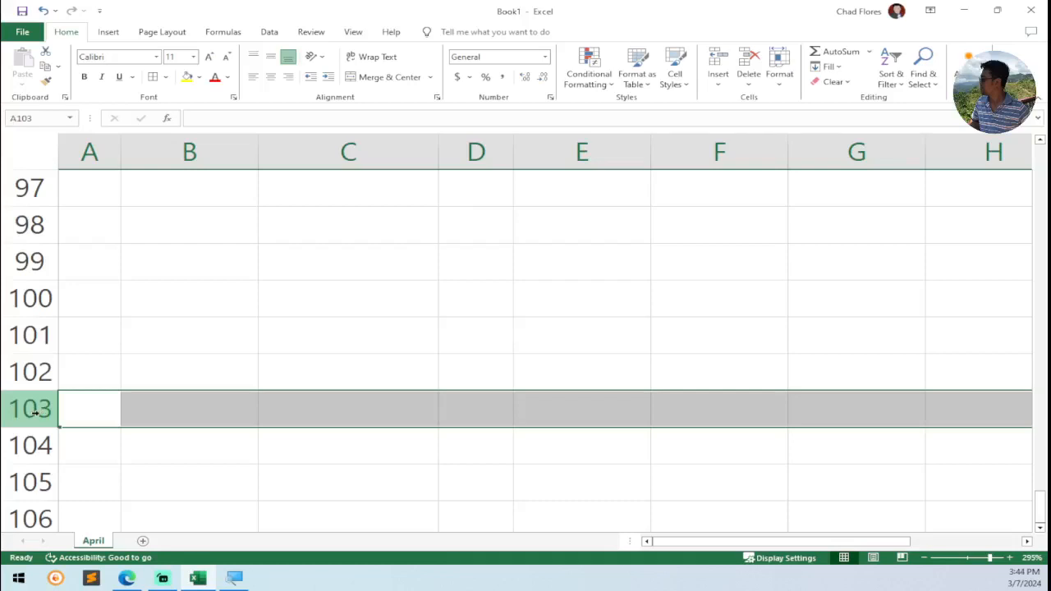
{"action": "key", "text": "ctrl+shift+Down"}
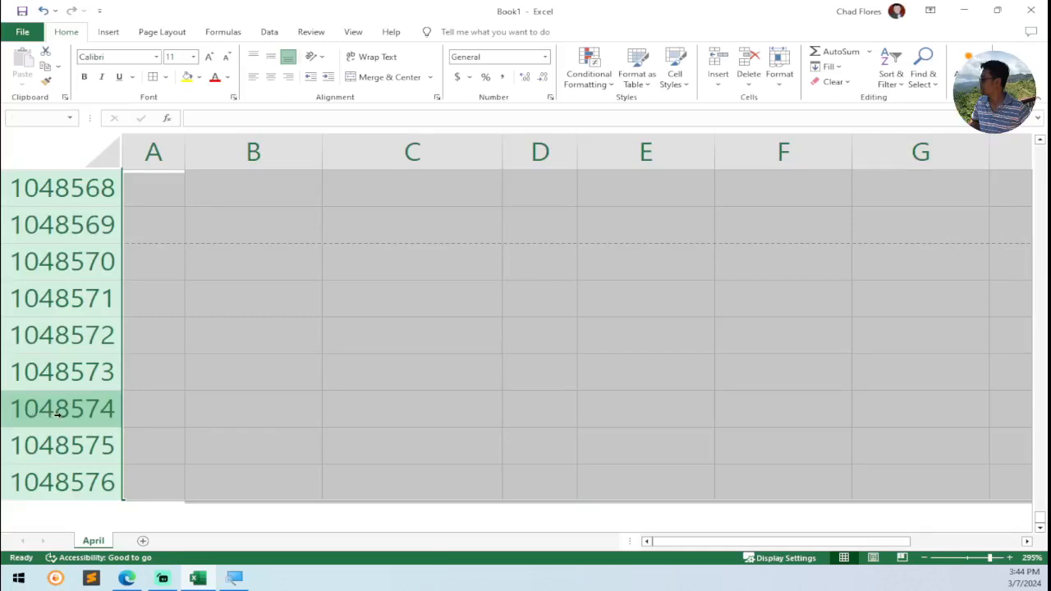
{"action": "right_click", "coordinate": [57, 415]}
{"action": "left_click", "coordinate": [95, 391]}
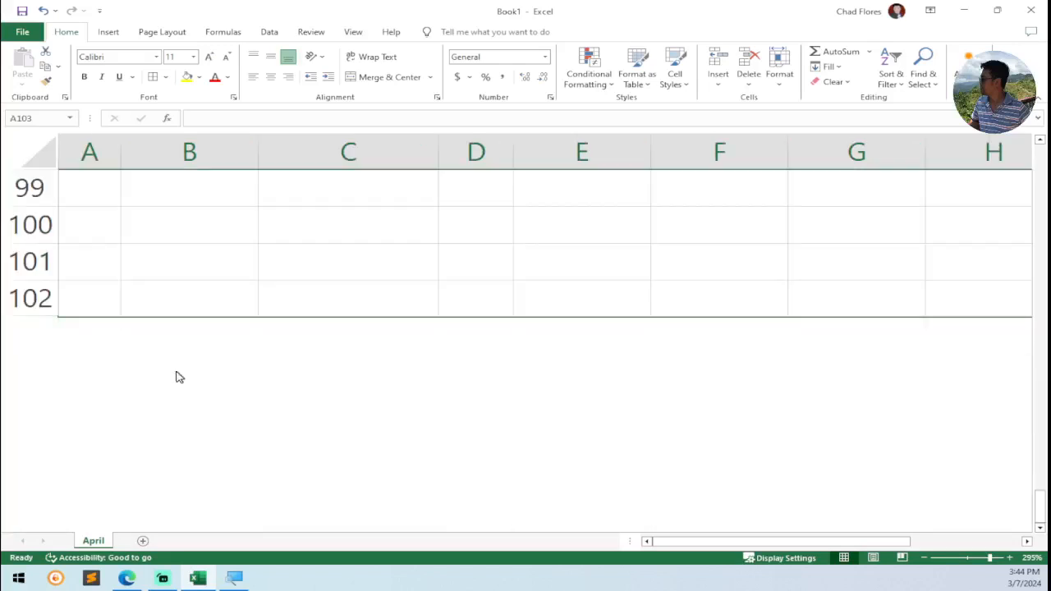
{"action": "scroll", "coordinate": [126, 386], "scroll_direction": "up", "scroll_amount": 4}
{"action": "scroll", "coordinate": [117, 410], "scroll_direction": "down", "scroll_amount": 5}
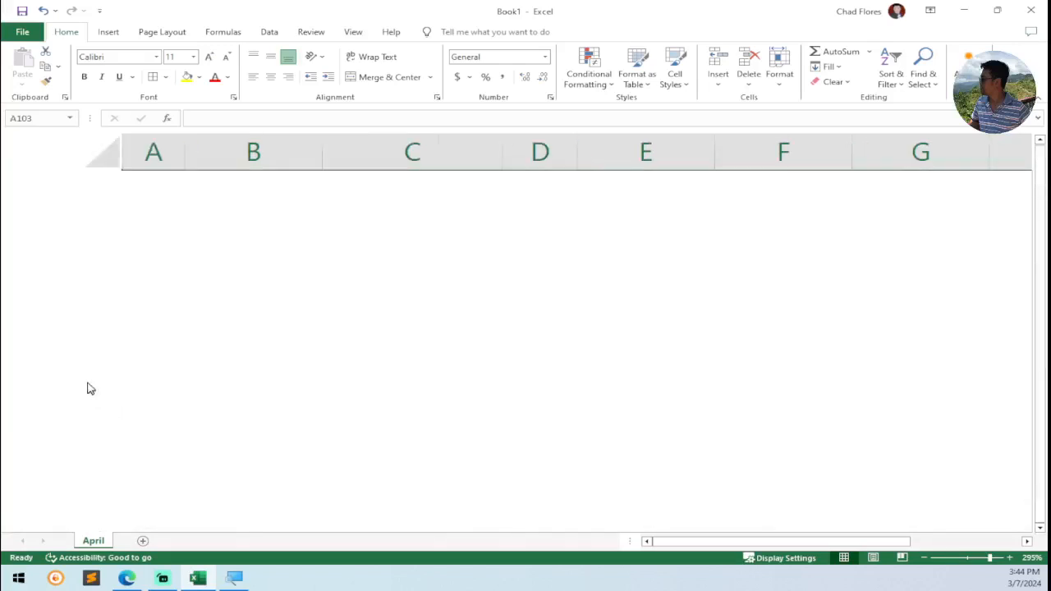
{"action": "scroll", "coordinate": [73, 369], "scroll_direction": "up", "scroll_amount": 2}
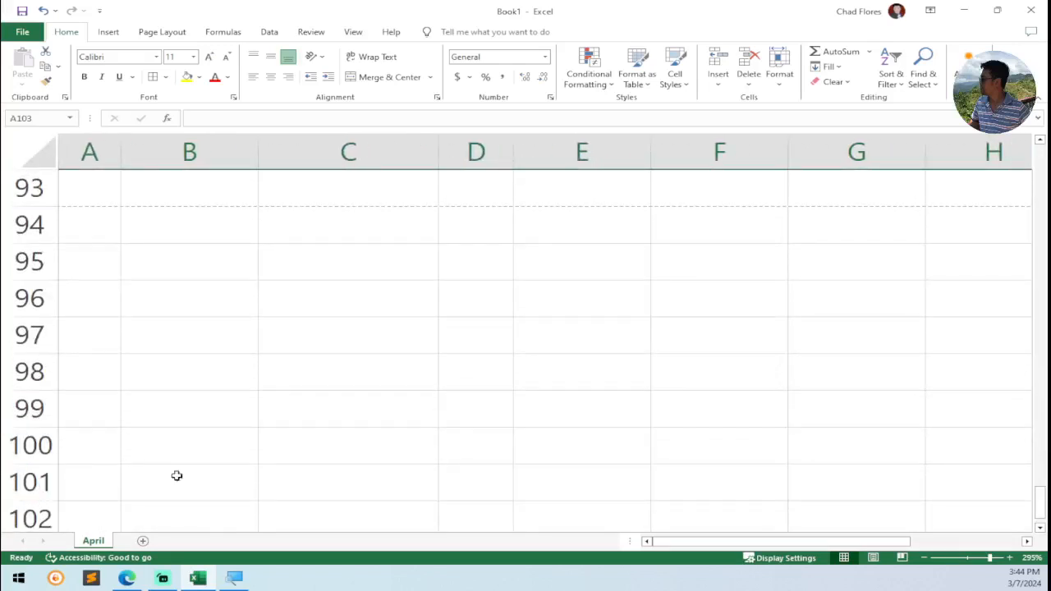
{"action": "scroll", "coordinate": [110, 490], "scroll_direction": "down", "scroll_amount": 2}
Step: Extend the last member row, A20:J20, down through row 102 so the numbering continues to 100
{"action": "left_click", "coordinate": [192, 294]}
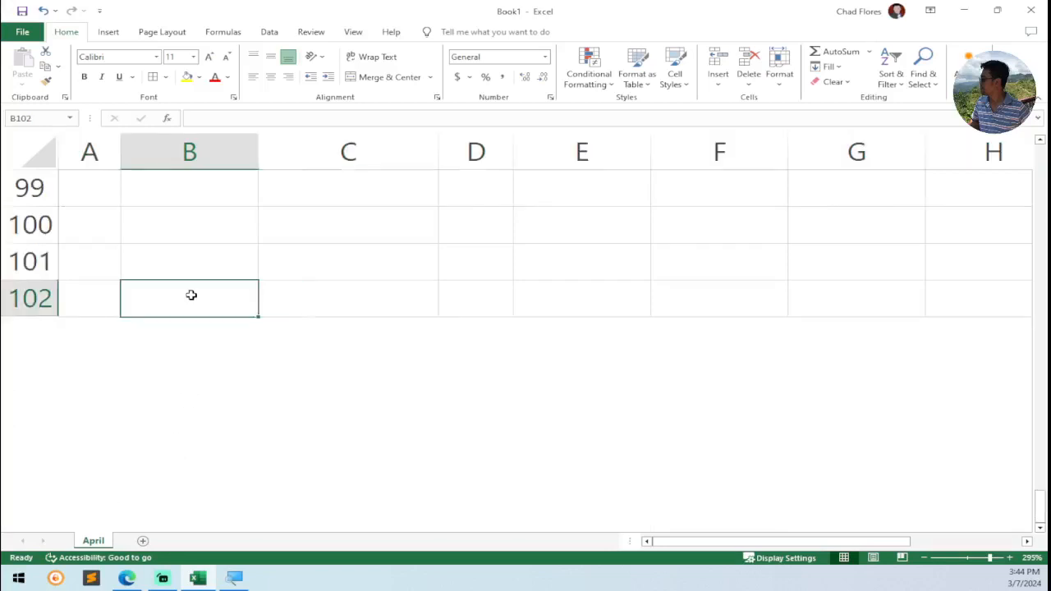
{"action": "key", "text": "ctrl+Up"}
{"action": "scroll", "coordinate": [191, 295], "scroll_direction": "up", "scroll_amount": 6}
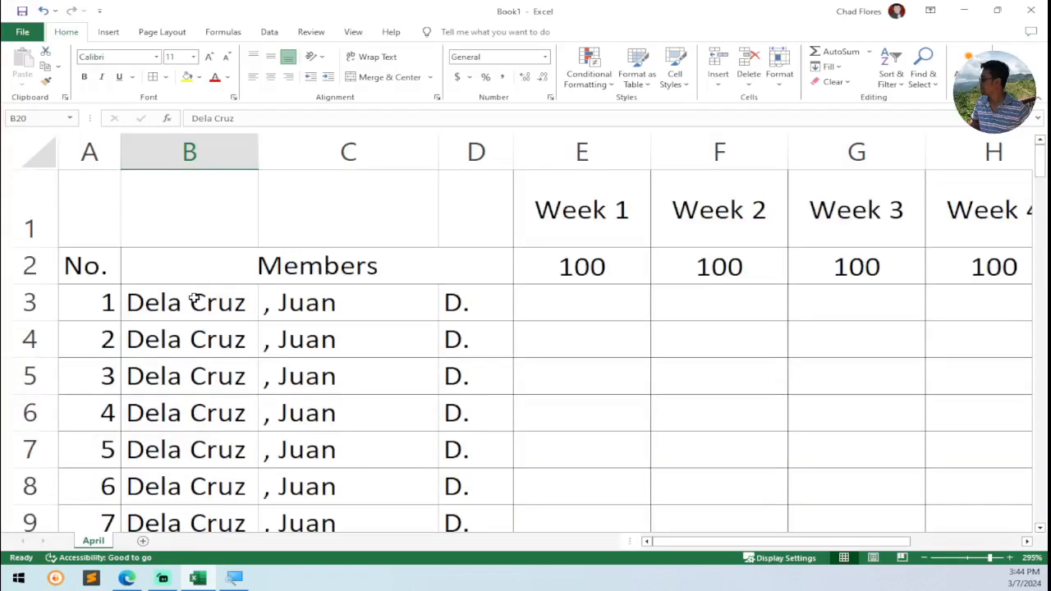
{"action": "scroll", "coordinate": [193, 297], "scroll_direction": "down", "scroll_amount": 6}
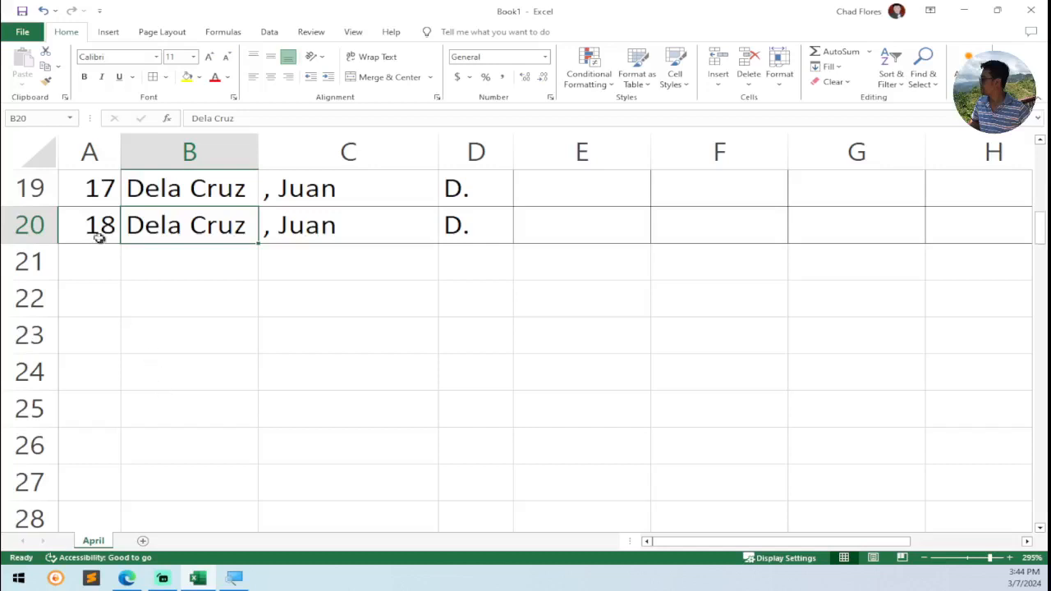
{"action": "left_click_drag", "start_coordinate": [99, 237], "coordinate": [880, 497]}
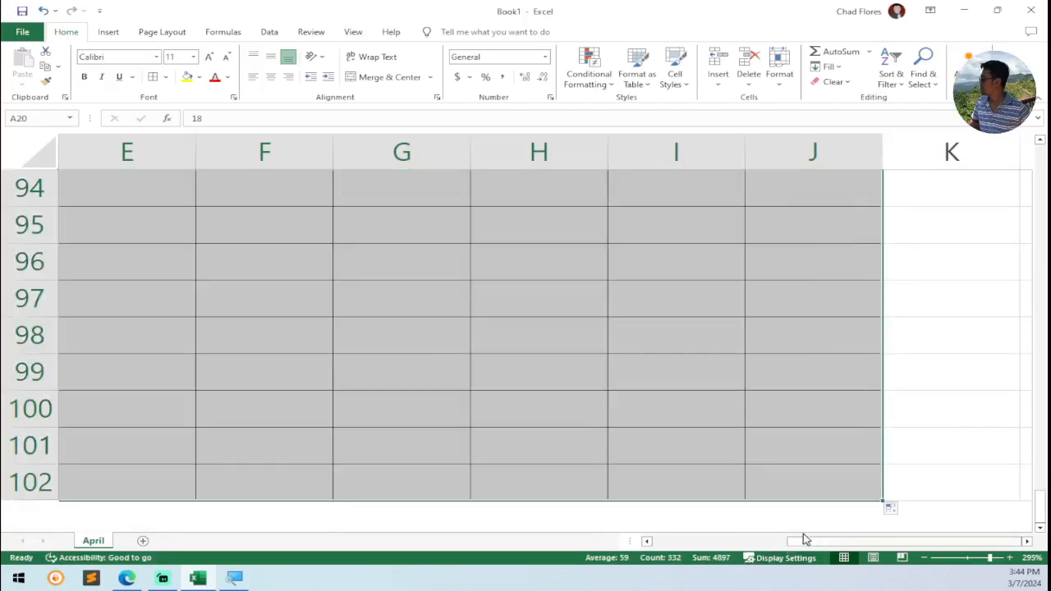
{"action": "left_click_drag", "start_coordinate": [805, 539], "coordinate": [673, 541]}
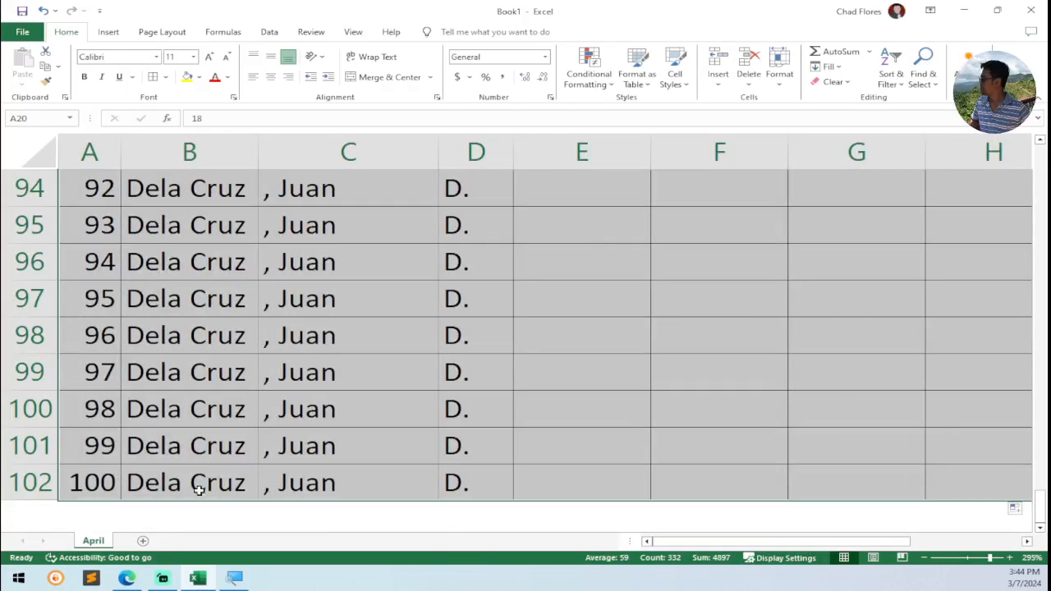
Step: Check the member name cells in row 102, in the middle of the list and in the first member's row
{"action": "left_click_drag", "start_coordinate": [199, 490], "coordinate": [430, 484]}
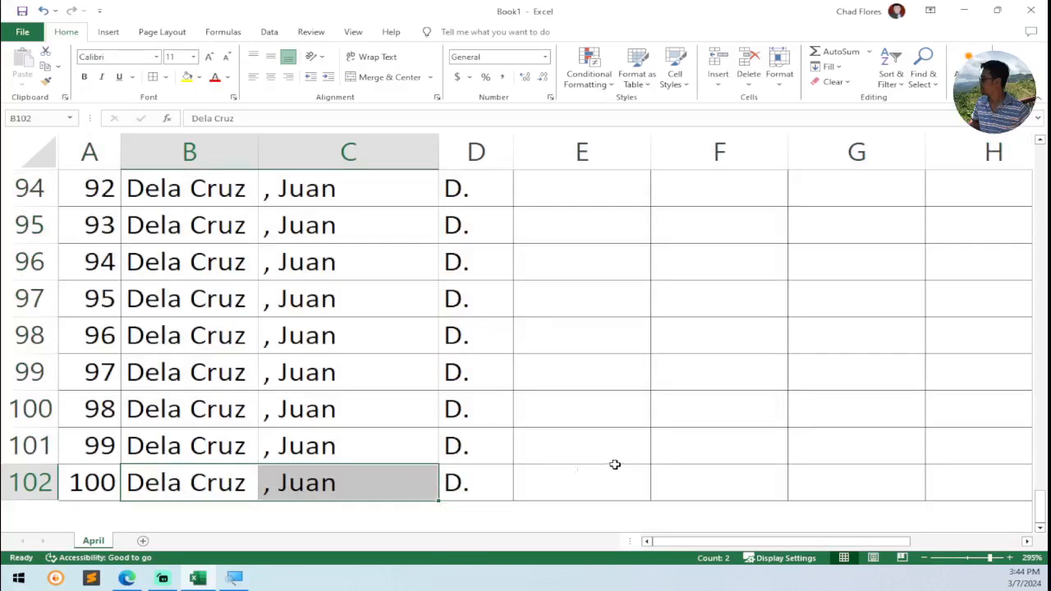
{"action": "scroll", "coordinate": [615, 465], "scroll_direction": "up", "scroll_amount": 20}
{"action": "left_click", "coordinate": [313, 443]}
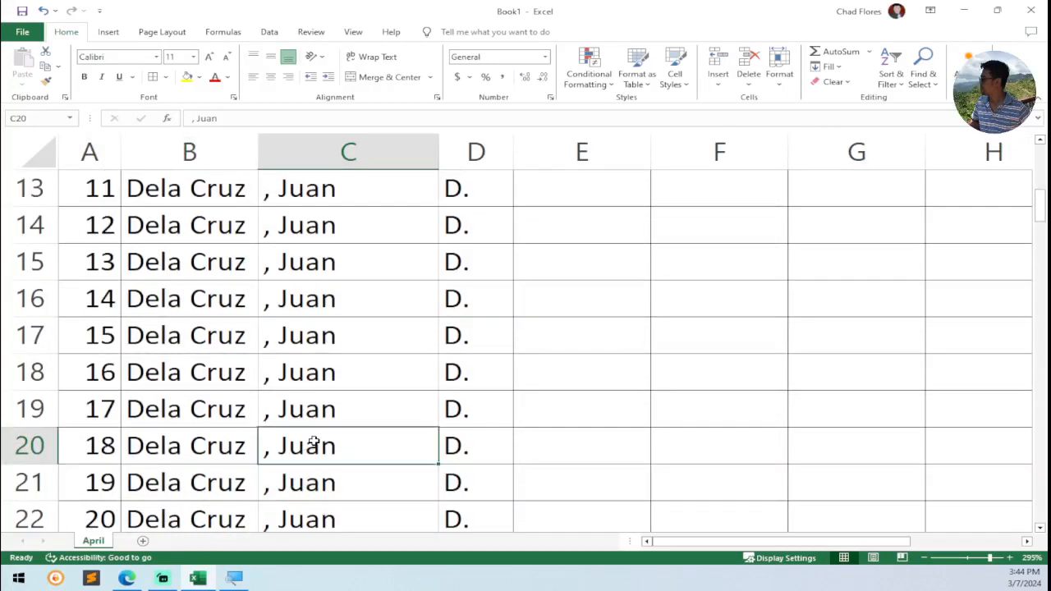
{"action": "key", "text": "ctrl+Up"}
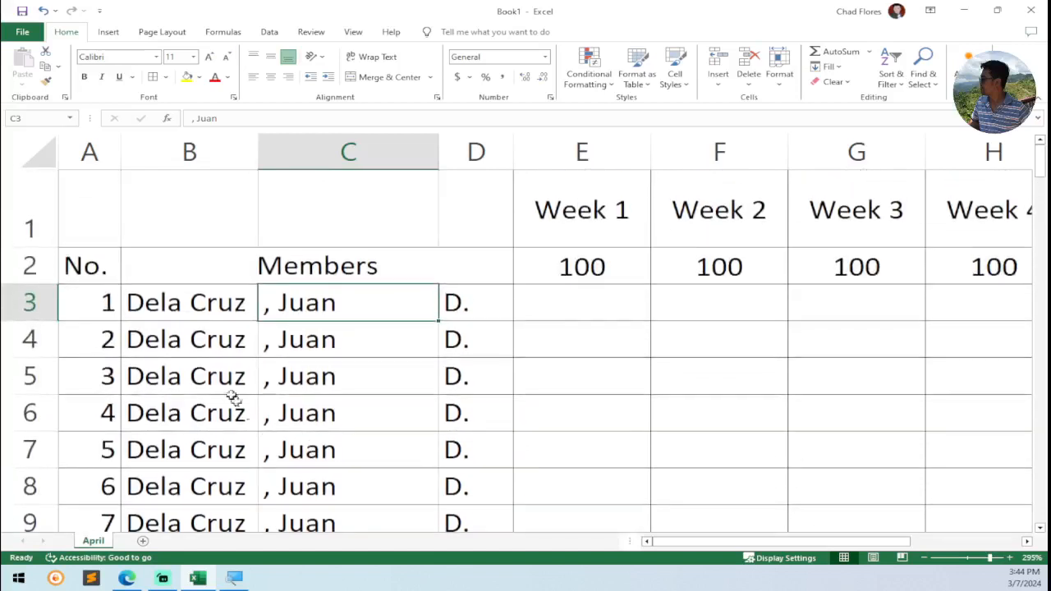
{"action": "left_click_drag", "start_coordinate": [161, 301], "coordinate": [452, 307]}
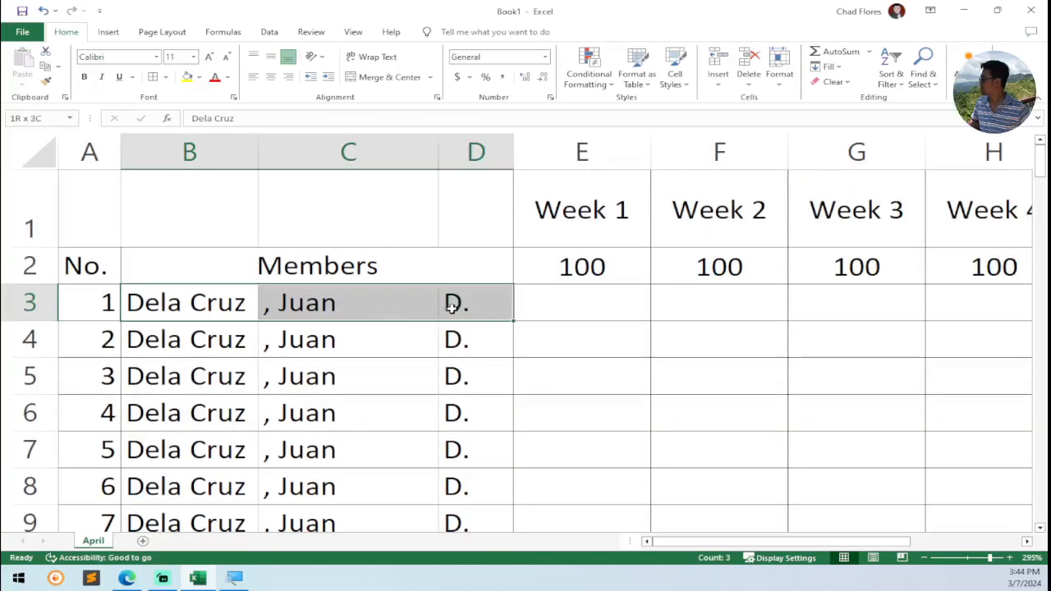
{"action": "left_click_drag", "start_coordinate": [168, 305], "coordinate": [420, 312]}
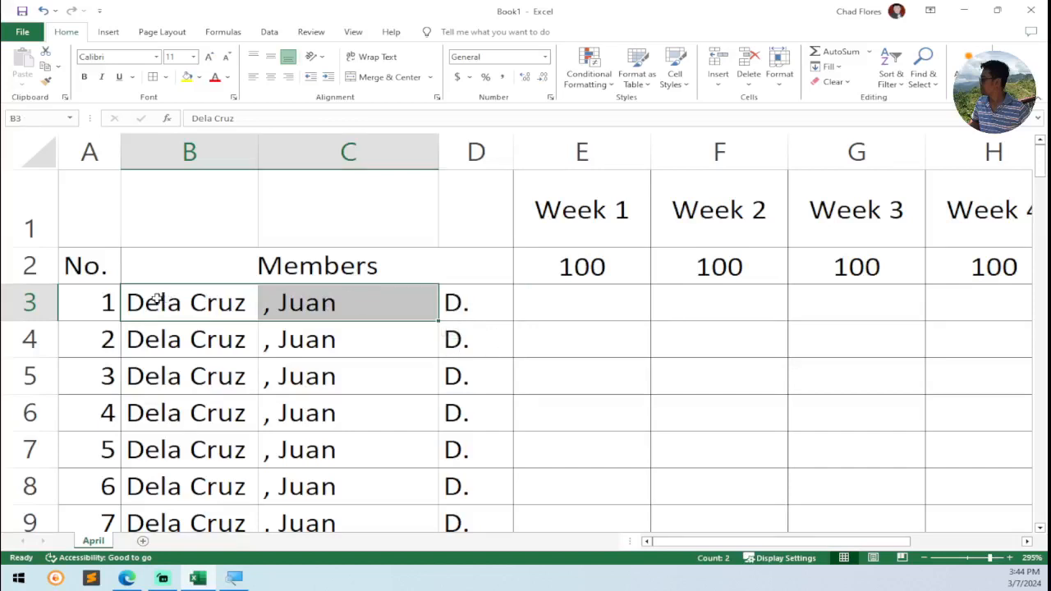
Step: Clear all member names from B3:D102, keeping the numbering in column A
{"action": "left_click_drag", "start_coordinate": [153, 300], "coordinate": [460, 305]}
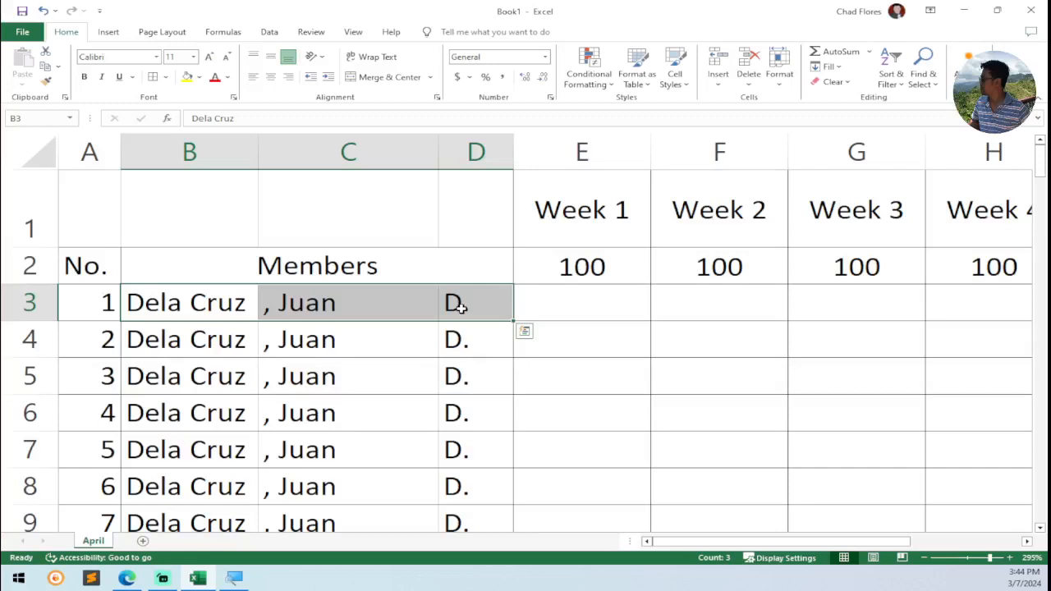
{"action": "key", "text": "ctrl+shift+Down"}
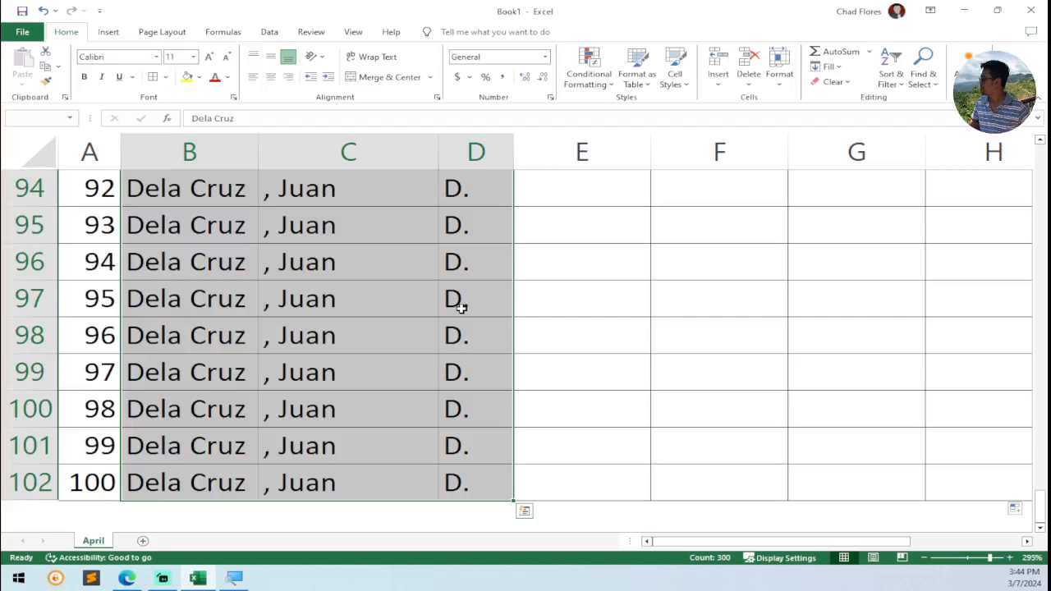
{"action": "key", "text": "Delete"}
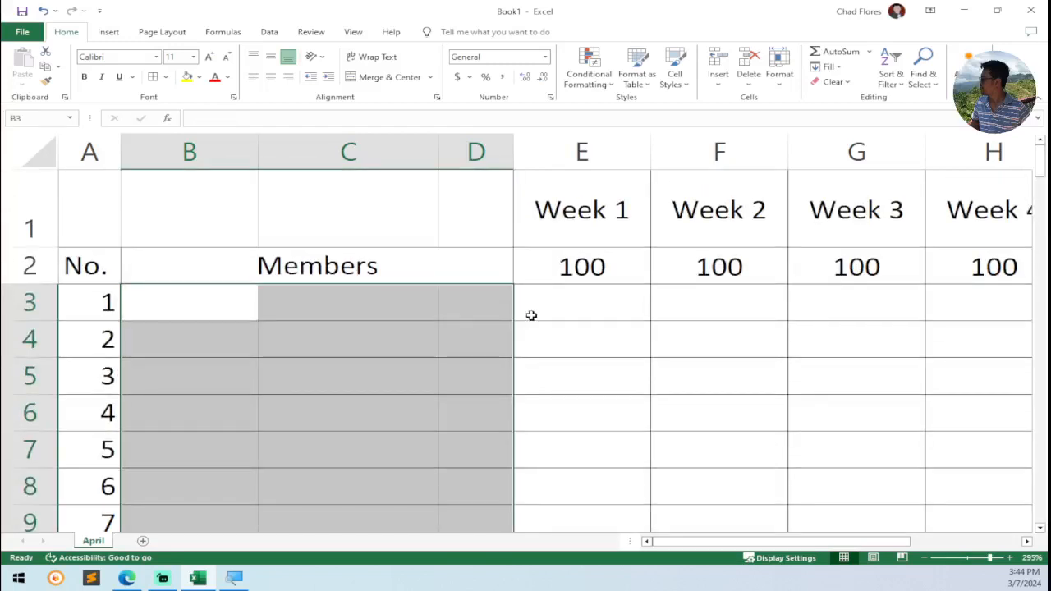
{"action": "key", "text": "ctrl+p"}
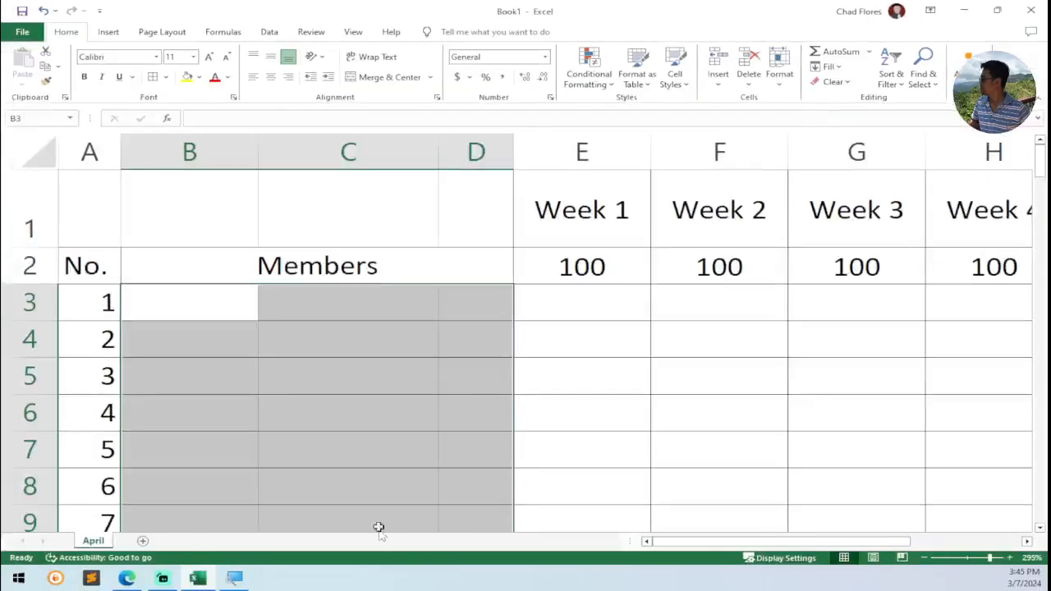
Step: Insert an empty column between the Total Collection and Balance columns
{"action": "left_click_drag", "start_coordinate": [706, 539], "coordinate": [910, 543]}
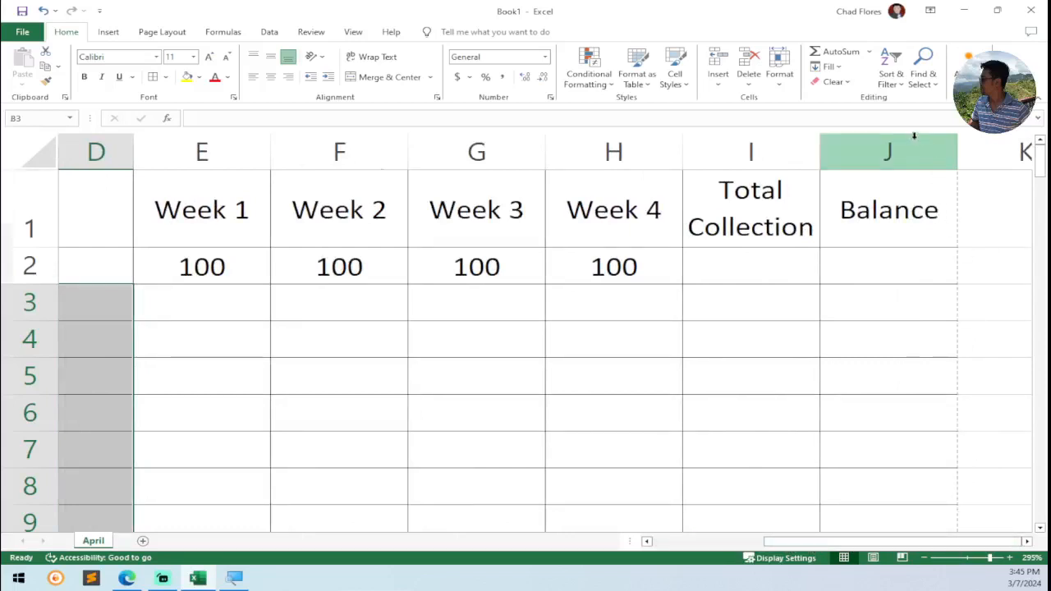
{"action": "right_click", "coordinate": [919, 145]}
{"action": "left_click", "coordinate": [836, 253]}
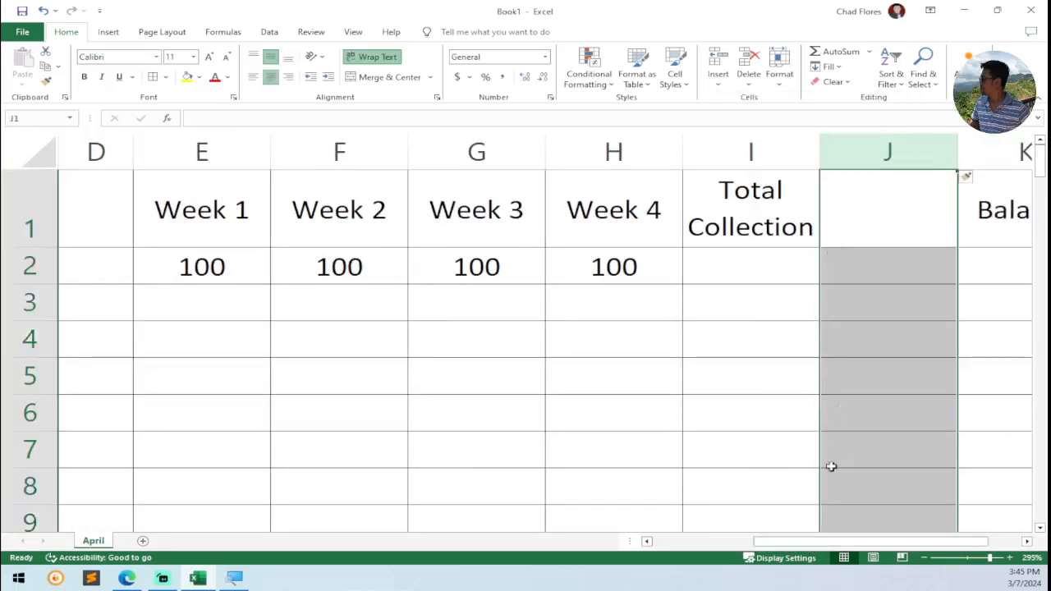
{"action": "left_click_drag", "start_coordinate": [806, 542], "coordinate": [910, 543]}
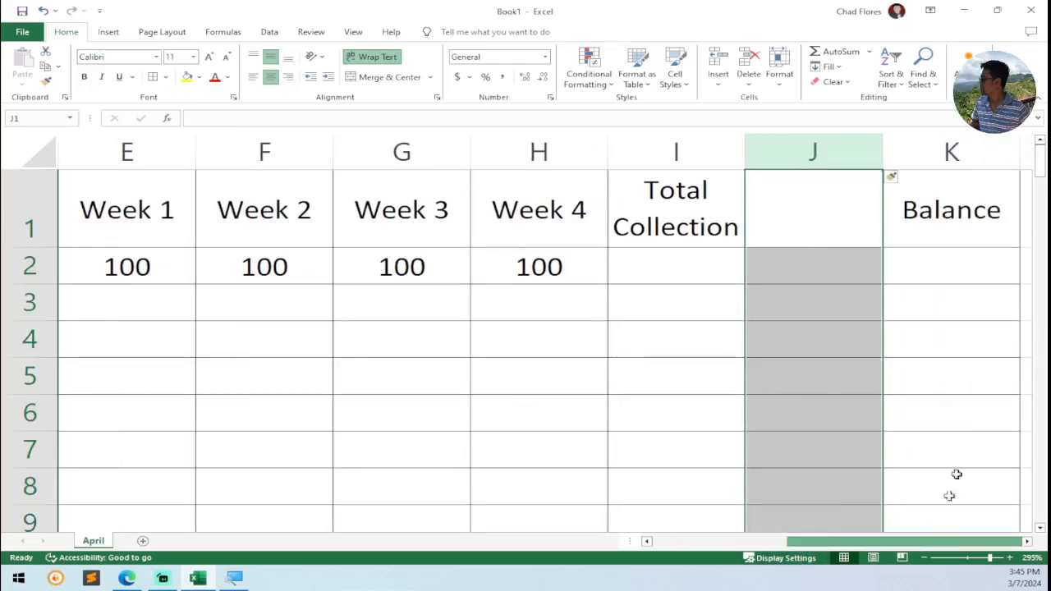
Step: Try to move the Balance heading from K1 to J1, and undo the move
{"action": "left_click", "coordinate": [955, 176]}
{"action": "left_click_drag", "start_coordinate": [940, 246], "coordinate": [819, 245]}
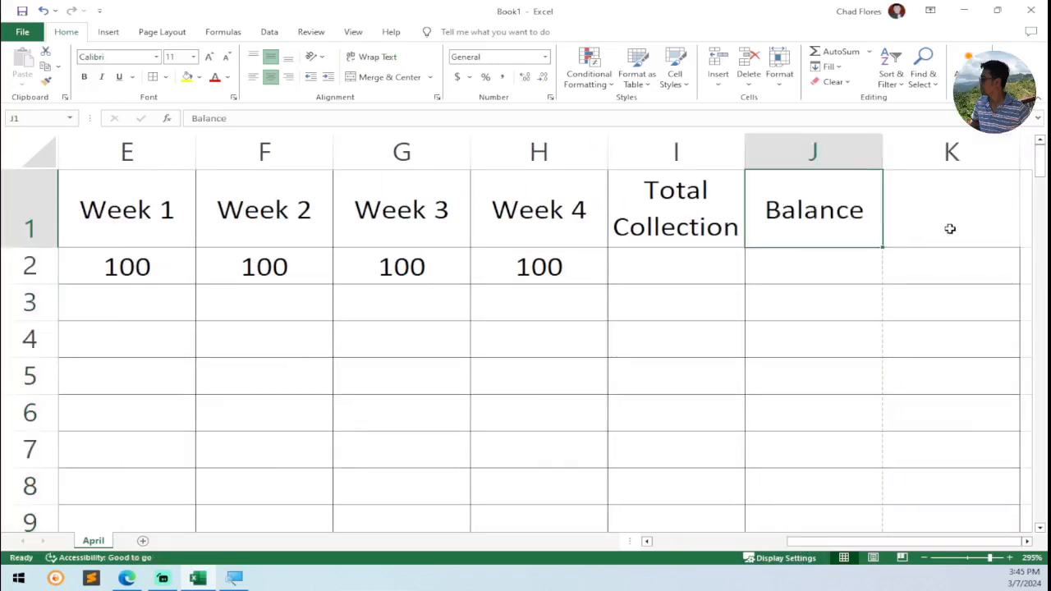
{"action": "left_click", "coordinate": [933, 241]}
{"action": "key", "text": "ctrl+z"}
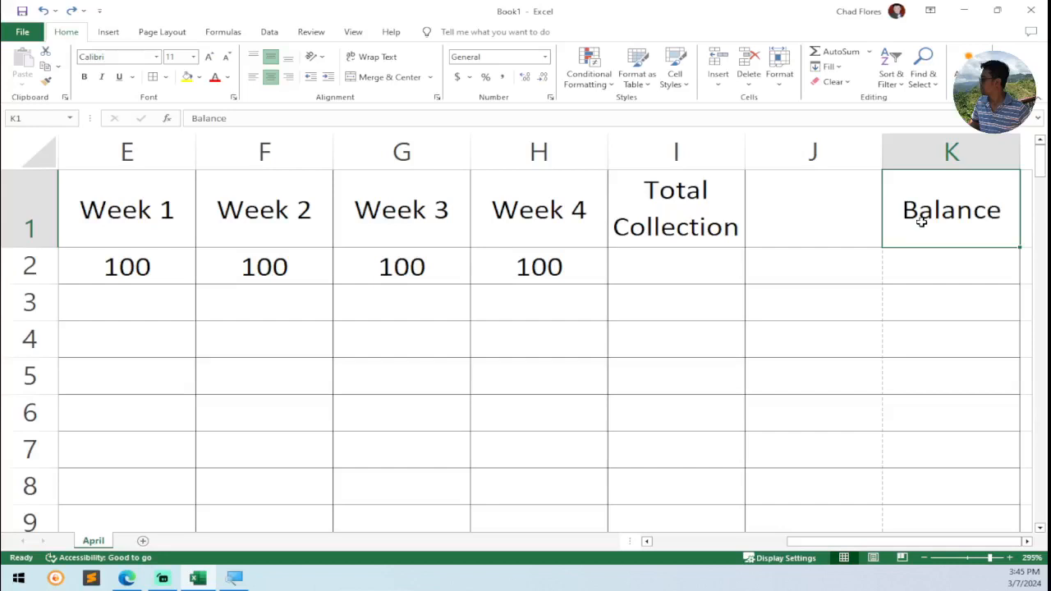
Step: Copy the Balance heading from K1 to J1 and clear the original in K1
{"action": "key", "text": "ctrl+c"}
{"action": "left_click", "coordinate": [829, 202]}
{"action": "key", "text": "ctrl+v"}
{"action": "left_click", "coordinate": [931, 207]}
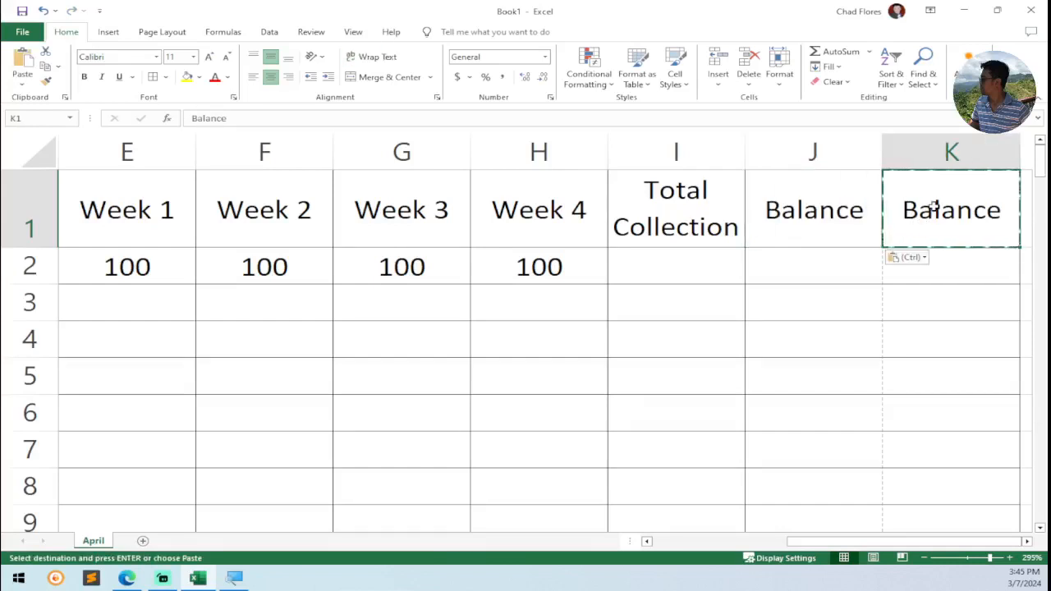
{"action": "key", "text": "Delete"}
Step: Enter the label General Total in cell K2
{"action": "left_click", "coordinate": [935, 264]}
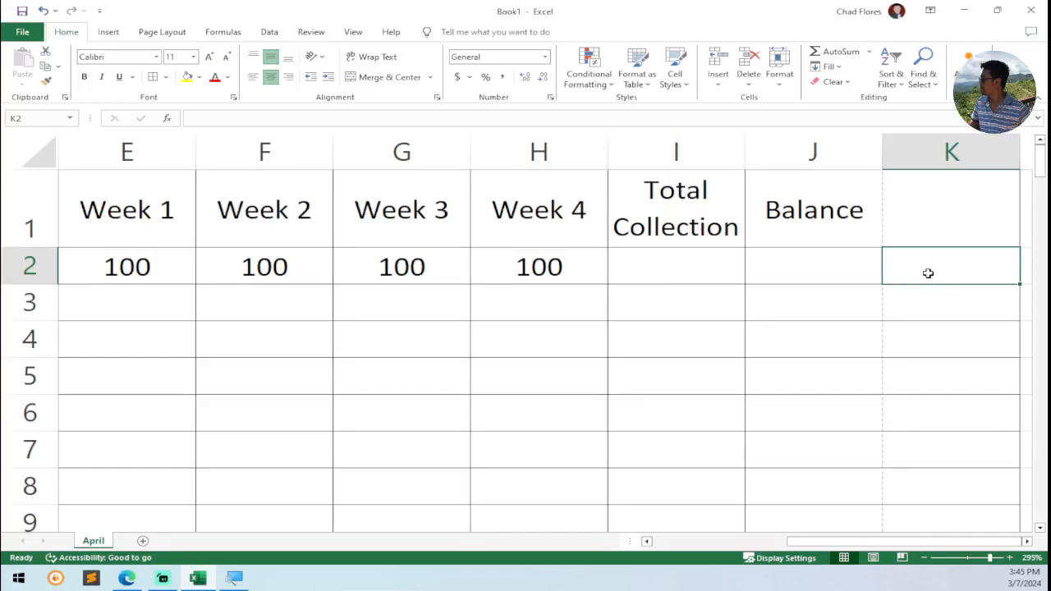
{"action": "type", "text": "Total"}
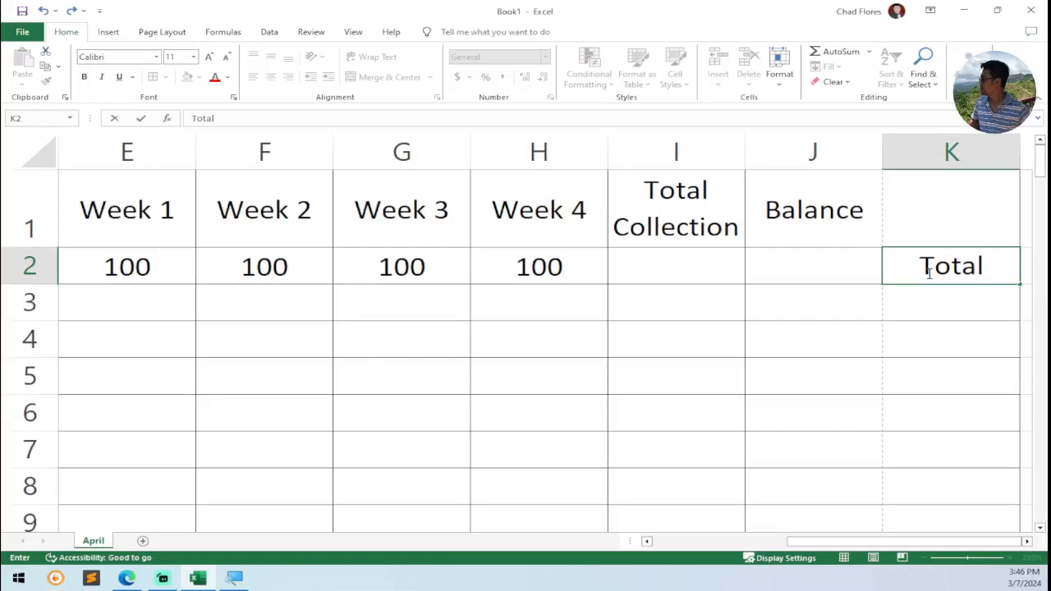
{"action": "key", "text": "BackSpace"}
{"action": "key", "text": "BackSpace"}
{"action": "key", "text": "BackSpace"}
{"action": "key", "text": "BackSpace"}
{"action": "key", "text": "BackSpace"}
{"action": "key", "text": "BackSpace"}
{"action": "type", "text": "Gen"}
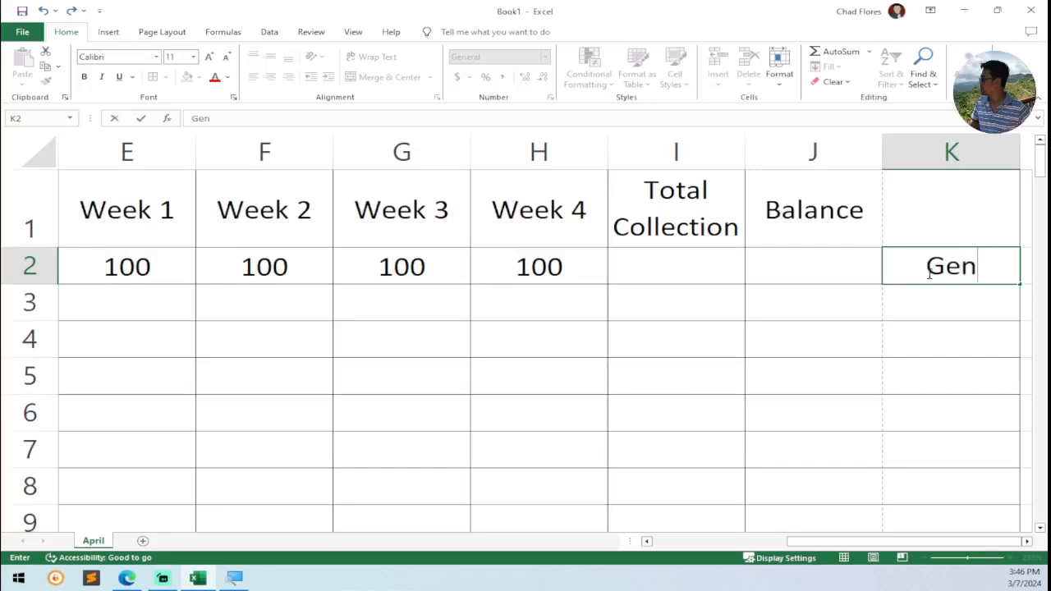
{"action": "type", "text": "eral Tota"}
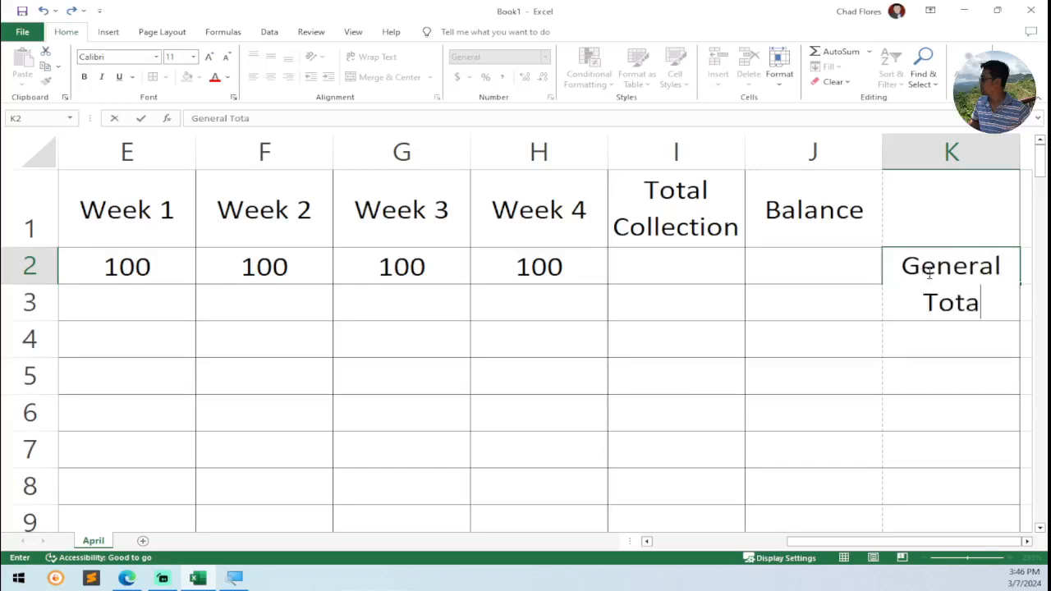
{"action": "key", "text": "Return"}
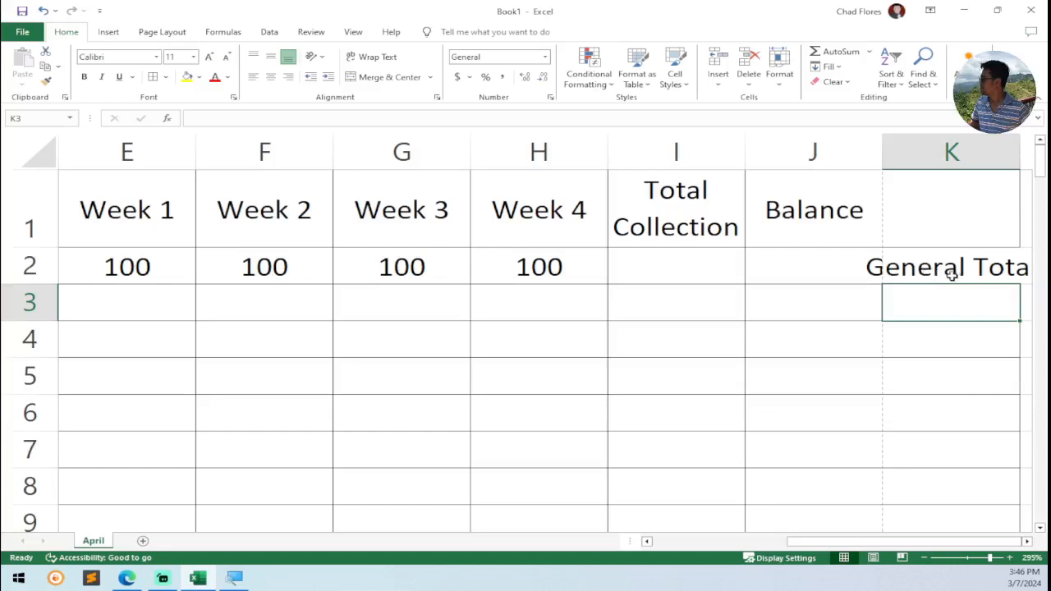
Step: Break the General Total label in K2 onto two lines and fill the cell yellow
{"action": "double_click", "coordinate": [976, 266]}
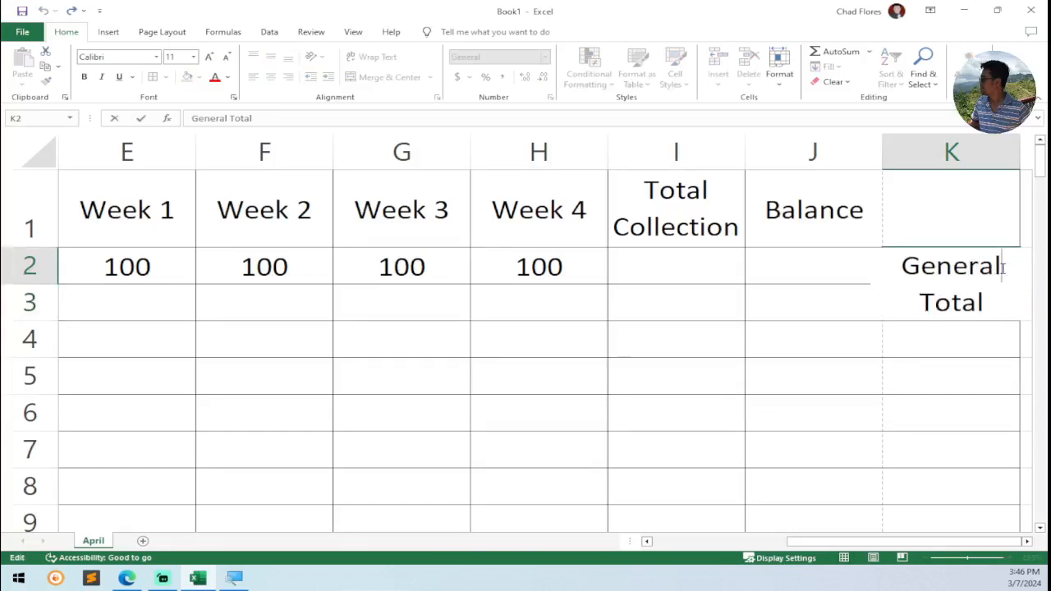
{"action": "key", "text": "alt+Return"}
{"action": "key", "text": "Return"}
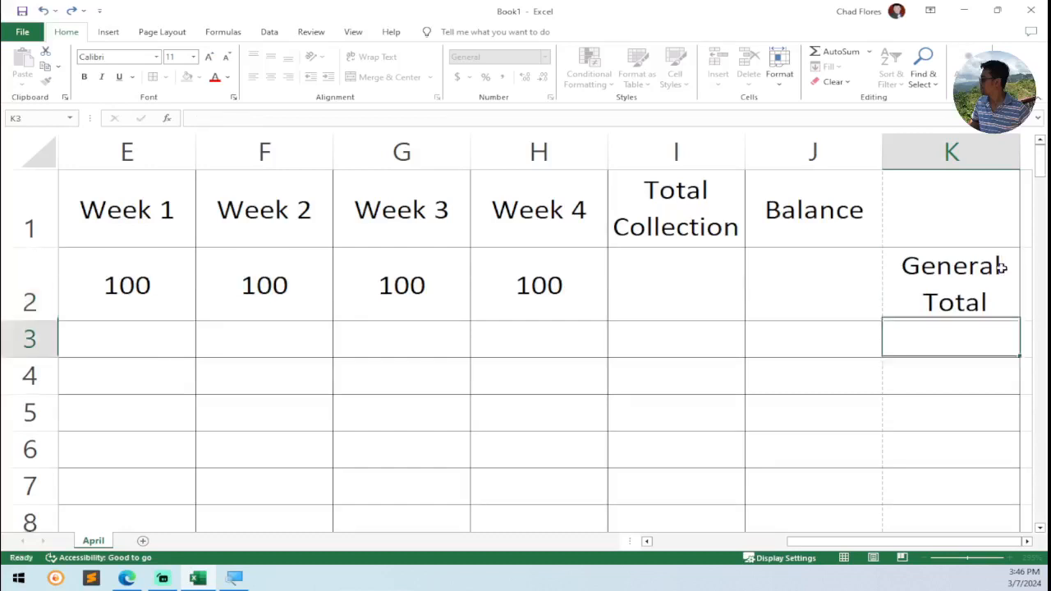
{"action": "left_click", "coordinate": [971, 279]}
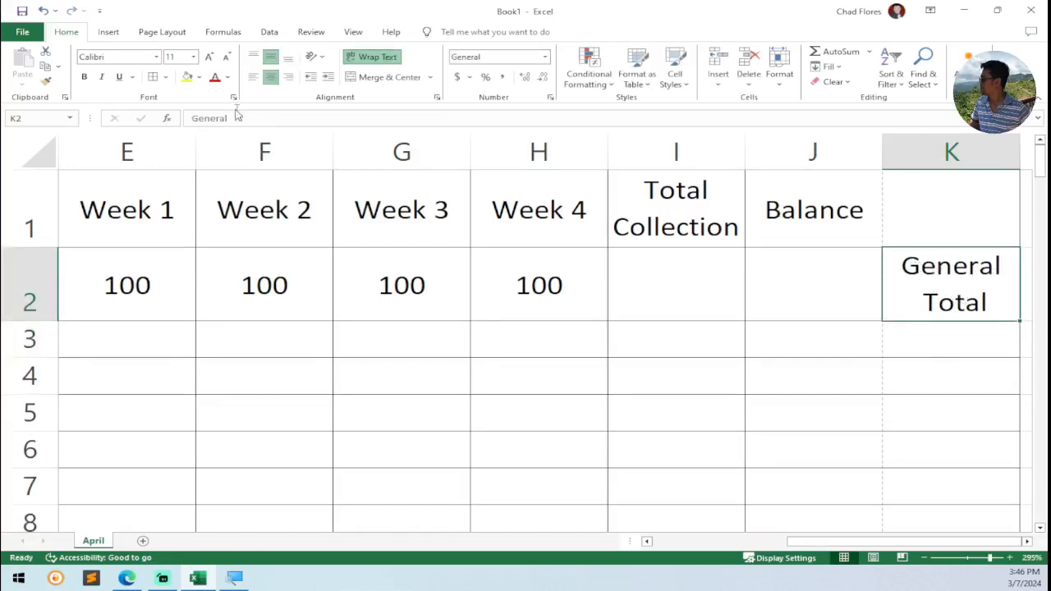
{"action": "left_click", "coordinate": [187, 77]}
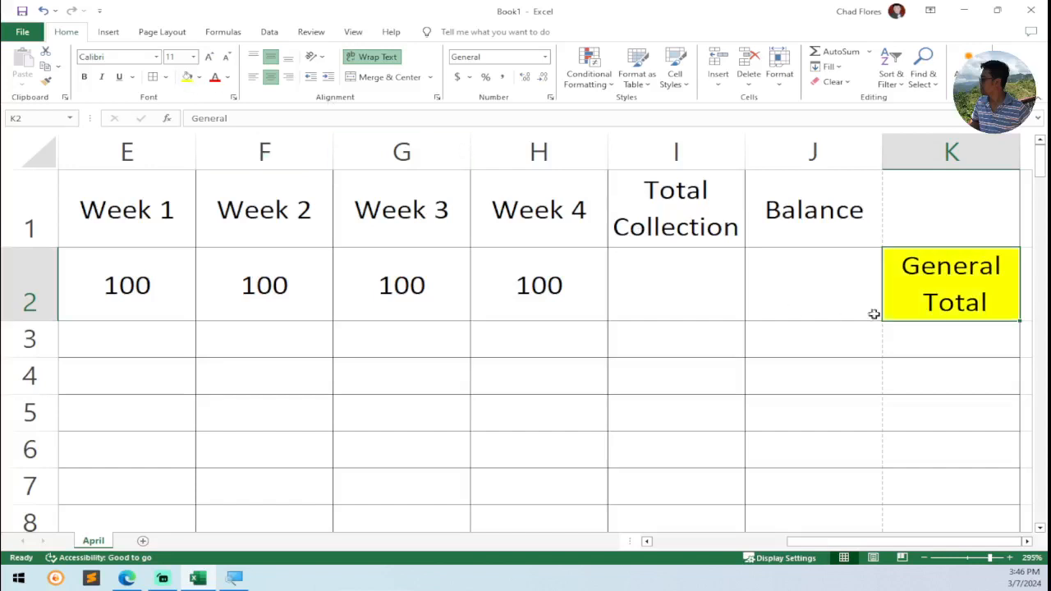
Step: Fill cell K4 yellow and copy the General Total cell
{"action": "left_click", "coordinate": [935, 380]}
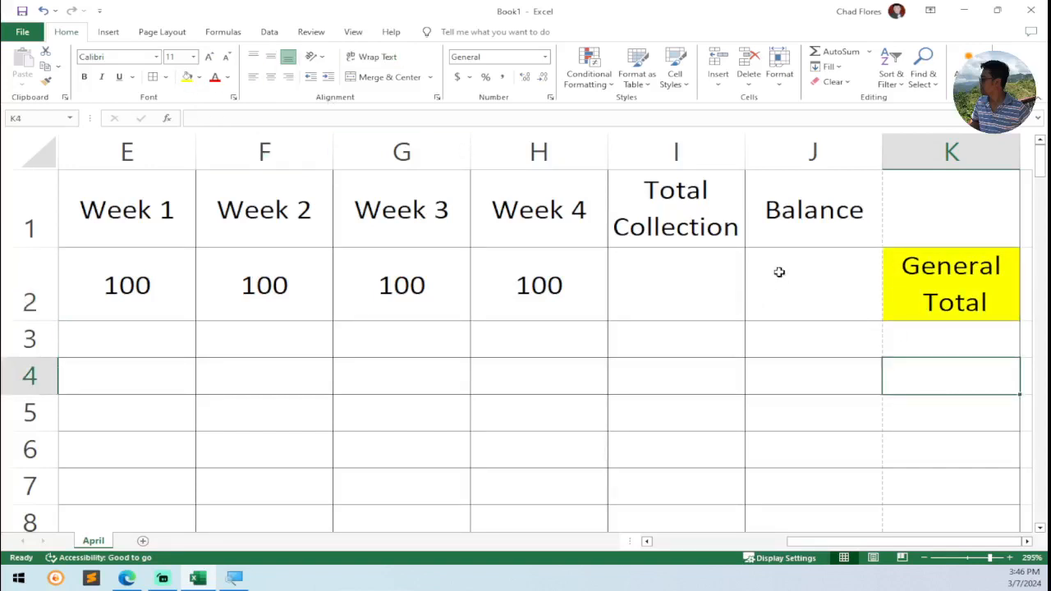
{"action": "left_click", "coordinate": [187, 77]}
{"action": "left_click", "coordinate": [948, 295]}
{"action": "key", "text": "ctrl+c"}
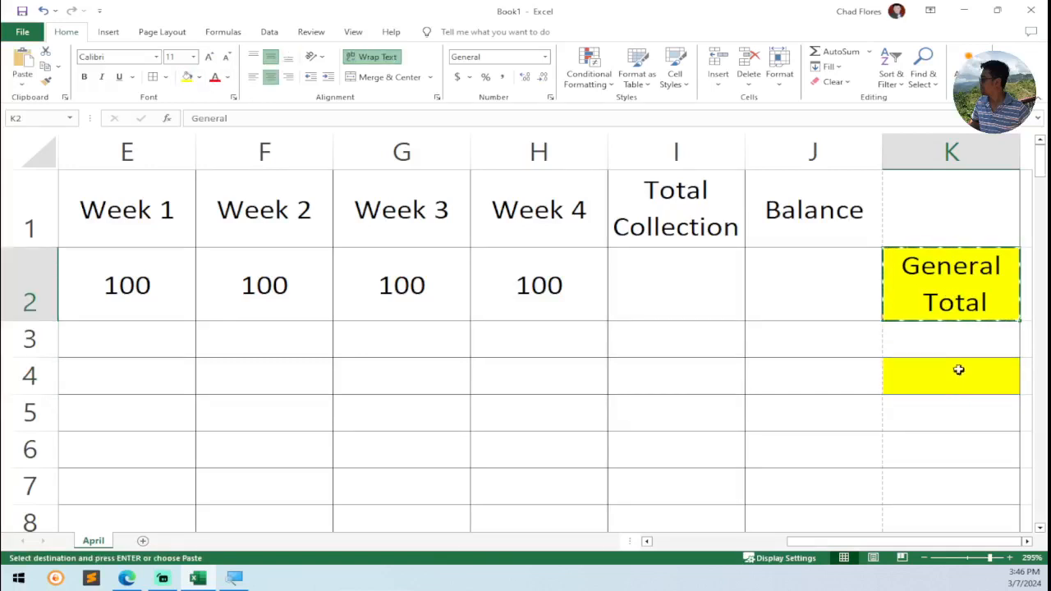
Step: Undo the yellow fills and the line break, and clear the General Total label from K2
{"action": "key", "text": "ctrl+z"}
{"action": "key", "text": "ctrl+z"}
{"action": "key", "text": "ctrl+z"}
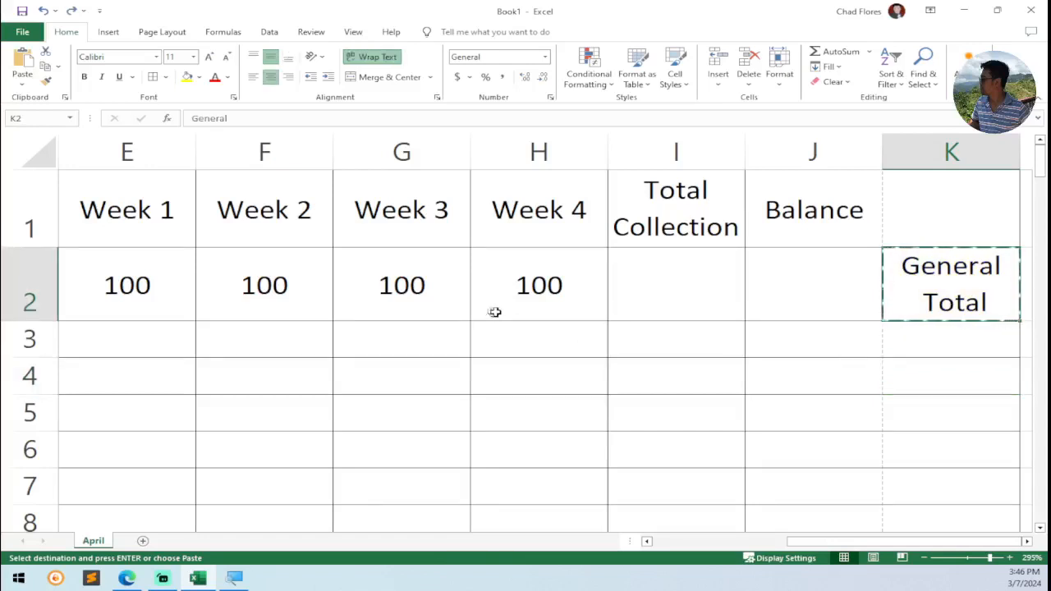
{"action": "left_click_drag", "start_coordinate": [966, 262], "coordinate": [973, 288]}
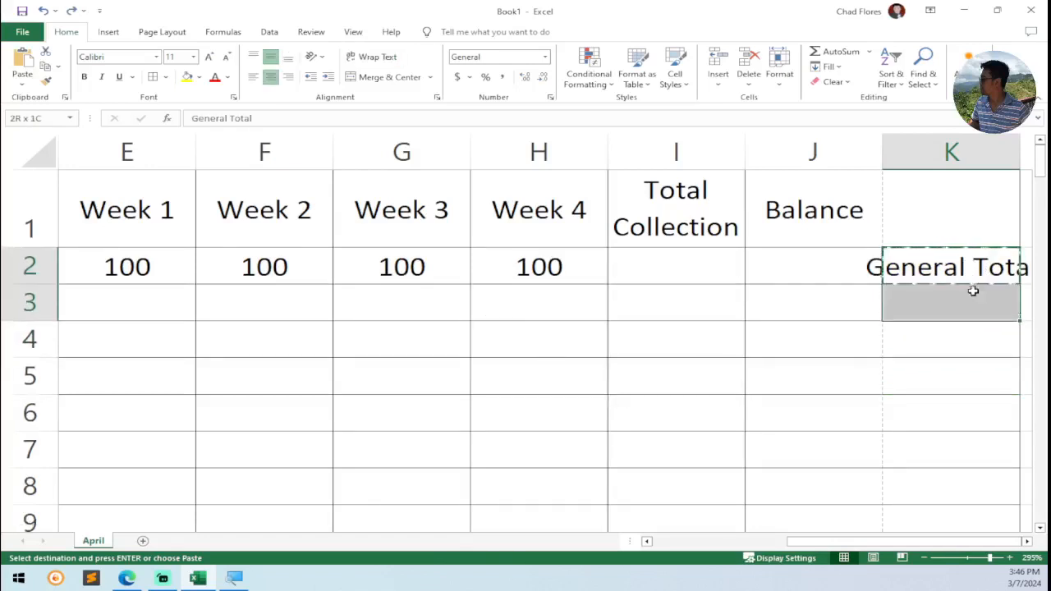
{"action": "key", "text": "Escape"}
{"action": "left_click", "coordinate": [943, 265]}
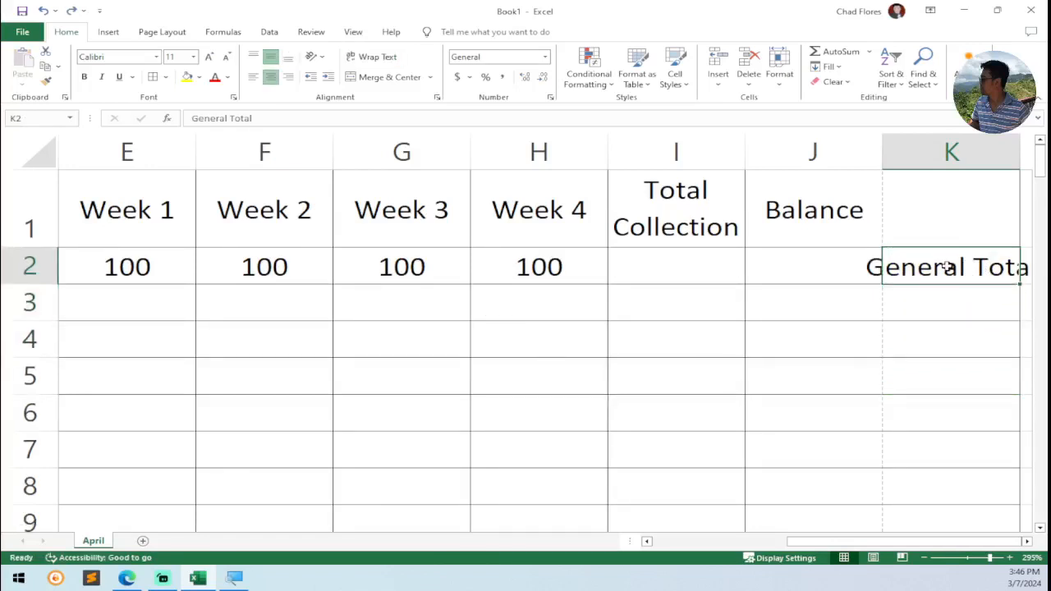
{"action": "key", "text": "Delete"}
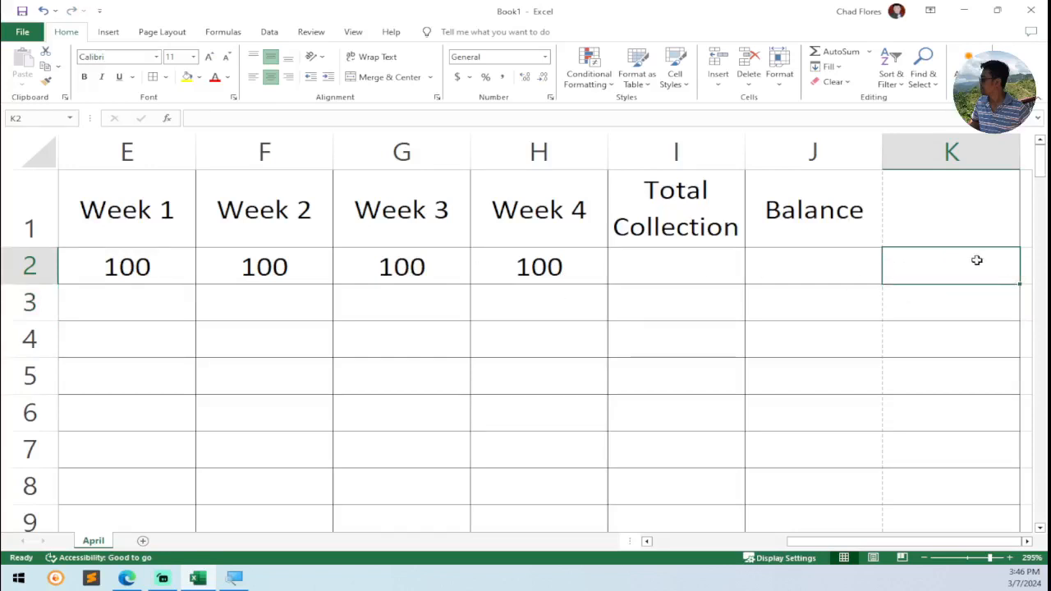
Step: Create a yellow-filled General Total label, split over two lines, in the merged and centered cells K2:K3
{"action": "left_click_drag", "start_coordinate": [972, 275], "coordinate": [974, 303]}
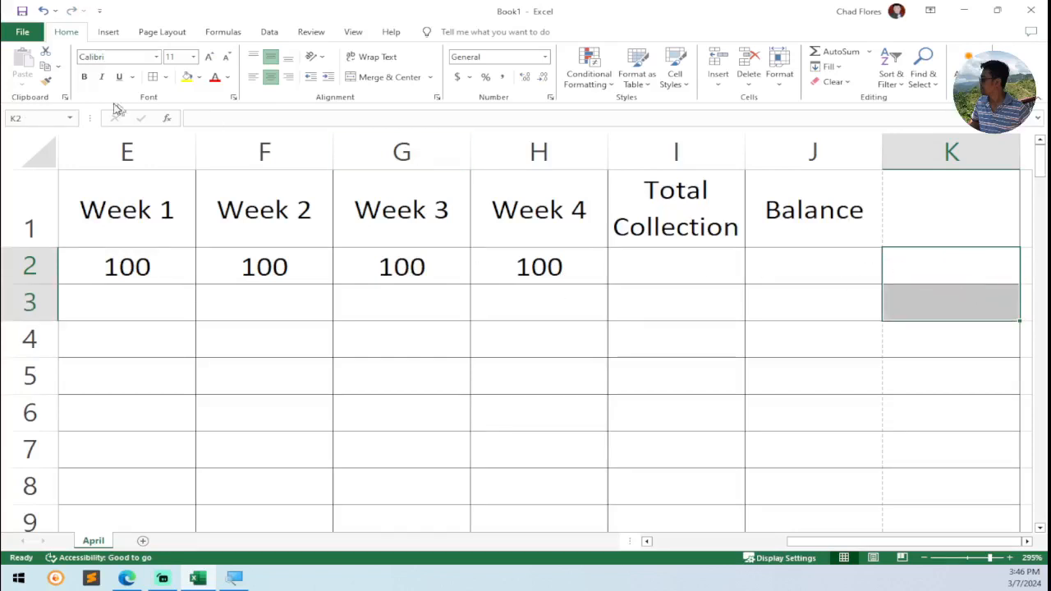
{"action": "left_click", "coordinate": [408, 82]}
{"action": "double_click", "coordinate": [953, 276]}
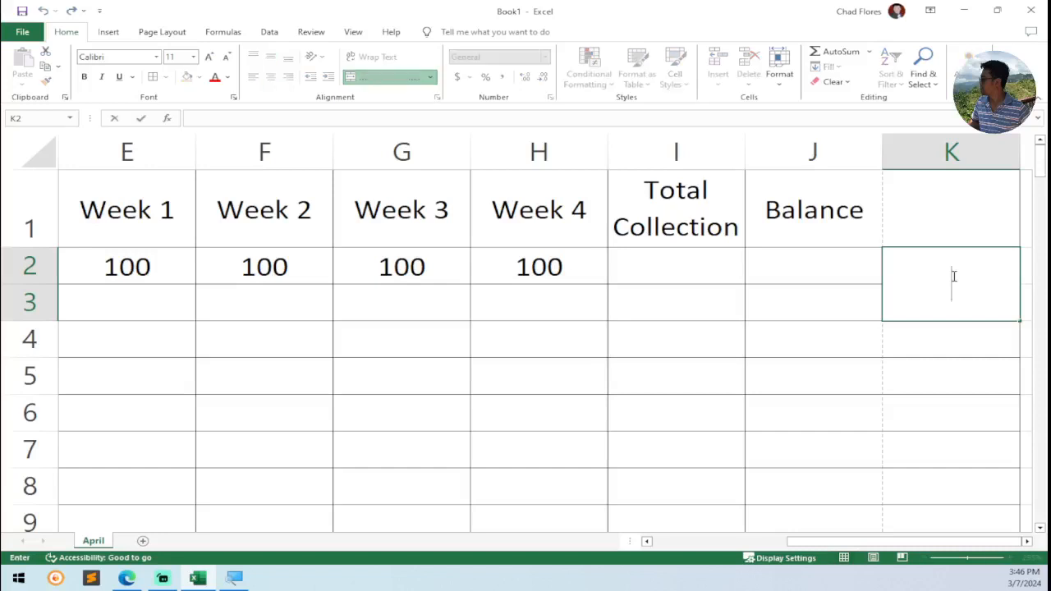
{"action": "type", "text": "General"}
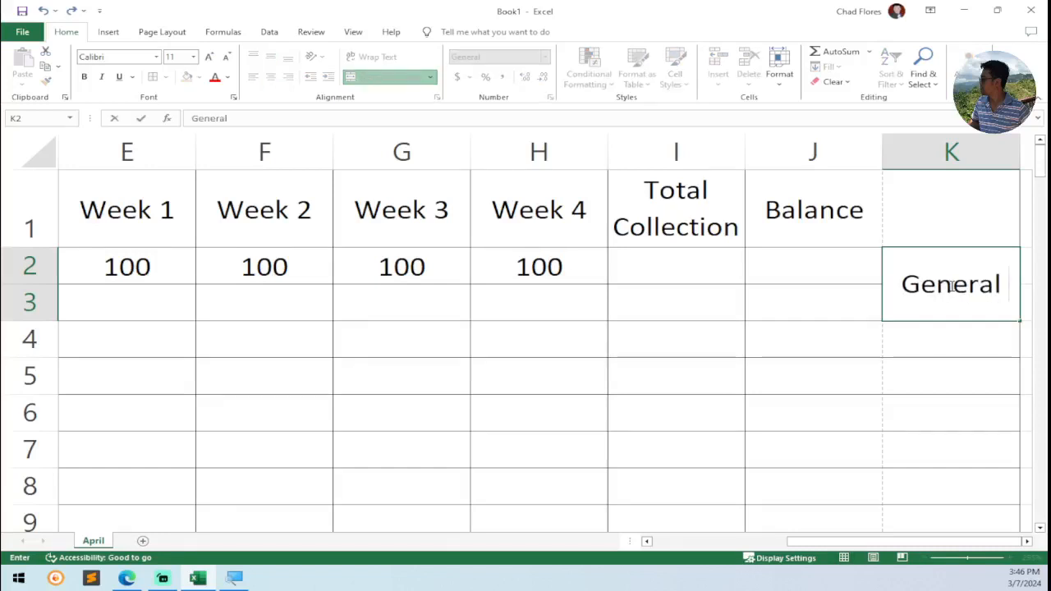
{"action": "key", "text": "alt+Return"}
{"action": "type", "text": "Total"}
{"action": "key", "text": "Return"}
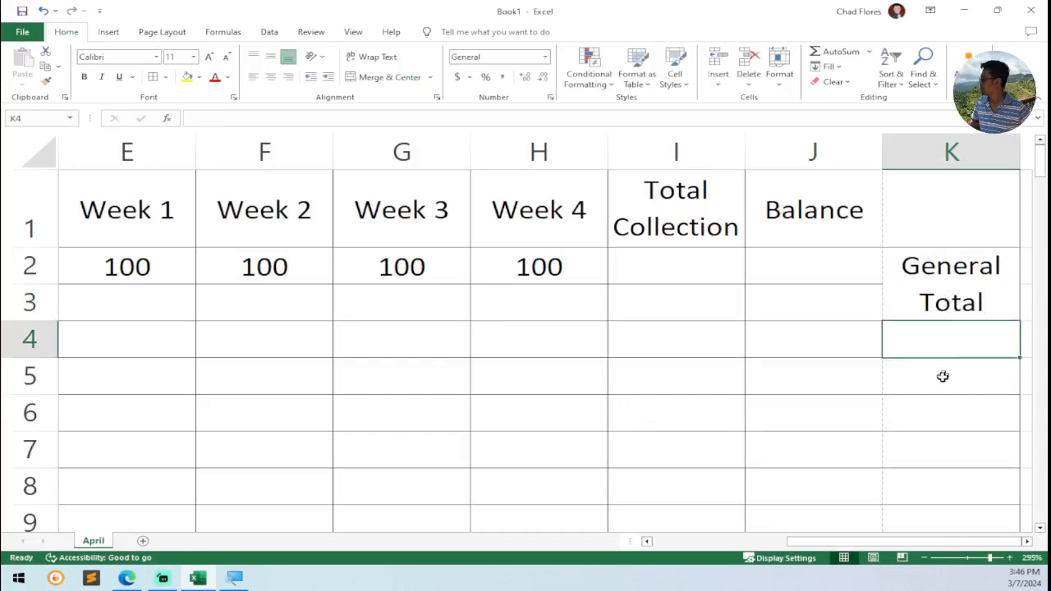
{"action": "left_click", "coordinate": [920, 287]}
{"action": "left_click", "coordinate": [186, 83]}
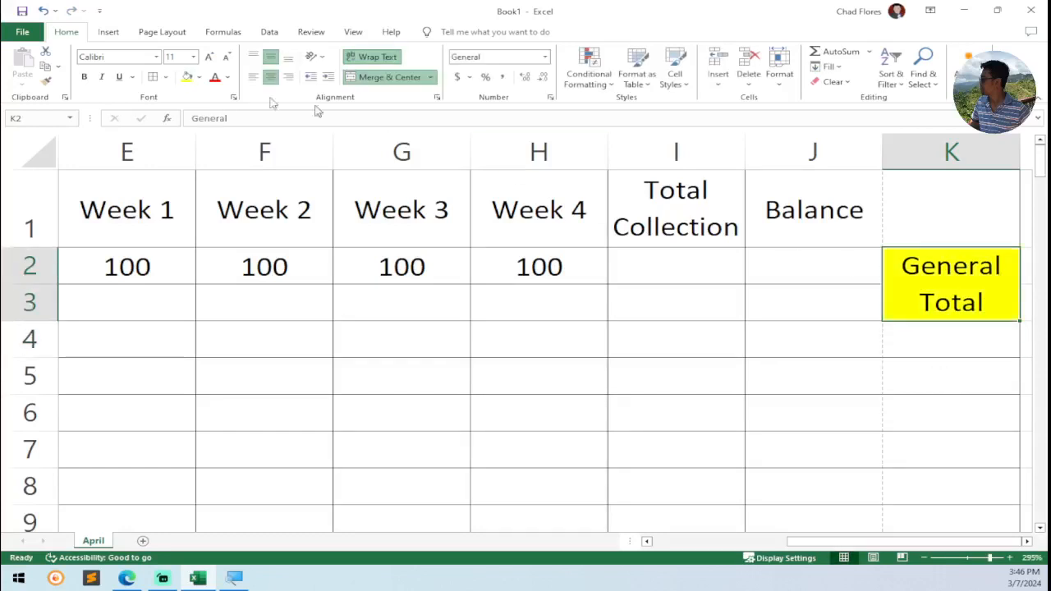
Step: Merge and center K5:K6 and enter General Balance on two lines
{"action": "scroll", "coordinate": [926, 342], "scroll_direction": "down", "scroll_amount": 1}
{"action": "left_click_drag", "start_coordinate": [917, 234], "coordinate": [939, 257]}
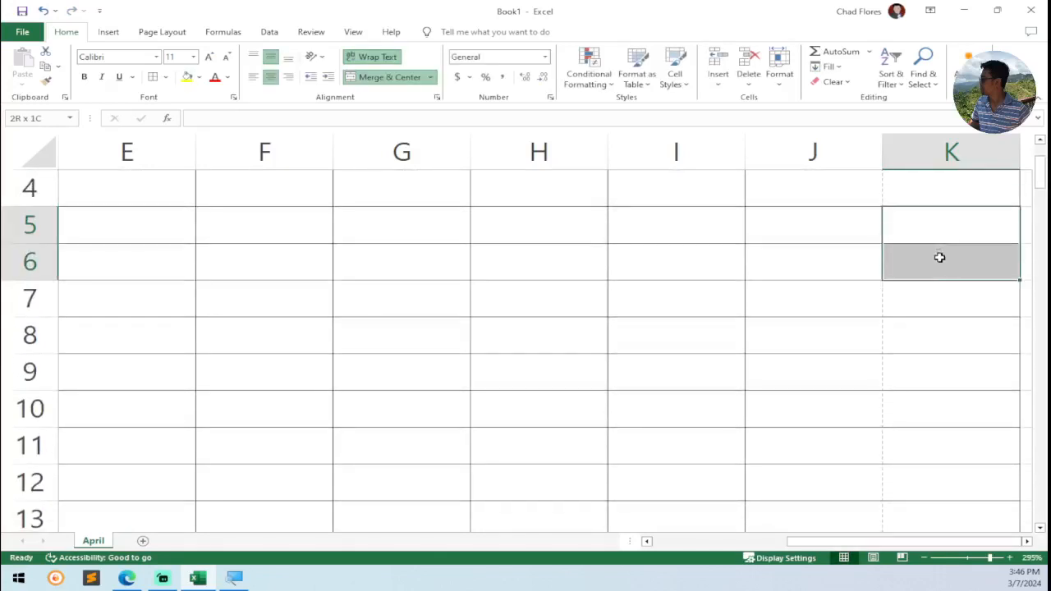
{"action": "left_click", "coordinate": [382, 77]}
{"action": "double_click", "coordinate": [963, 240]}
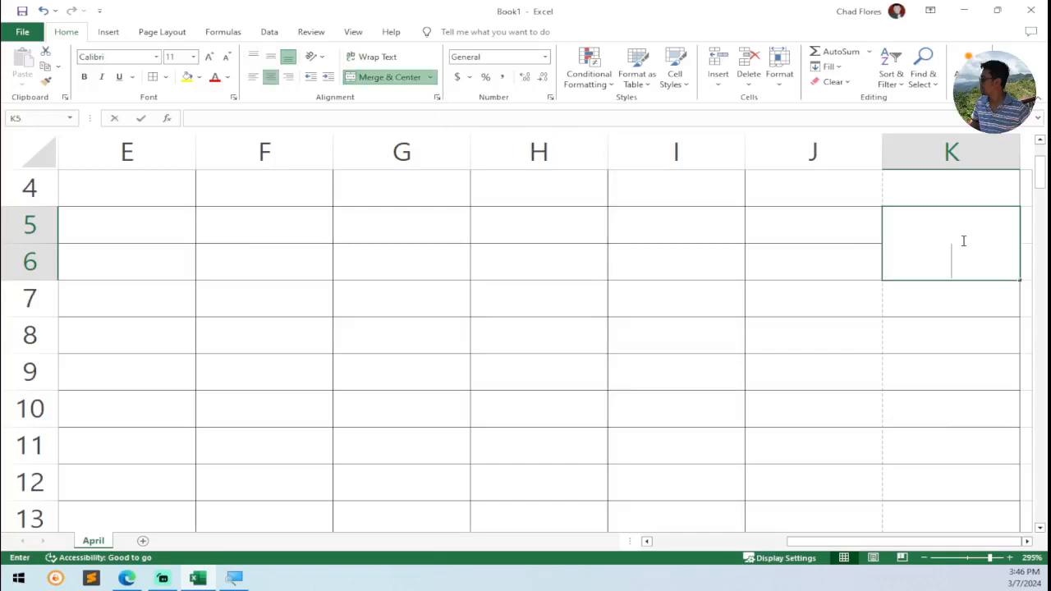
{"action": "left_click_drag", "start_coordinate": [974, 397], "coordinate": [966, 369]}
{"action": "left_click", "coordinate": [940, 254]}
{"action": "double_click", "coordinate": [960, 237]}
{"action": "type", "text": "General"}
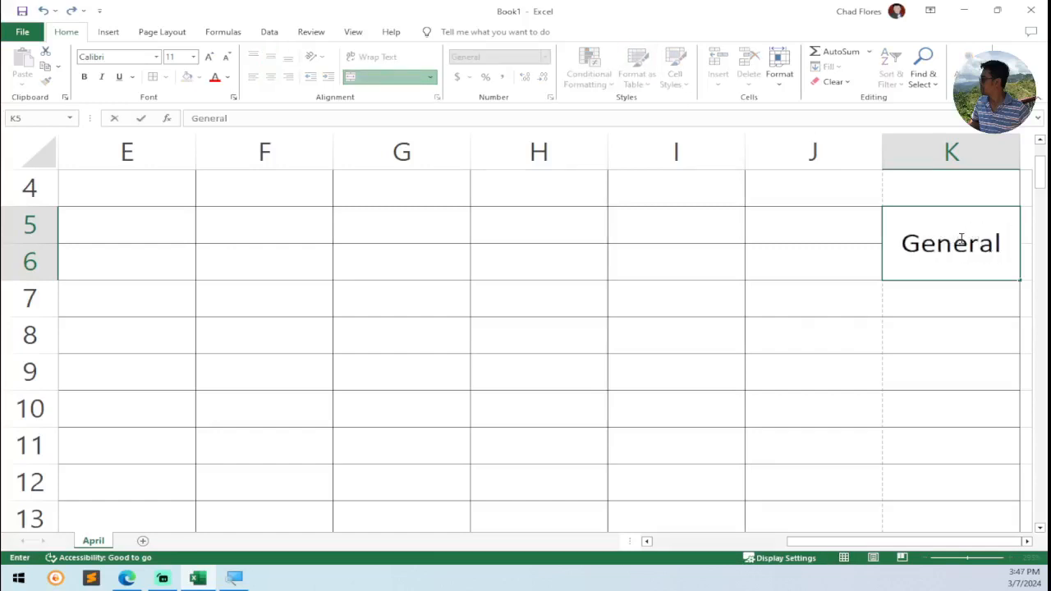
{"action": "key", "text": "alt+Return"}
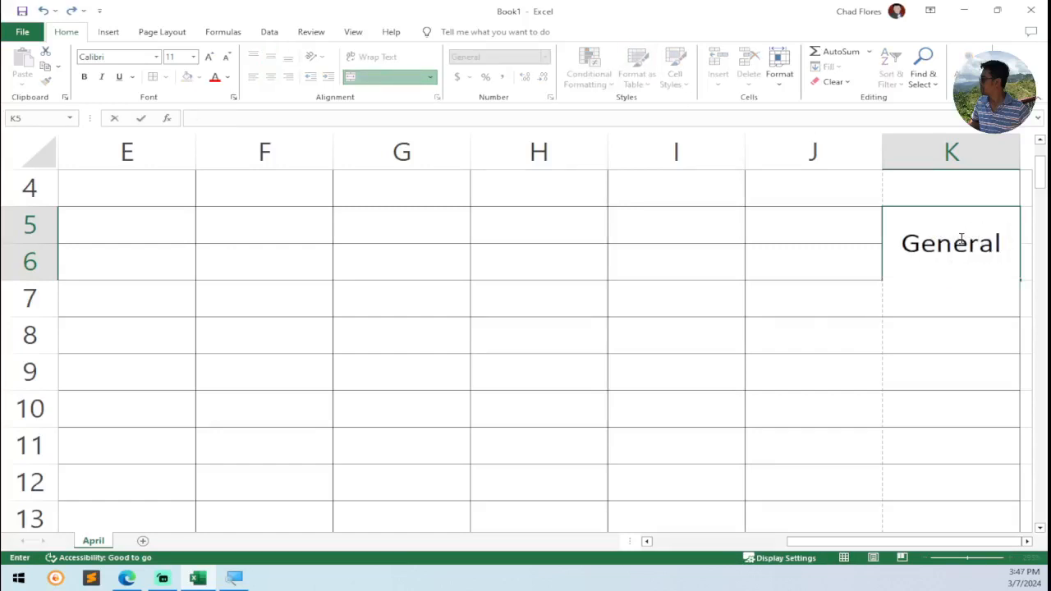
{"action": "type", "text": "Balance"}
{"action": "key", "text": "Return"}
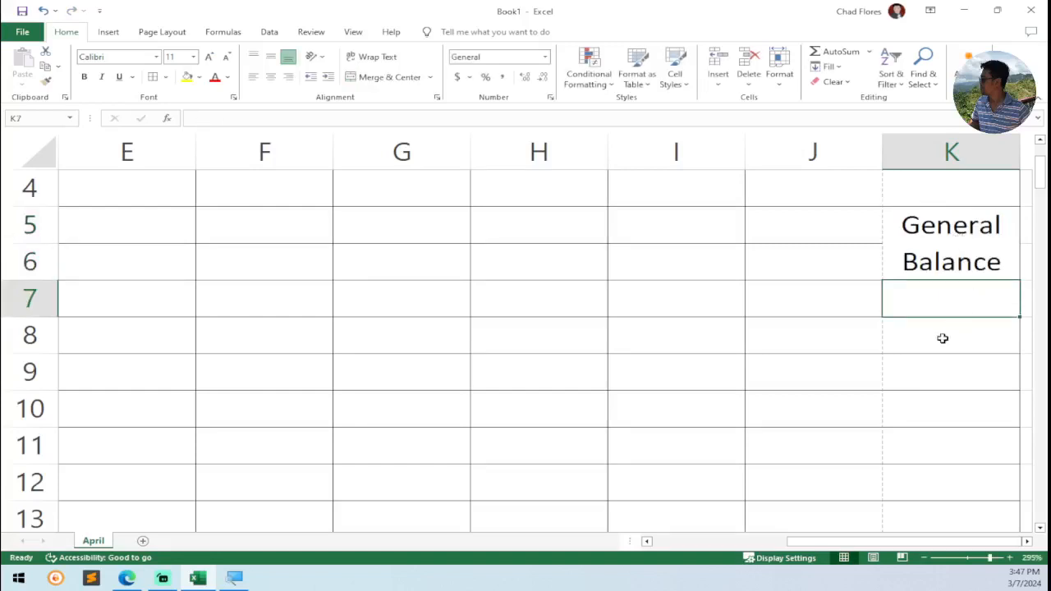
Step: Merge and center cells K8:K9 and align their content to the middle vertically
{"action": "left_click", "coordinate": [942, 338]}
{"action": "left_click_drag", "start_coordinate": [942, 338], "coordinate": [947, 370]}
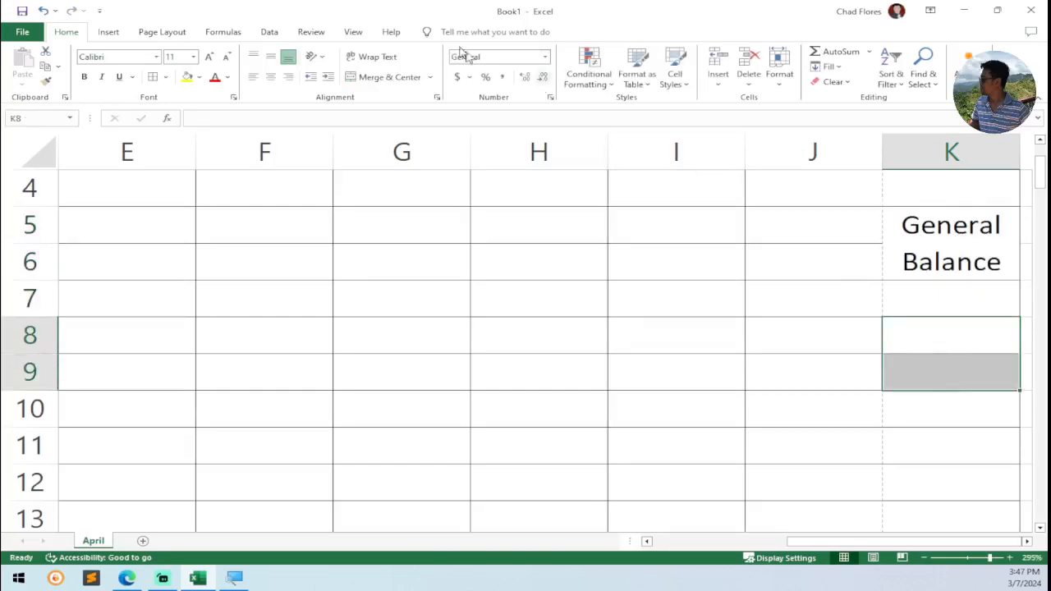
{"action": "left_click", "coordinate": [389, 77]}
{"action": "double_click", "coordinate": [941, 362]}
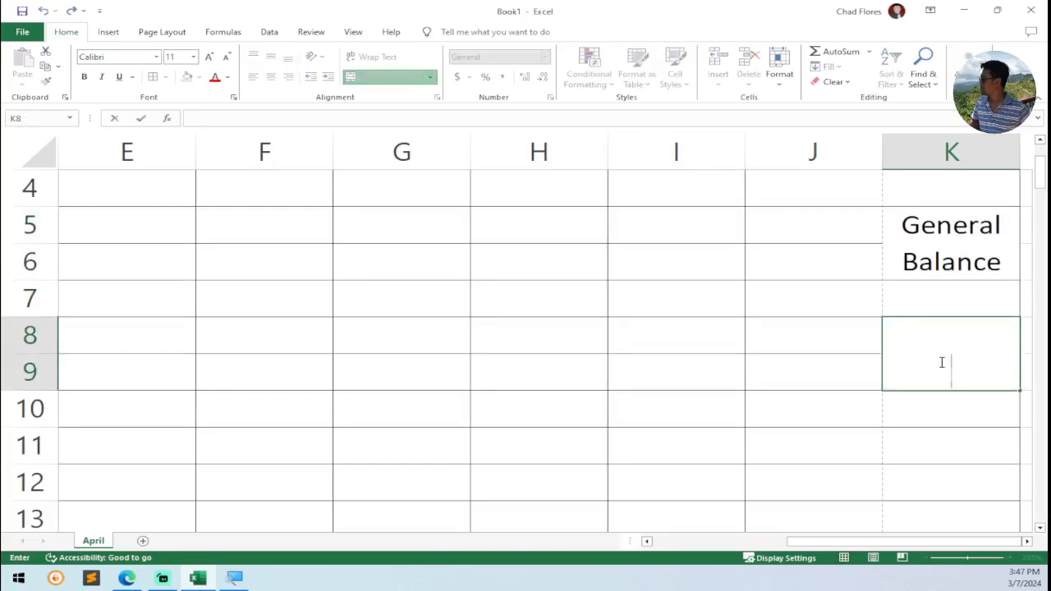
{"action": "key", "text": "Escape"}
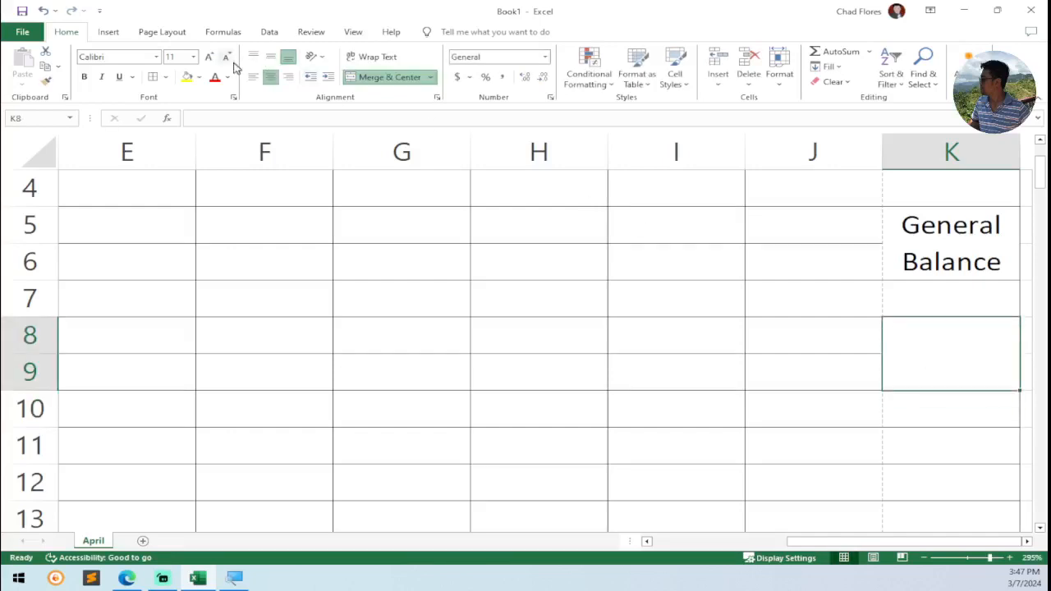
{"action": "left_click", "coordinate": [270, 57]}
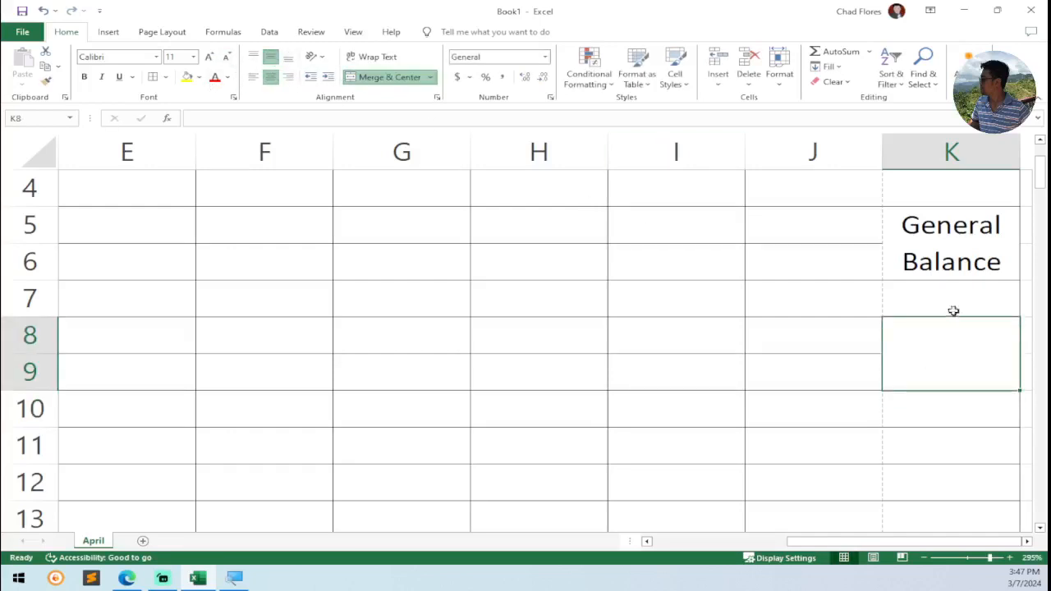
Step: Enter the label Over All in the merged cell K8:K9
{"action": "double_click", "coordinate": [961, 343]}
{"action": "type", "text": "Ocve"}
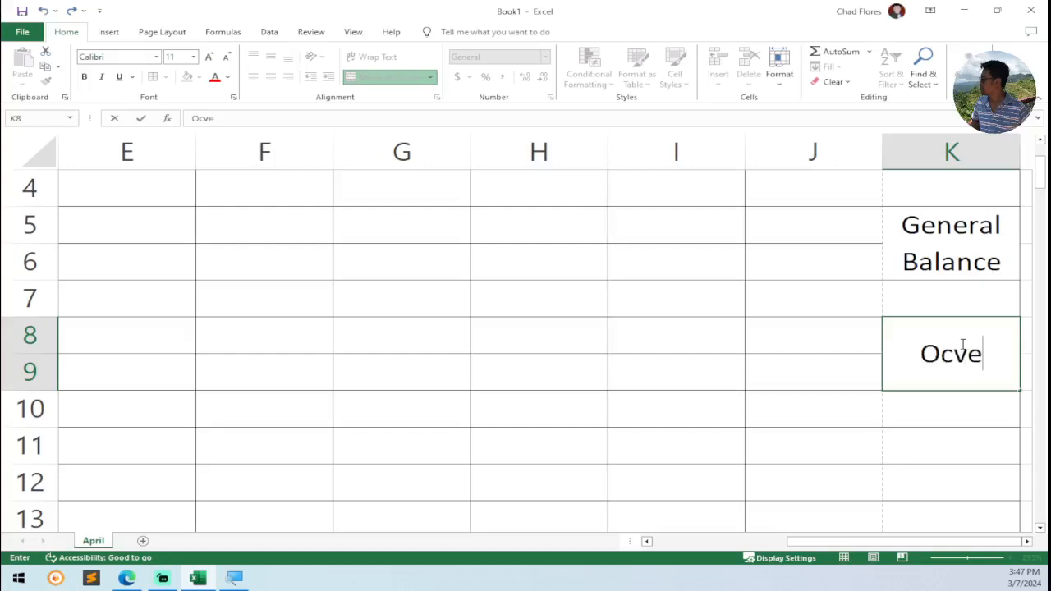
{"action": "key", "text": "BackSpace"}
{"action": "key", "text": "BackSpace"}
{"action": "key", "text": "BackSpace"}
{"action": "type", "text": "ver"}
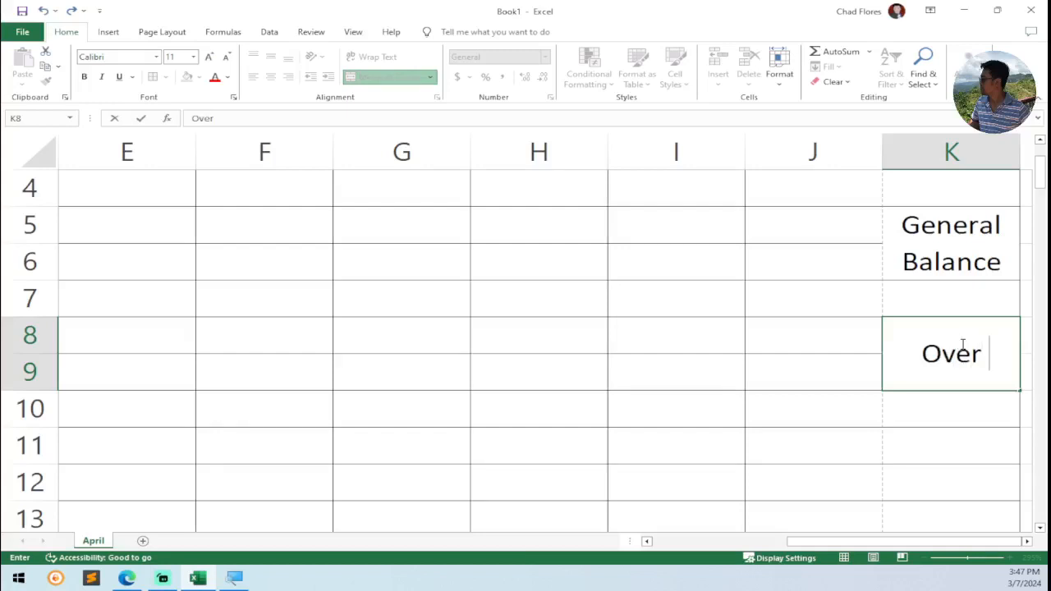
{"action": "type", "text": " All"}
{"action": "key", "text": "Return"}
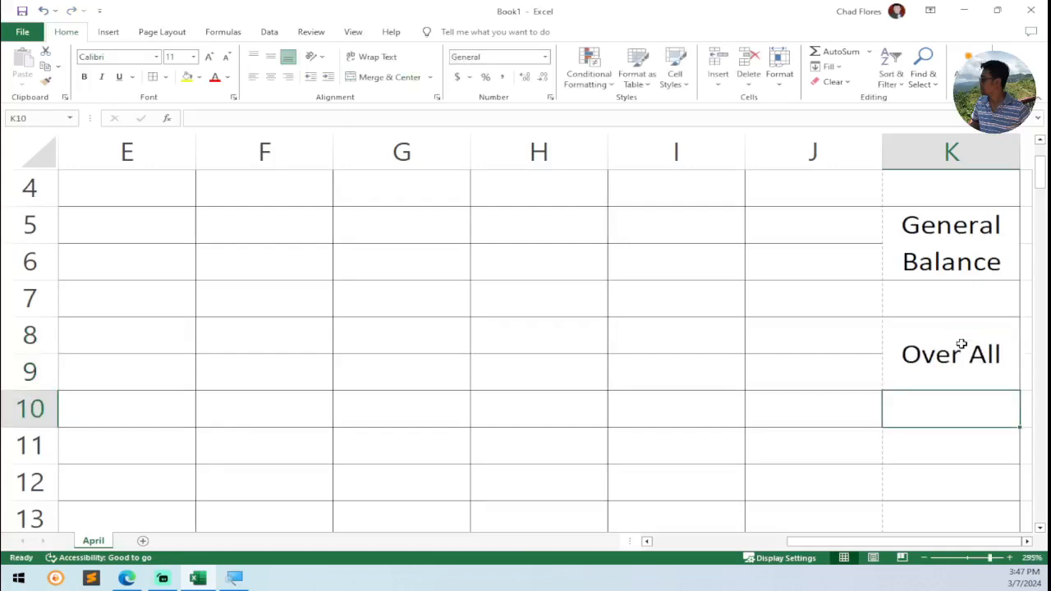
Step: Extend the label in the merged cell K8:K9 to Over All Total
{"action": "double_click", "coordinate": [961, 343]}
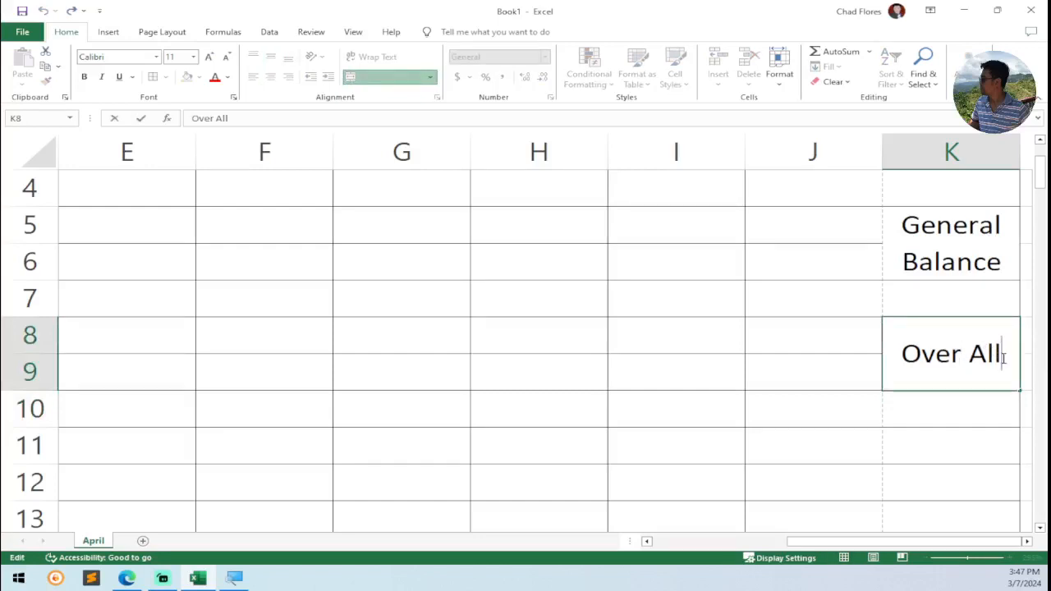
{"action": "key", "text": "alt"}
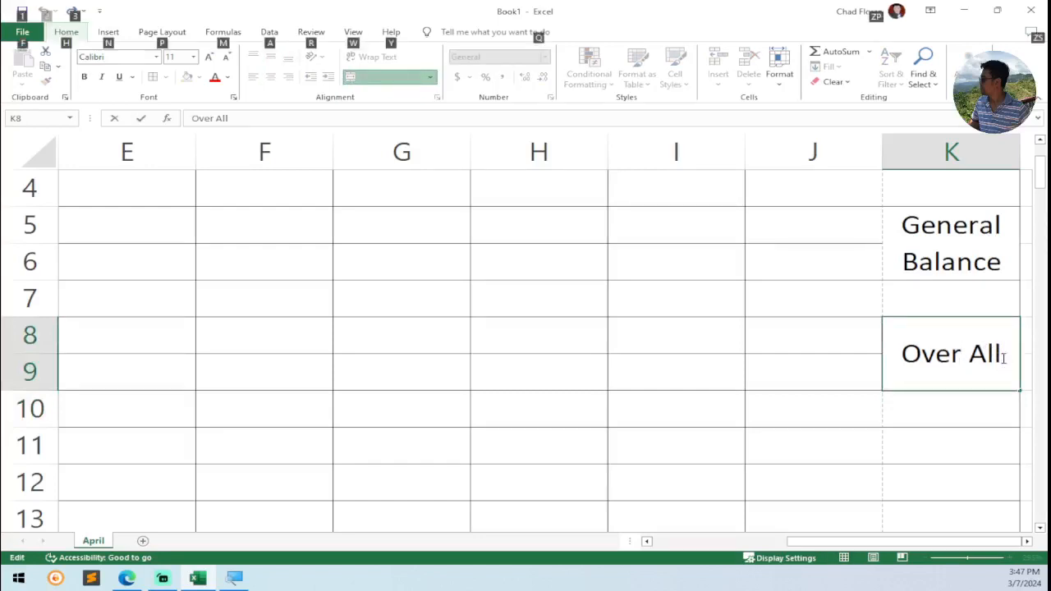
{"action": "type", "text": "a"}
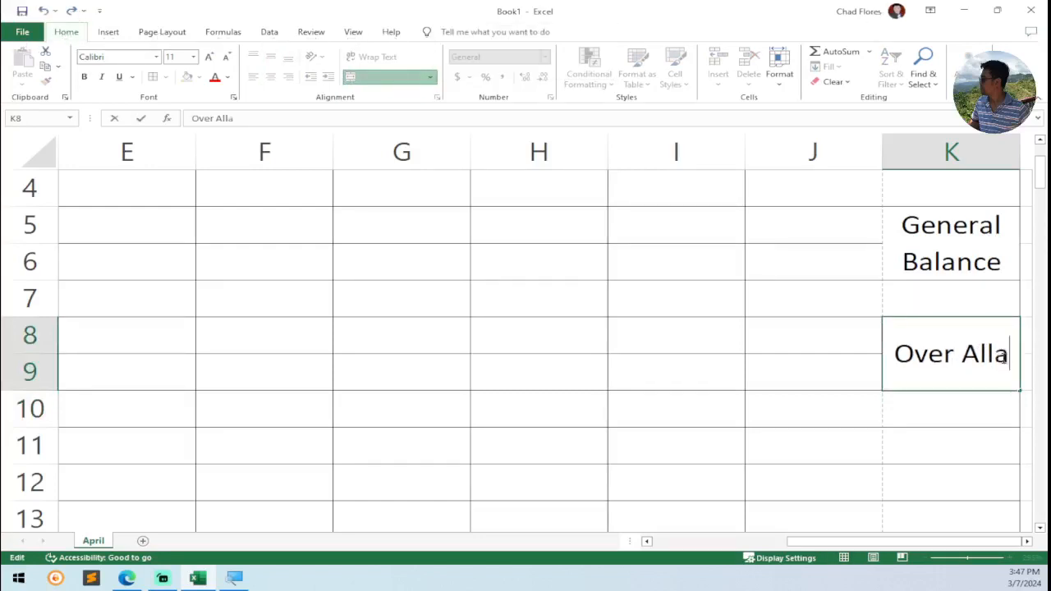
{"action": "key", "text": "BackSpace"}
{"action": "type", "text": "Total"}
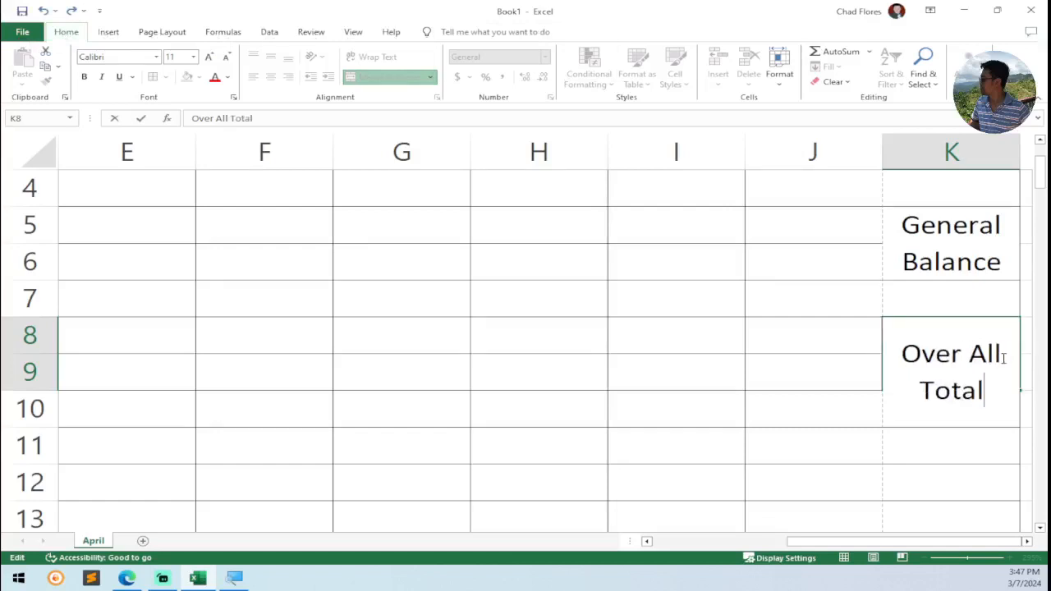
{"action": "key", "text": "Return"}
Step: Split the Over All Total label into two lines, with Total on the second line
{"action": "double_click", "coordinate": [971, 351]}
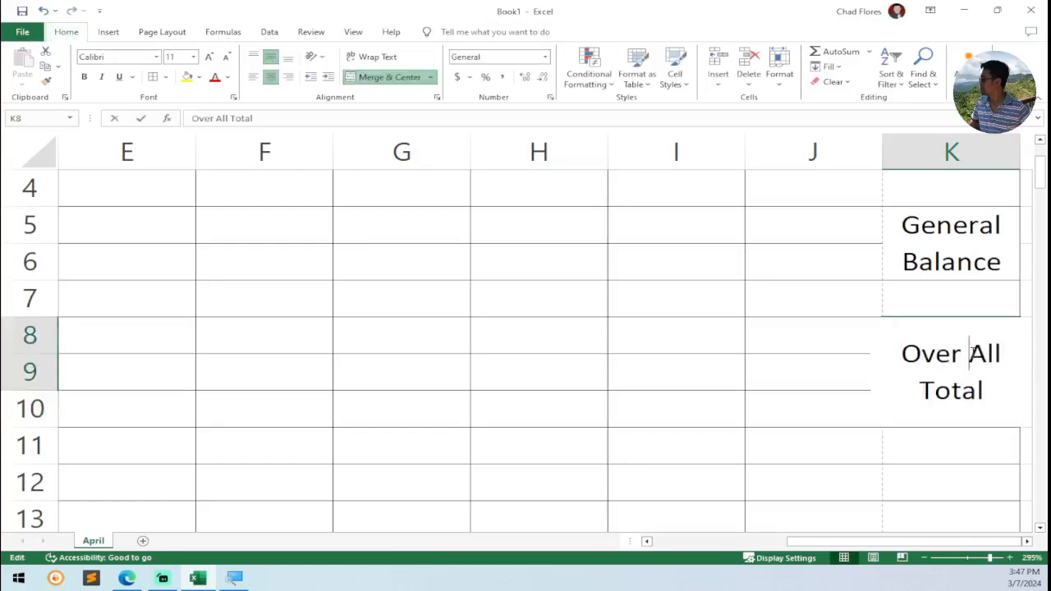
{"action": "key", "text": "Return"}
{"action": "left_click", "coordinate": [971, 359]}
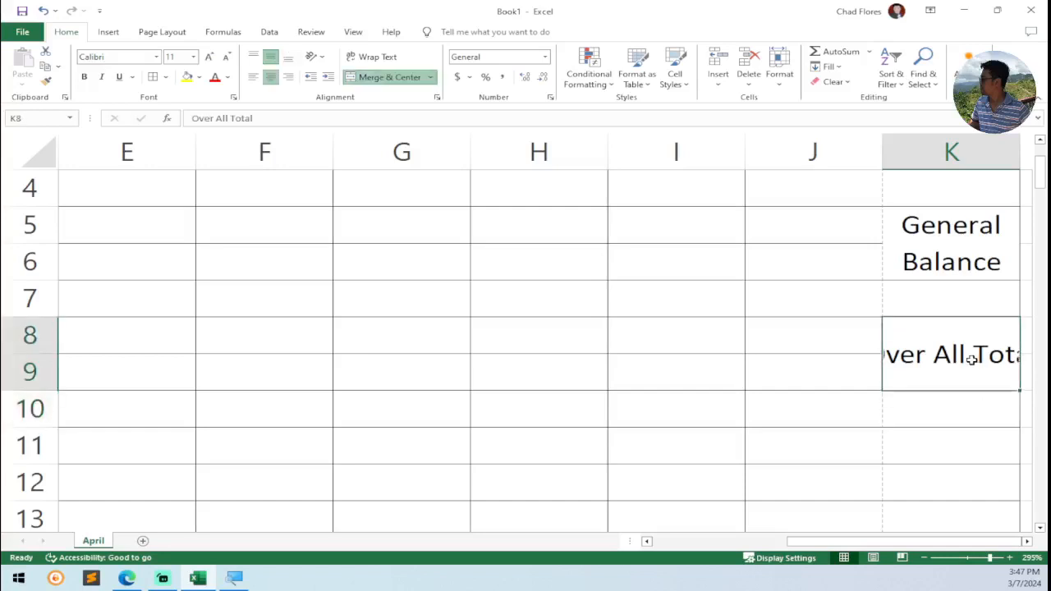
{"action": "double_click", "coordinate": [971, 359]}
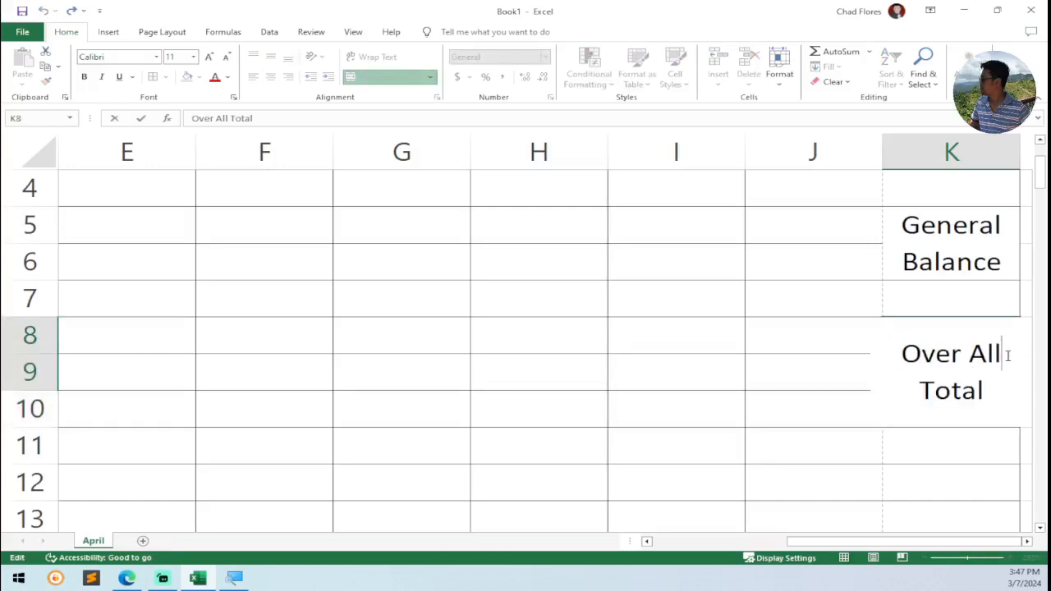
{"action": "key", "text": "alt+Return"}
{"action": "key", "text": "Delete"}
{"action": "key", "text": "Return"}
{"action": "left_click", "coordinate": [982, 437]}
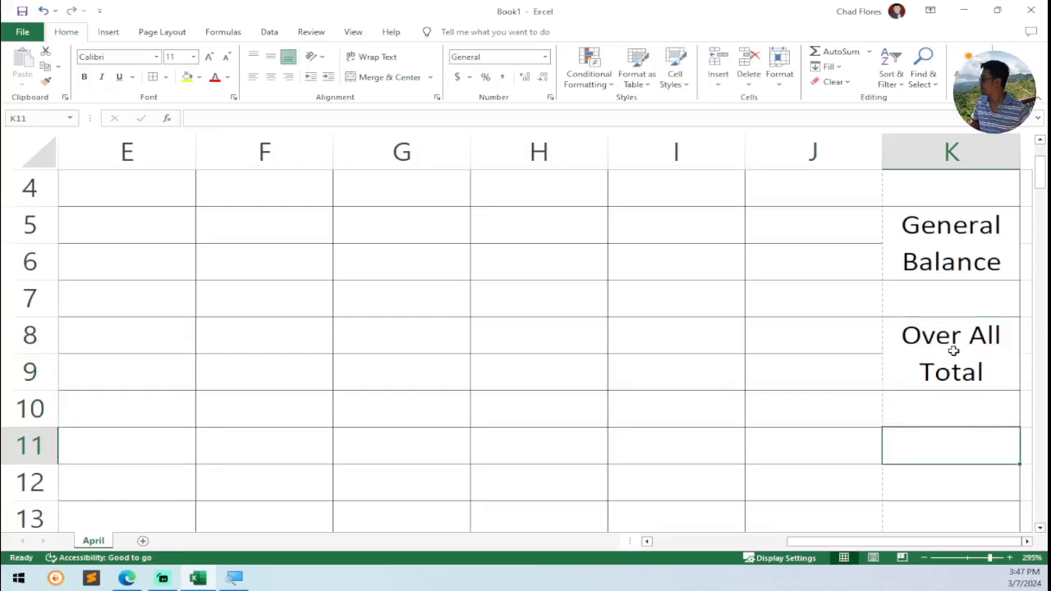
Step: Fill the Over All Total cell with orange
{"action": "left_click", "coordinate": [954, 352]}
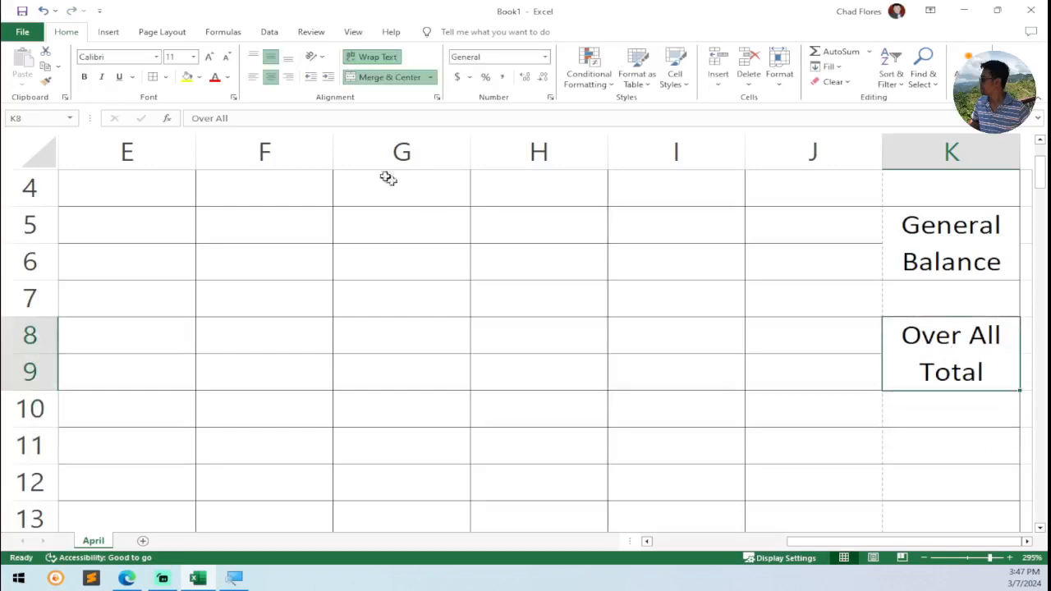
{"action": "left_click", "coordinate": [198, 78]}
{"action": "left_click", "coordinate": [210, 180]}
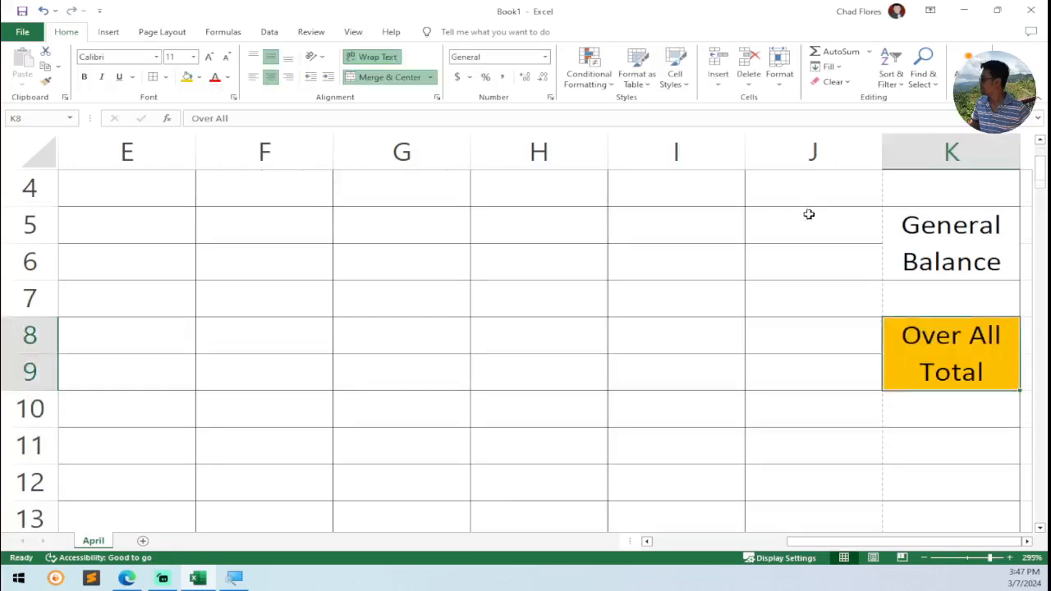
Step: Try a green fill on the General Balance cell and undo it
{"action": "scroll", "coordinate": [807, 214], "scroll_direction": "up", "scroll_amount": 1}
{"action": "left_click", "coordinate": [912, 408]}
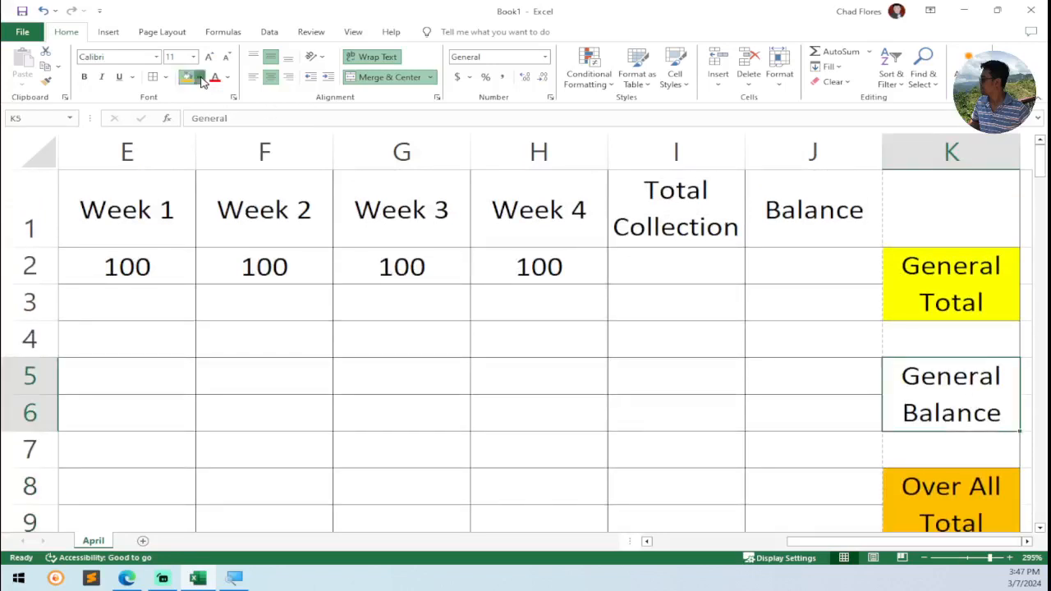
{"action": "left_click", "coordinate": [198, 78]}
{"action": "left_click", "coordinate": [253, 181]}
{"action": "left_click", "coordinate": [930, 399]}
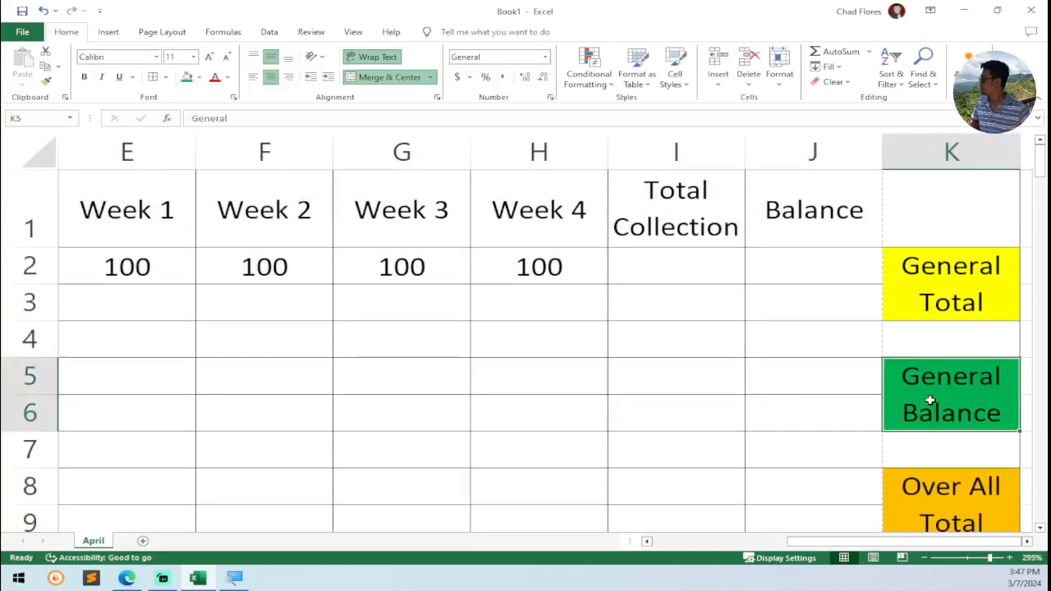
{"action": "key", "text": "ctrl+z"}
Step: Fill the Over All Total cell with green
{"action": "scroll", "coordinate": [938, 399], "scroll_direction": "down", "scroll_amount": 3}
{"action": "scroll", "coordinate": [938, 277], "scroll_direction": "up", "scroll_amount": 2}
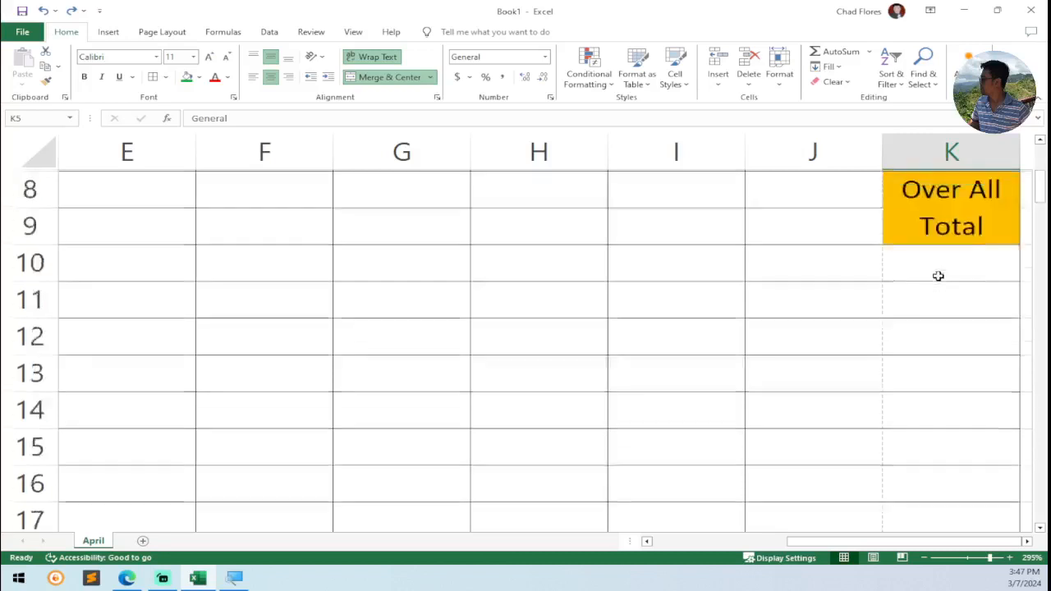
{"action": "left_click", "coordinate": [954, 371]}
{"action": "left_click", "coordinate": [189, 78]}
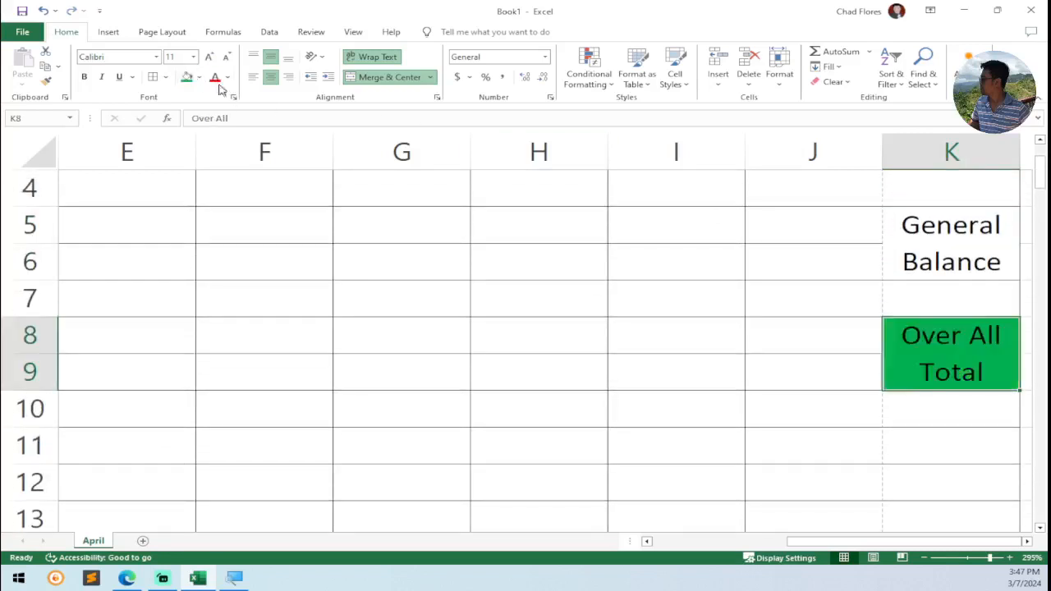
Step: Fill the General Balance cell with the standard red color
{"action": "scroll", "coordinate": [852, 304], "scroll_direction": "up", "scroll_amount": 1}
{"action": "left_click", "coordinate": [932, 396]}
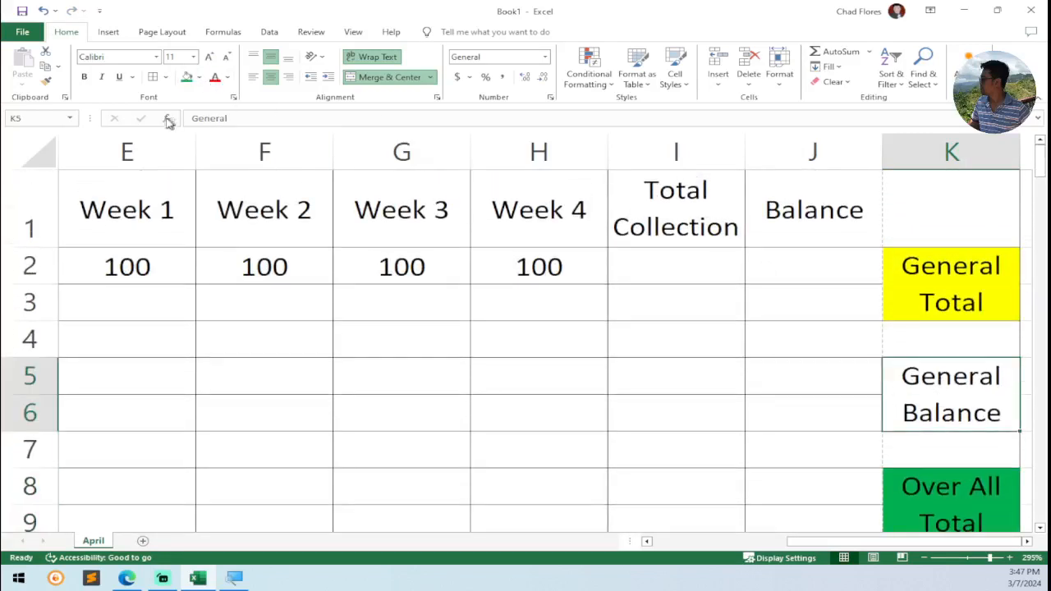
{"action": "left_click", "coordinate": [199, 77]}
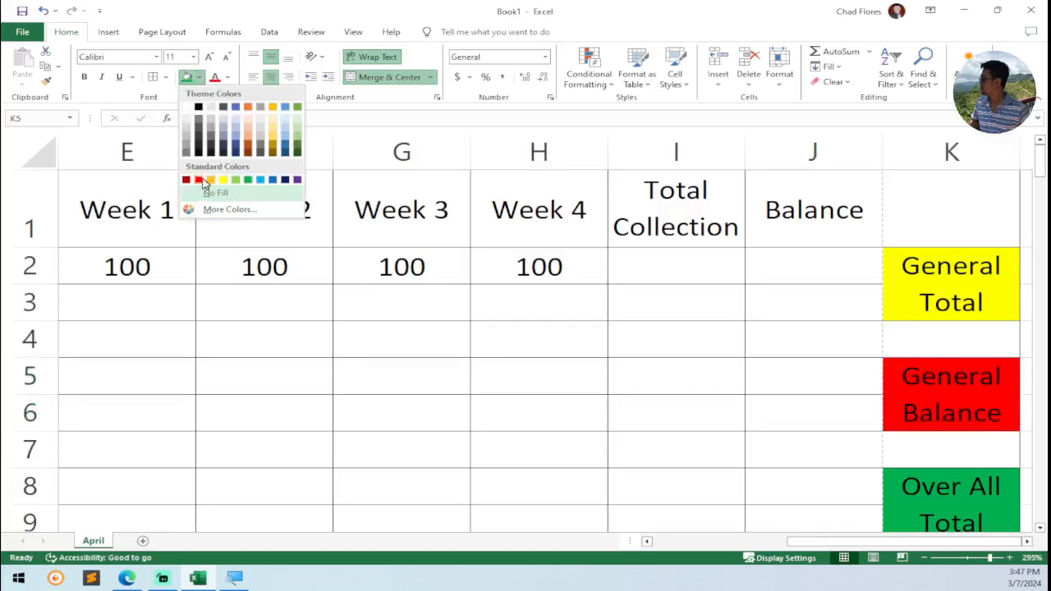
{"action": "left_click", "coordinate": [201, 179]}
{"action": "left_click", "coordinate": [976, 441]}
{"action": "left_click", "coordinate": [943, 345]}
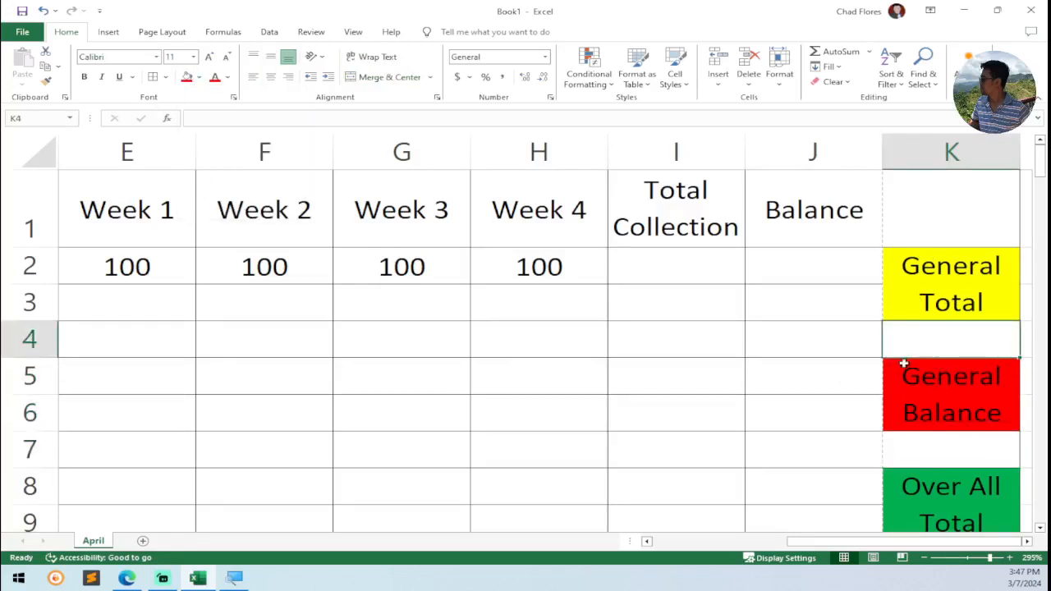
Step: Preview the April sheet's print layout to check whether column K fits on the page
{"action": "scroll", "coordinate": [959, 419], "scroll_direction": "down", "scroll_amount": 2}
{"action": "scroll", "coordinate": [950, 320], "scroll_direction": "up", "scroll_amount": 1}
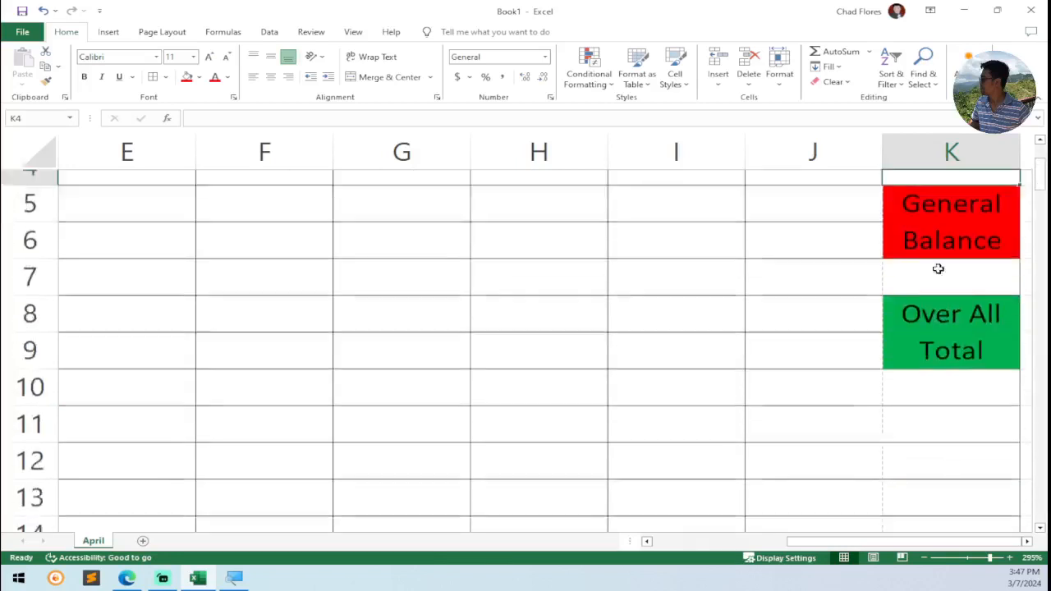
{"action": "left_click", "coordinate": [959, 416]}
{"action": "scroll", "coordinate": [955, 392], "scroll_direction": "up", "scroll_amount": 1}
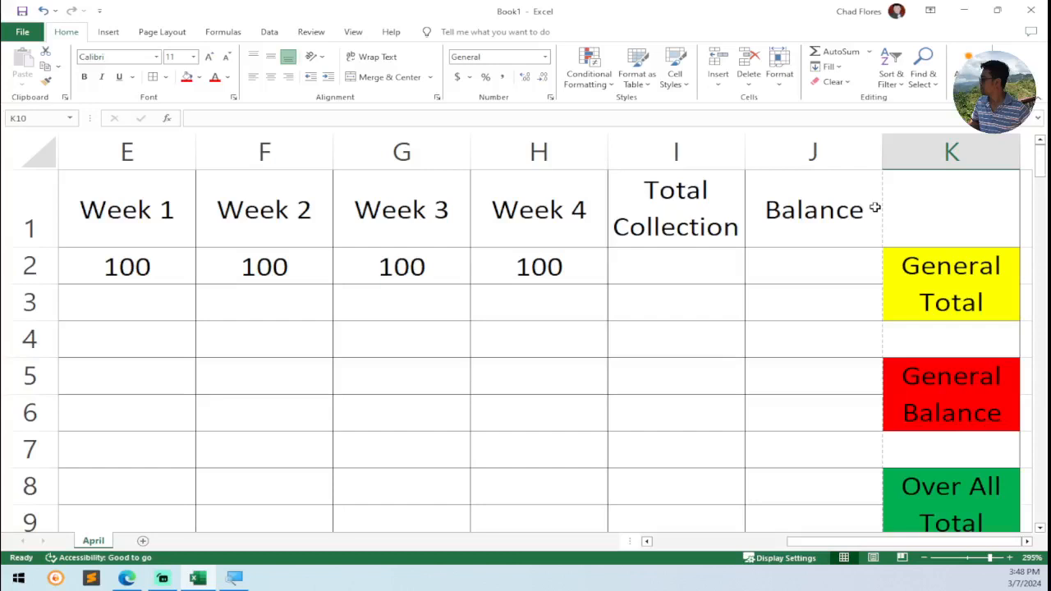
{"action": "key", "text": "ctrl+p"}
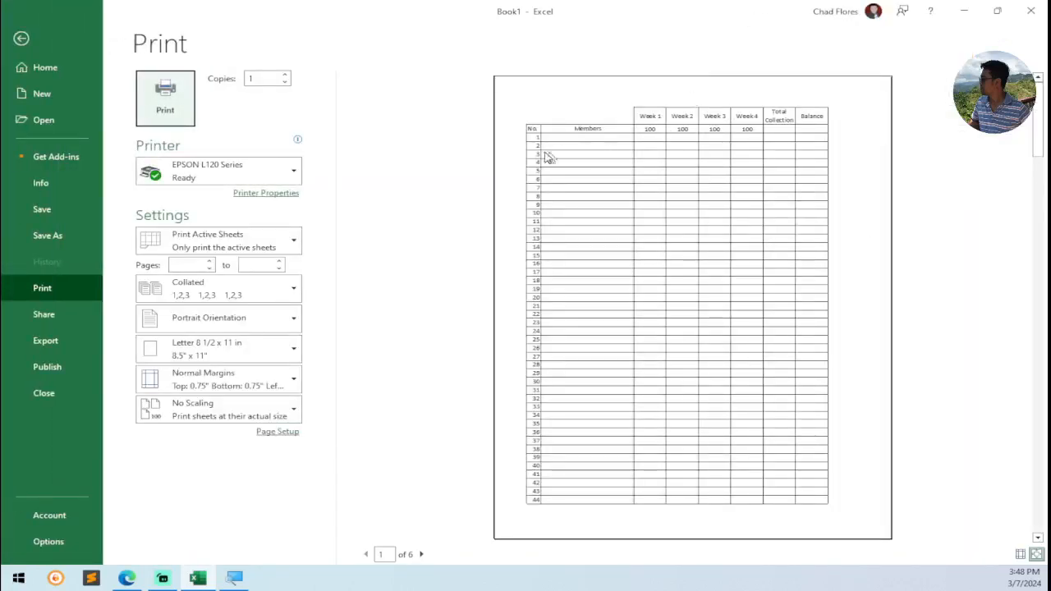
{"action": "key", "text": "Escape"}
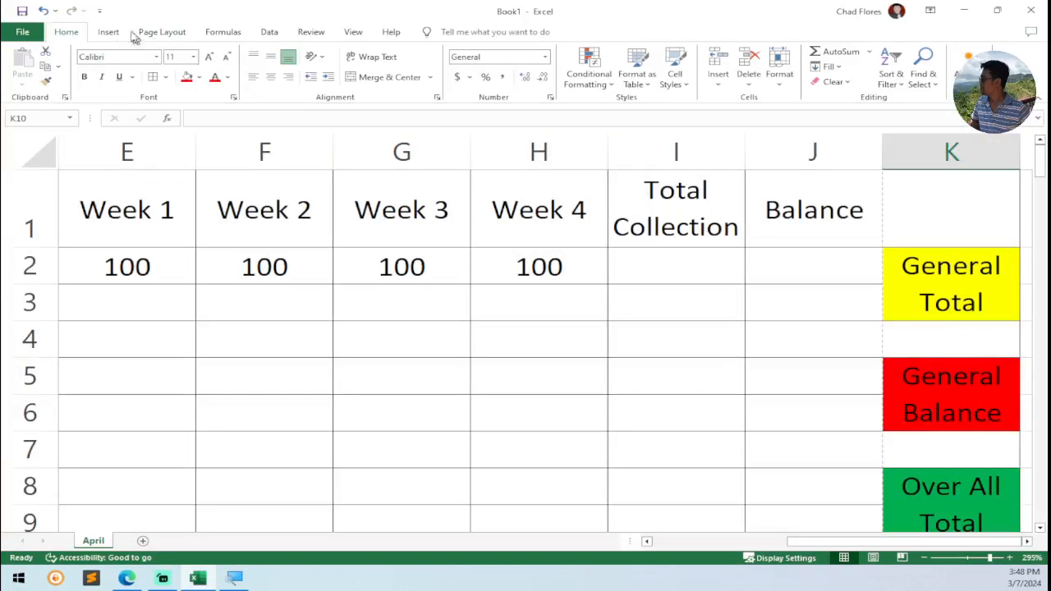
Step: Set the left and right page margins to 0.45 in the print page setup
{"action": "key", "text": "ctrl+p"}
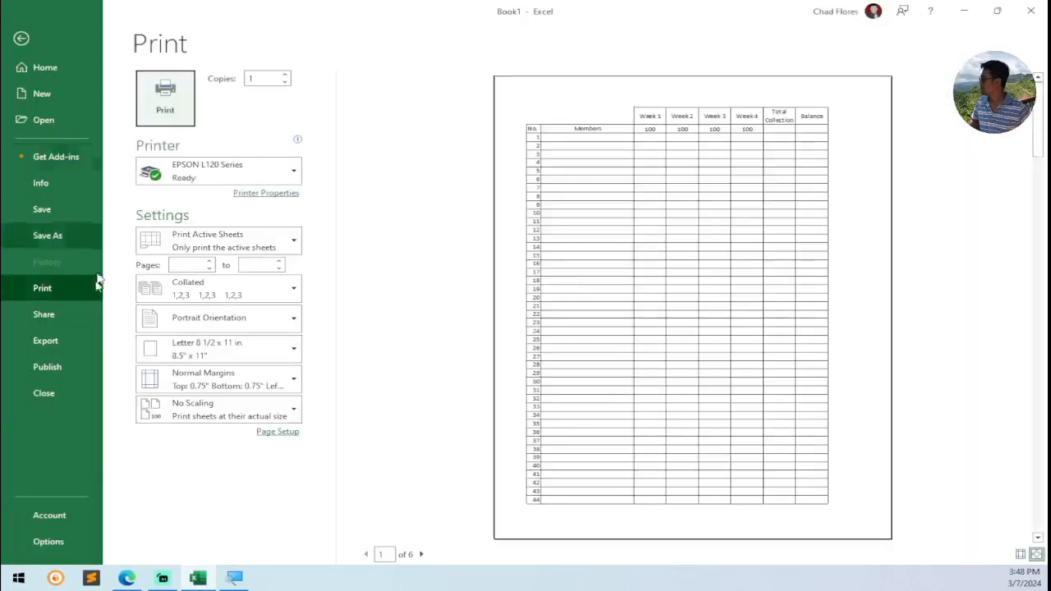
{"action": "left_click", "coordinate": [279, 432]}
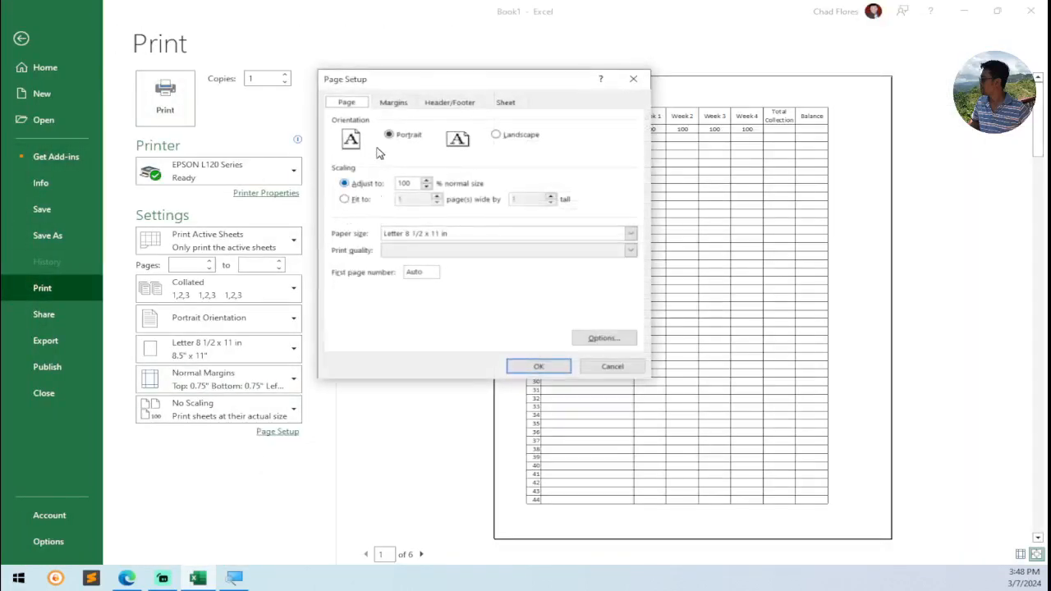
{"action": "left_click", "coordinate": [398, 105]}
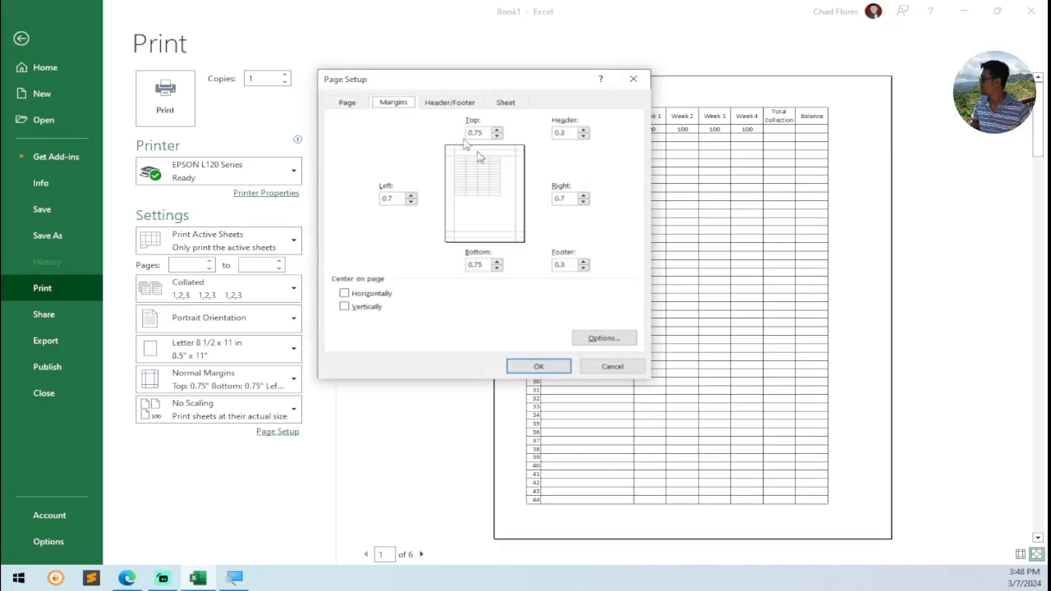
{"action": "left_click", "coordinate": [410, 202]}
{"action": "left_click", "coordinate": [584, 201]}
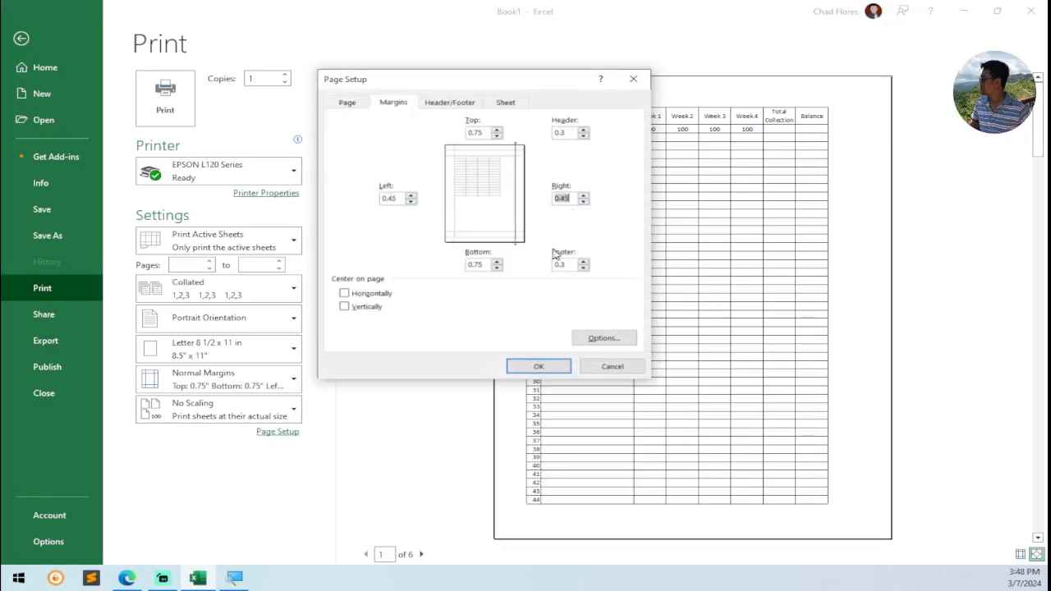
{"action": "left_click", "coordinate": [538, 368]}
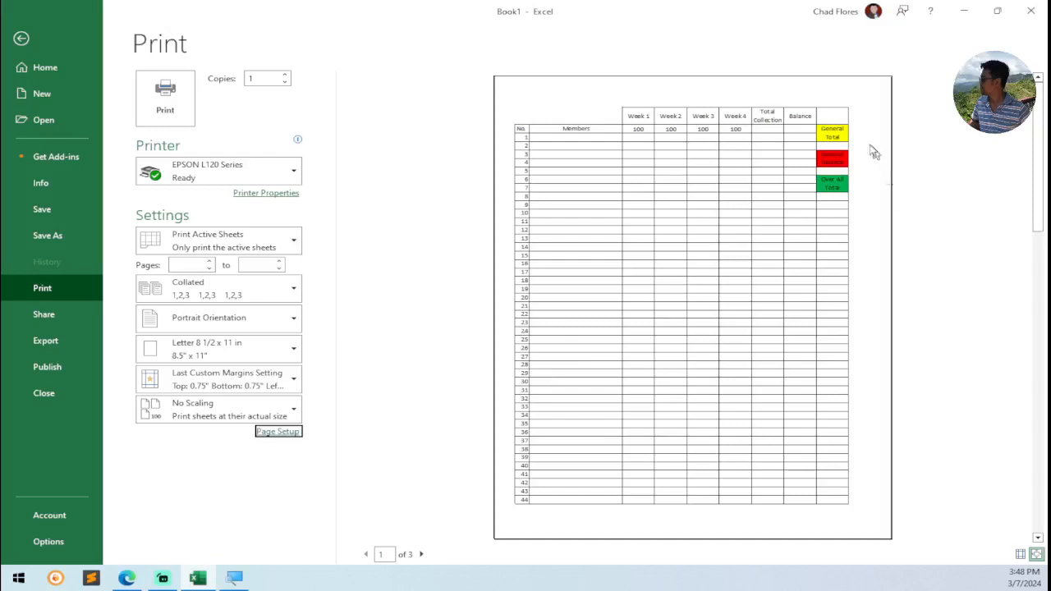
Step: Center the printout horizontally on the page and return to the worksheet
{"action": "left_click", "coordinate": [279, 432]}
{"action": "left_click", "coordinate": [393, 103]}
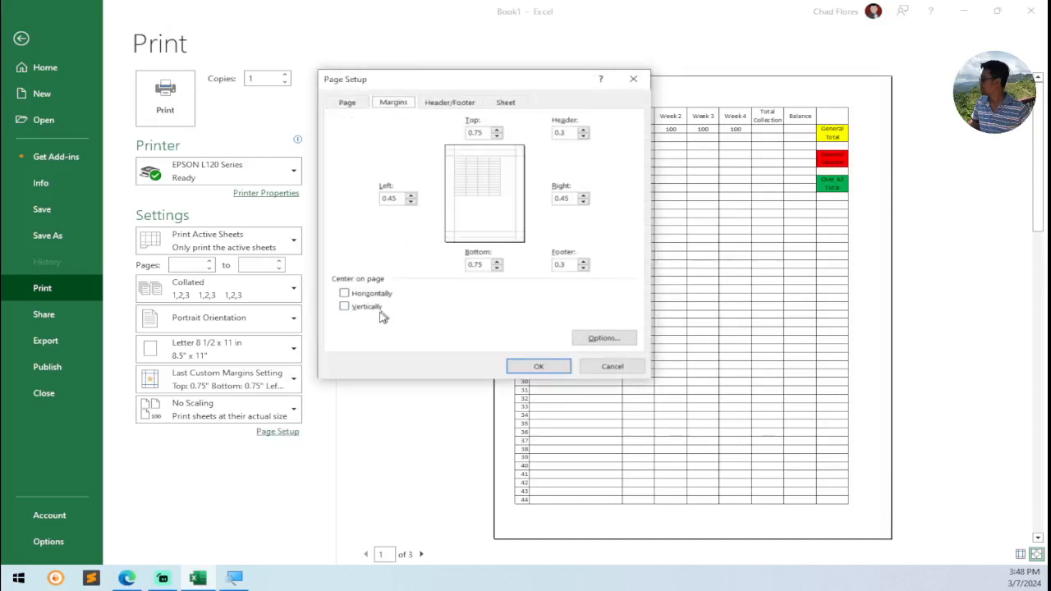
{"action": "left_click", "coordinate": [365, 297]}
{"action": "left_click", "coordinate": [539, 366]}
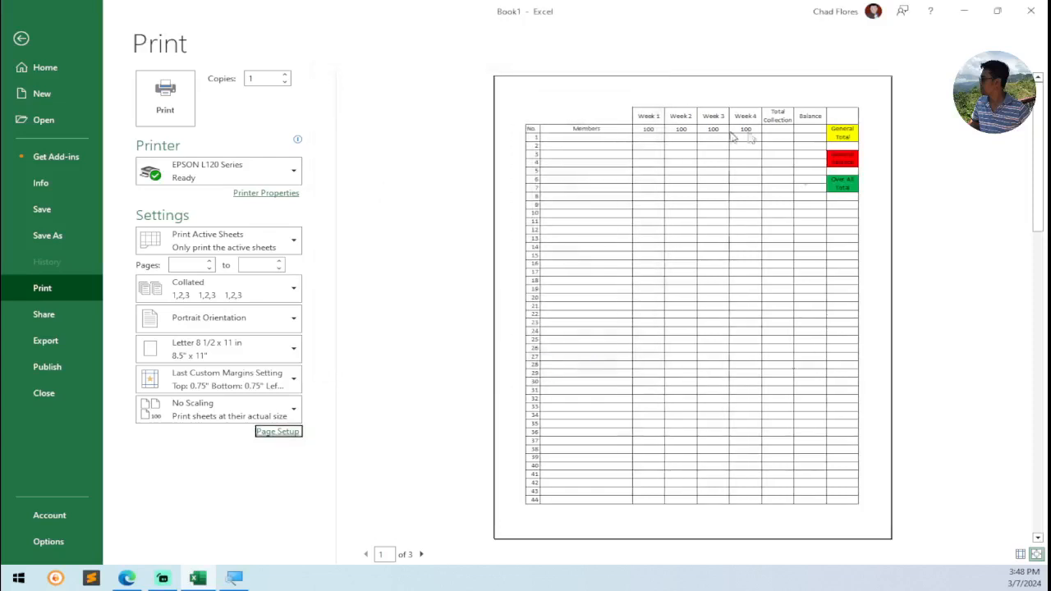
{"action": "left_click", "coordinate": [22, 40]}
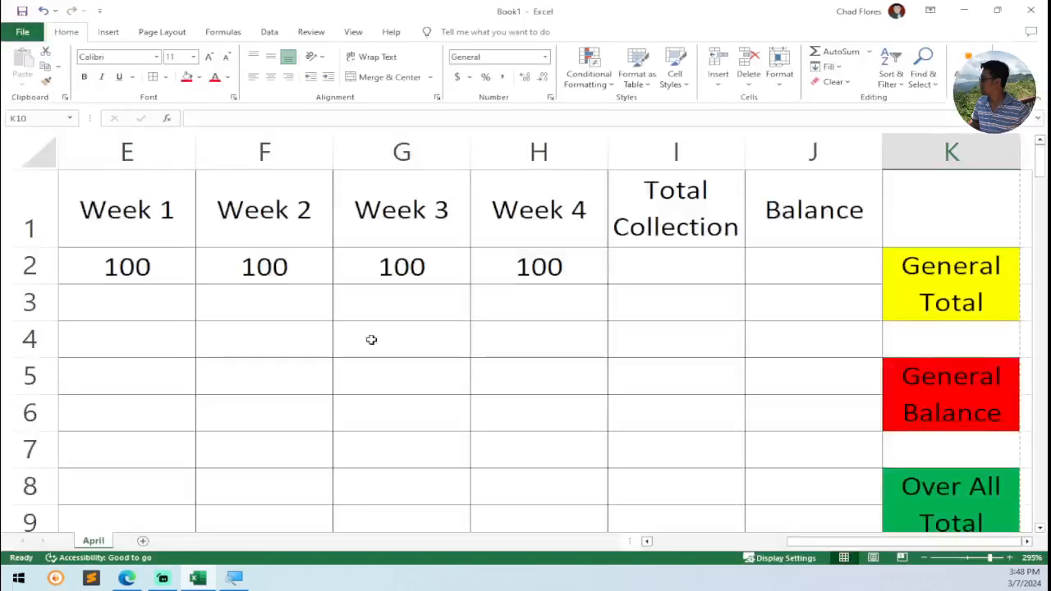
Step: Merge and centre cells A1 to D1 into one title cell and align its content vertically to the middle
{"action": "left_click_drag", "start_coordinate": [820, 547], "coordinate": [689, 547]}
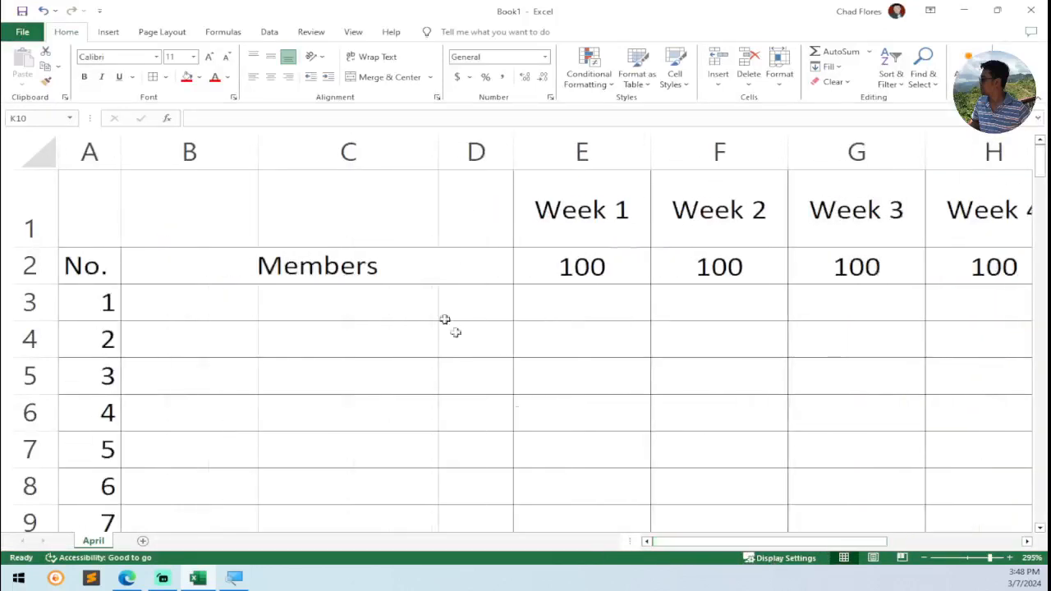
{"action": "left_click_drag", "start_coordinate": [93, 193], "coordinate": [481, 211]}
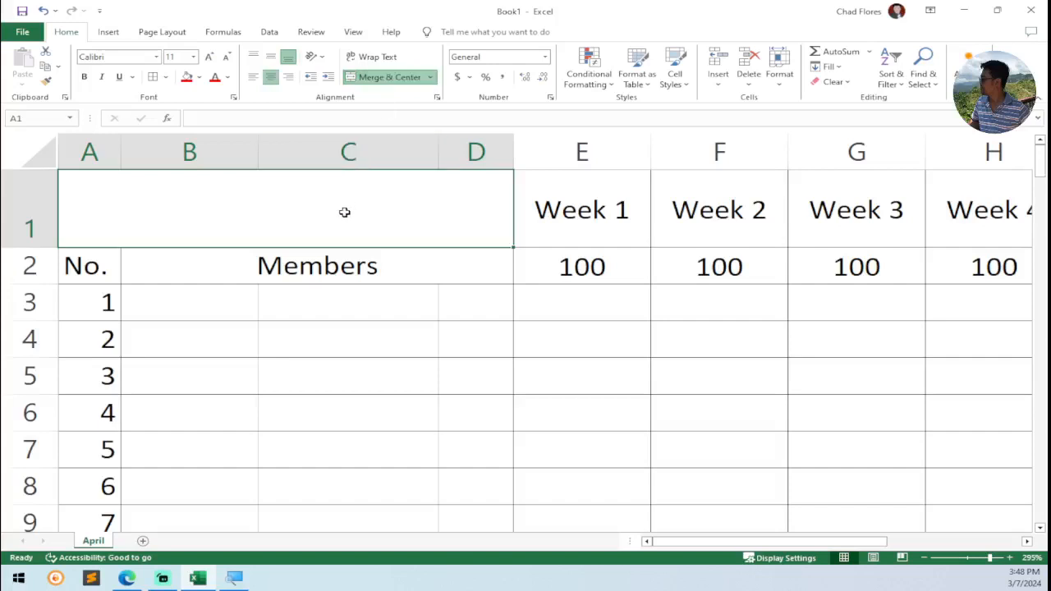
{"action": "left_click", "coordinate": [374, 301]}
{"action": "left_click", "coordinate": [389, 211]}
{"action": "left_click", "coordinate": [270, 57]}
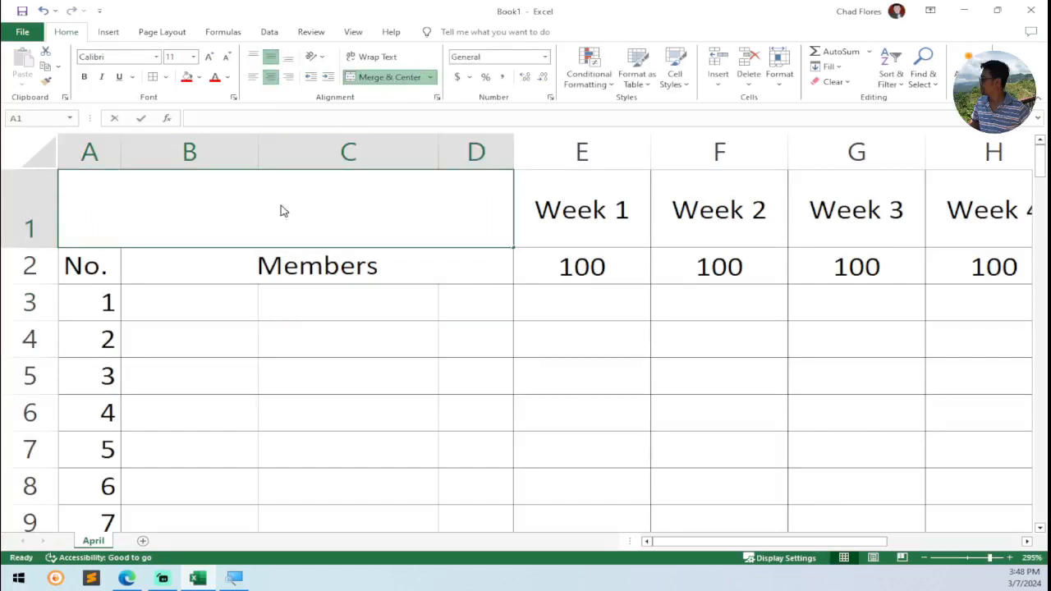
Step: Enter the title "Paluwagan System" in the merged cell A1
{"action": "double_click", "coordinate": [281, 205]}
{"action": "type", "text": "Pa"}
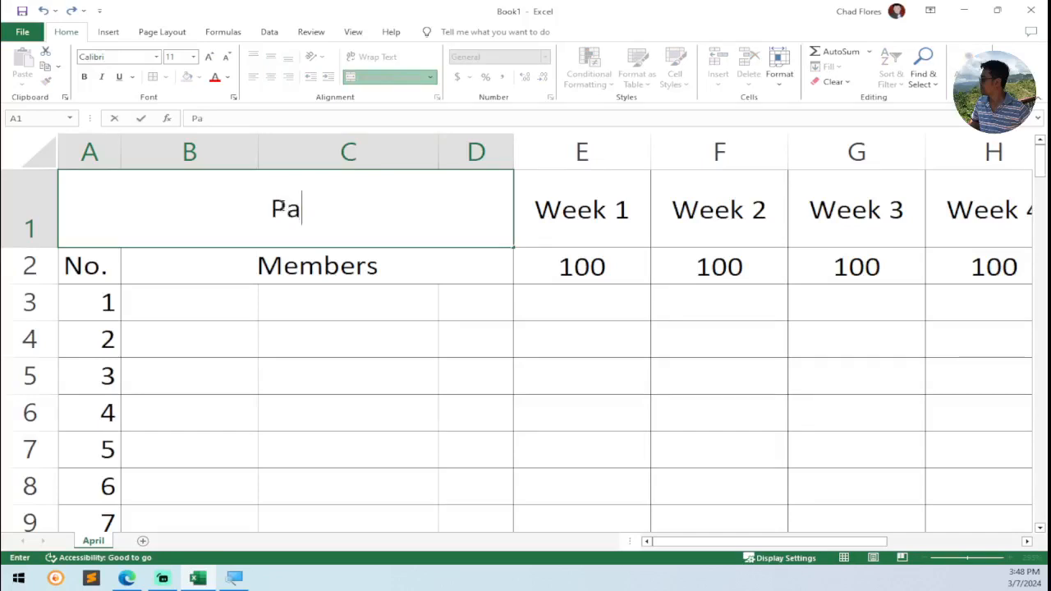
{"action": "type", "text": "luwagan System"}
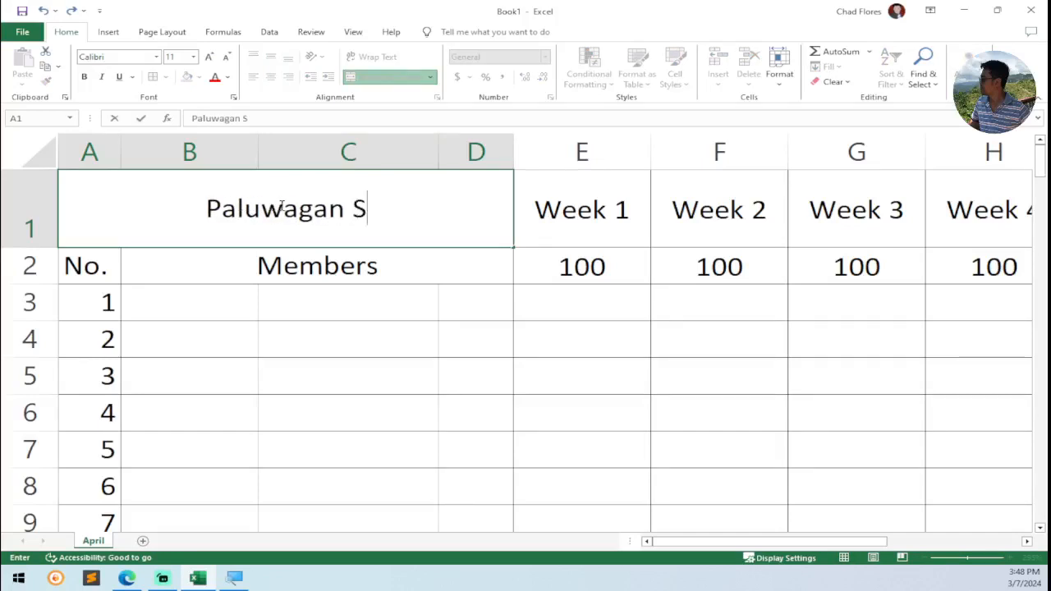
{"action": "key", "text": "Return"}
{"action": "key", "text": "ctrl+s"}
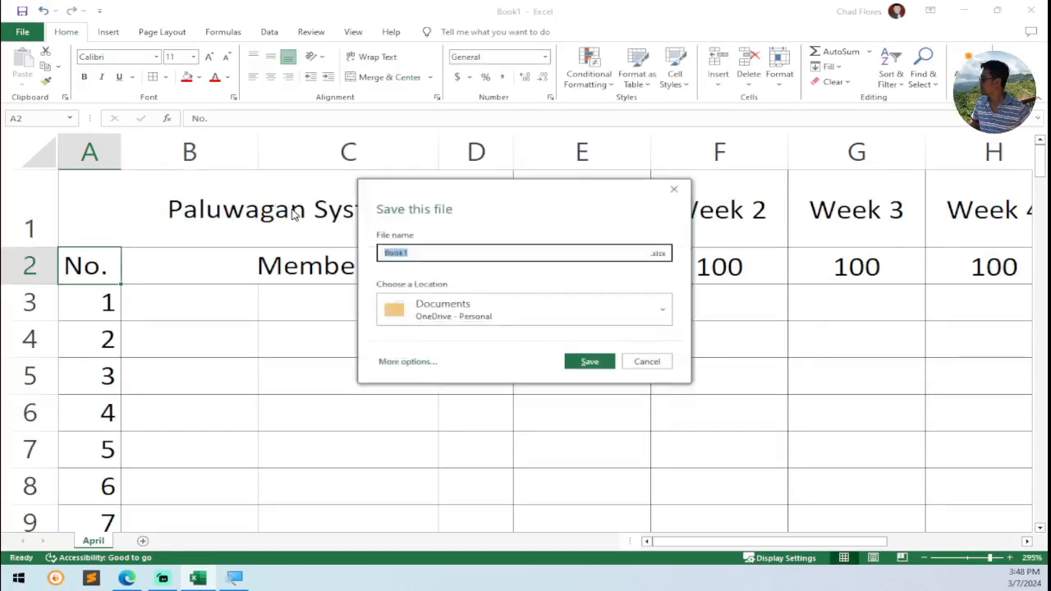
{"action": "left_click", "coordinate": [645, 362]}
Step: Fill the "Paluwagan System" title cell with light blue
{"action": "key", "text": "Up"}
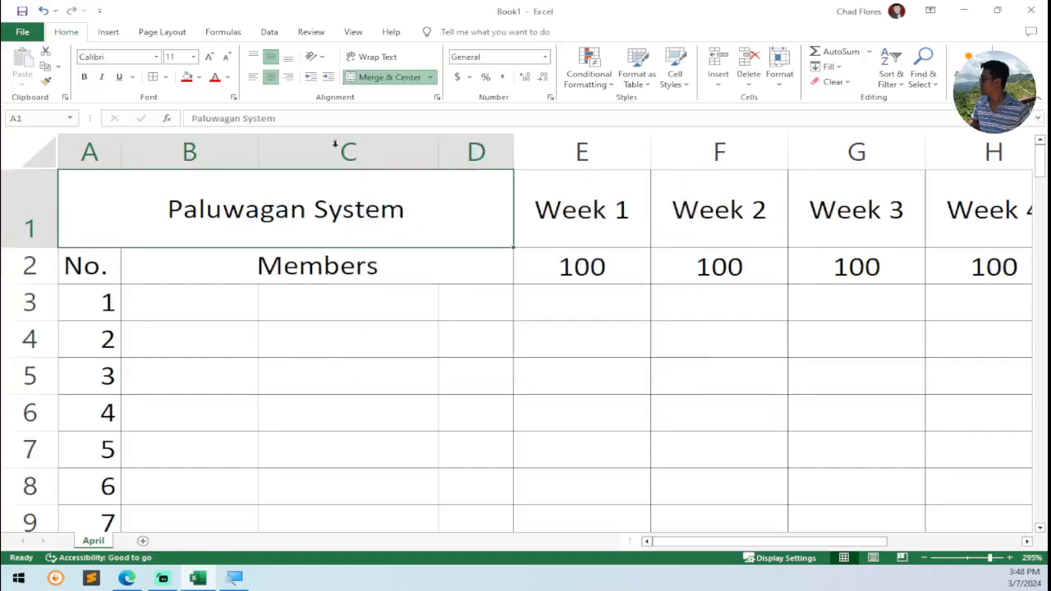
{"action": "left_click", "coordinate": [197, 78]}
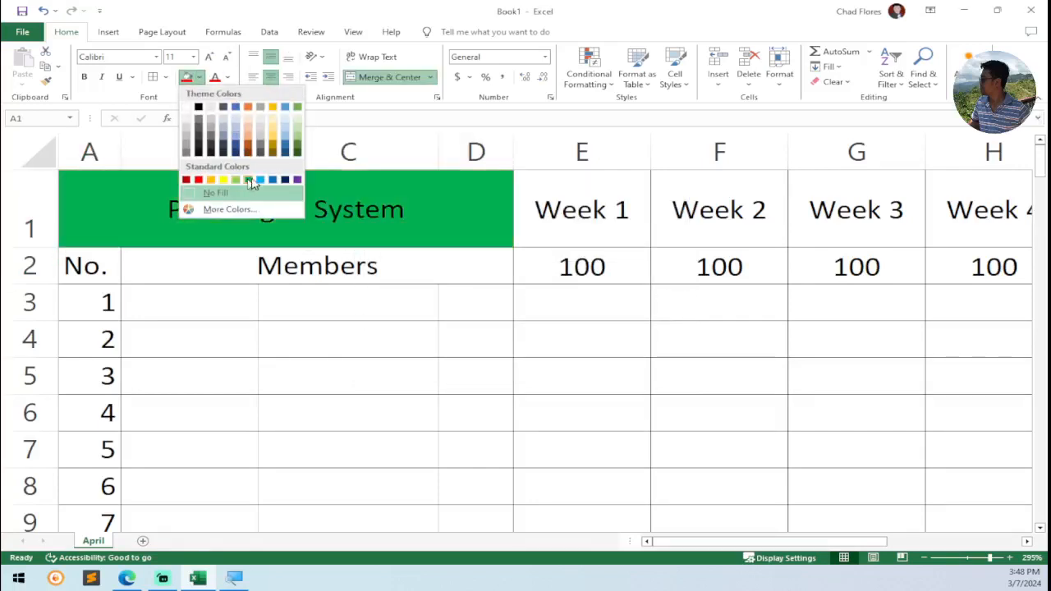
{"action": "left_click", "coordinate": [263, 181]}
{"action": "left_click", "coordinate": [485, 344]}
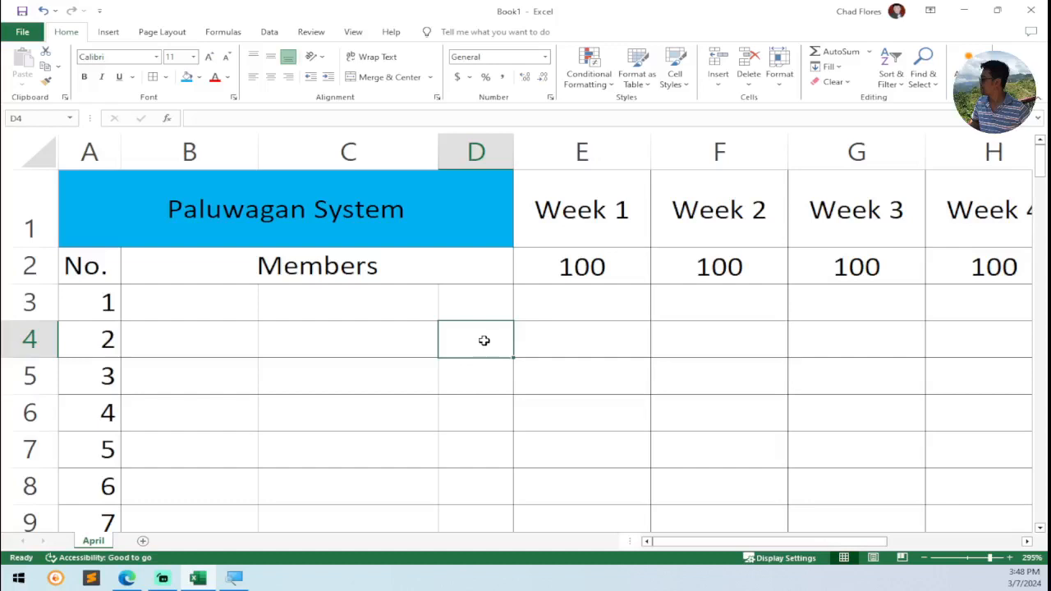
Step: Fill the Week 1 header cell with dark red and the Week 2 header cell with orange
{"action": "left_click", "coordinate": [632, 239]}
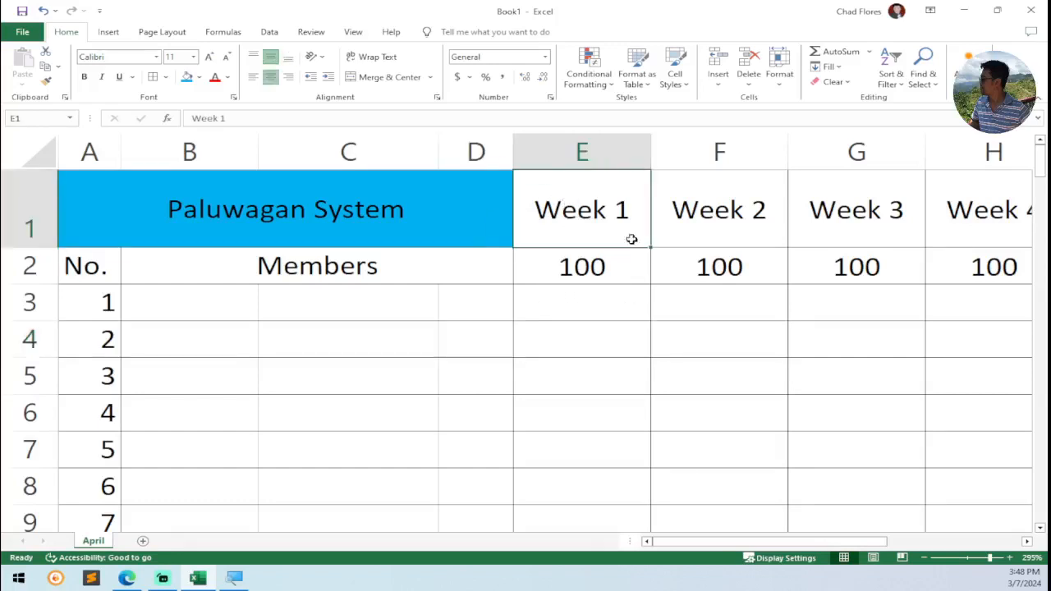
{"action": "left_click", "coordinate": [198, 78]}
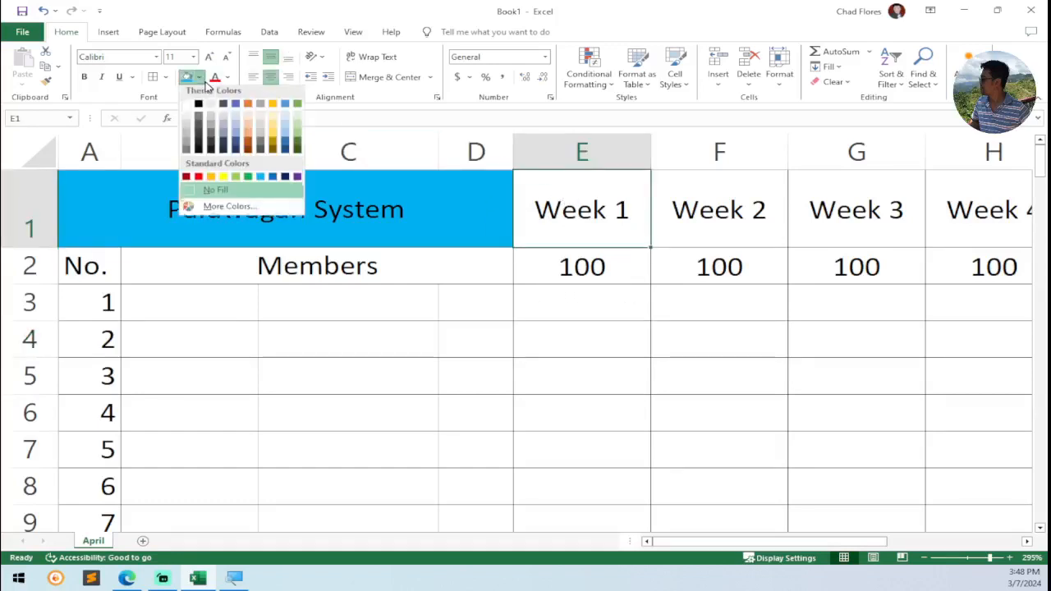
{"action": "left_click", "coordinate": [197, 179]}
{"action": "left_click", "coordinate": [695, 212]}
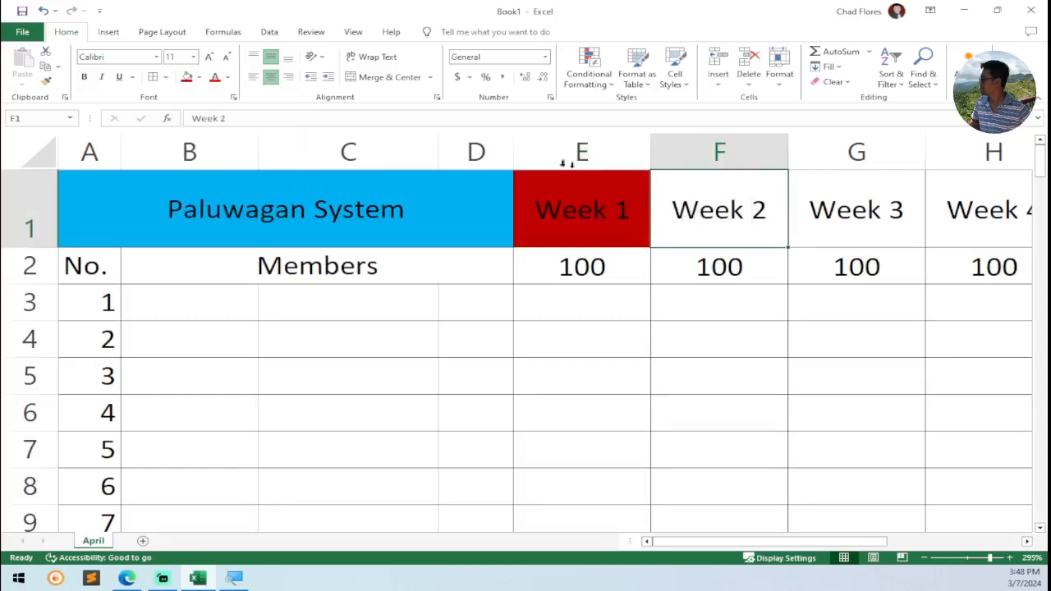
{"action": "left_click", "coordinate": [199, 78]}
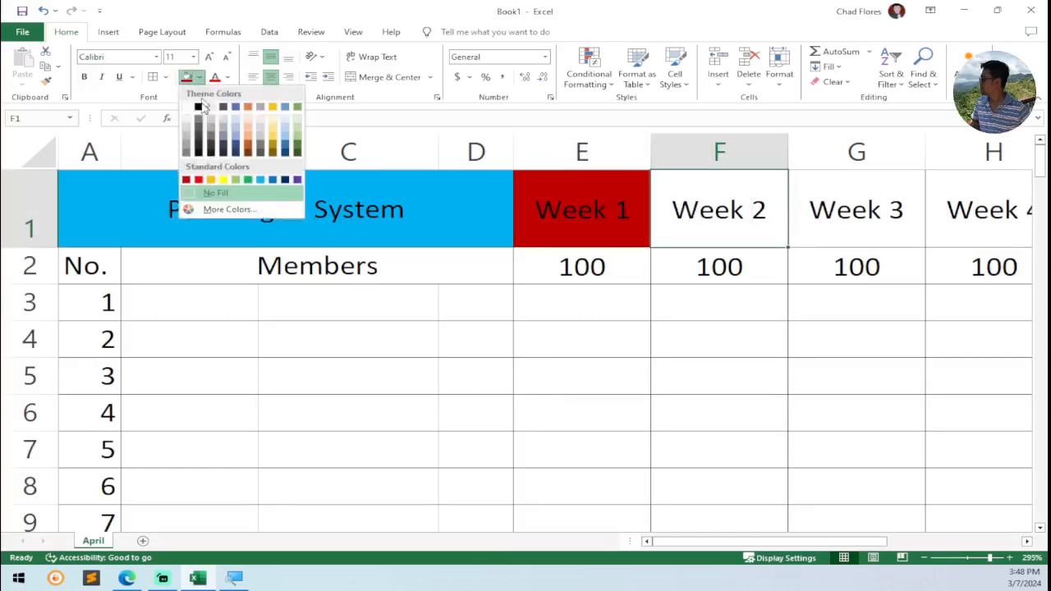
{"action": "left_click", "coordinate": [210, 179]}
Step: Fill the Week 3 header cell with blue and the Week 4 header cell with dark blue
{"action": "left_click", "coordinate": [860, 215]}
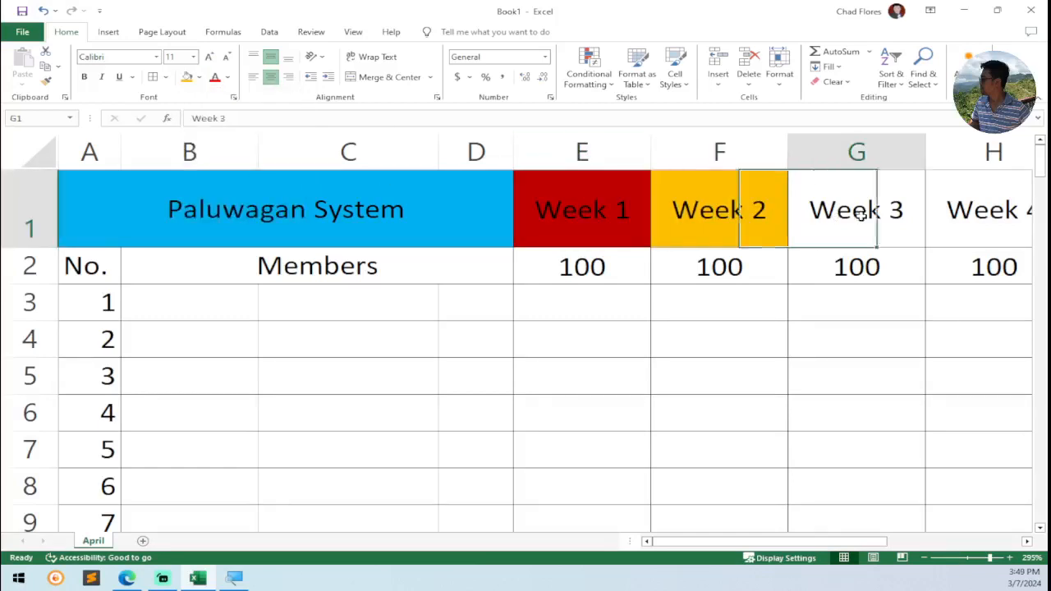
{"action": "left_click", "coordinate": [200, 77]}
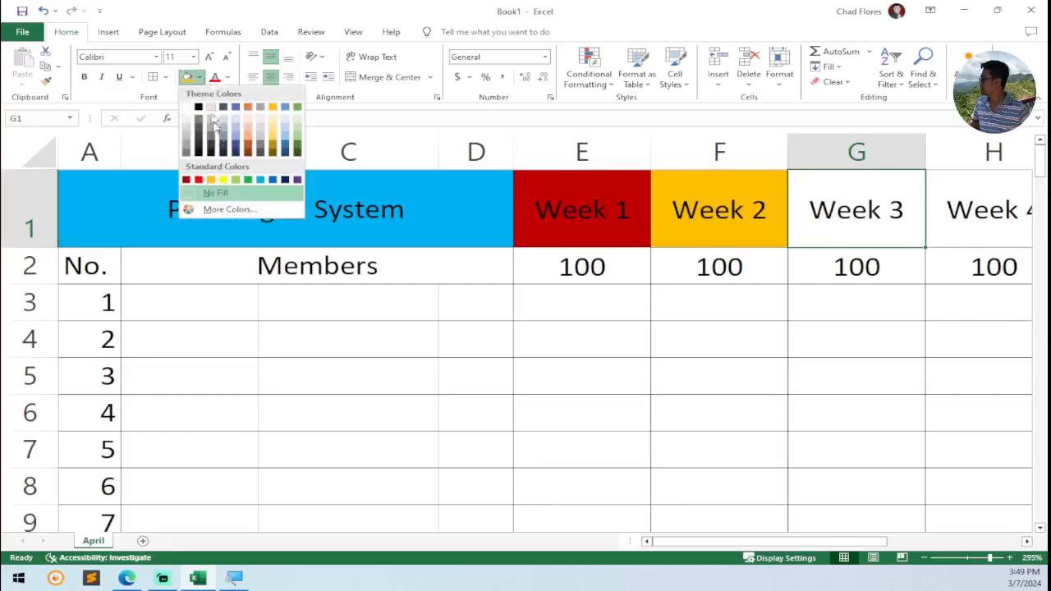
{"action": "left_click", "coordinate": [272, 180]}
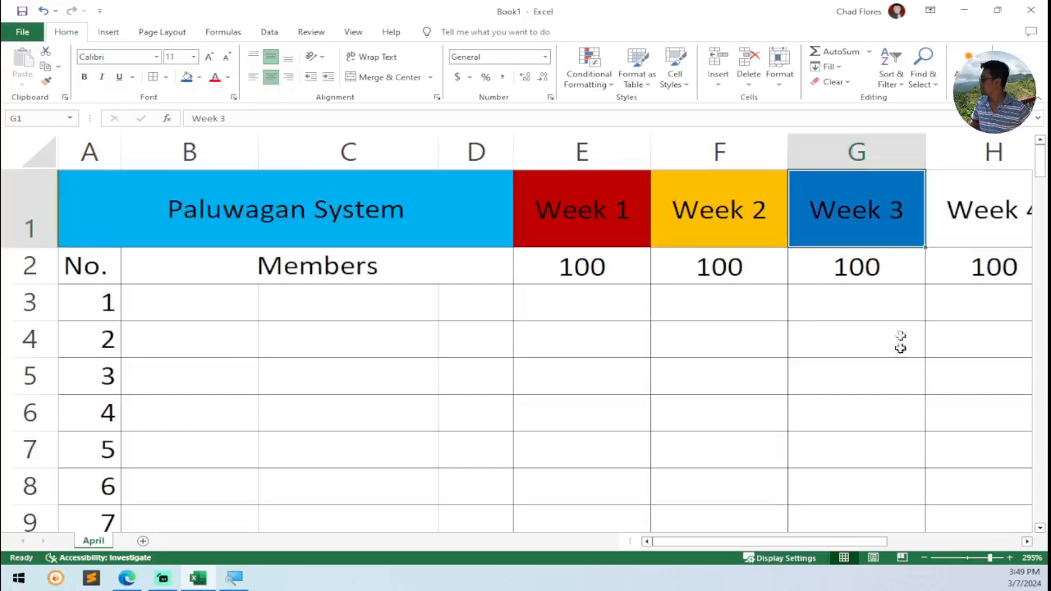
{"action": "left_click_drag", "start_coordinate": [846, 544], "coordinate": [871, 544]}
{"action": "left_click", "coordinate": [796, 211]}
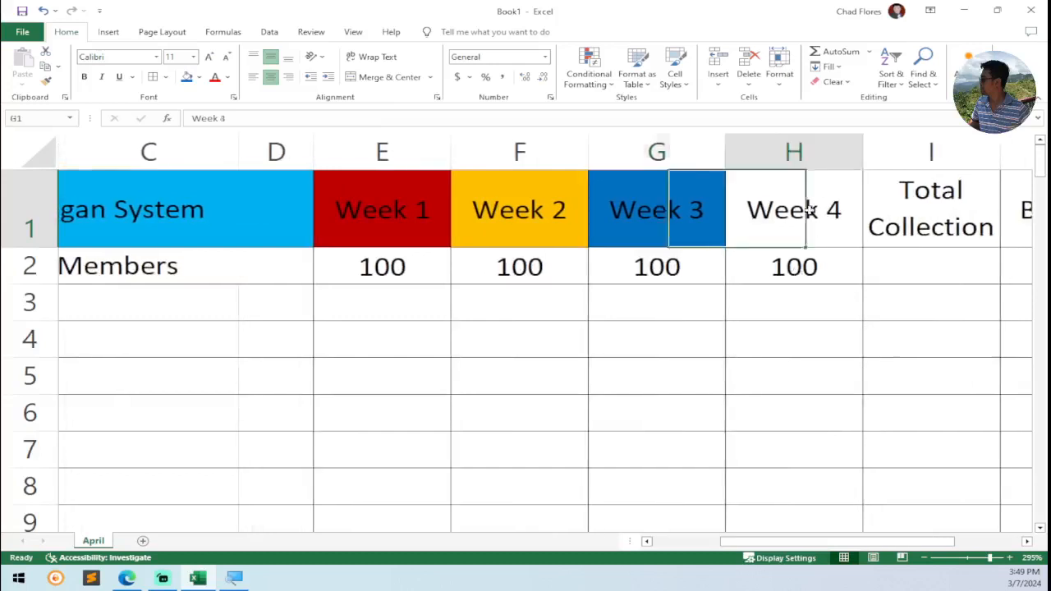
{"action": "left_click", "coordinate": [202, 77]}
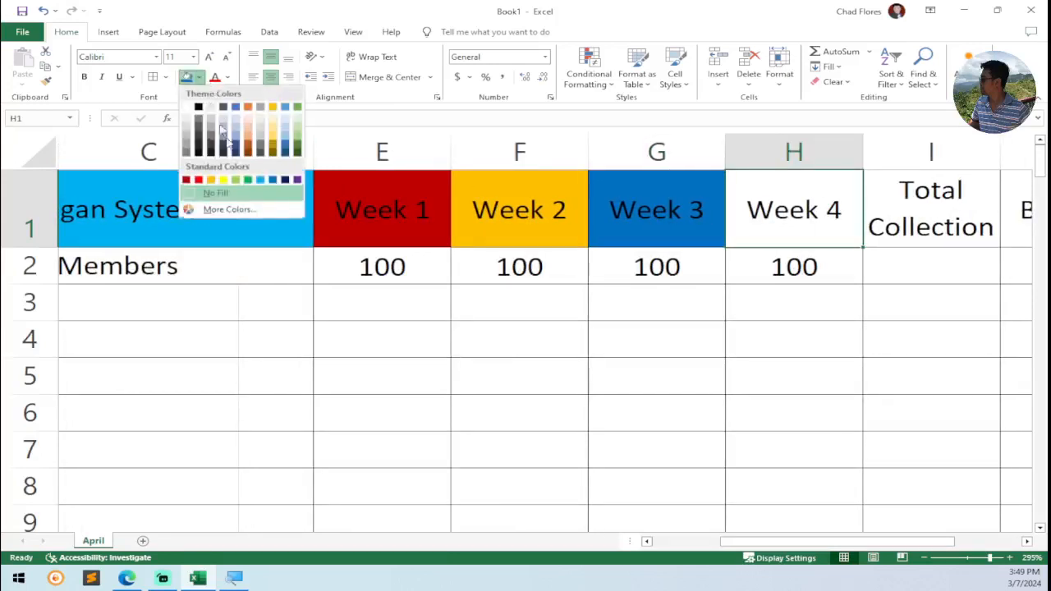
{"action": "left_click", "coordinate": [288, 182]}
Step: Fill the Total Collection header cell with orange
{"action": "left_click", "coordinate": [922, 192]}
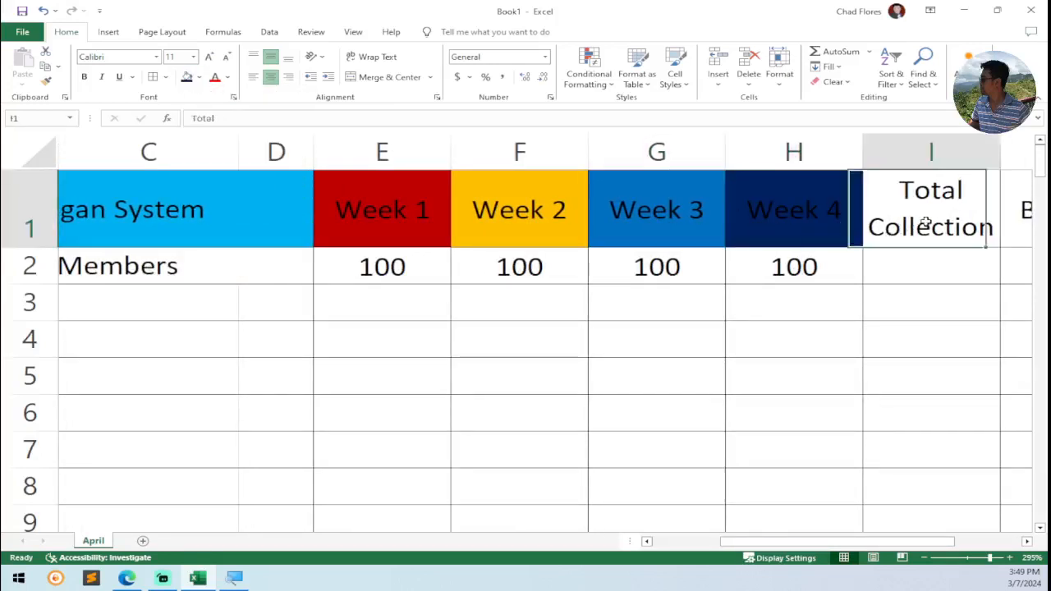
{"action": "left_click", "coordinate": [202, 78]}
{"action": "left_click", "coordinate": [214, 181]}
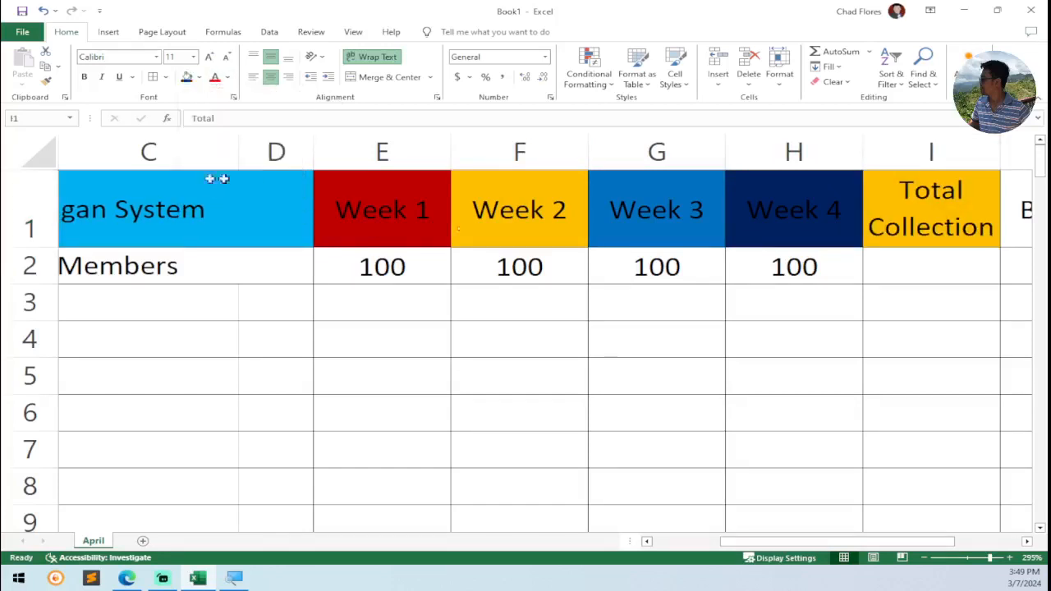
{"action": "left_click", "coordinate": [708, 313]}
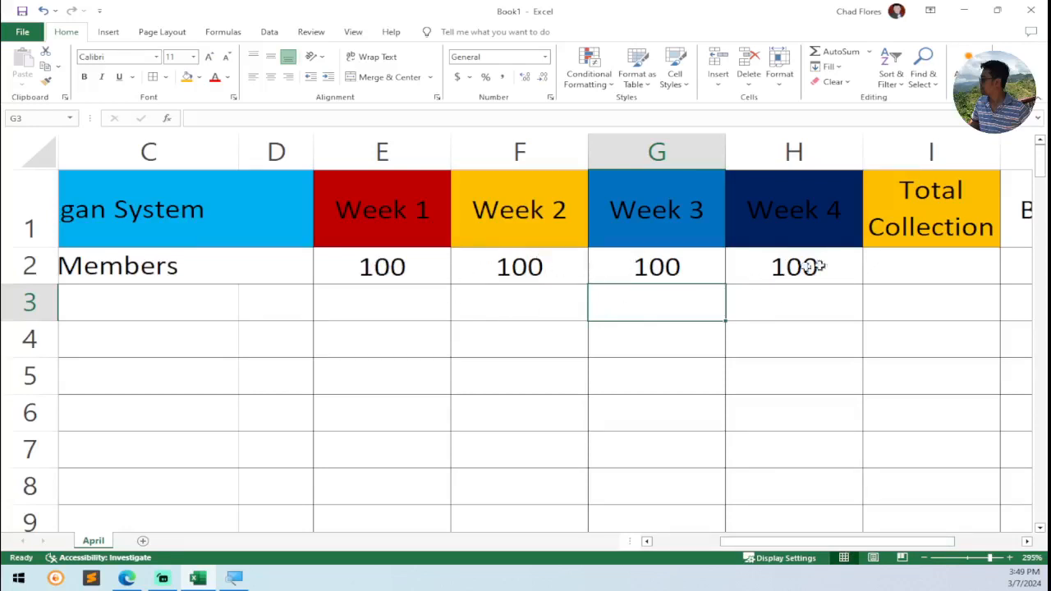
{"action": "left_click", "coordinate": [898, 273]}
{"action": "type", "text": "="}
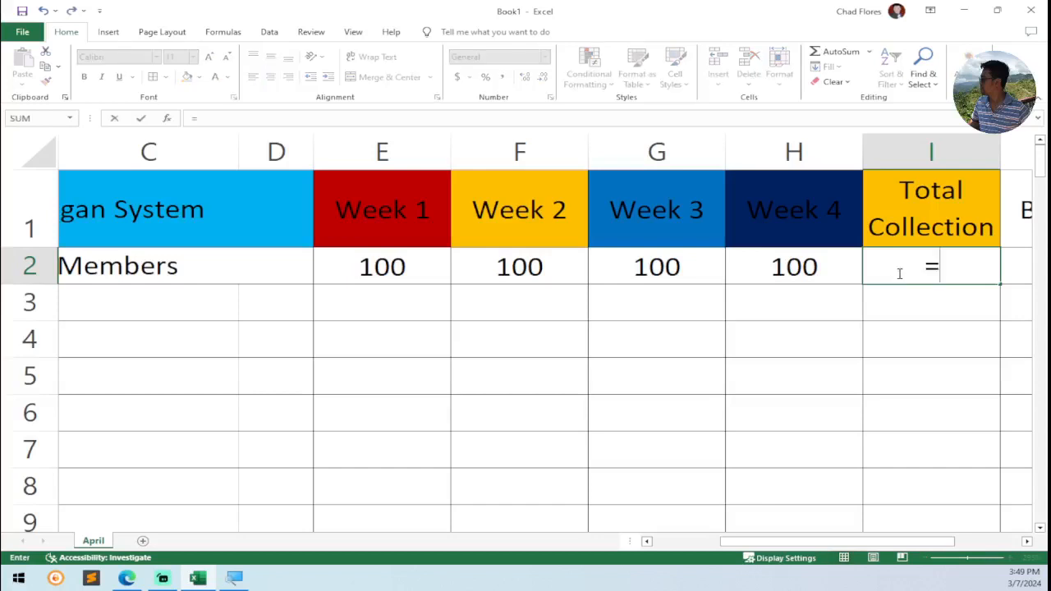
{"action": "left_click_drag", "start_coordinate": [872, 542], "coordinate": [887, 545]}
{"action": "type", "text": "sum"}
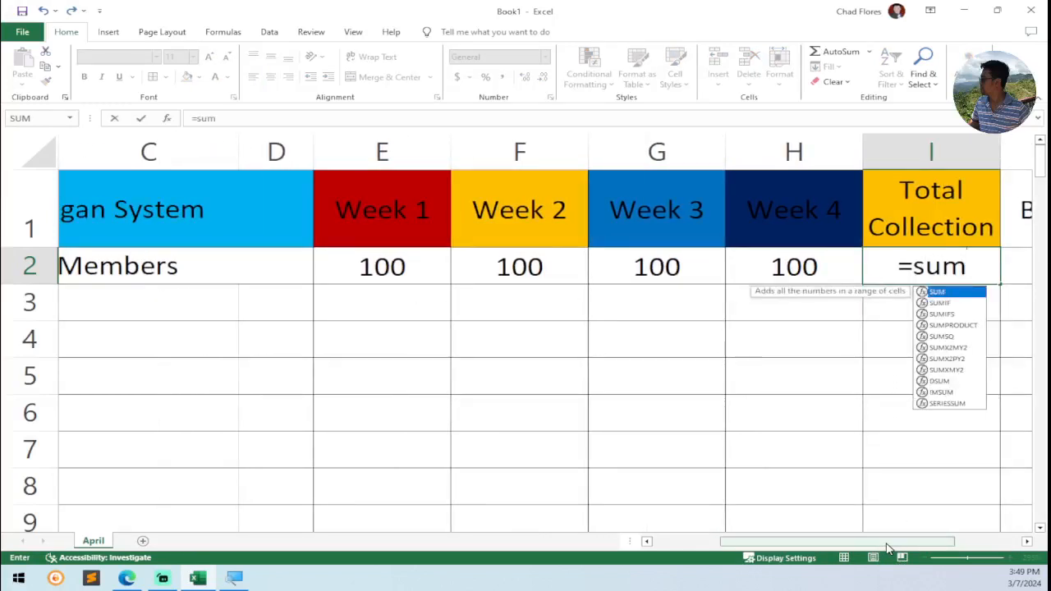
{"action": "key", "text": "BackSpace"}
{"action": "key", "text": "BackSpace"}
{"action": "key", "text": "BackSpace"}
{"action": "key", "text": "BackSpace"}
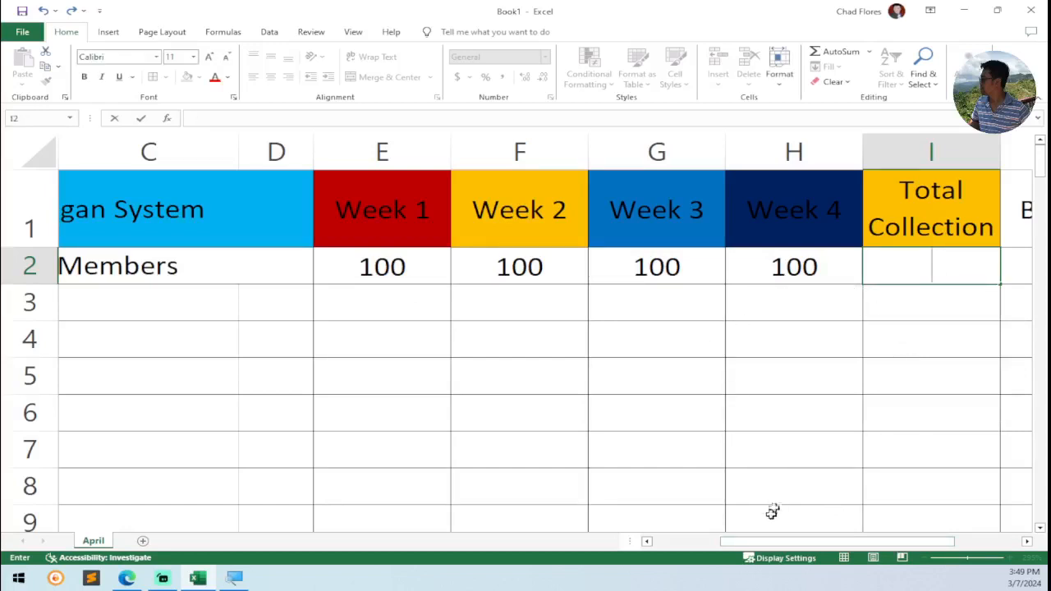
Step: Add an AutoSum formula in I2 under Total Collection that totals the weekly amounts in E2 to H2
{"action": "left_click_drag", "start_coordinate": [782, 546], "coordinate": [811, 546]}
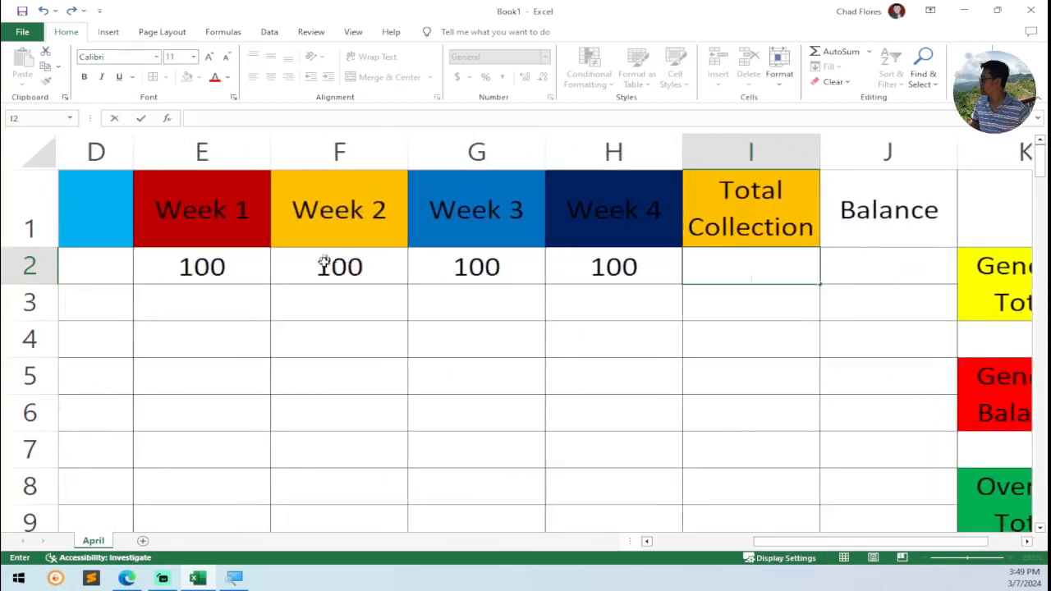
{"action": "left_click_drag", "start_coordinate": [164, 263], "coordinate": [638, 264]}
{"action": "left_click", "coordinate": [763, 268]}
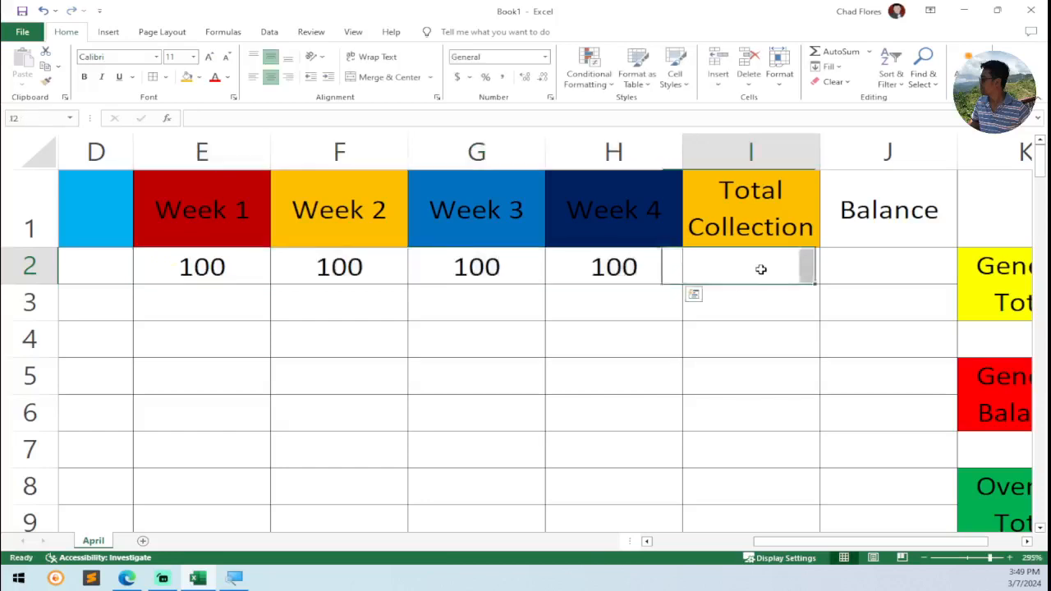
{"action": "left_click", "coordinate": [833, 53]}
{"action": "key", "text": "Return"}
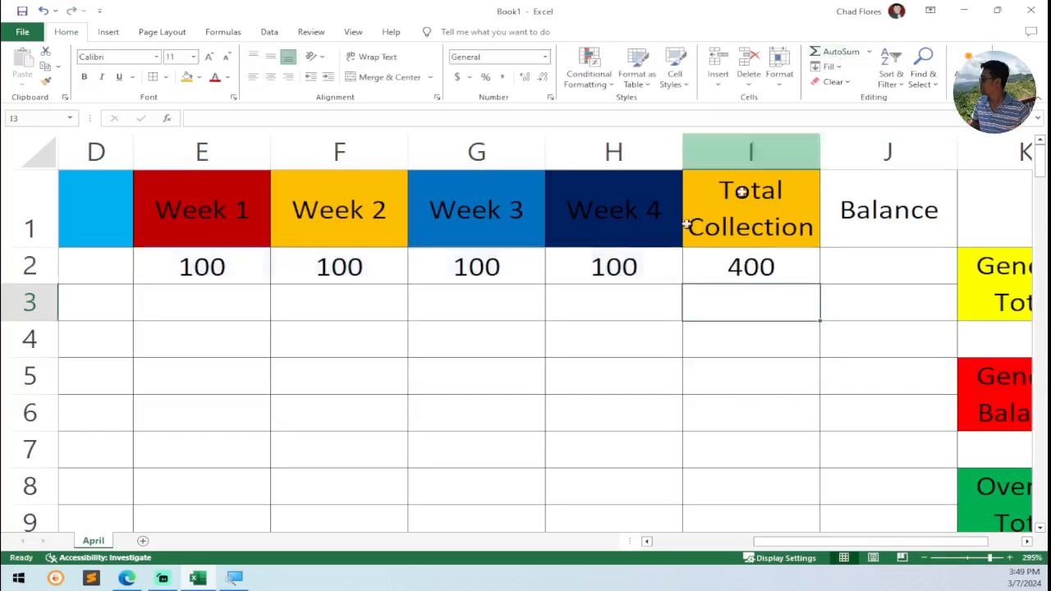
Step: Set the Week 1 amount in E2 and the Week 2 amount in F2 to 70
{"action": "left_click", "coordinate": [203, 271]}
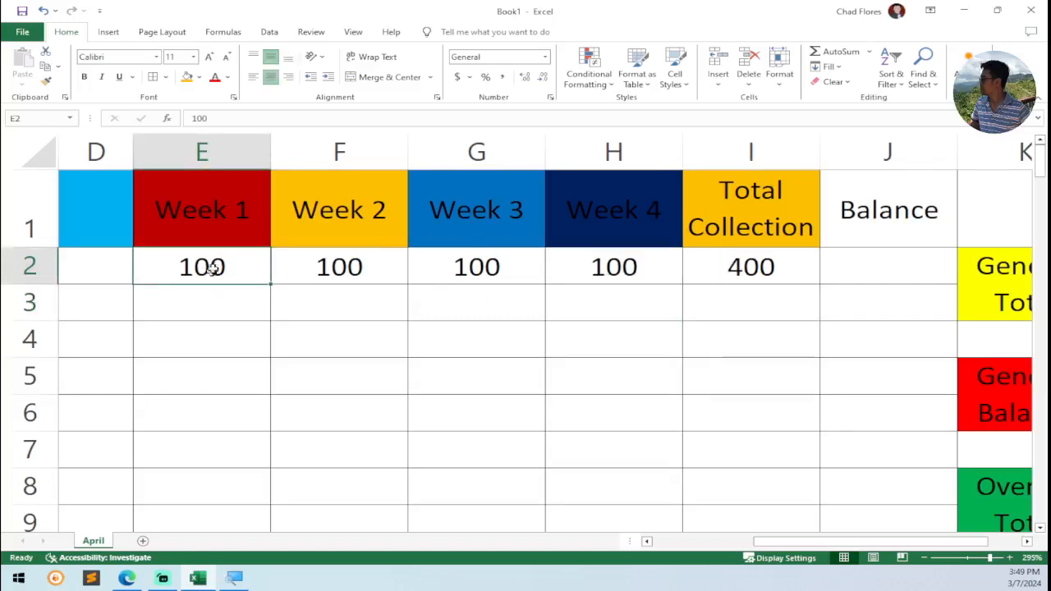
{"action": "type", "text": "70"}
{"action": "key", "text": "Return"}
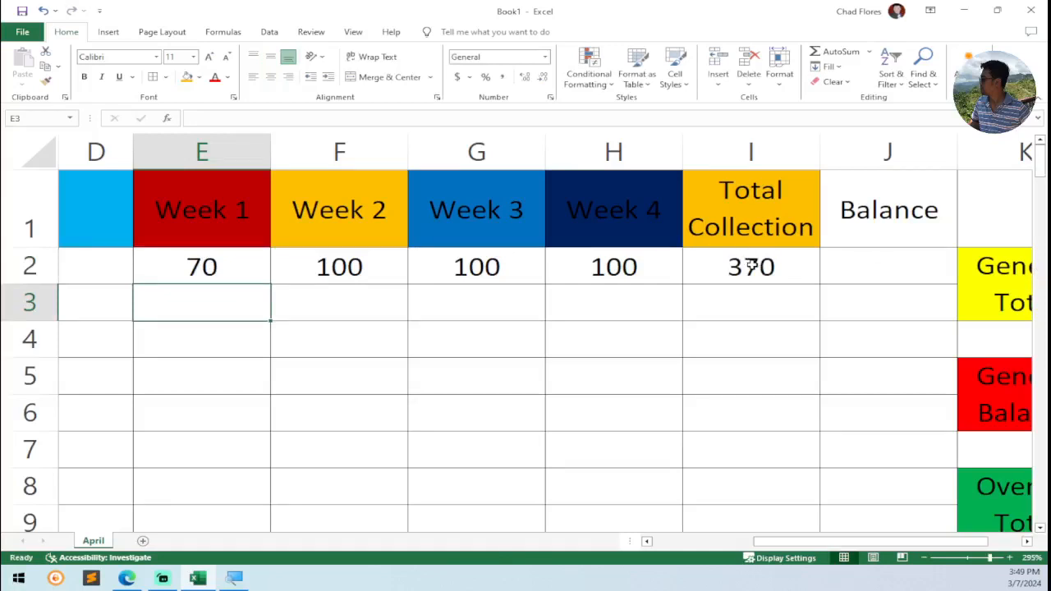
{"action": "left_click", "coordinate": [209, 268]}
{"action": "left_click", "coordinate": [355, 266]}
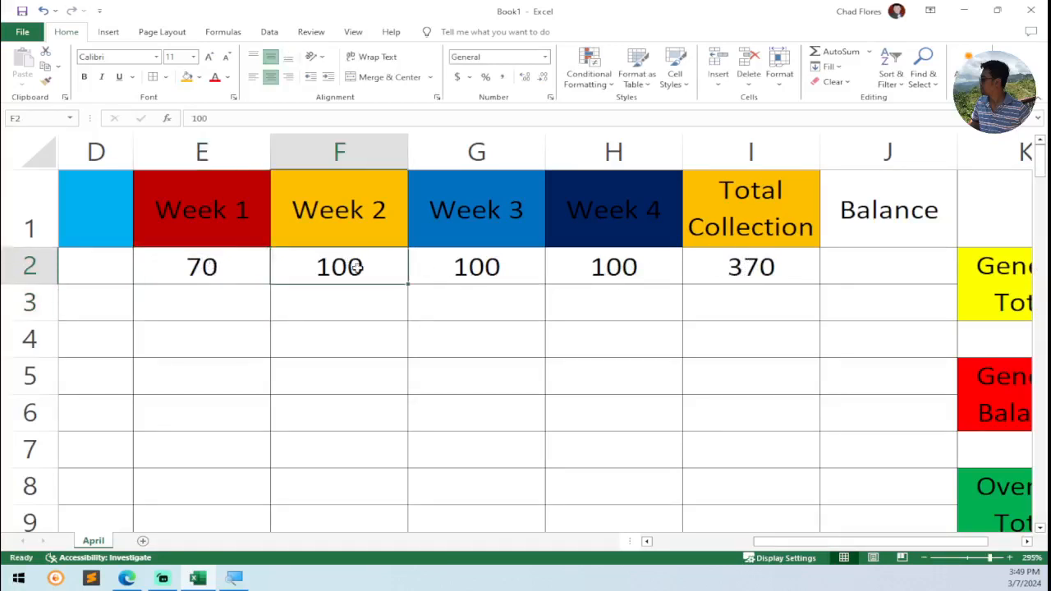
{"action": "type", "text": "70"}
{"action": "key", "text": "Return"}
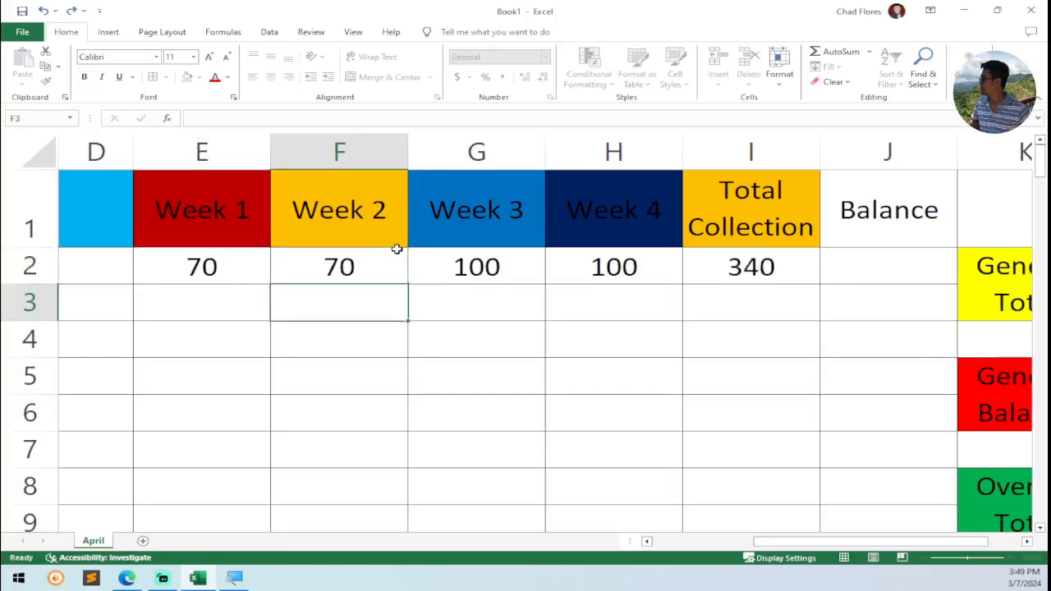
Step: Set the Week 3 amount in G2 and the Week 4 amount in H2 to 70
{"action": "left_click", "coordinate": [772, 276]}
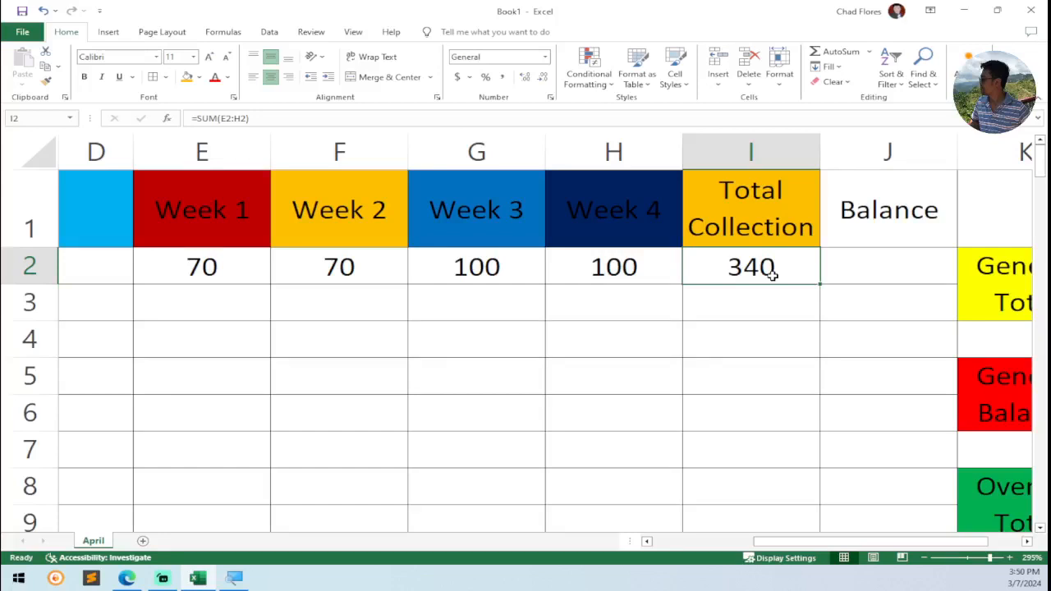
{"action": "left_click", "coordinate": [460, 270]}
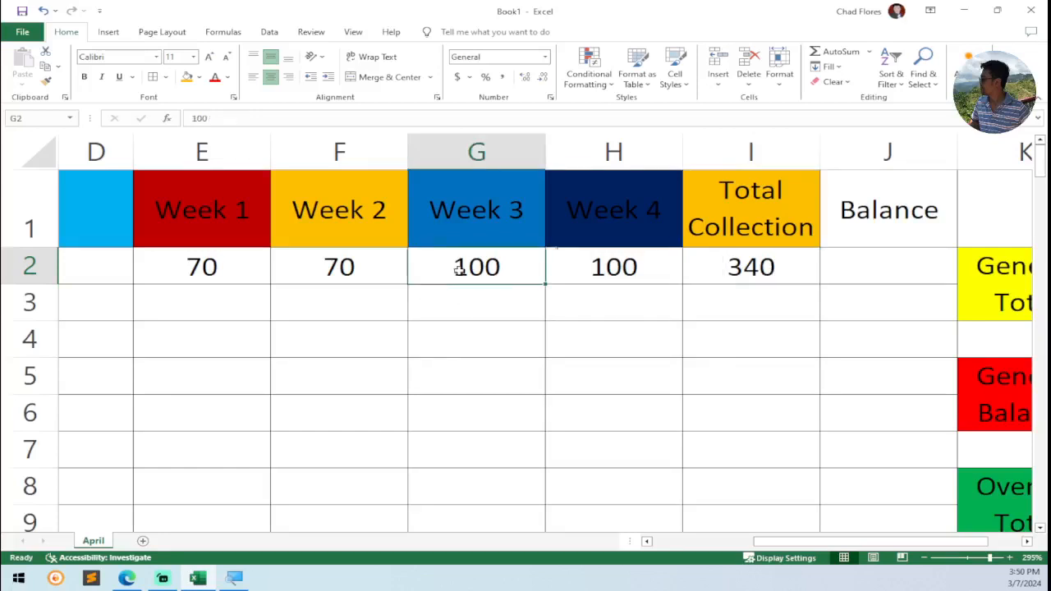
{"action": "type", "text": "70"}
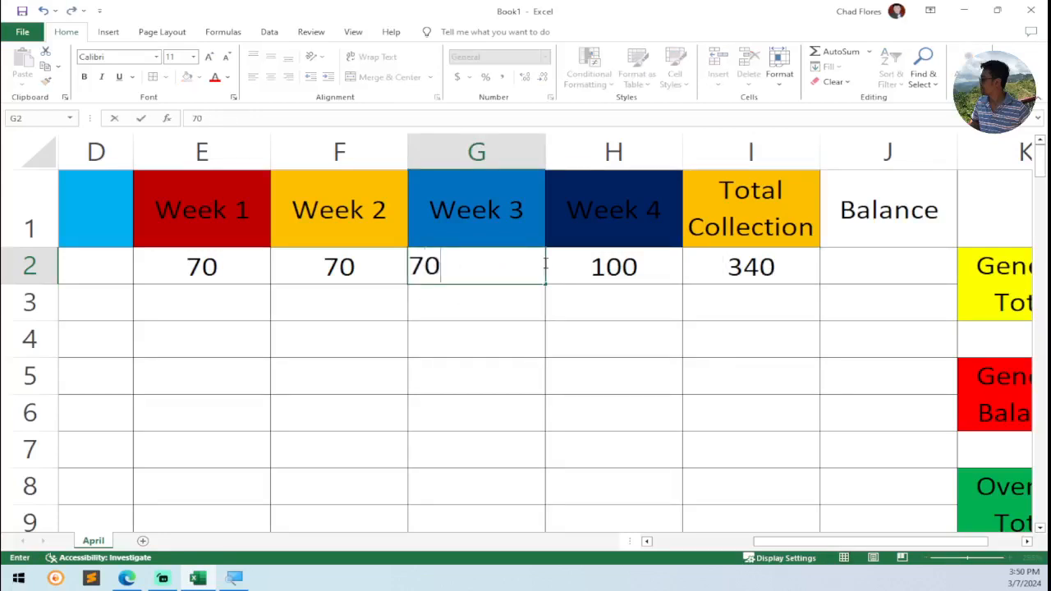
{"action": "left_click", "coordinate": [615, 274]}
{"action": "type", "text": "70"}
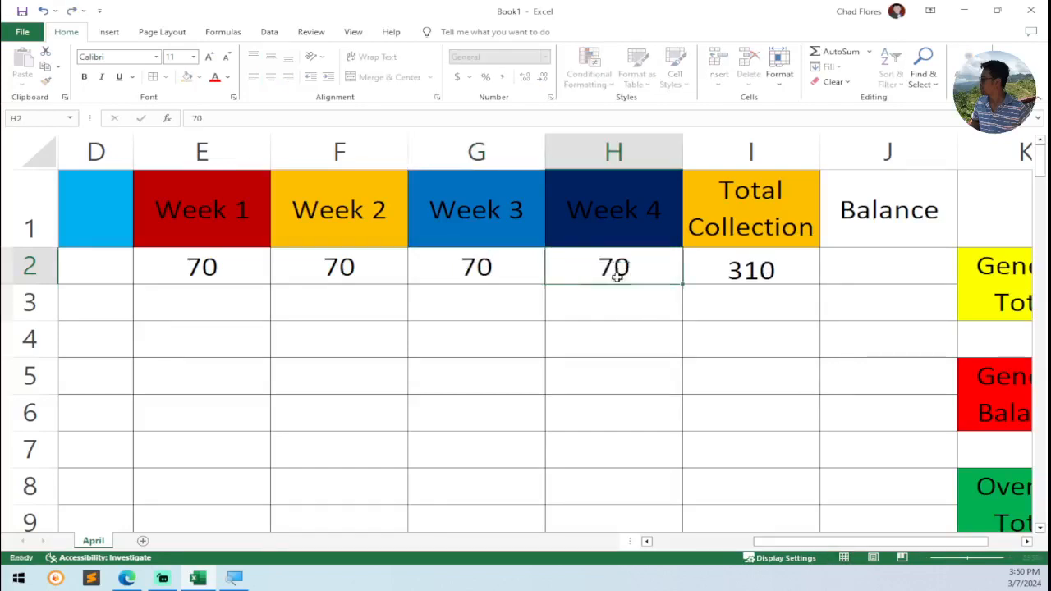
Step: Finish the Week 4 entry in H2 and fill the Balance header cell J1 with red
{"action": "key", "text": "Return"}
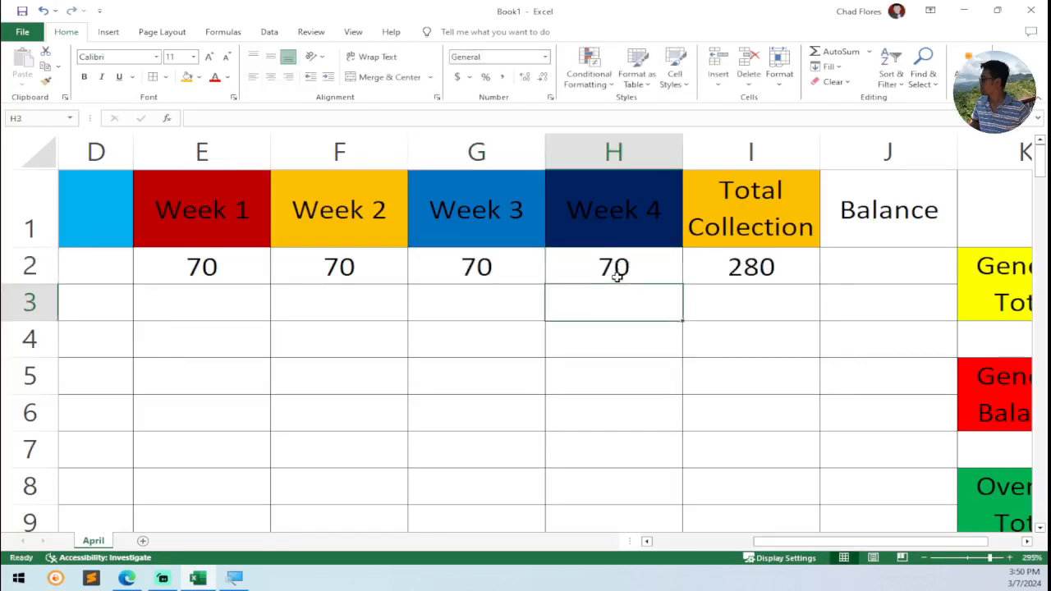
{"action": "left_click", "coordinate": [763, 273]}
{"action": "left_click_drag", "start_coordinate": [795, 545], "coordinate": [823, 544]}
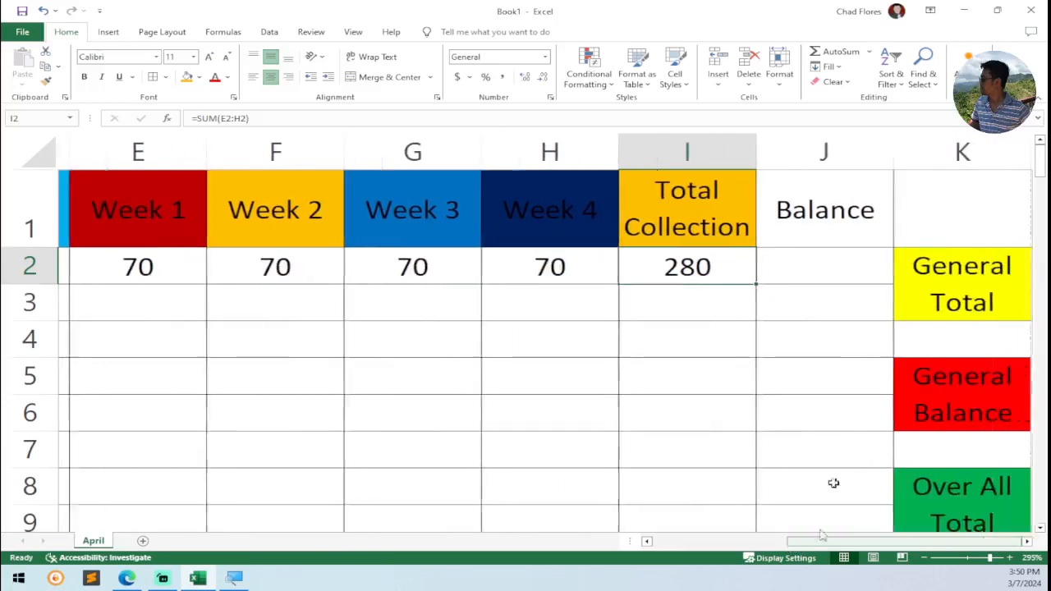
{"action": "left_click", "coordinate": [829, 221]}
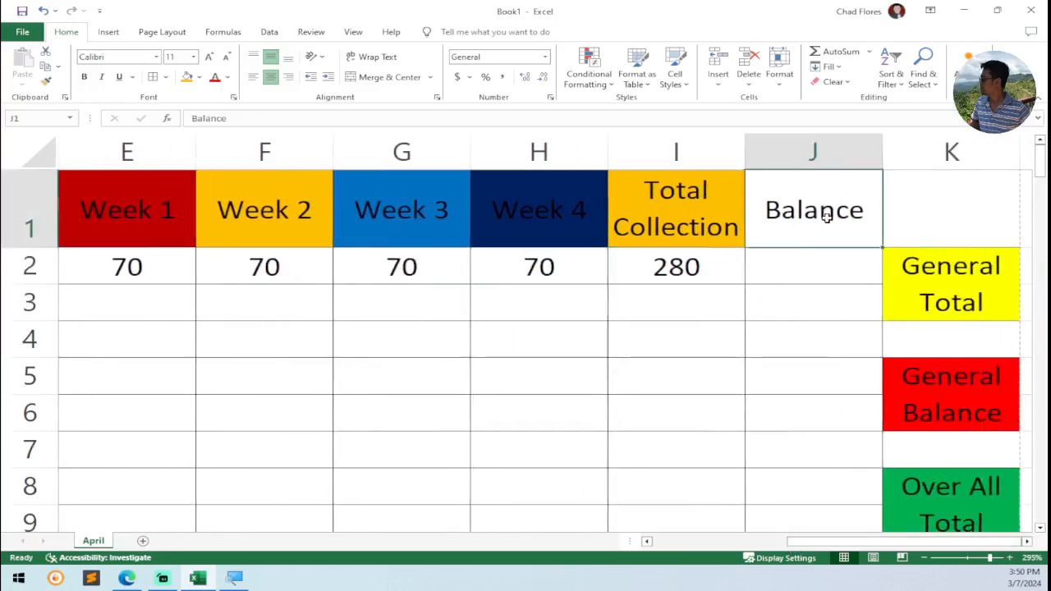
{"action": "left_click", "coordinate": [200, 78]}
{"action": "left_click", "coordinate": [202, 184]}
{"action": "left_click", "coordinate": [595, 294]}
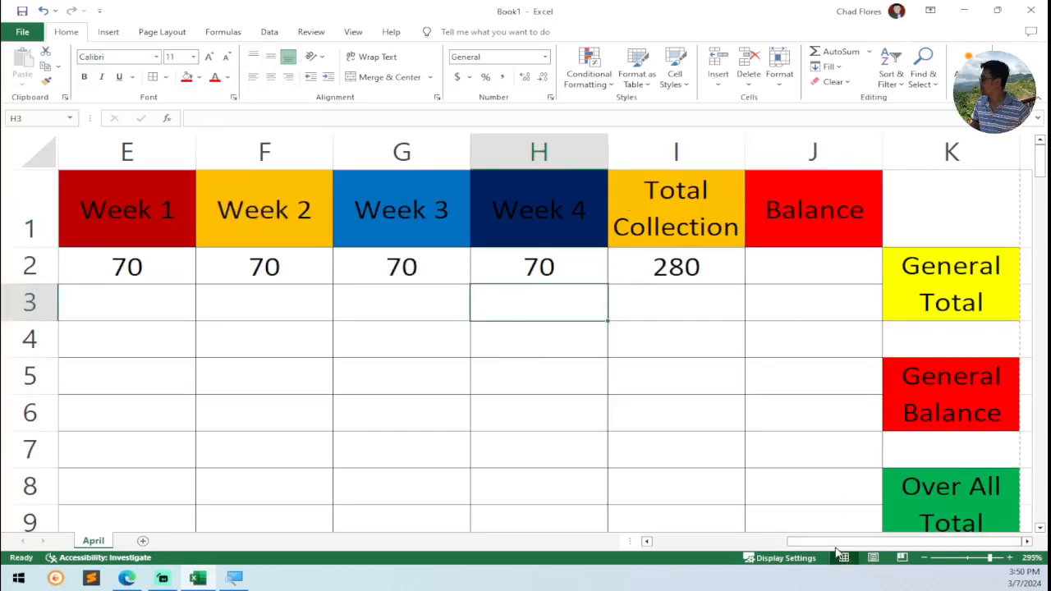
Step: Enter the first member's last name in B3, first name after a comma in C3 and middle initial in D3
{"action": "left_click_drag", "start_coordinate": [837, 544], "coordinate": [704, 544]}
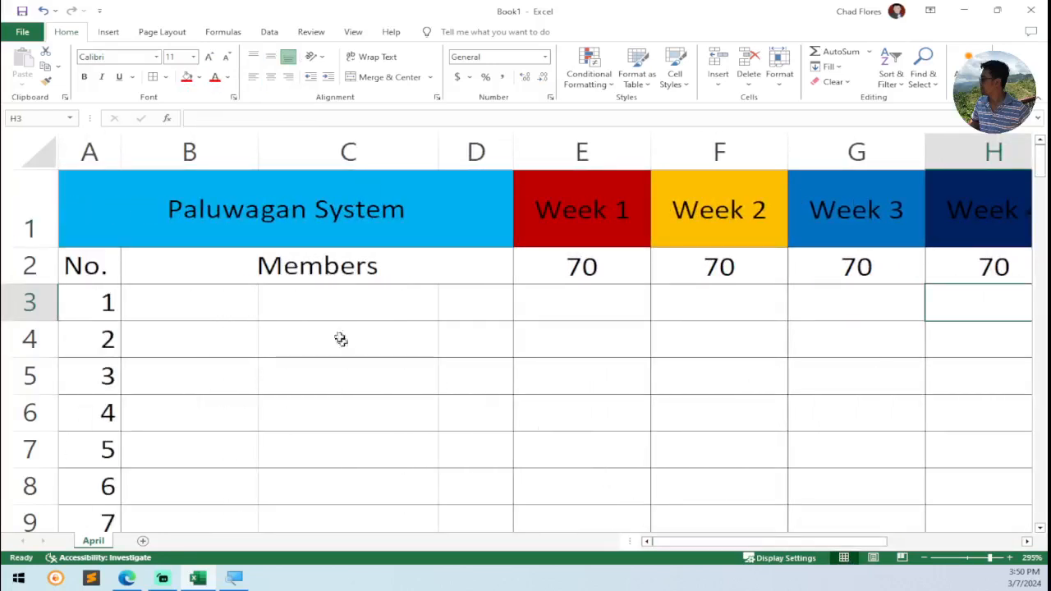
{"action": "left_click", "coordinate": [194, 294]}
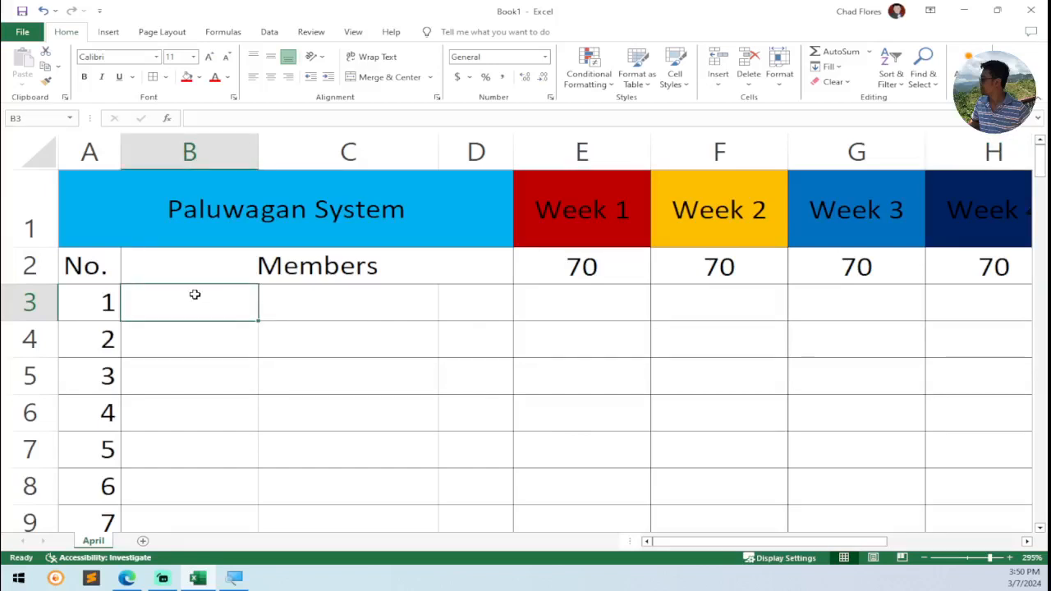
{"action": "type", "text": "Dea"}
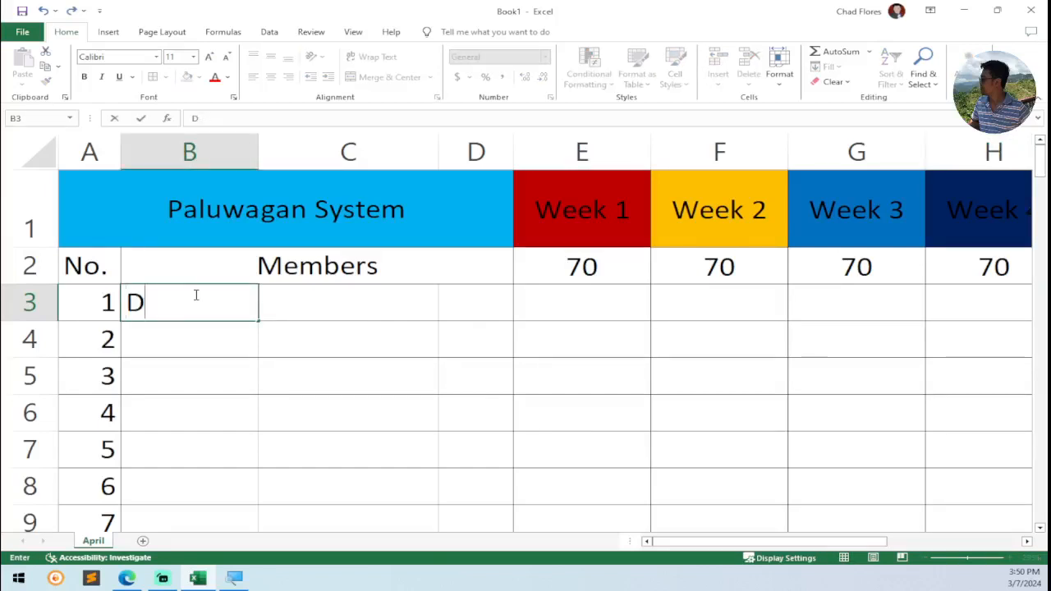
{"action": "key", "text": "BackSpace"}
{"action": "type", "text": "Dela"}
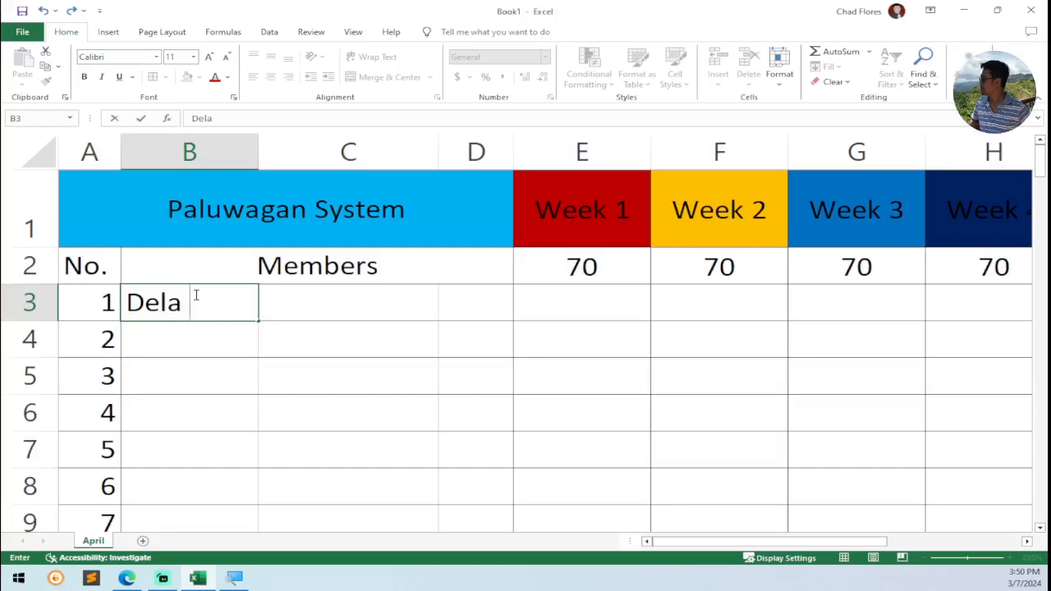
{"action": "type", "text": " Cruz"}
{"action": "key", "text": "Tab"}
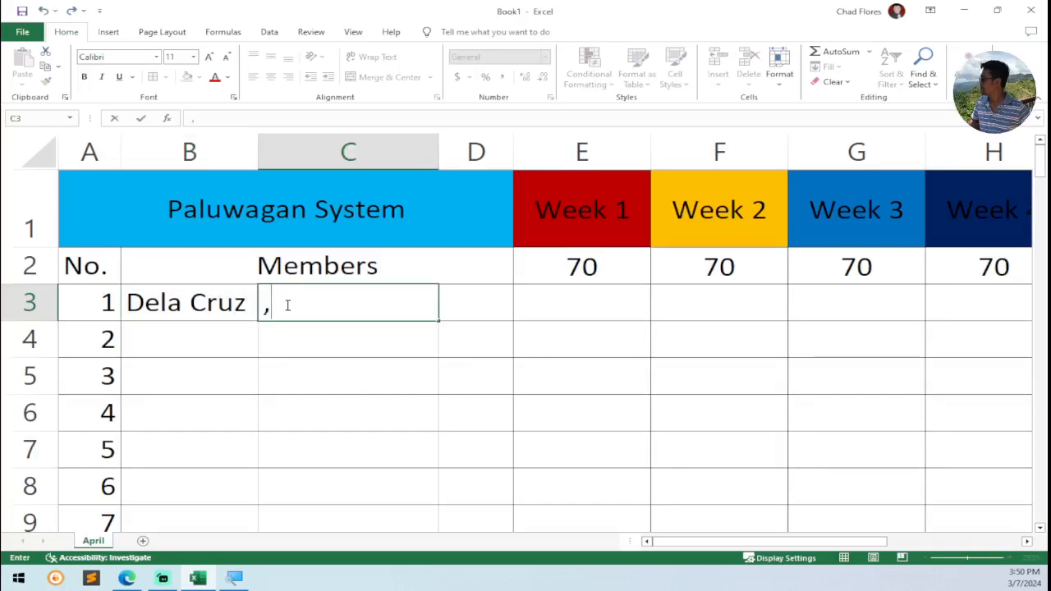
{"action": "type", "text": ", Cr"}
{"action": "key", "text": "BackSpace"}
{"action": "type", "text": "Juan"}
{"action": "key", "text": "Tab"}
{"action": "type", "text": "D"}
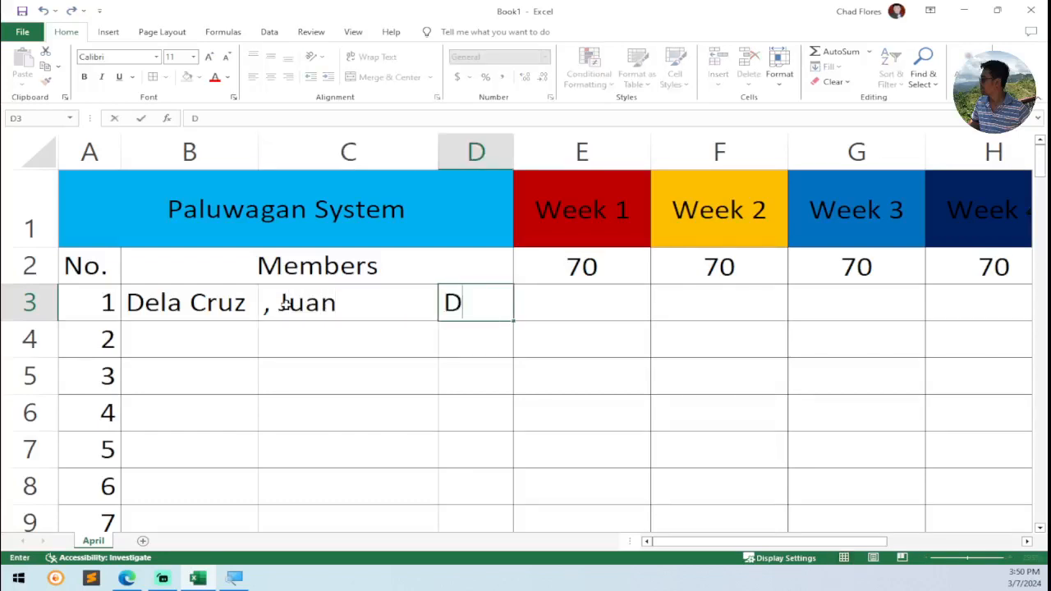
Step: Enter the second member's last name in B4, first name after a comma in C4 and middle initial in D4
{"action": "left_click", "coordinate": [193, 337]}
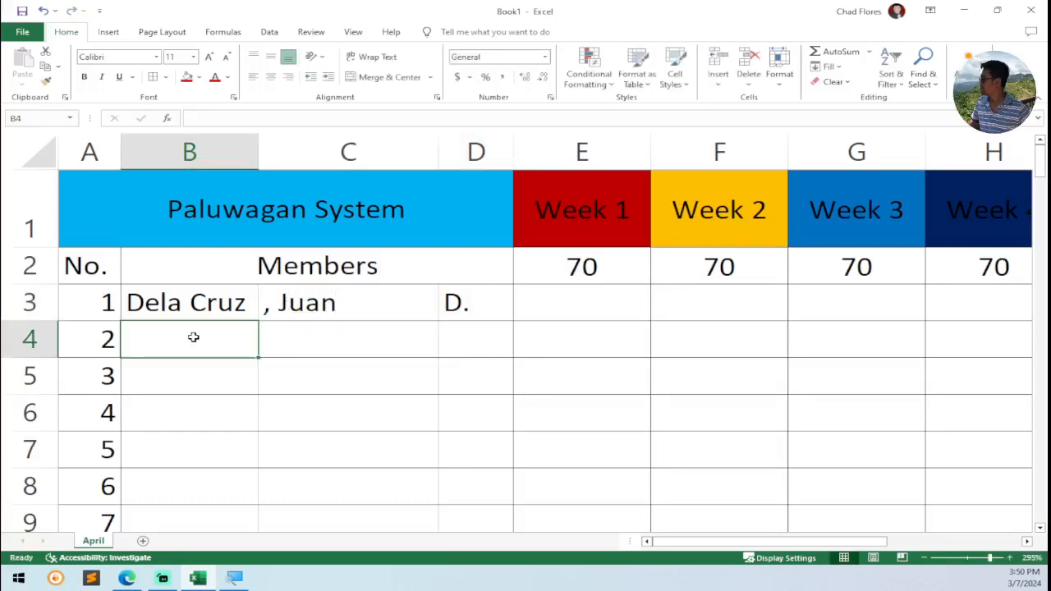
{"action": "type", "text": "Makiling"}
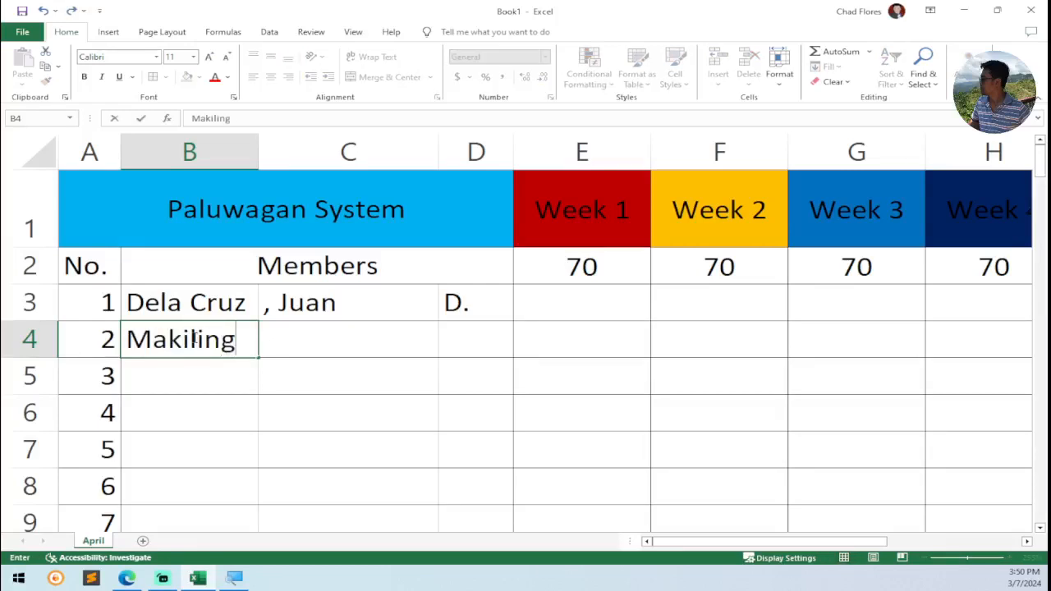
{"action": "key", "text": "Tab"}
{"action": "type", "text": ", Ma"}
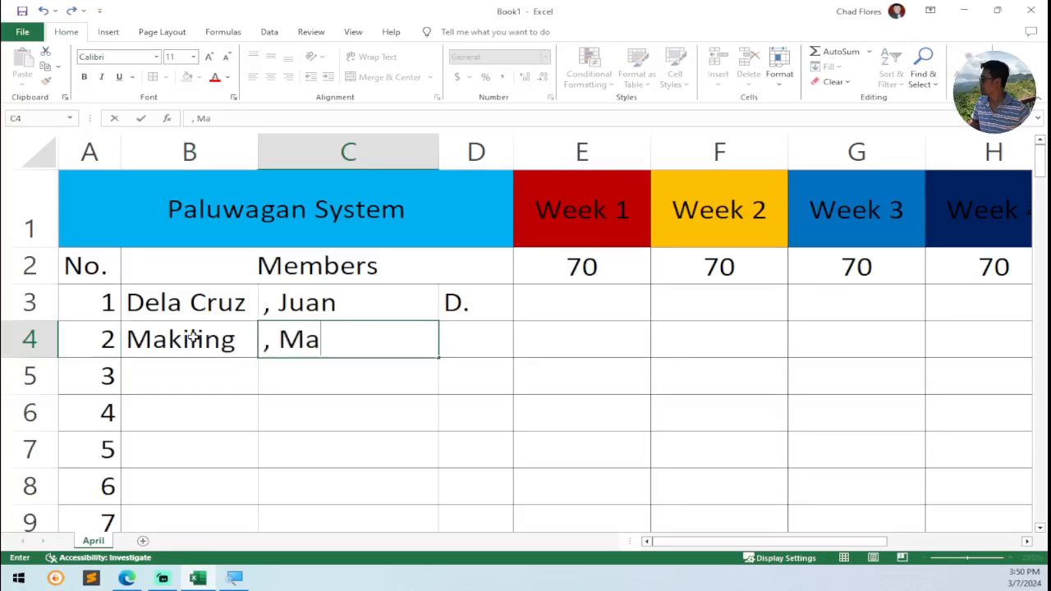
{"action": "type", "text": "ria"}
{"action": "key", "text": "Tab"}
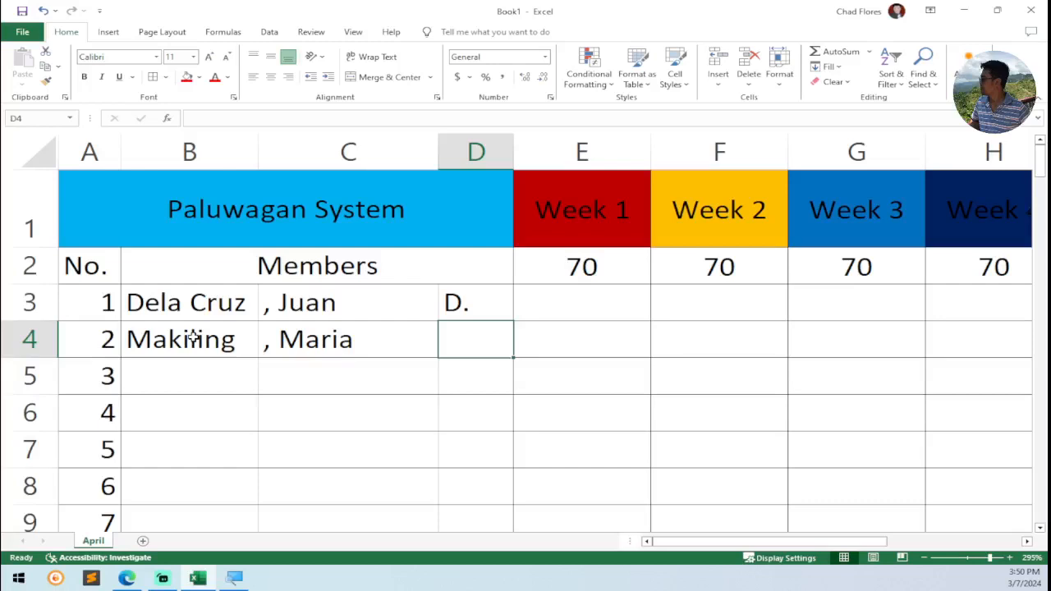
{"action": "type", "text": "S."}
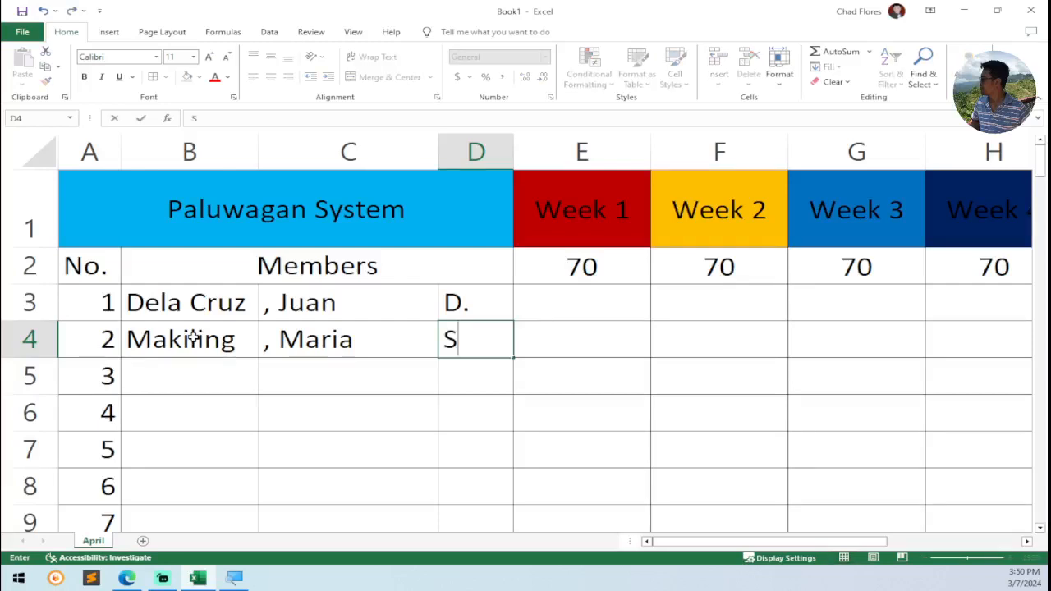
{"action": "key", "text": "Return"}
Step: Examine the print preview of the April sheet to check how the member names and table borders will print
{"action": "left_click_drag", "start_coordinate": [175, 302], "coordinate": [457, 344]}
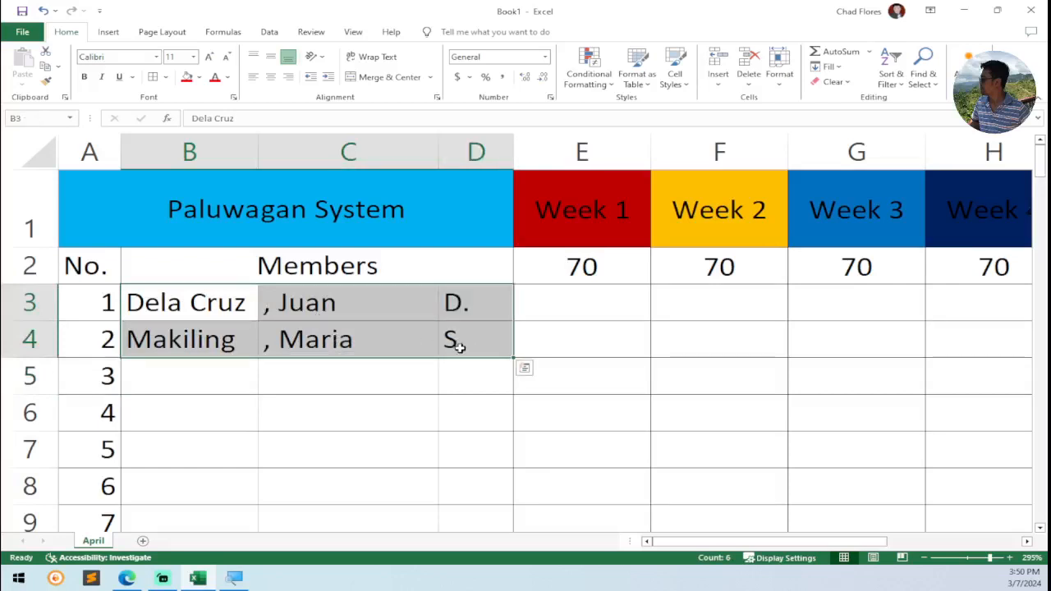
{"action": "key", "text": "ctrl+p"}
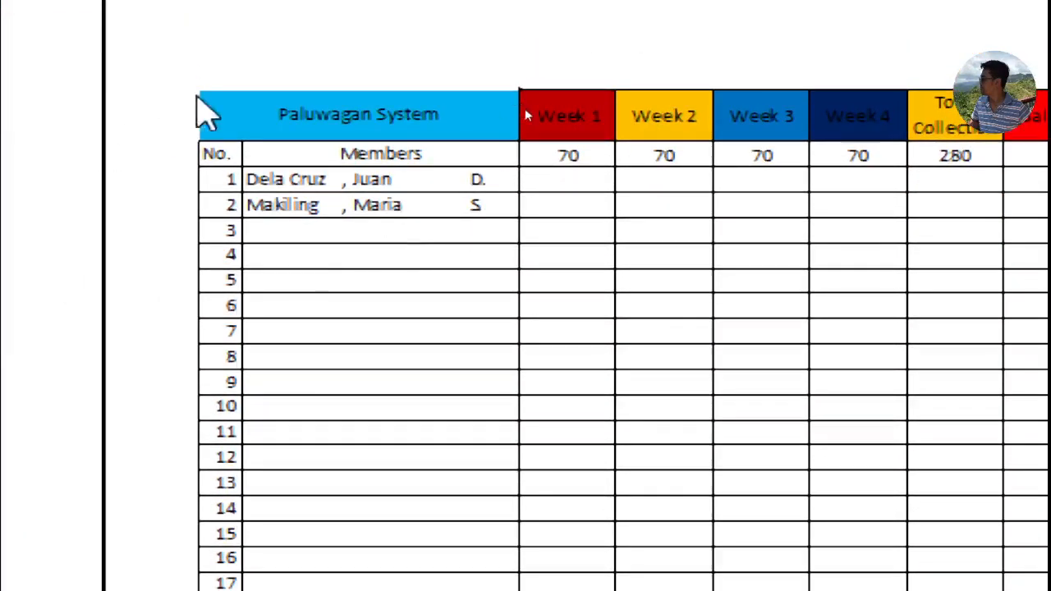
{"action": "key", "text": "Escape"}
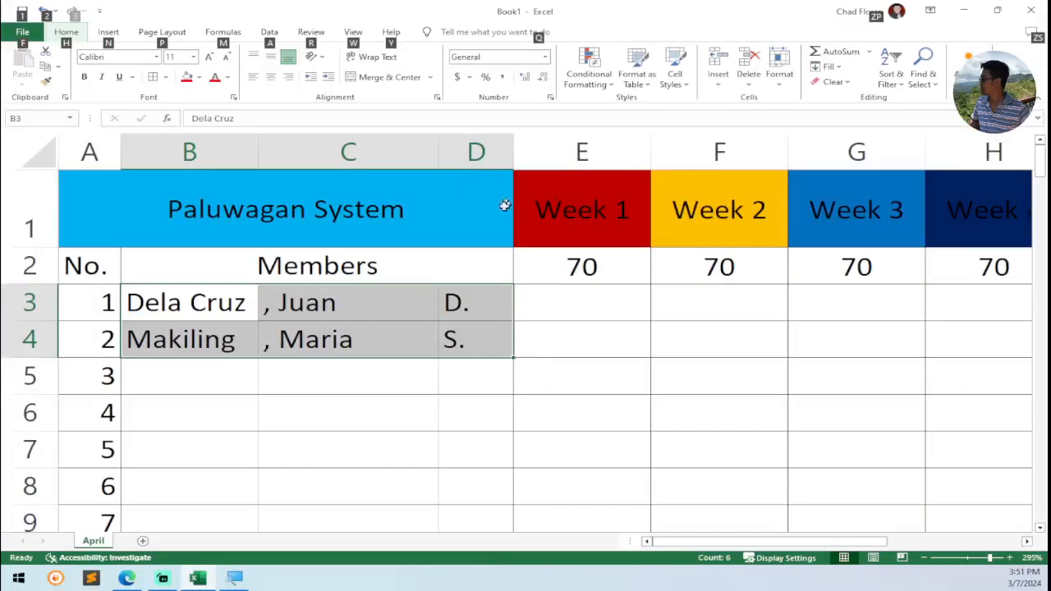
{"action": "left_click", "coordinate": [55, 398]}
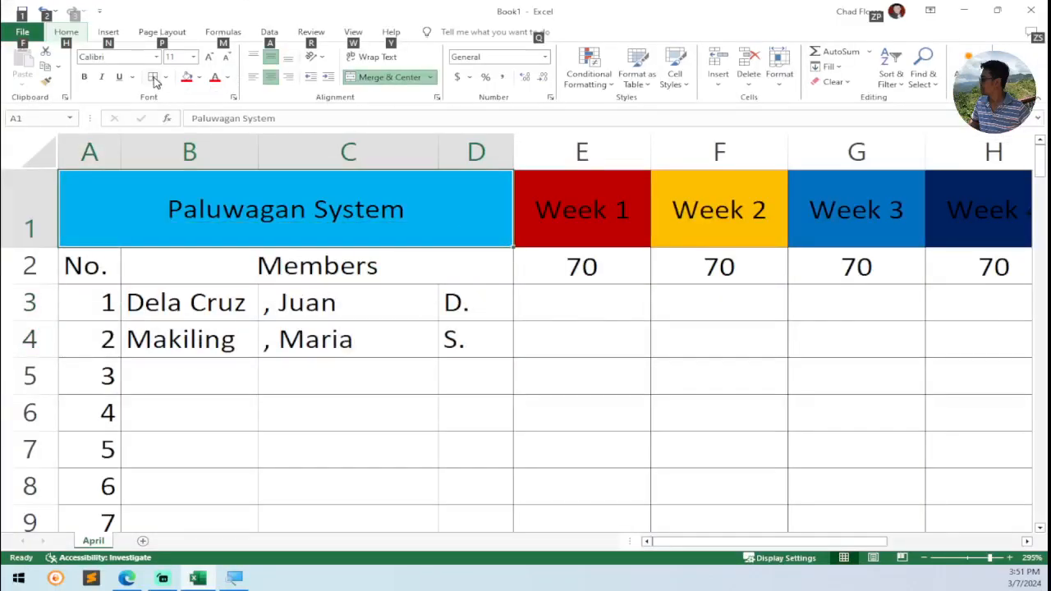
{"action": "key", "text": "alt"}
{"action": "key", "text": "ctrl+p"}
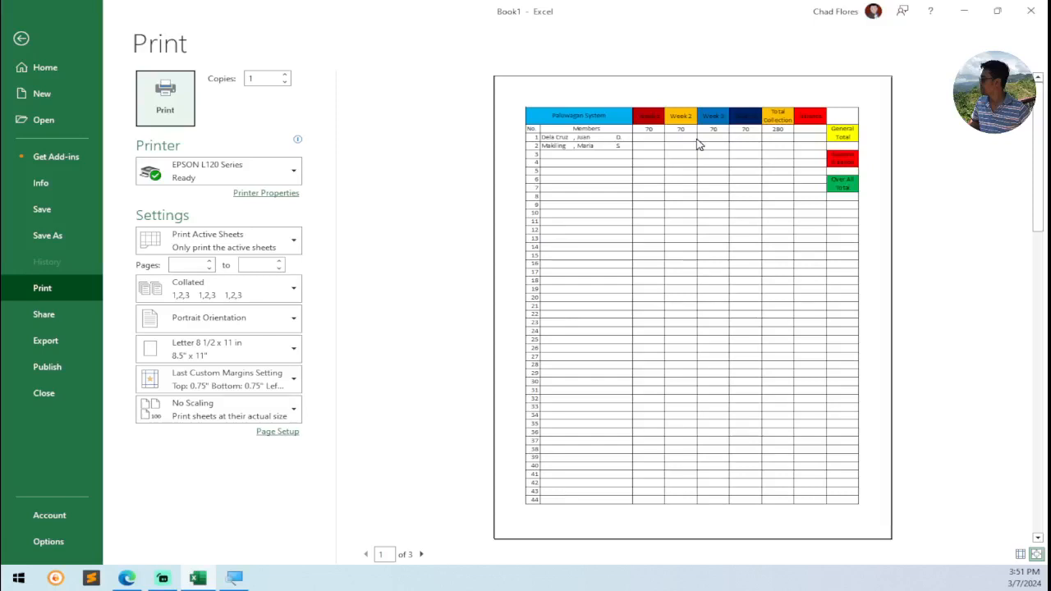
{"action": "key", "text": "Escape"}
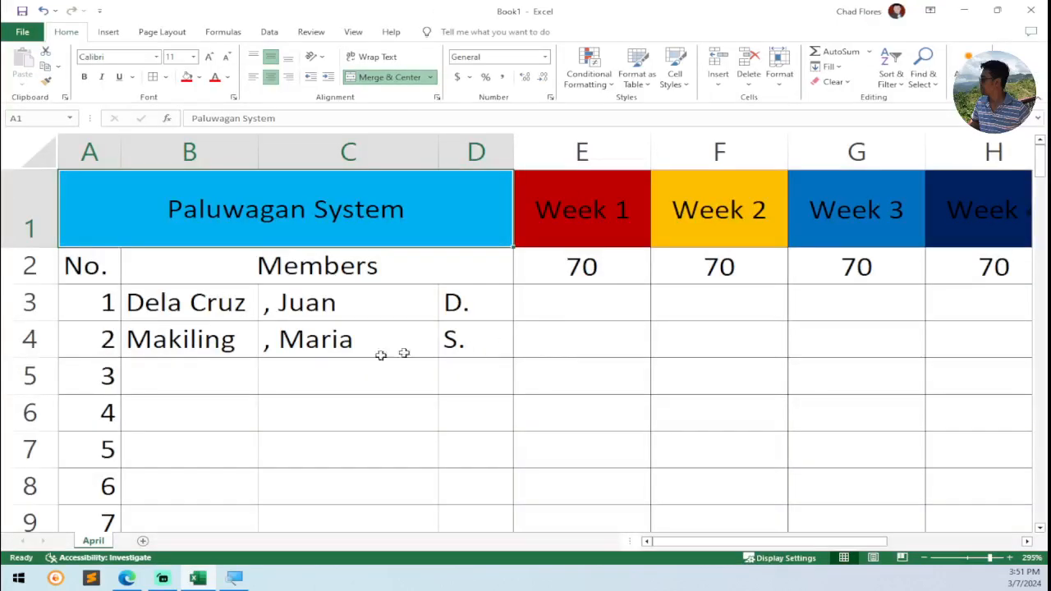
{"action": "scroll", "coordinate": [170, 349], "scroll_direction": "down", "scroll_amount": 3}
{"action": "scroll", "coordinate": [183, 369], "scroll_direction": "up", "scroll_amount": 3}
{"action": "left_click_drag", "start_coordinate": [171, 343], "coordinate": [453, 341]}
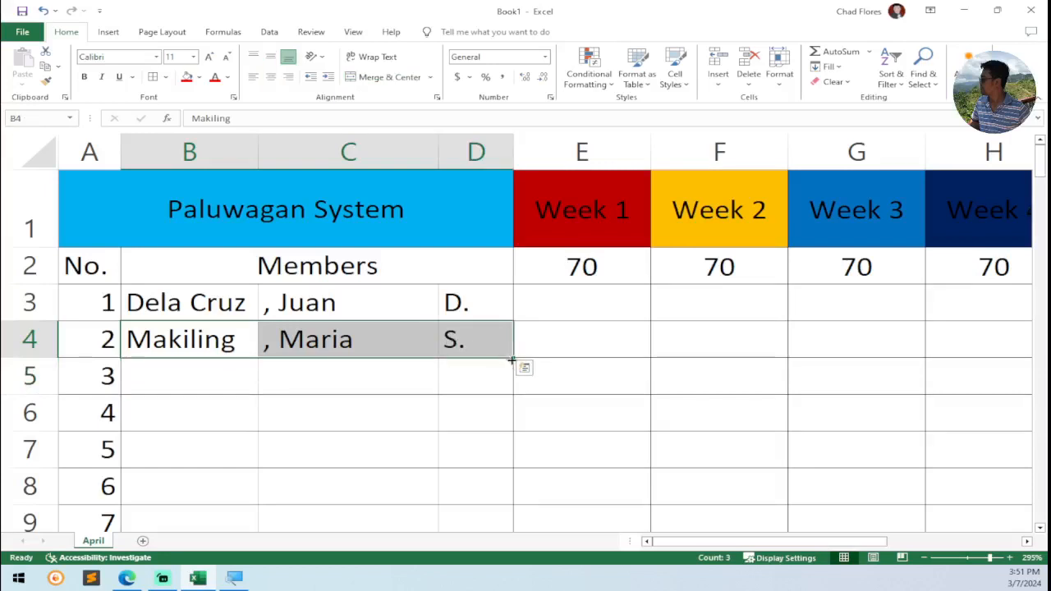
Step: Enter the third member's last name in B5, first name after a comma in C5 and middle initial in D5
{"action": "left_click", "coordinate": [200, 379]}
{"action": "type", "text": "Jose"}
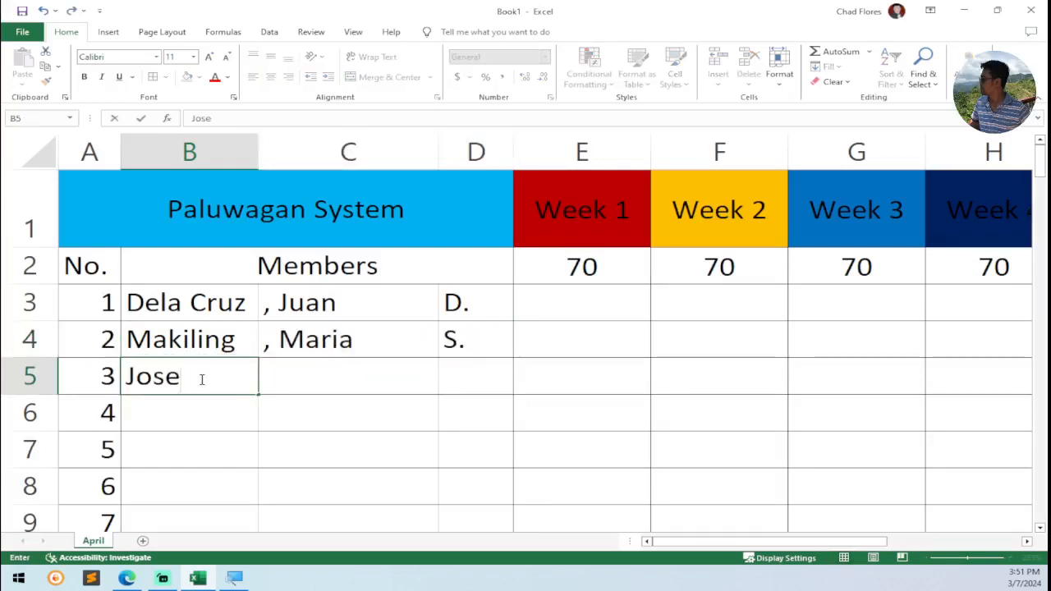
{"action": "key", "text": "BackSpace"}
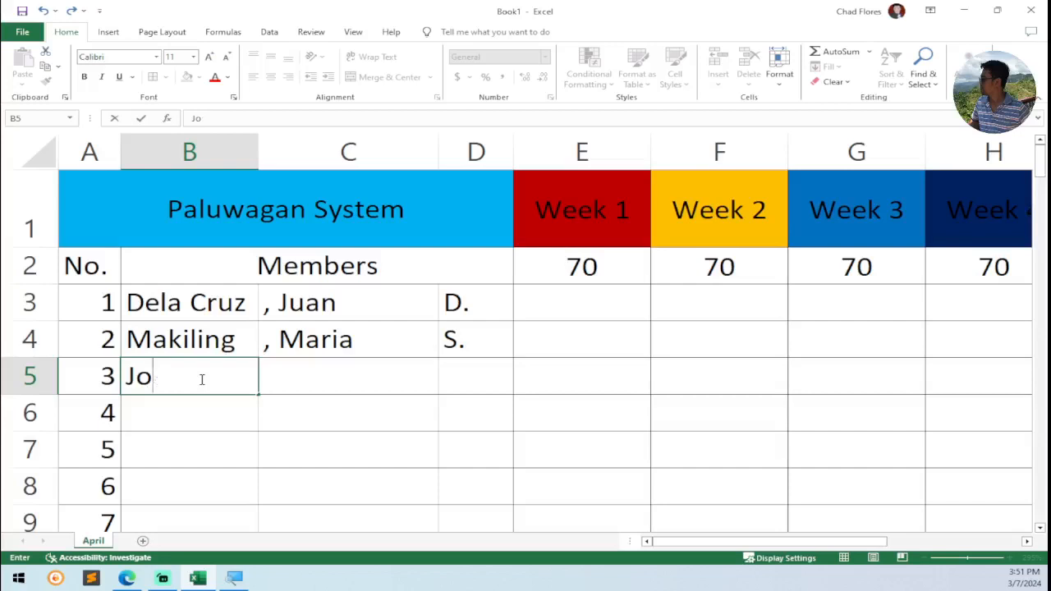
{"action": "key", "text": "BackSpace"}
{"action": "key", "text": "BackSpace"}
{"action": "type", "text": "Chan"}
{"action": "key", "text": "Tab"}
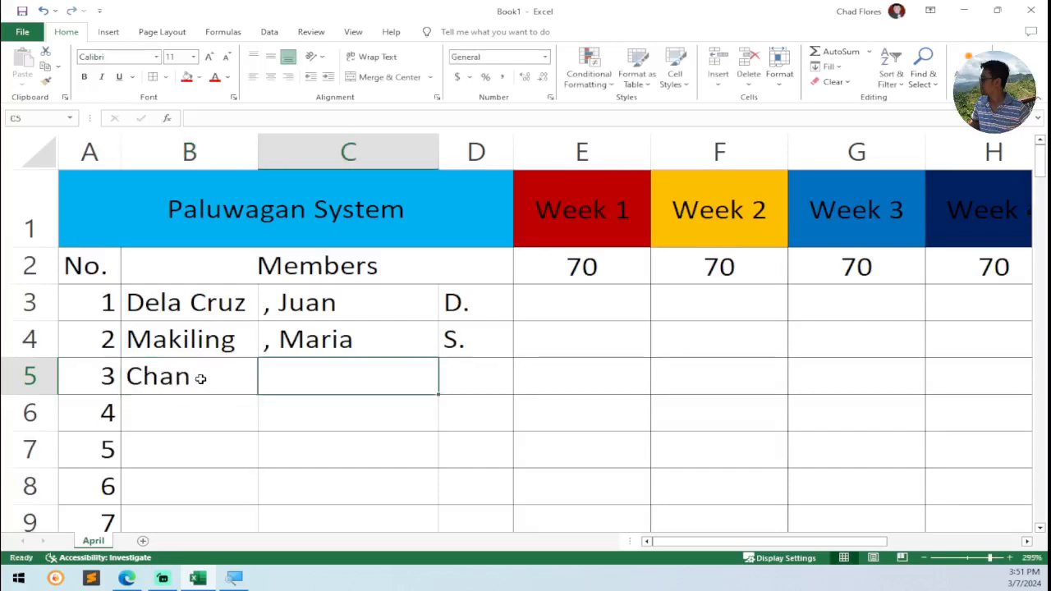
{"action": "type", "text": ", Ma"}
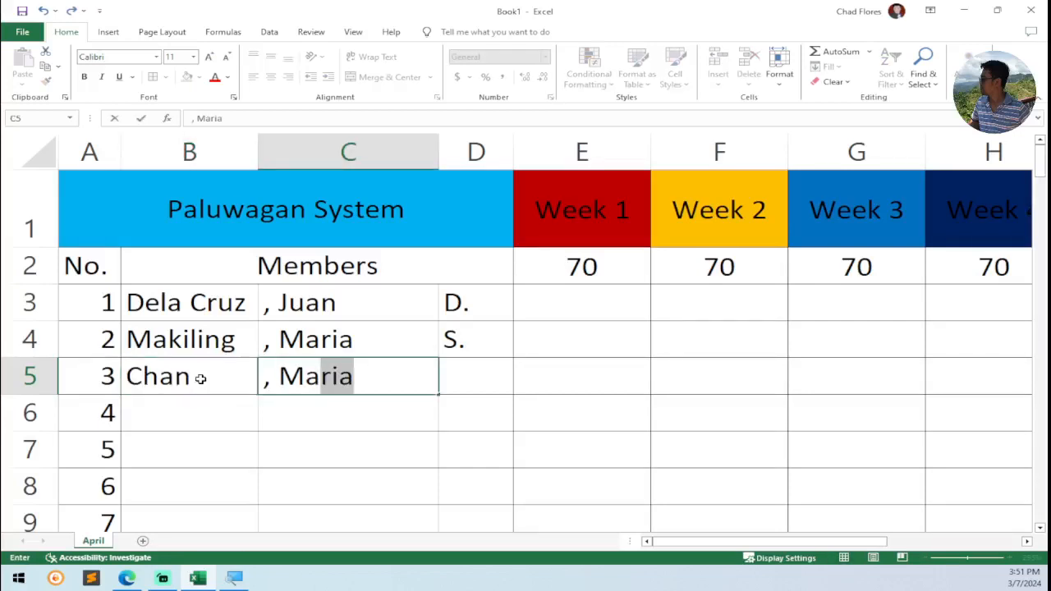
{"action": "type", "text": "rie"}
{"action": "key", "text": "Tab"}
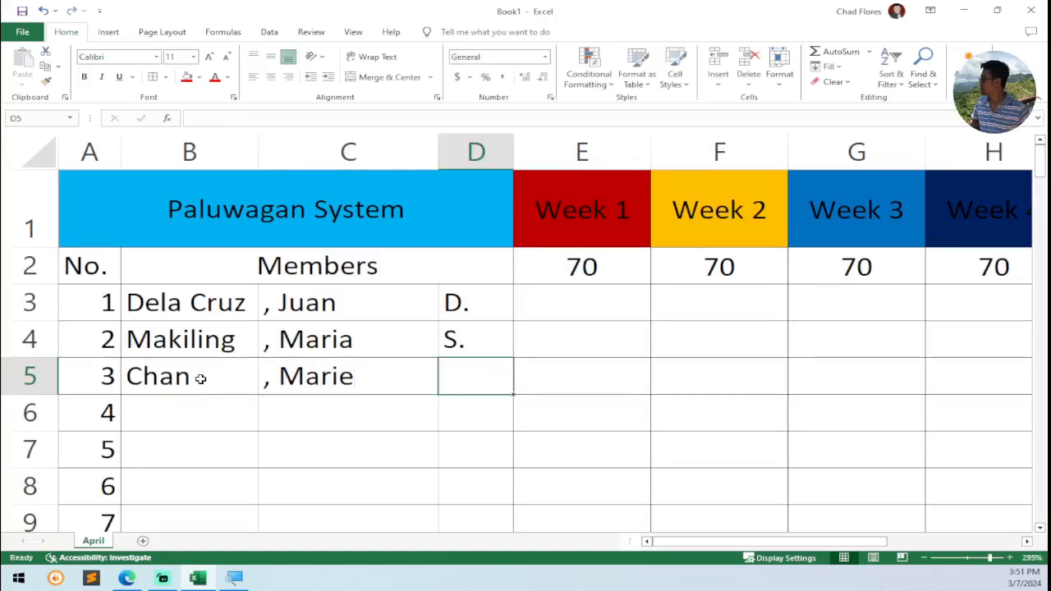
{"action": "type", "text": "S."}
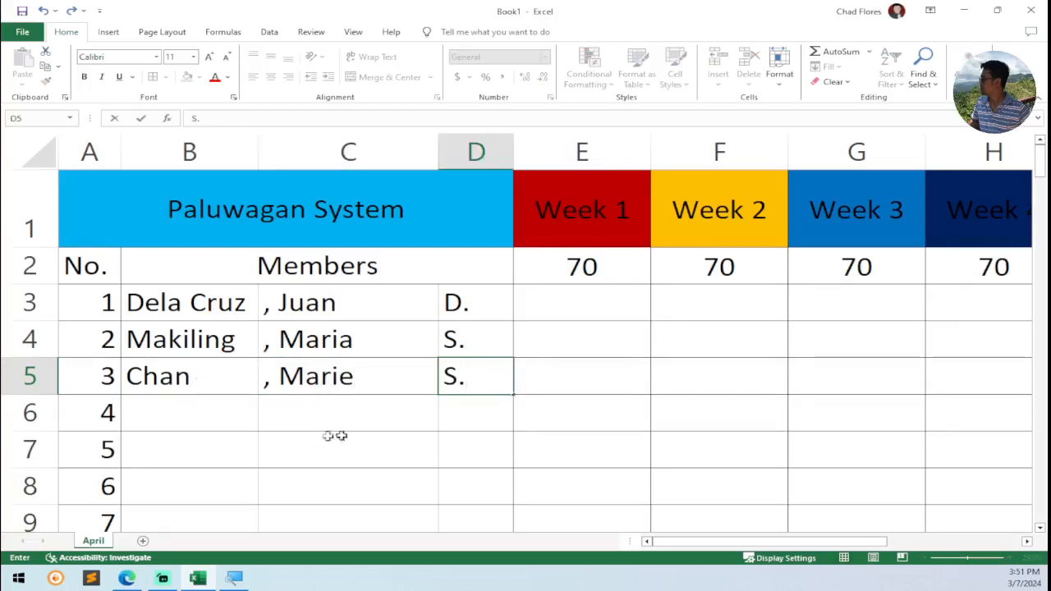
{"action": "left_click", "coordinate": [332, 434]}
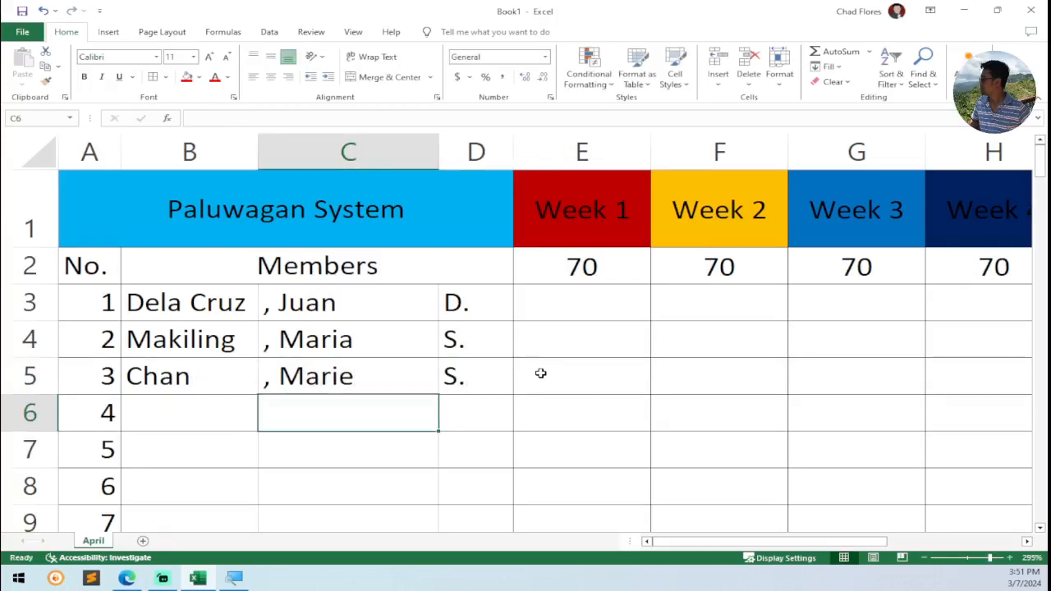
Step: Enter 50 as the first member's Week 1 contribution in E3
{"action": "left_click", "coordinate": [586, 411]}
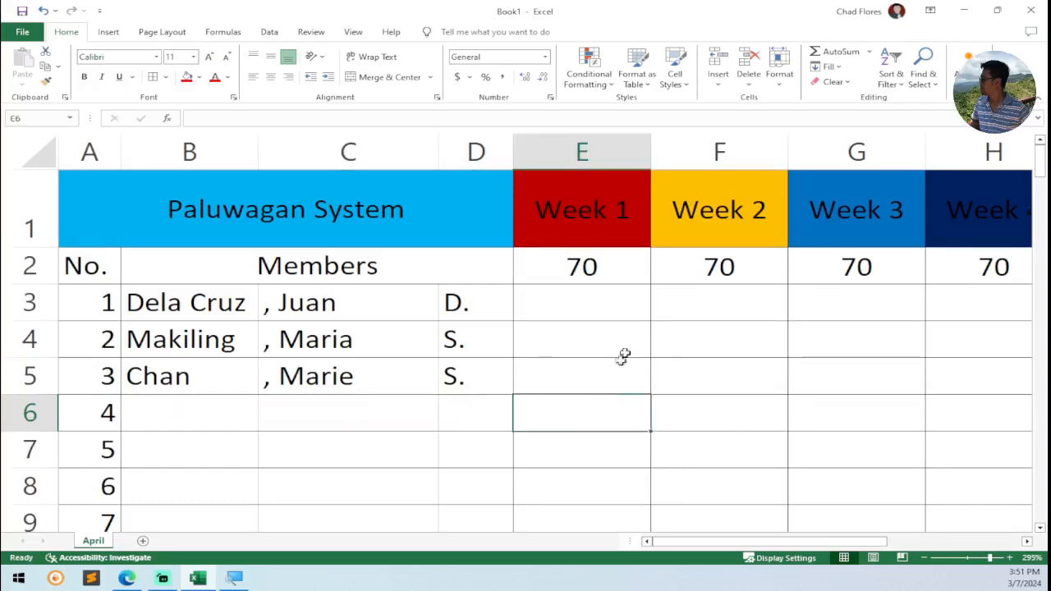
{"action": "left_click_drag", "start_coordinate": [749, 541], "coordinate": [829, 542]}
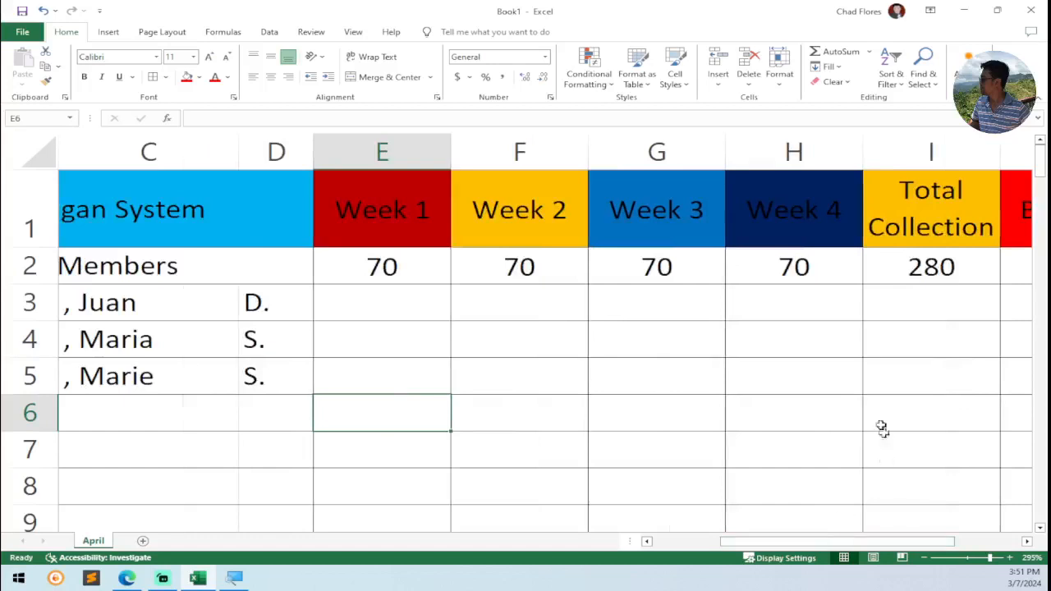
{"action": "left_click", "coordinate": [399, 299]}
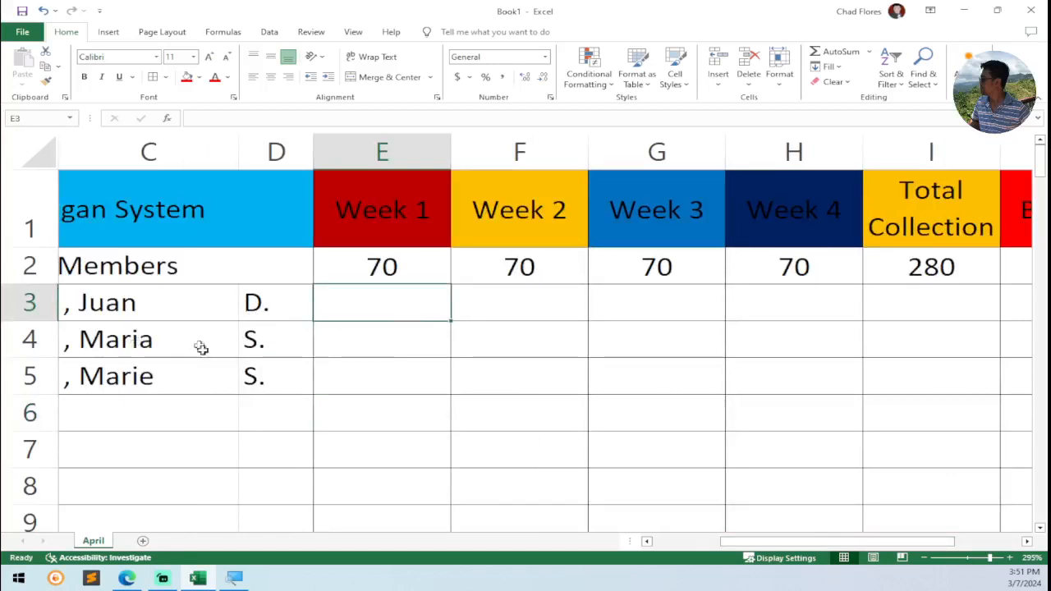
{"action": "left_click_drag", "start_coordinate": [735, 548], "coordinate": [696, 549]}
{"action": "left_click_drag", "start_coordinate": [698, 548], "coordinate": [699, 548]}
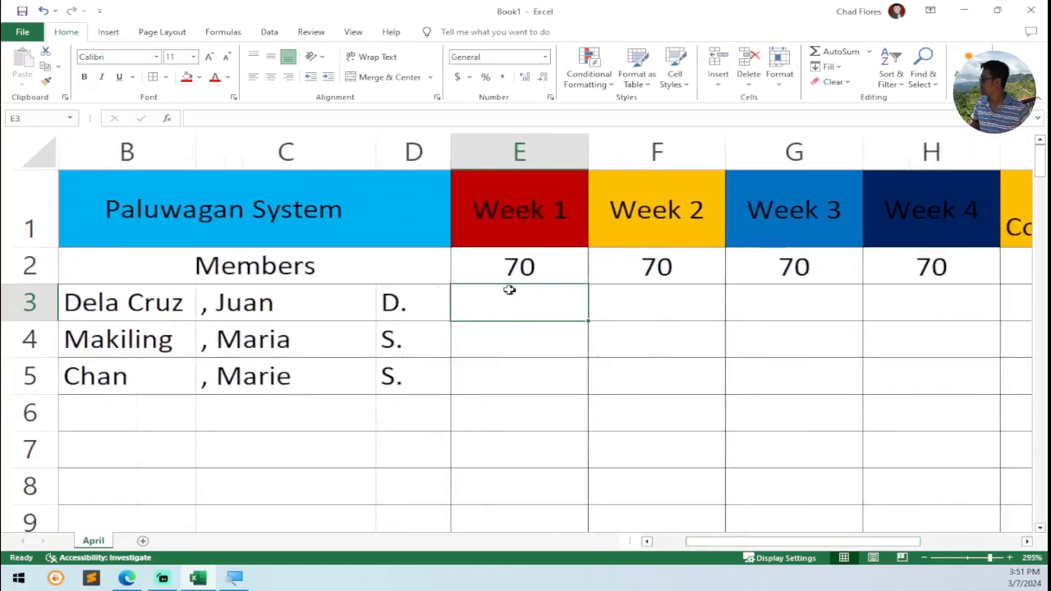
{"action": "type", "text": "50"}
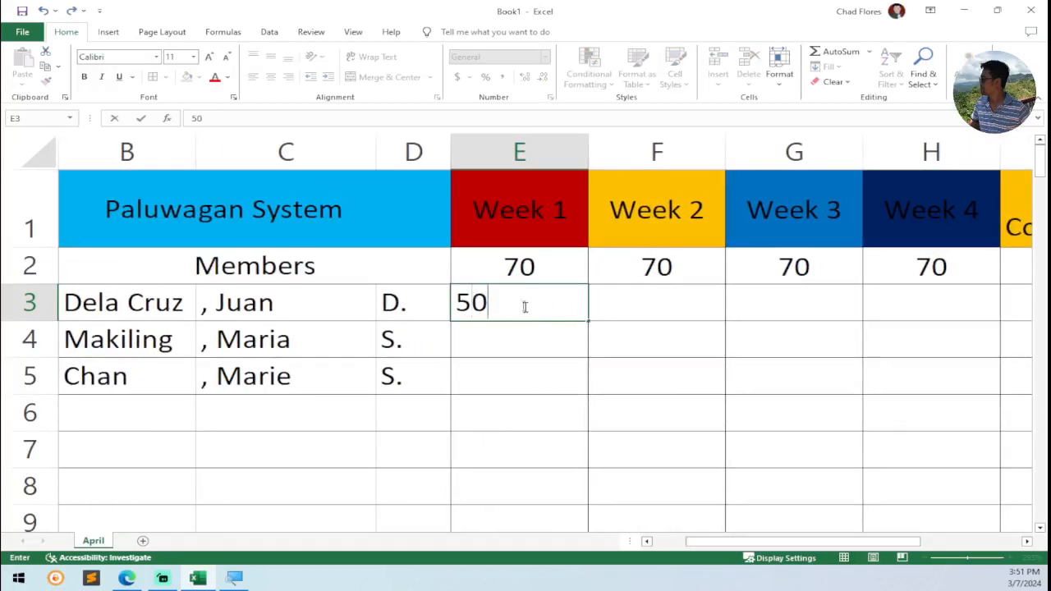
{"action": "left_click", "coordinate": [640, 311]}
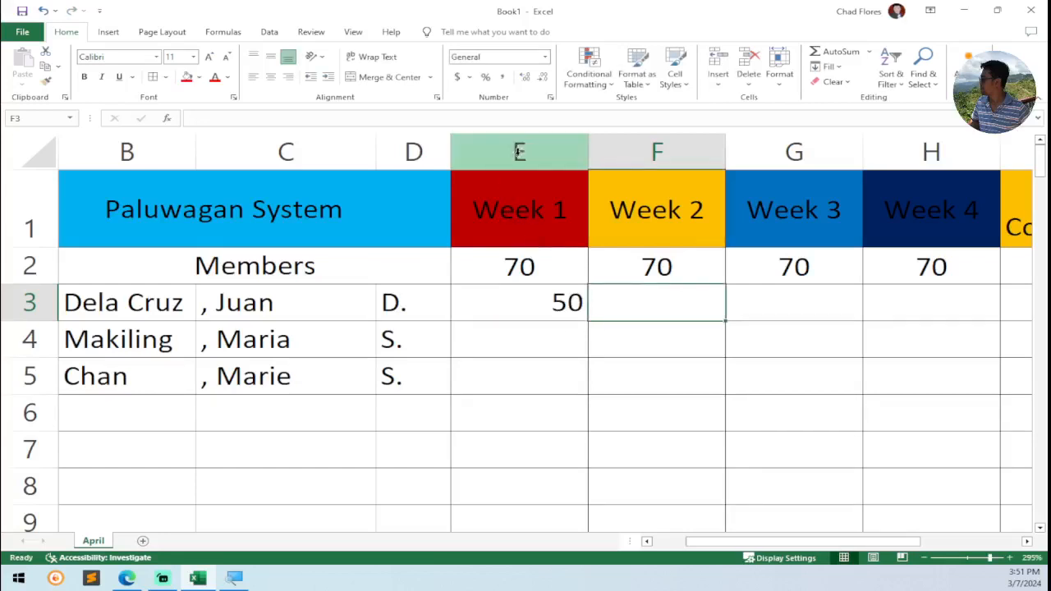
Step: Centre the contents of the Week 1 to Week 4 columns, E through H, both horizontally and vertically
{"action": "left_click_drag", "start_coordinate": [519, 151], "coordinate": [901, 144]}
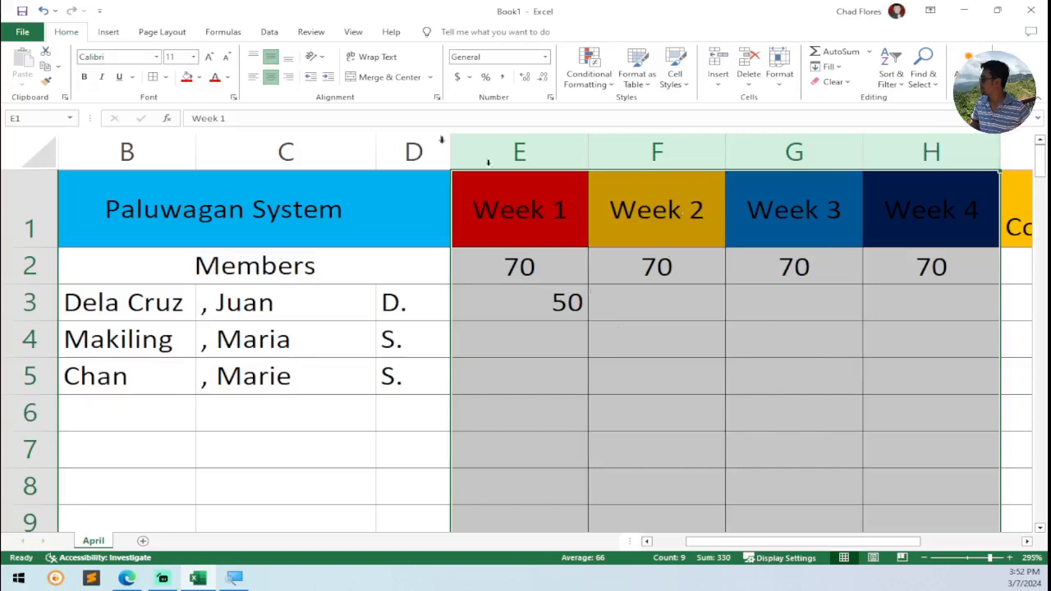
{"action": "left_click", "coordinate": [270, 76]}
{"action": "left_click", "coordinate": [270, 59]}
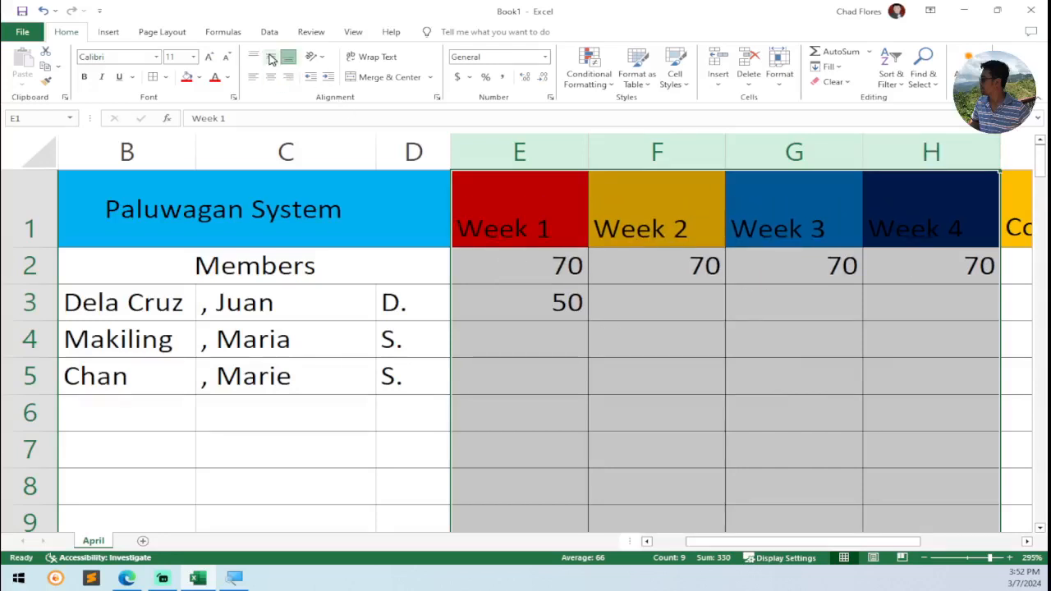
{"action": "left_click", "coordinate": [268, 77]}
{"action": "left_click", "coordinate": [270, 56]}
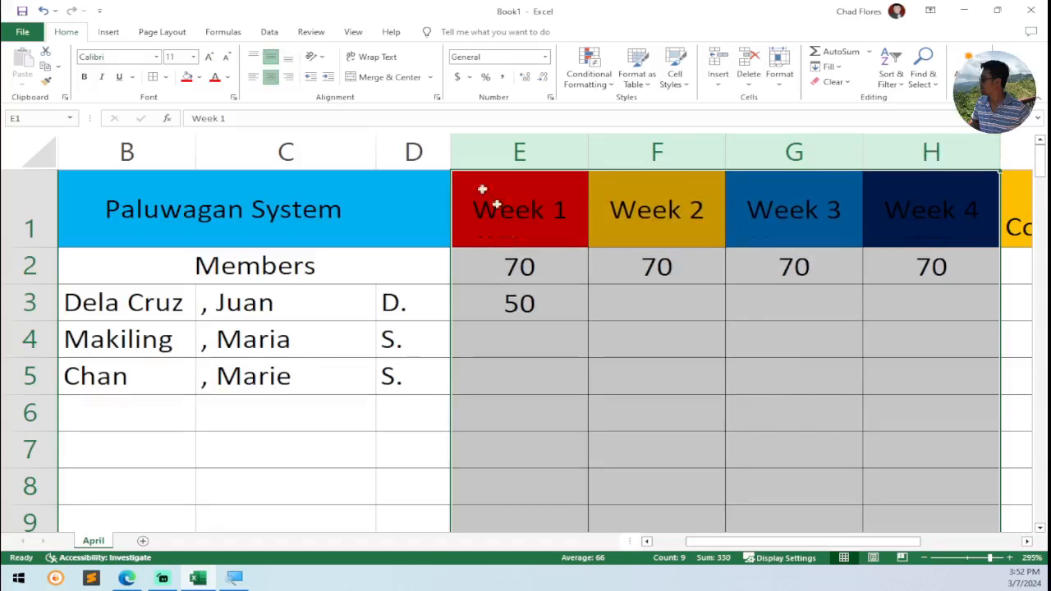
{"action": "left_click", "coordinate": [568, 312]}
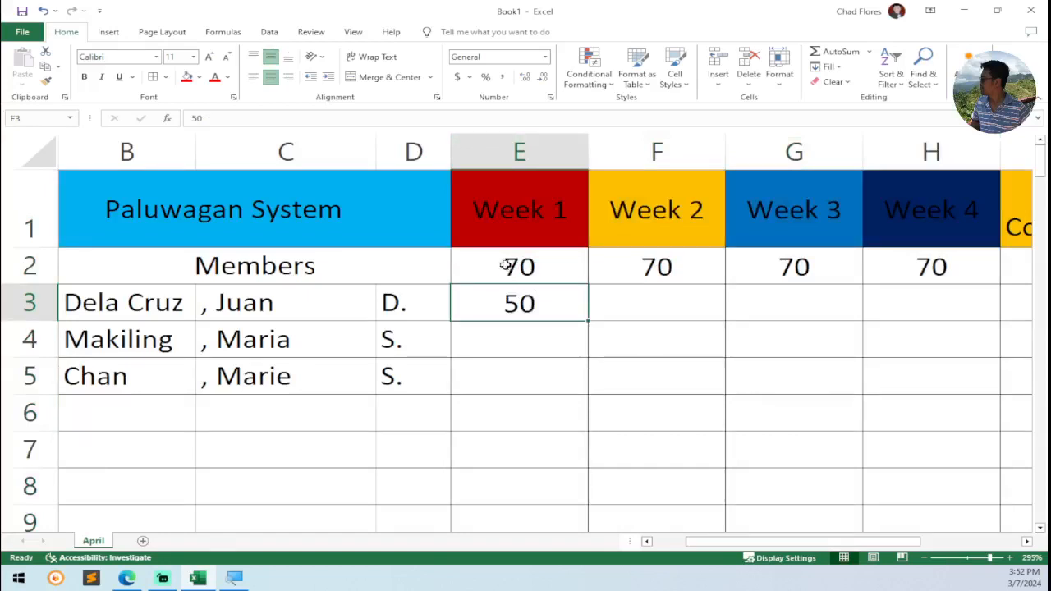
Step: Format the weekly amounts in E2:H2 as Accounting with the ₱ English (Philippines) currency symbol
{"action": "left_click_drag", "start_coordinate": [504, 268], "coordinate": [947, 266]}
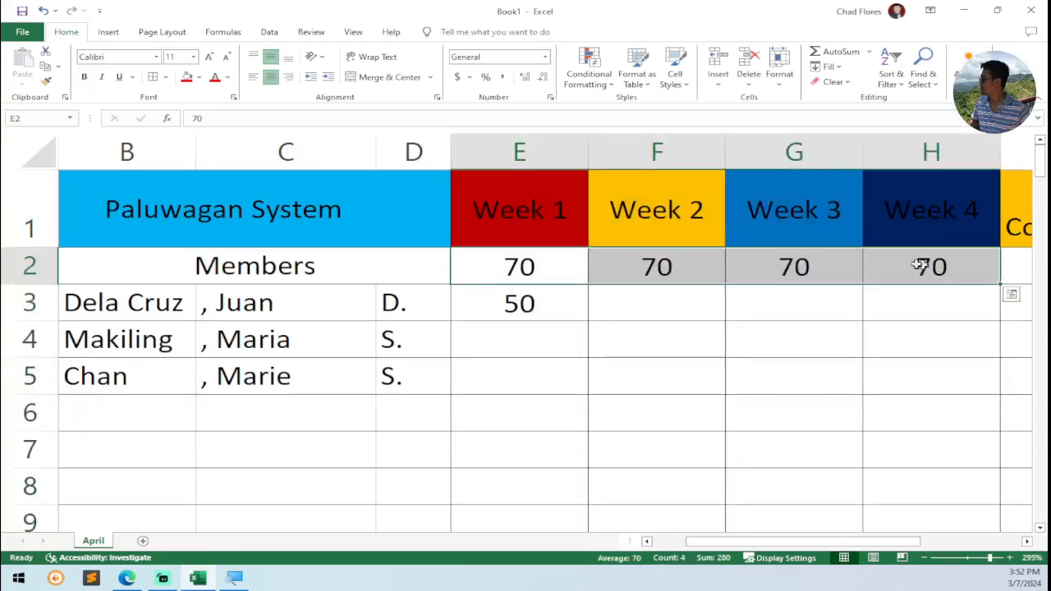
{"action": "left_click", "coordinate": [469, 77]}
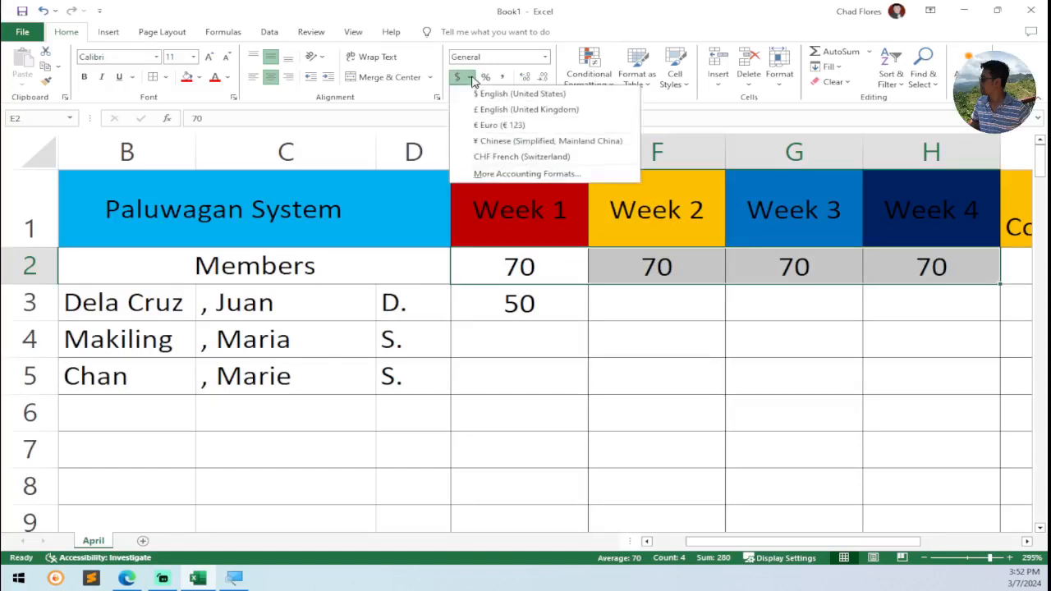
{"action": "left_click", "coordinate": [516, 175]}
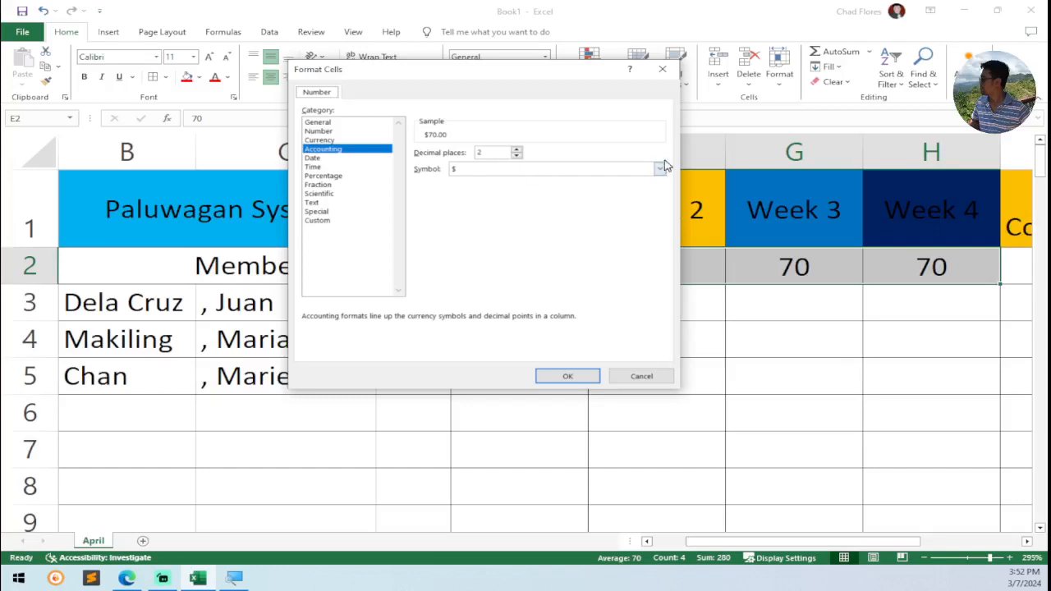
{"action": "left_click", "coordinate": [661, 167]}
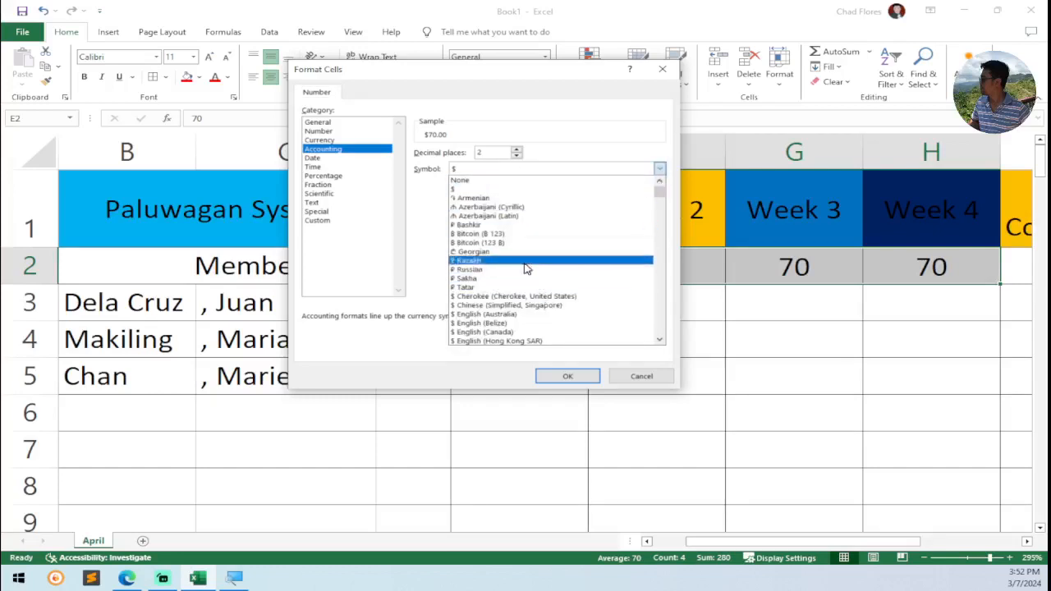
{"action": "mouse_move", "coordinate": [661, 194]}
{"action": "left_mouse_down"}
{"action": "mouse_move", "coordinate": [659, 267]}
{"action": "mouse_move", "coordinate": [652, 211]}
{"action": "left_mouse_up"}
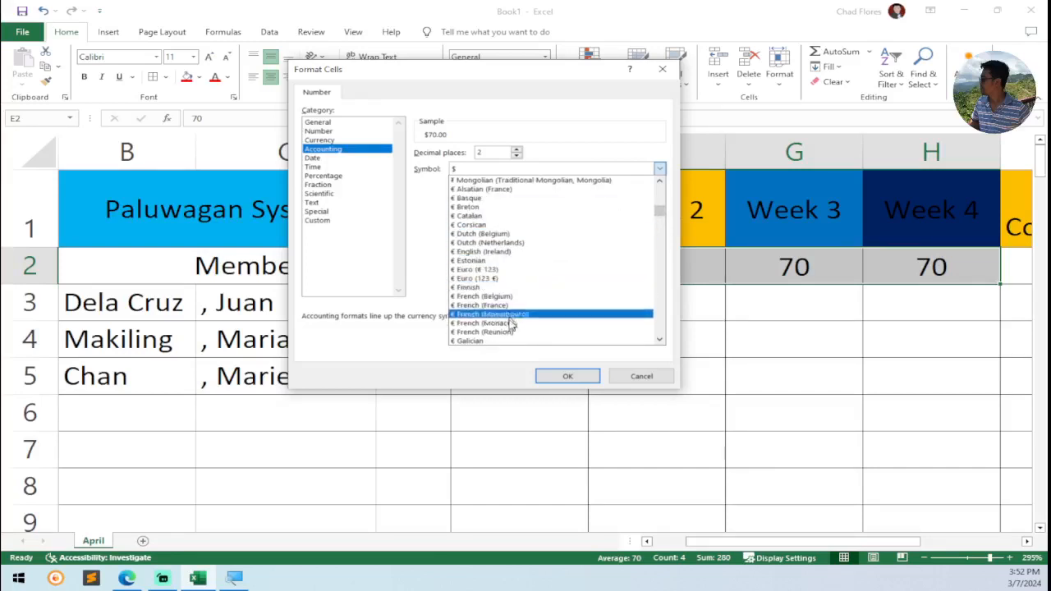
{"action": "scroll", "coordinate": [507, 332], "scroll_direction": "down", "scroll_amount": 1}
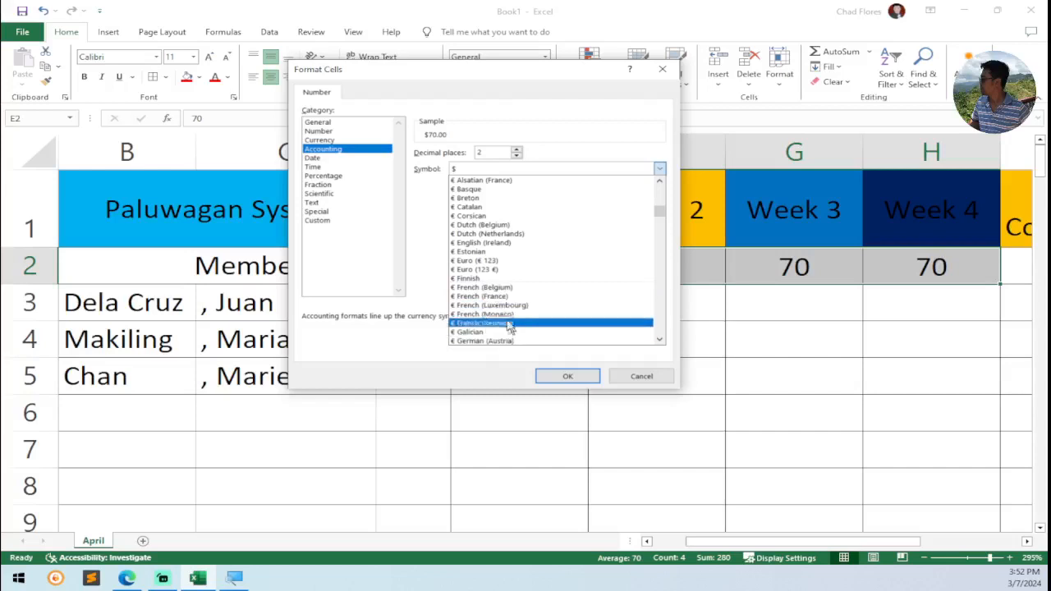
{"action": "scroll", "coordinate": [505, 274], "scroll_direction": "down", "scroll_amount": 1}
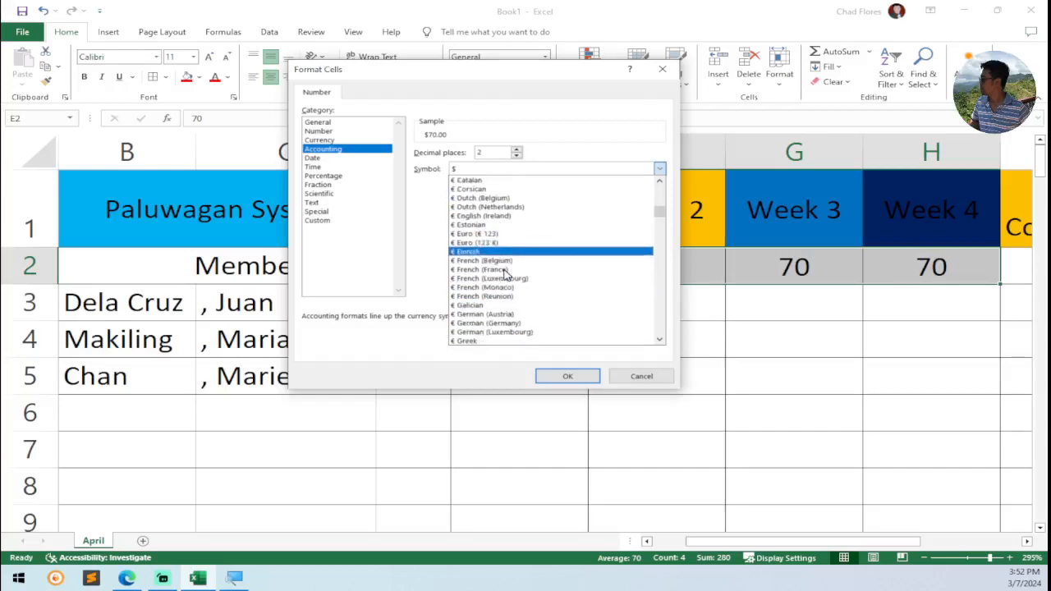
{"action": "scroll", "coordinate": [505, 273], "scroll_direction": "down", "scroll_amount": 5}
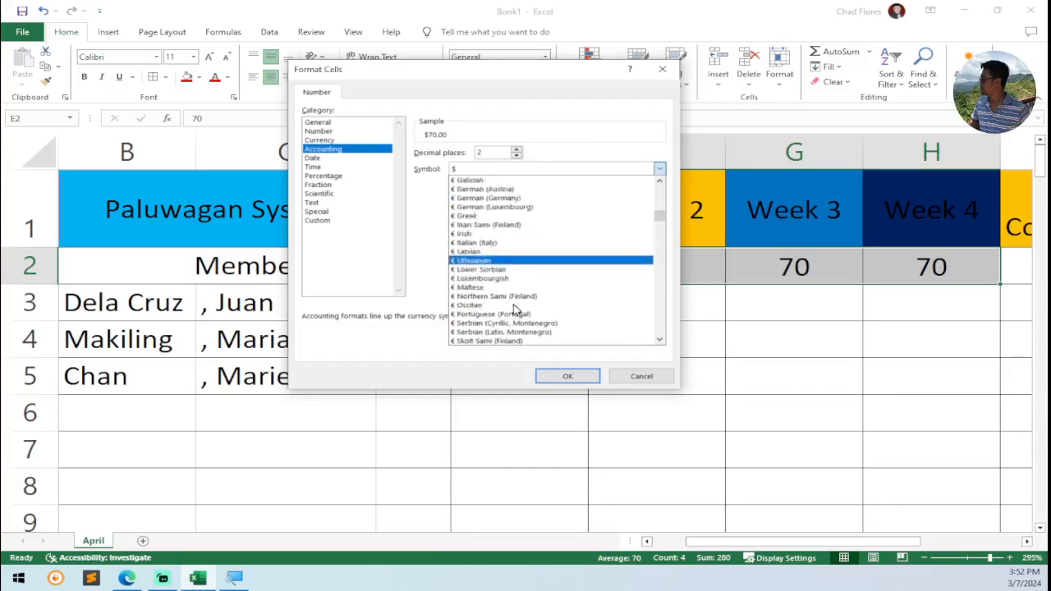
{"action": "scroll", "coordinate": [514, 307], "scroll_direction": "down", "scroll_amount": 10}
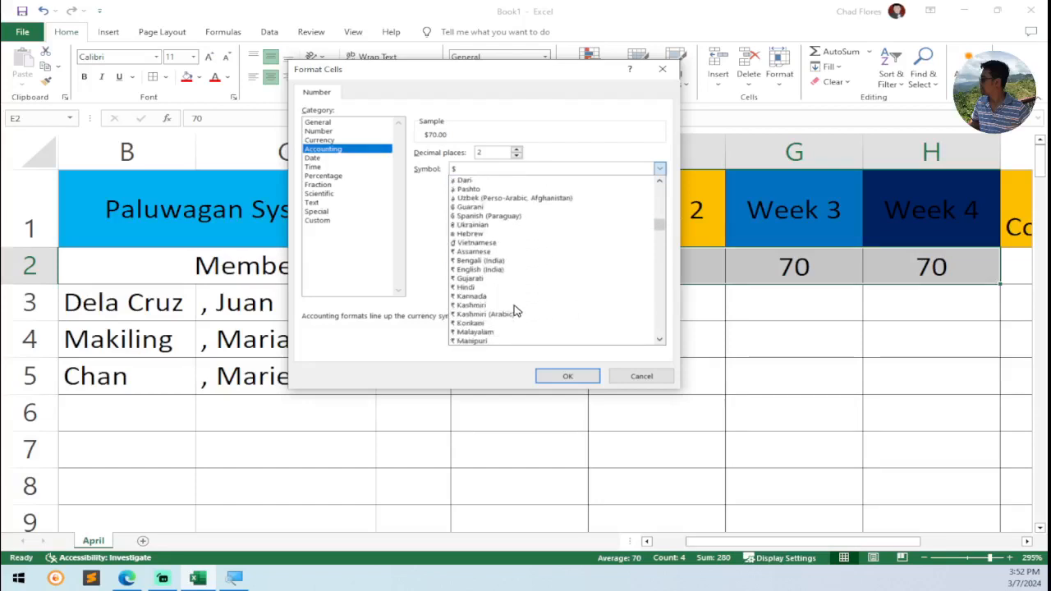
{"action": "scroll", "coordinate": [514, 311], "scroll_direction": "down", "scroll_amount": 1}
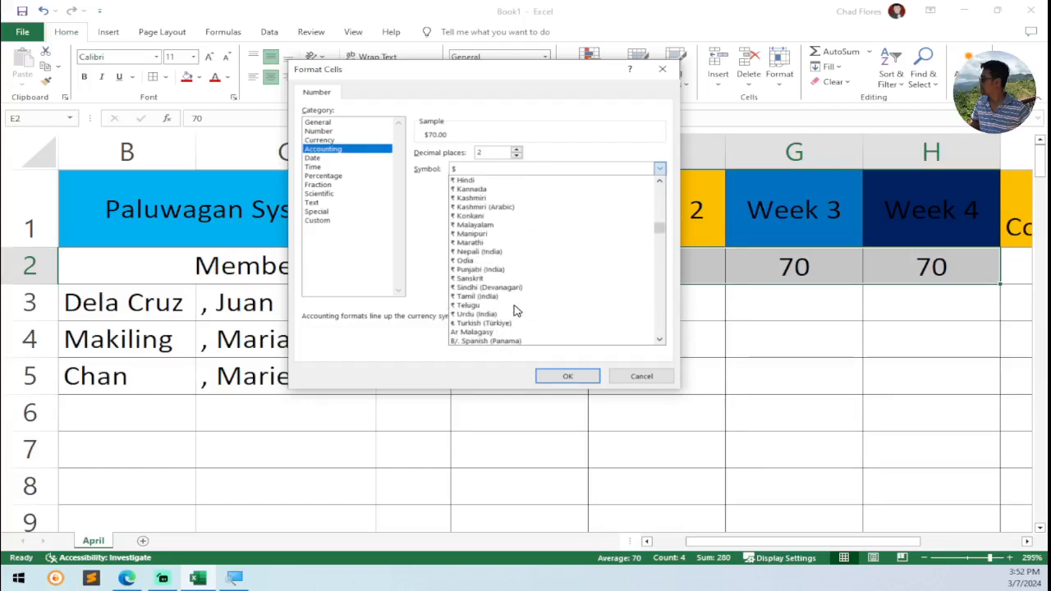
{"action": "scroll", "coordinate": [515, 311], "scroll_direction": "down", "scroll_amount": 2}
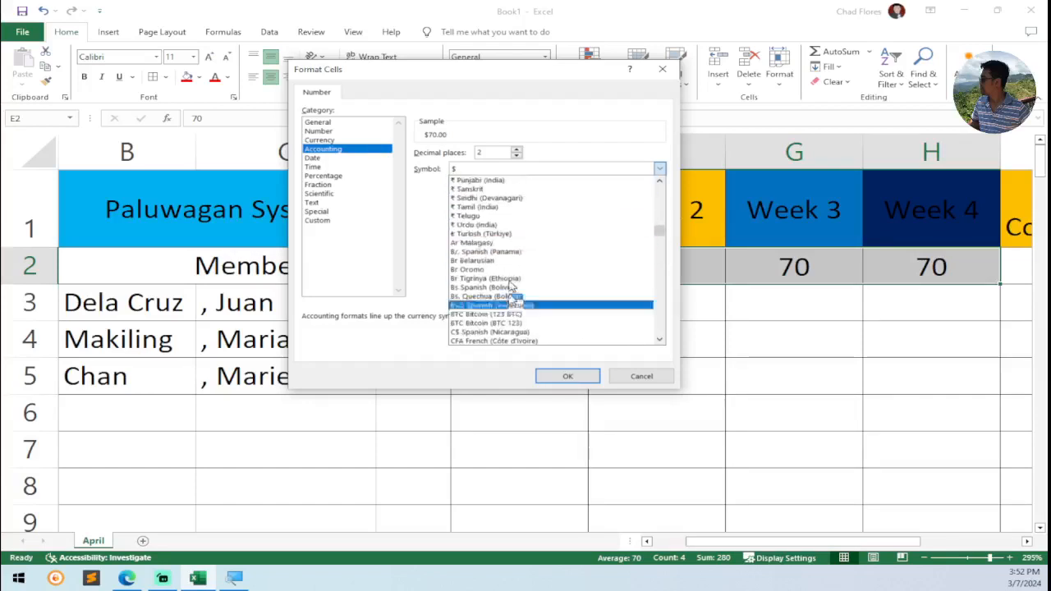
{"action": "scroll", "coordinate": [503, 228], "scroll_direction": "up", "scroll_amount": 5}
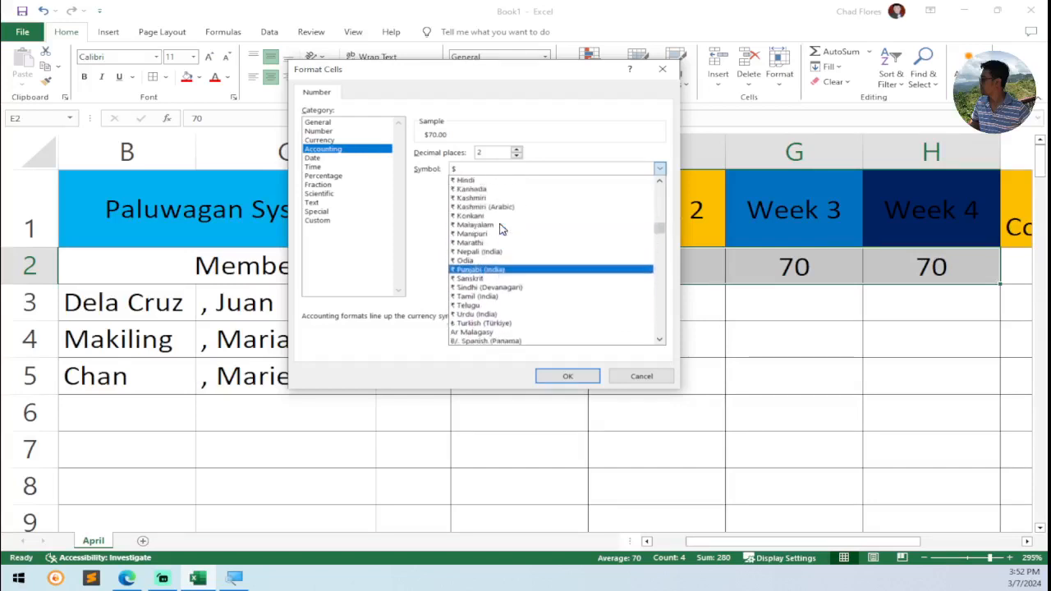
{"action": "scroll", "coordinate": [502, 229], "scroll_direction": "up", "scroll_amount": 3}
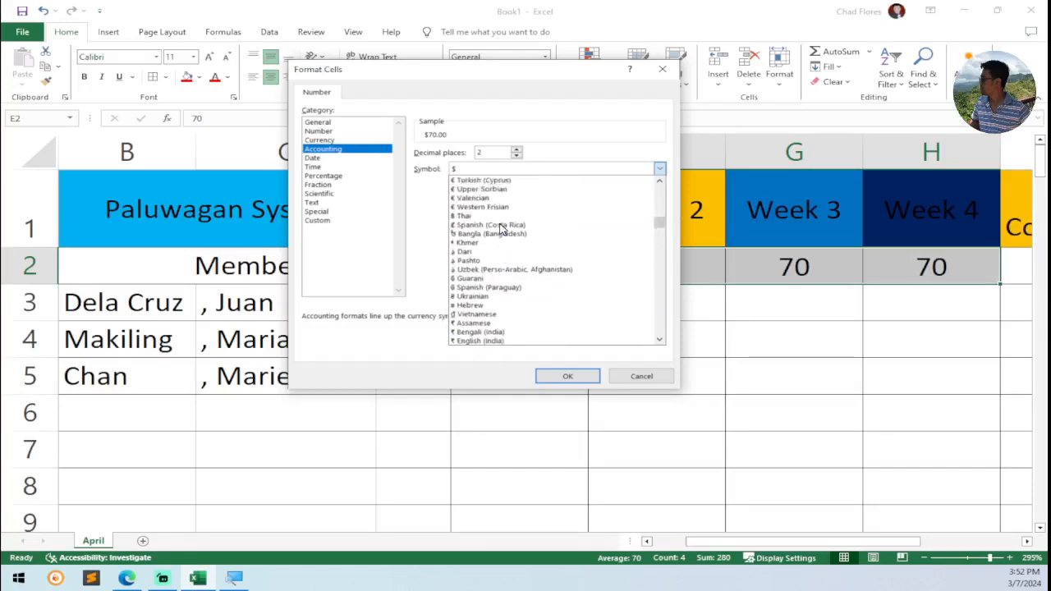
{"action": "scroll", "coordinate": [502, 228], "scroll_direction": "up", "scroll_amount": 2}
{"action": "scroll", "coordinate": [502, 228], "scroll_direction": "up", "scroll_amount": 2}
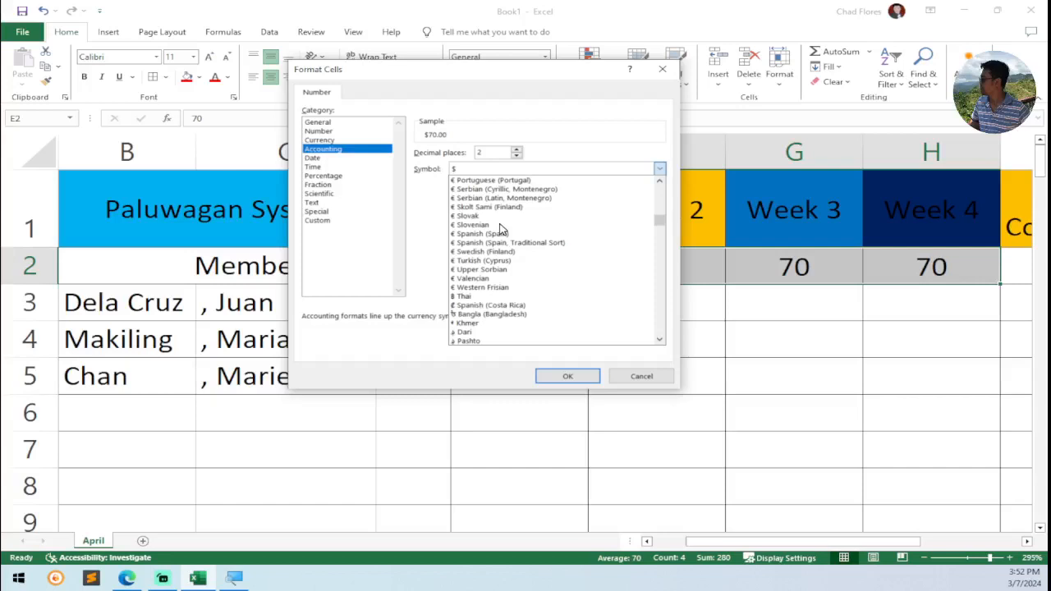
{"action": "scroll", "coordinate": [502, 228], "scroll_direction": "up", "scroll_amount": 2}
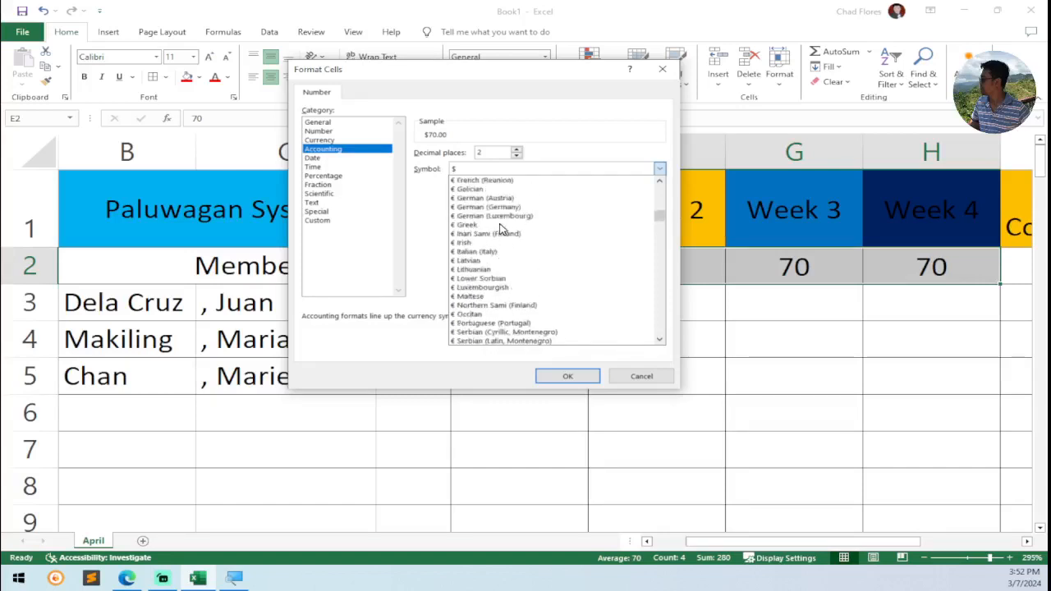
{"action": "scroll", "coordinate": [501, 228], "scroll_direction": "up", "scroll_amount": 2}
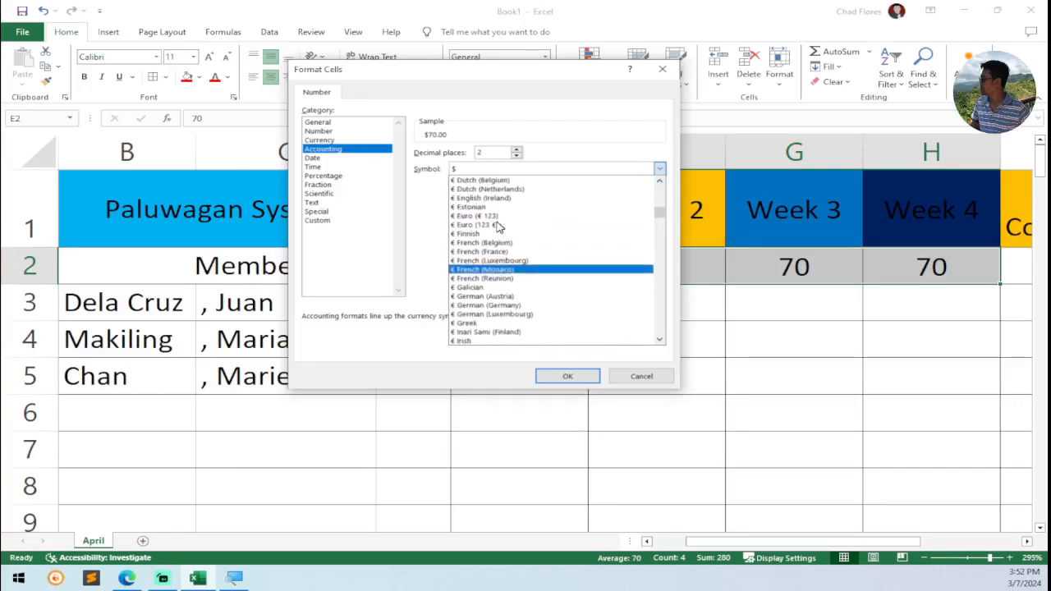
{"action": "scroll", "coordinate": [496, 238], "scroll_direction": "up", "scroll_amount": 3}
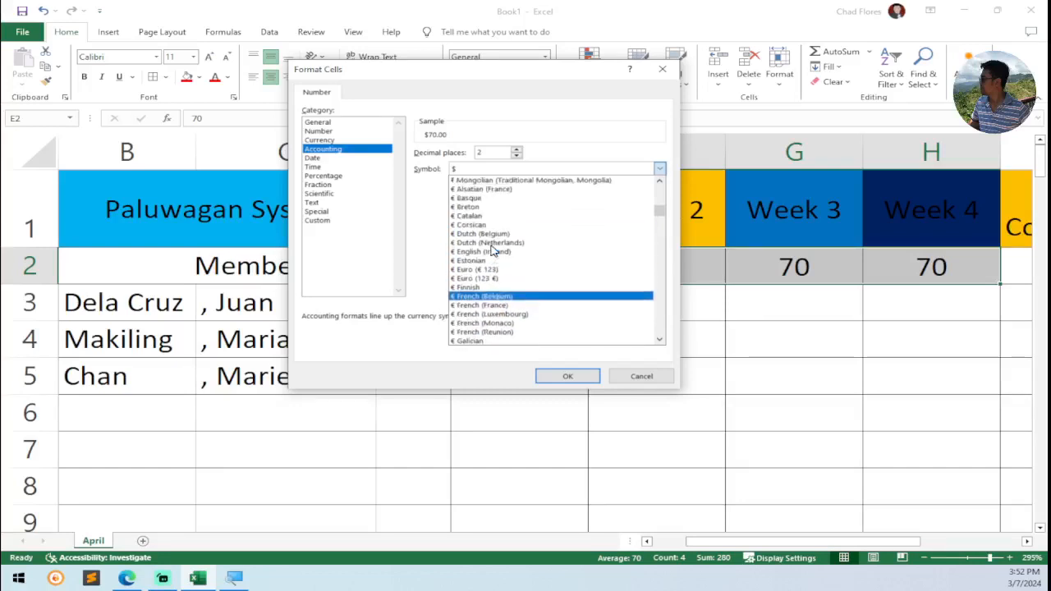
{"action": "scroll", "coordinate": [492, 251], "scroll_direction": "up", "scroll_amount": 3}
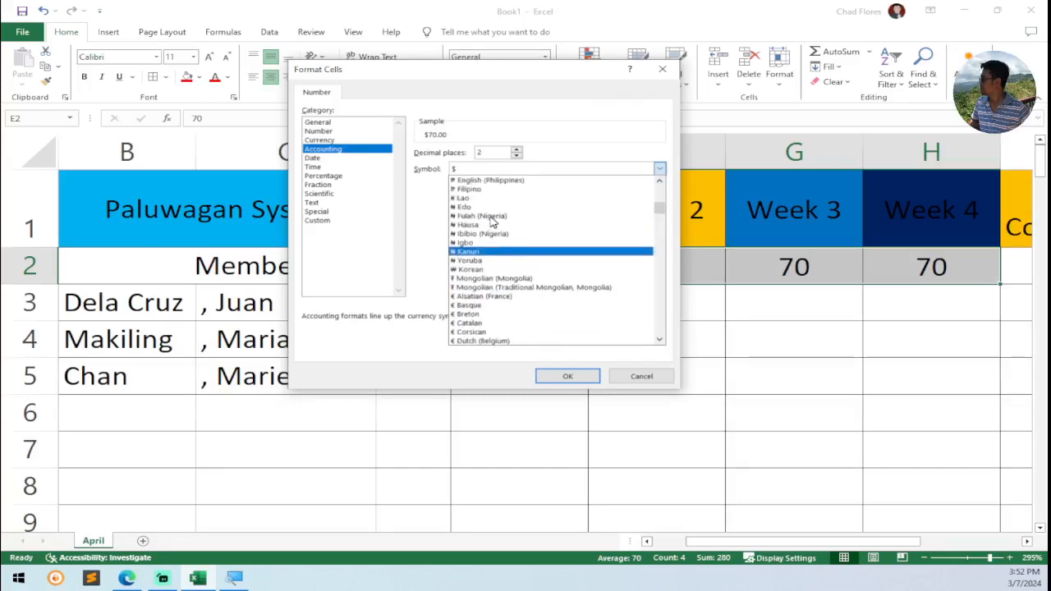
{"action": "scroll", "coordinate": [480, 197], "scroll_direction": "up", "scroll_amount": 1}
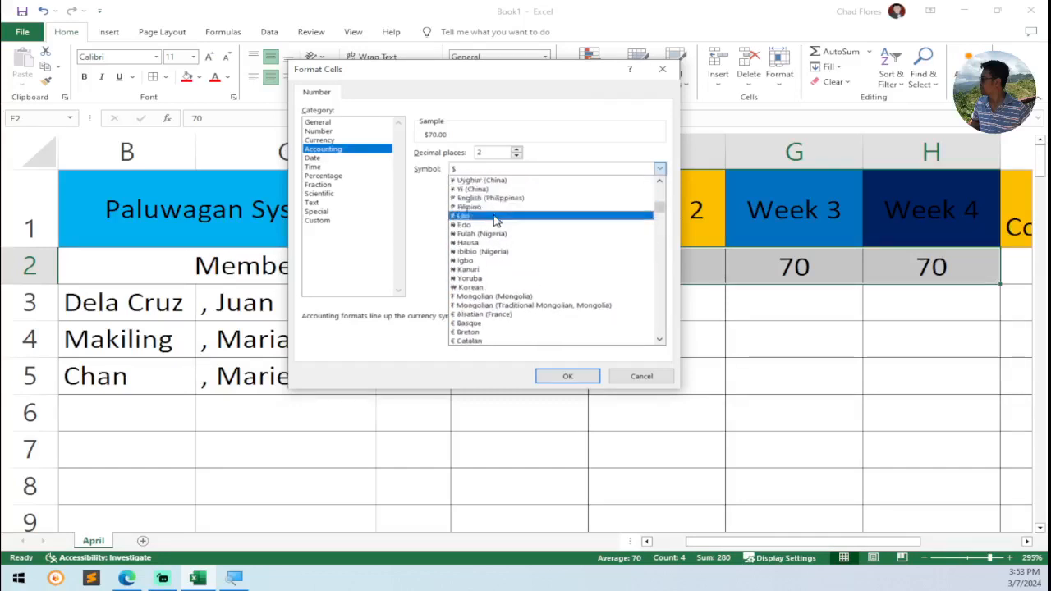
{"action": "left_click", "coordinate": [486, 199]}
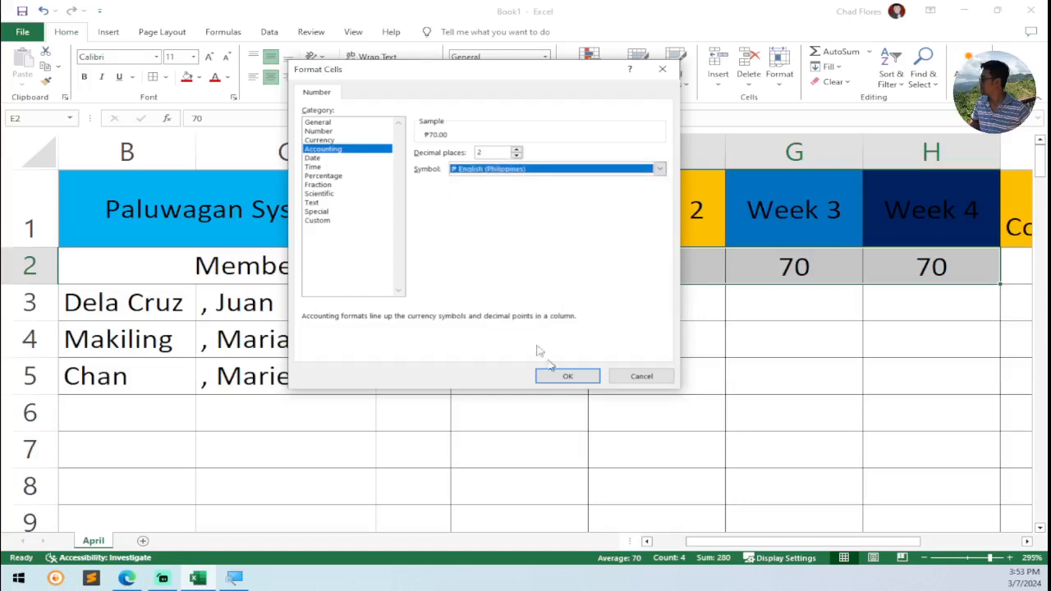
{"action": "left_click", "coordinate": [573, 380]}
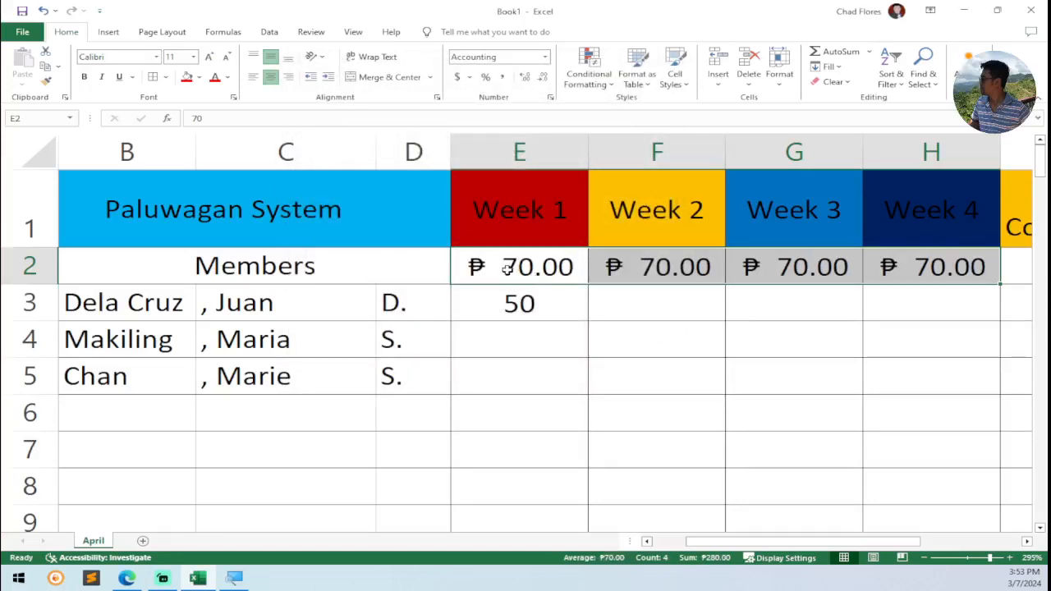
{"action": "left_click_drag", "start_coordinate": [507, 271], "coordinate": [878, 269]}
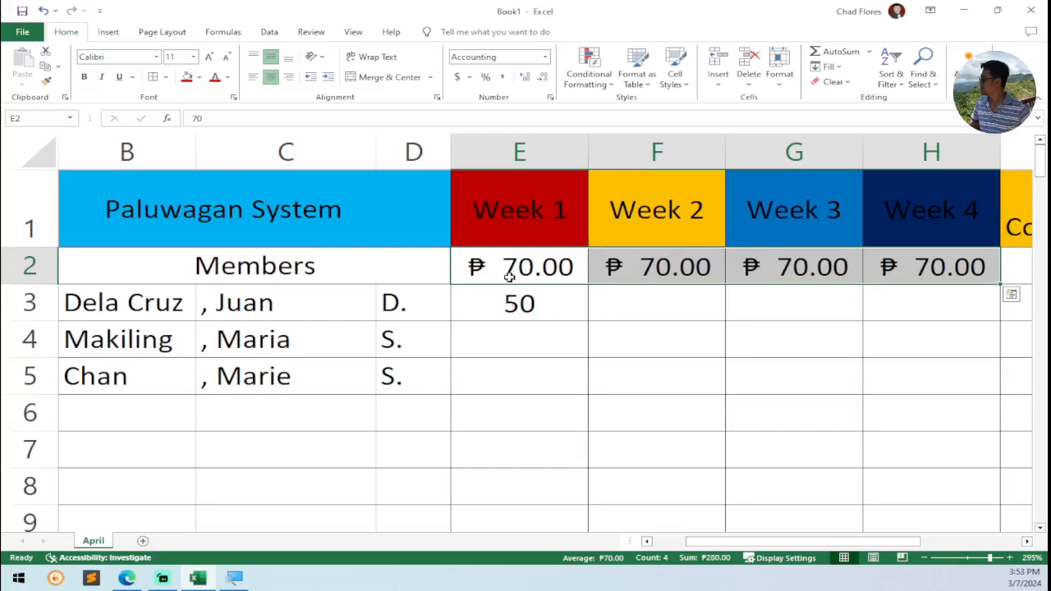
{"action": "left_click_drag", "start_coordinate": [480, 272], "coordinate": [990, 278]}
{"action": "left_click", "coordinate": [1000, 284]}
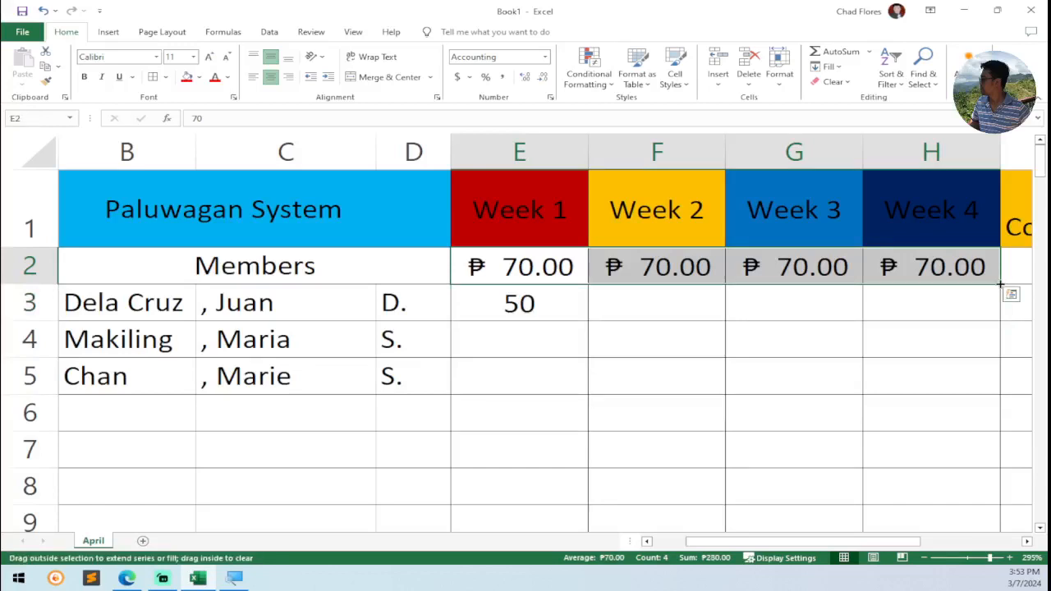
{"action": "left_click", "coordinate": [590, 279]}
Step: Format the members' weekly contribution cells E3:H102 as Accounting with the ₱ Filipino currency symbol
{"action": "left_click", "coordinate": [484, 302]}
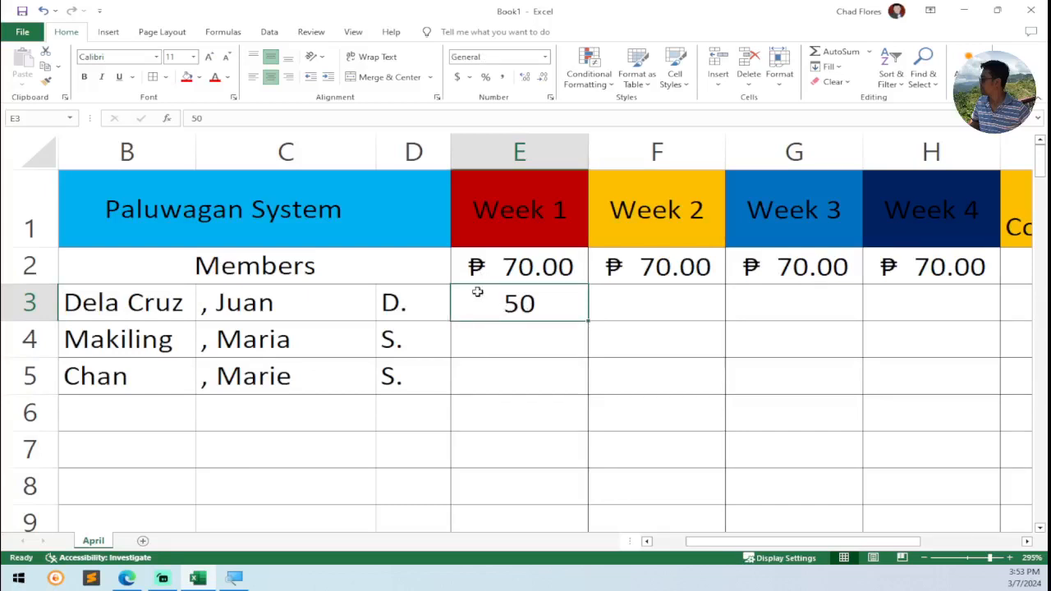
{"action": "left_click_drag", "start_coordinate": [477, 292], "coordinate": [955, 299]}
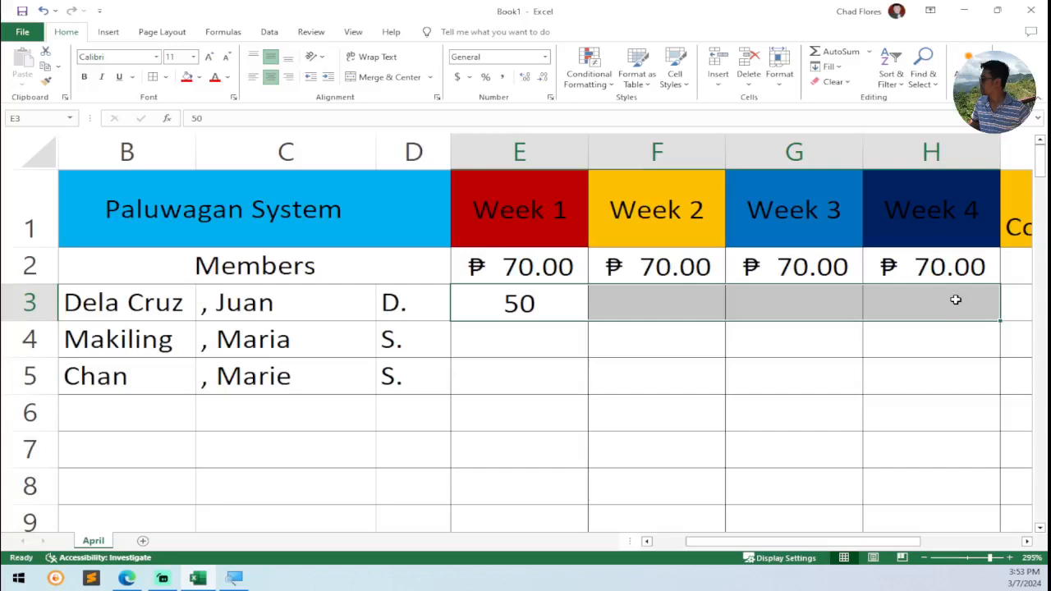
{"action": "key", "text": "ctrl+shift+Down"}
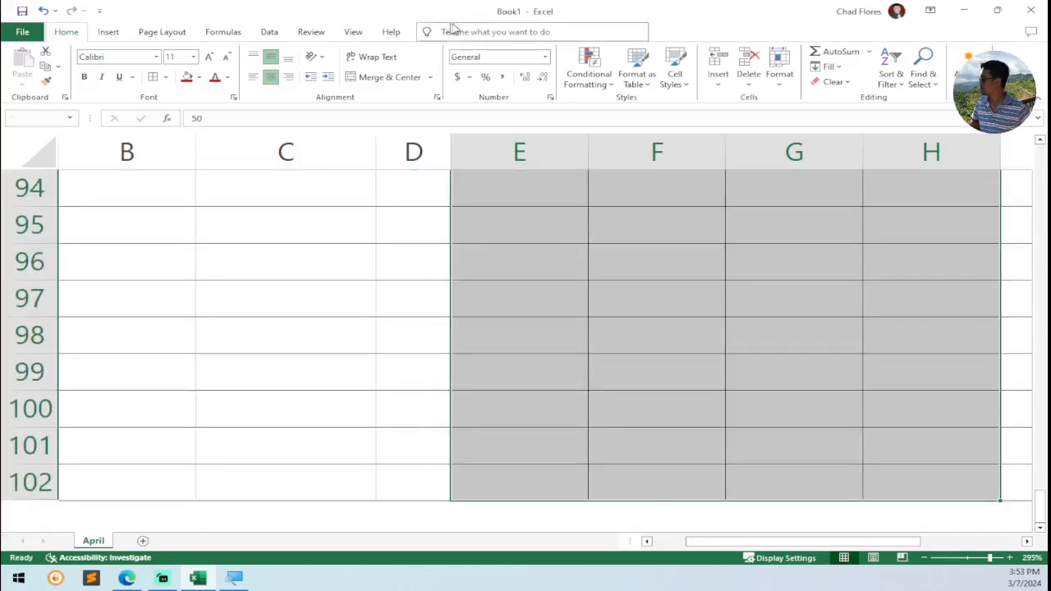
{"action": "left_click", "coordinate": [471, 78]}
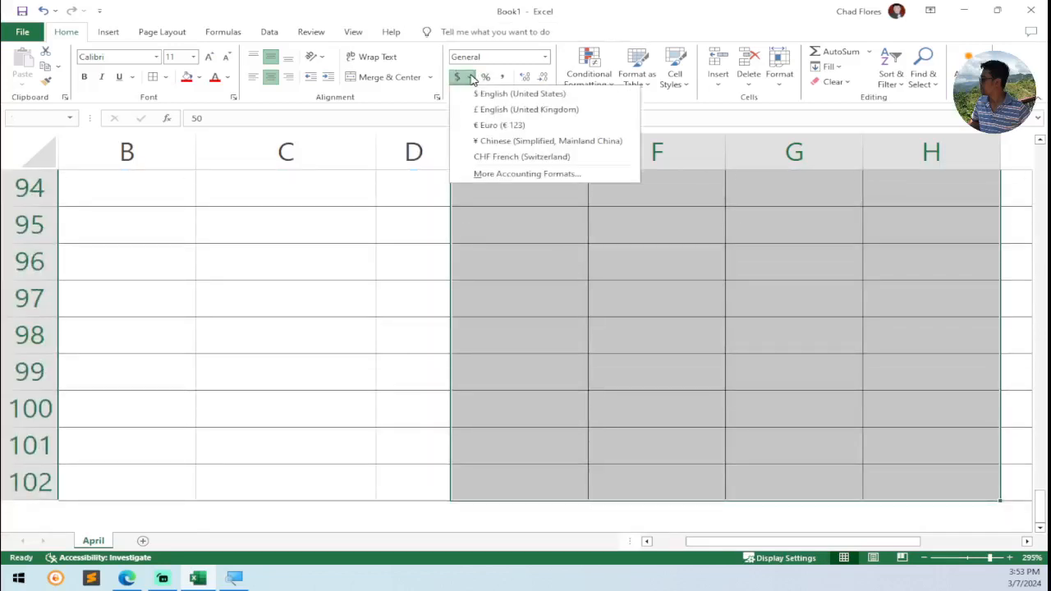
{"action": "left_click", "coordinate": [514, 174]}
{"action": "left_click", "coordinate": [535, 170]}
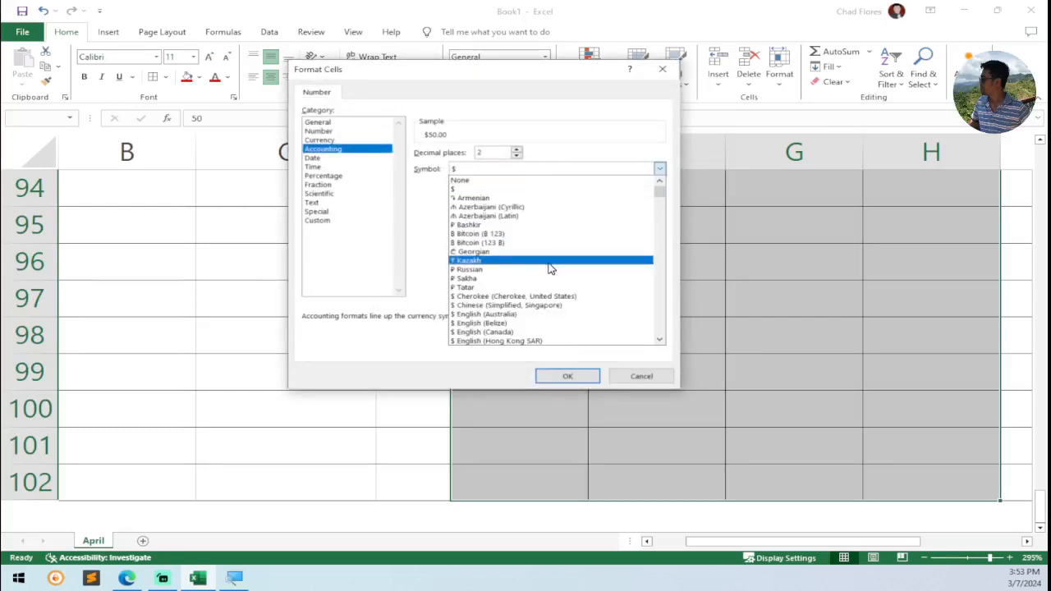
{"action": "scroll", "coordinate": [550, 269], "scroll_direction": "down", "scroll_amount": 15}
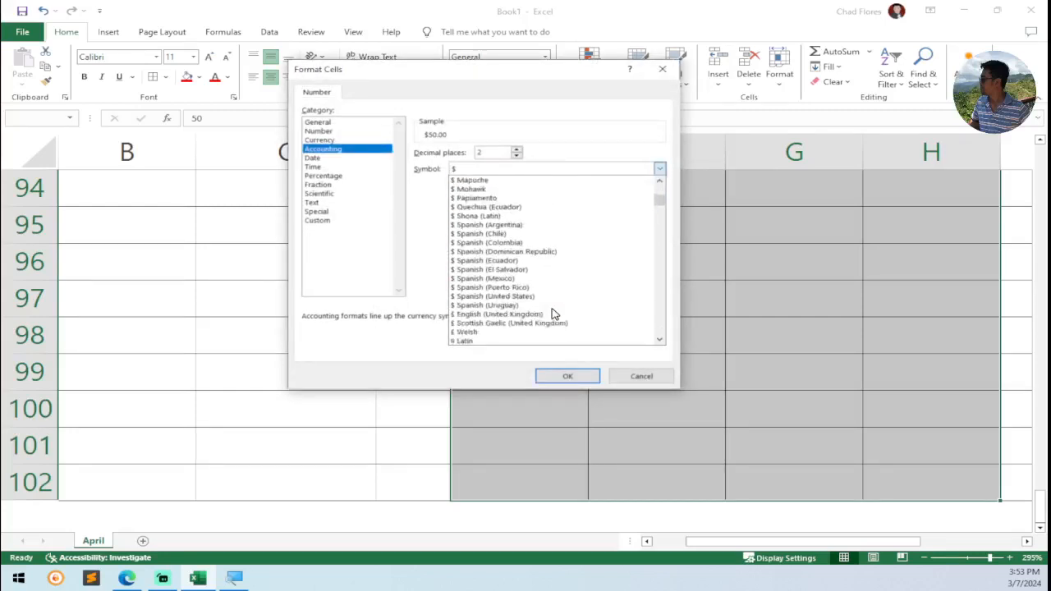
{"action": "scroll", "coordinate": [552, 314], "scroll_direction": "down", "scroll_amount": 5}
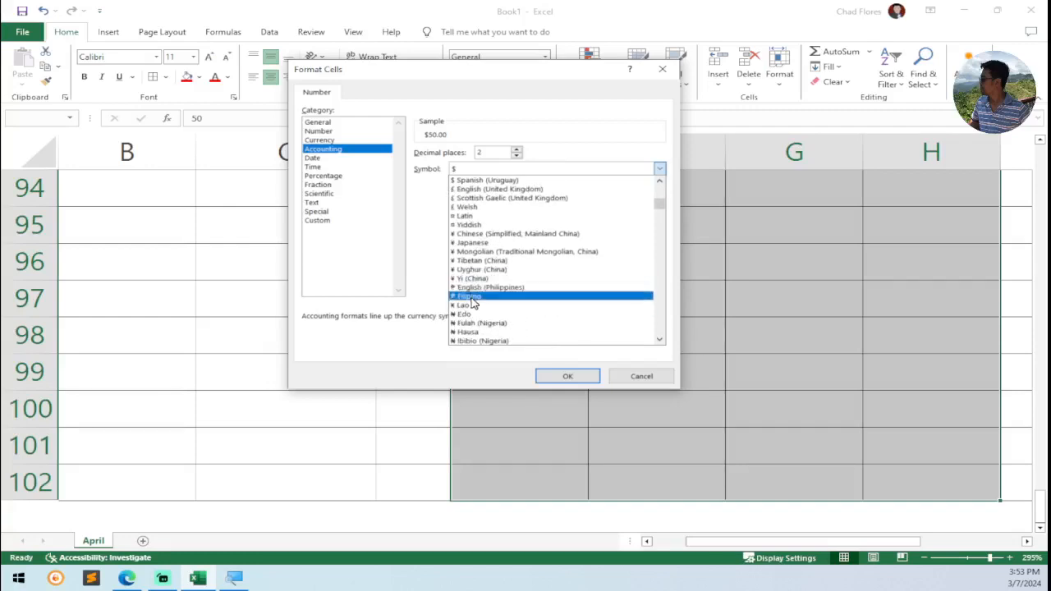
{"action": "left_click", "coordinate": [473, 297]}
{"action": "left_click", "coordinate": [567, 377]}
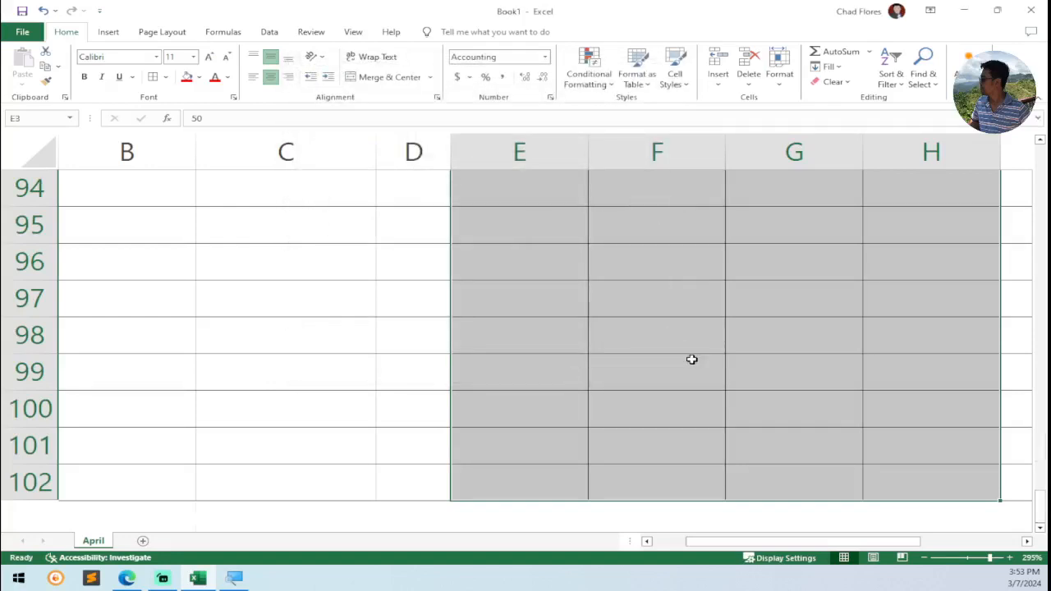
Step: Enter a test value of 4 in F4 to try the peso format and clear it again
{"action": "scroll", "coordinate": [692, 359], "scroll_direction": "up", "scroll_amount": 20}
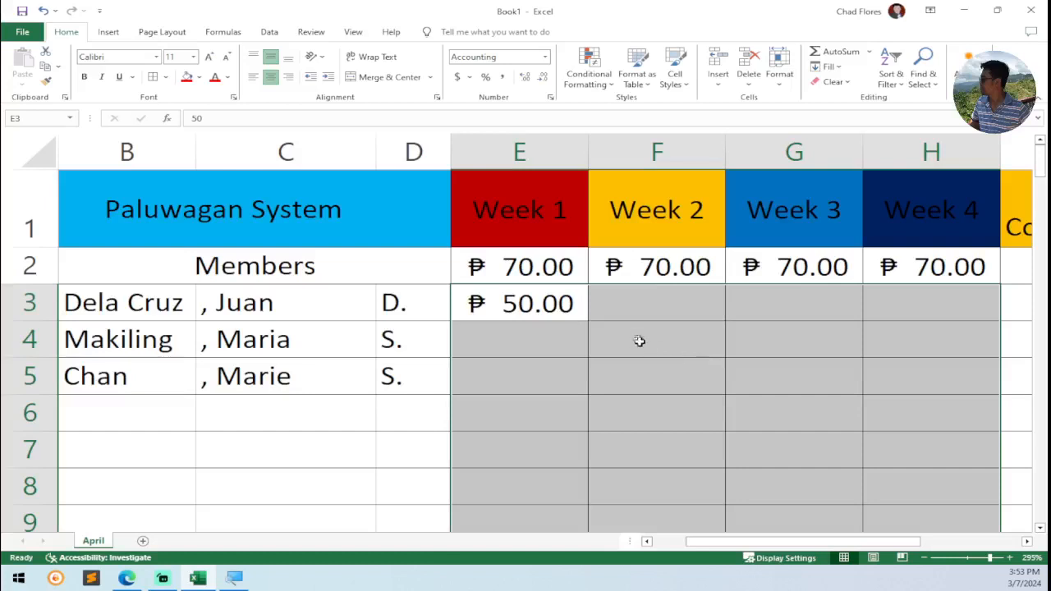
{"action": "left_click", "coordinate": [648, 349]}
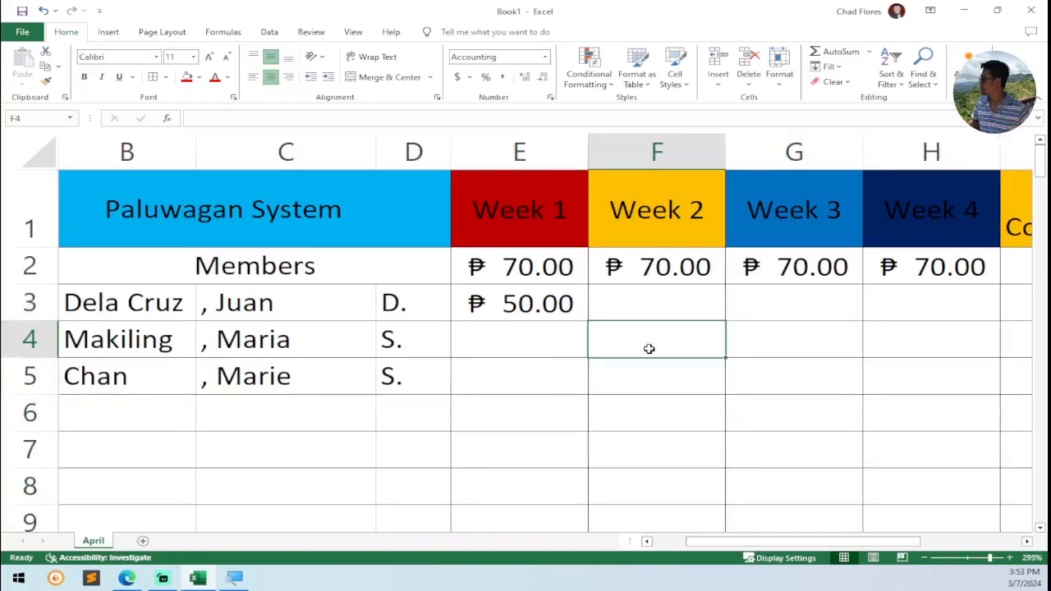
{"action": "type", "text": "4"}
{"action": "key", "text": "Return"}
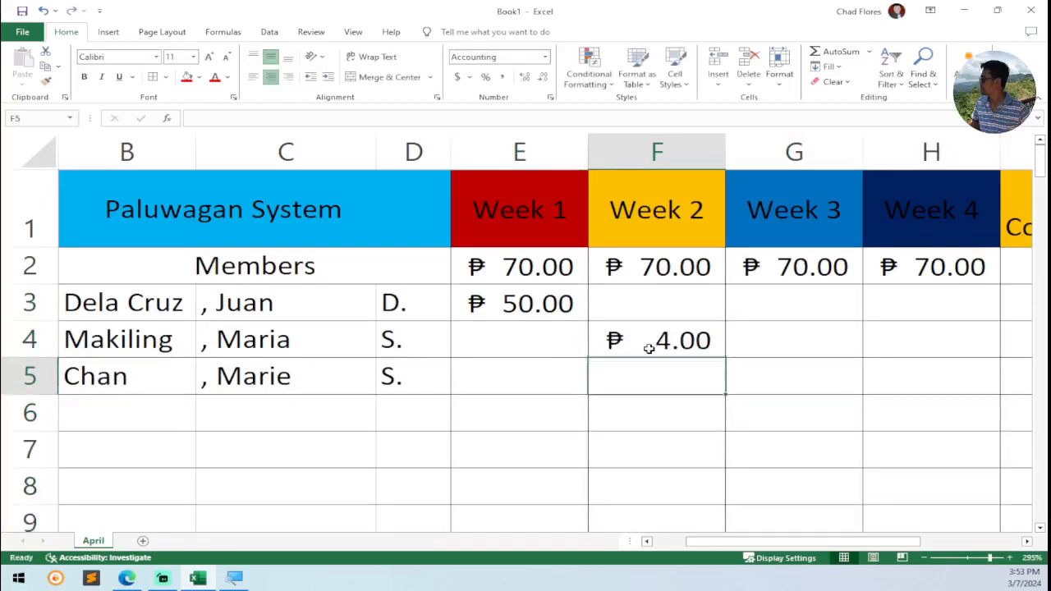
{"action": "left_click", "coordinate": [649, 349]}
{"action": "key", "text": "Delete"}
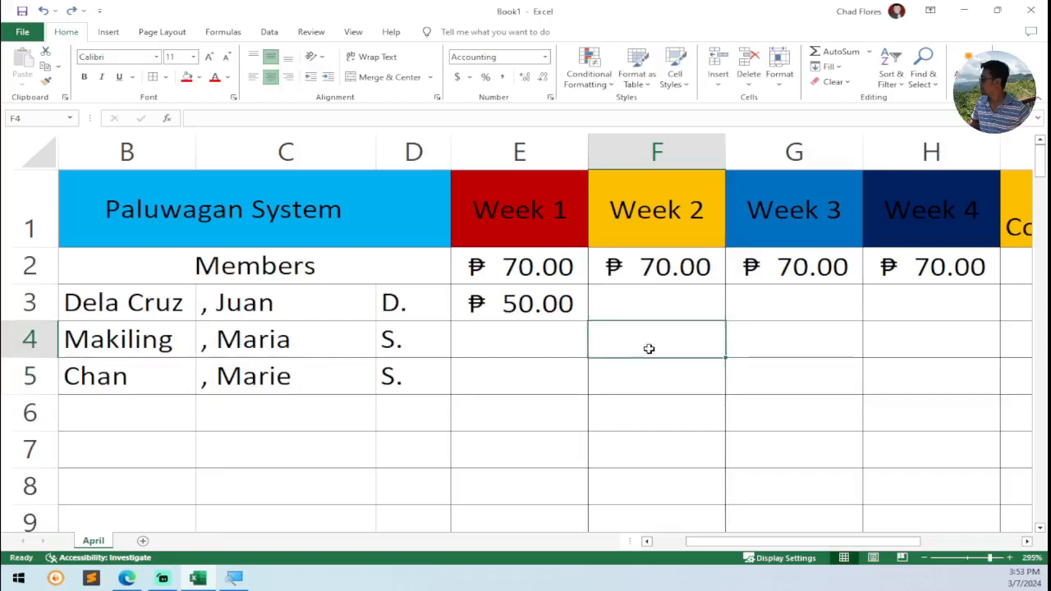
{"action": "key", "text": "ctrl+s"}
{"action": "left_click", "coordinate": [653, 355]}
Step: Copy the 50 in E3 across to H3, and enter 70 for all four weeks of the second member in E4:H4
{"action": "left_click", "coordinate": [484, 310]}
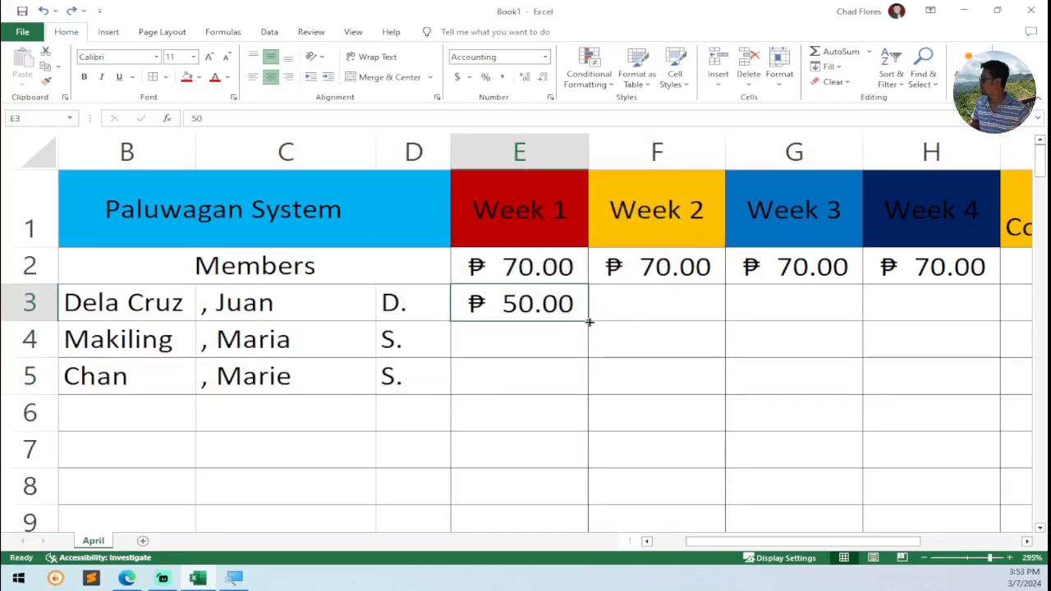
{"action": "left_click_drag", "start_coordinate": [589, 322], "coordinate": [935, 324]}
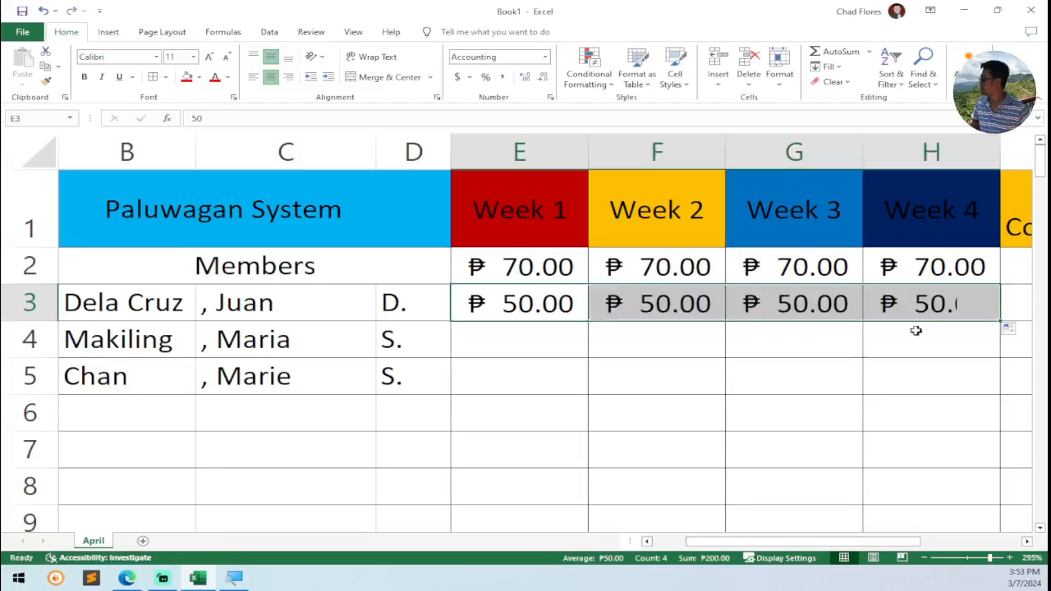
{"action": "mouse_move", "coordinate": [809, 543]}
{"action": "left_mouse_down"}
{"action": "mouse_move", "coordinate": [821, 543]}
{"action": "mouse_move", "coordinate": [809, 544]}
{"action": "left_mouse_up"}
{"action": "left_click", "coordinate": [520, 334]}
{"action": "type", "text": "70"}
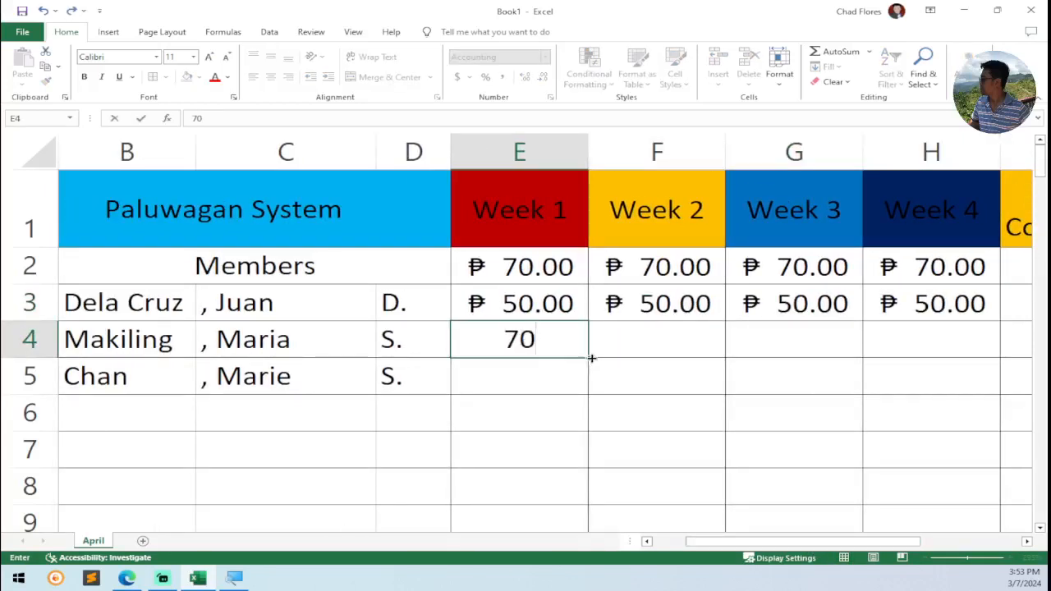
{"action": "left_click_drag", "start_coordinate": [589, 359], "coordinate": [894, 358]}
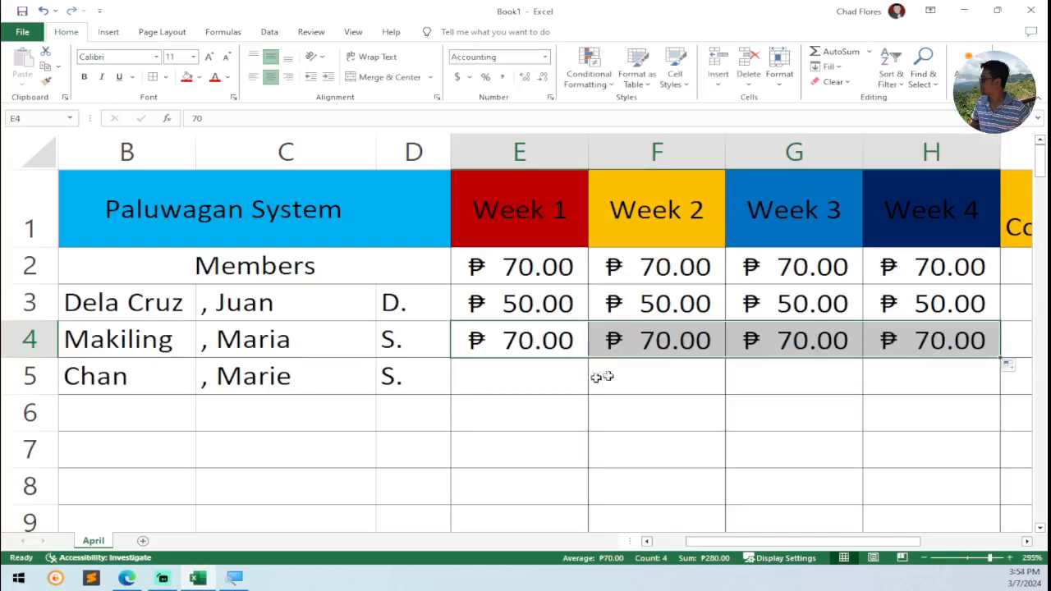
Step: Enter the third member's weekly contributions in E5:H5 as 50, 90, 70 and 50
{"action": "left_click", "coordinate": [519, 386]}
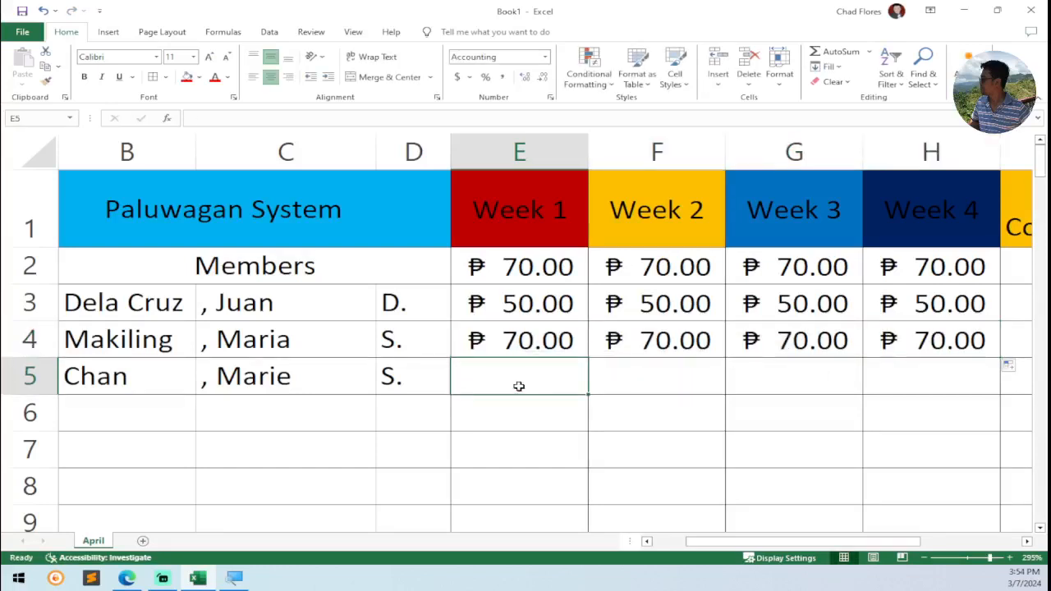
{"action": "type", "text": "50"}
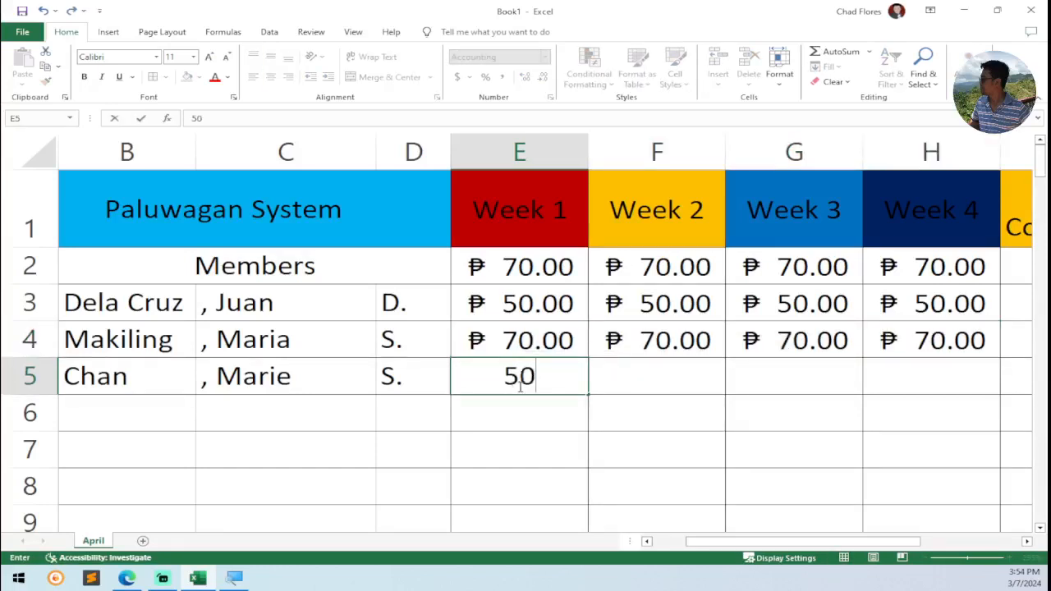
{"action": "left_click", "coordinate": [632, 383]}
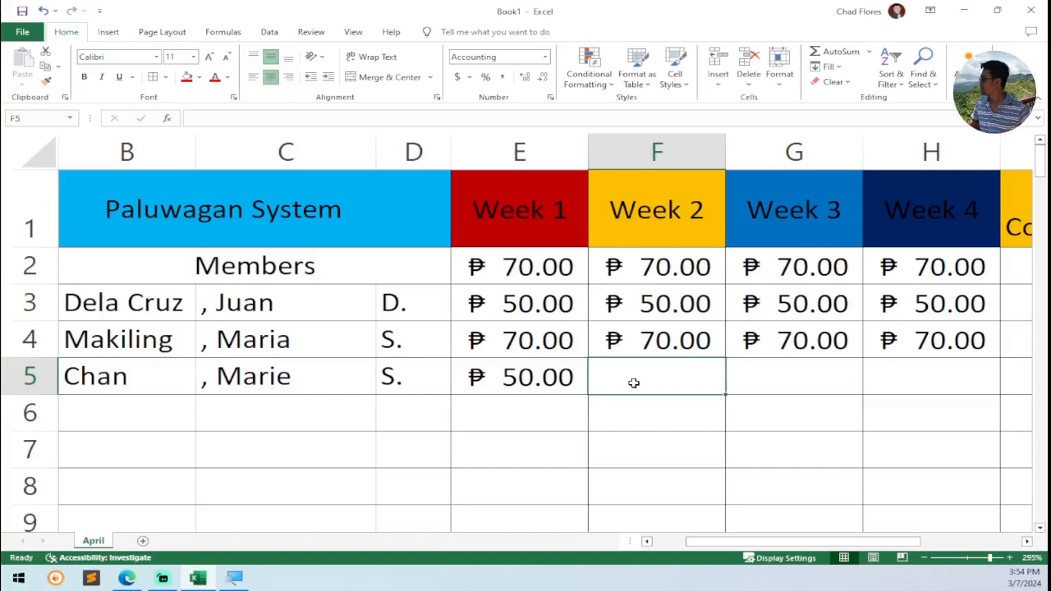
{"action": "type", "text": "90"}
{"action": "left_click", "coordinate": [687, 408]}
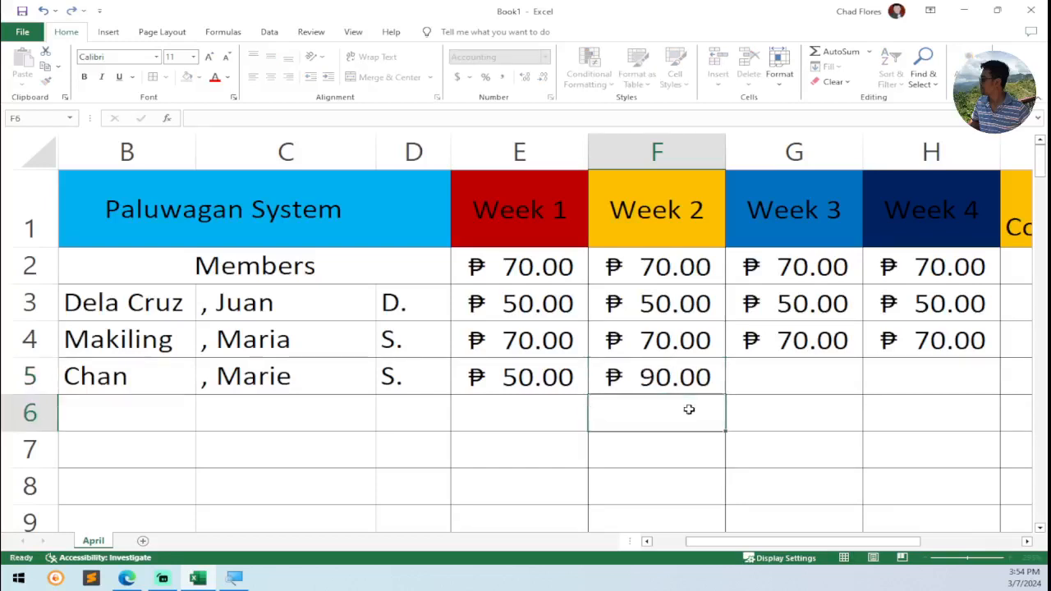
{"action": "left_click", "coordinate": [792, 372]}
{"action": "type", "text": "70"}
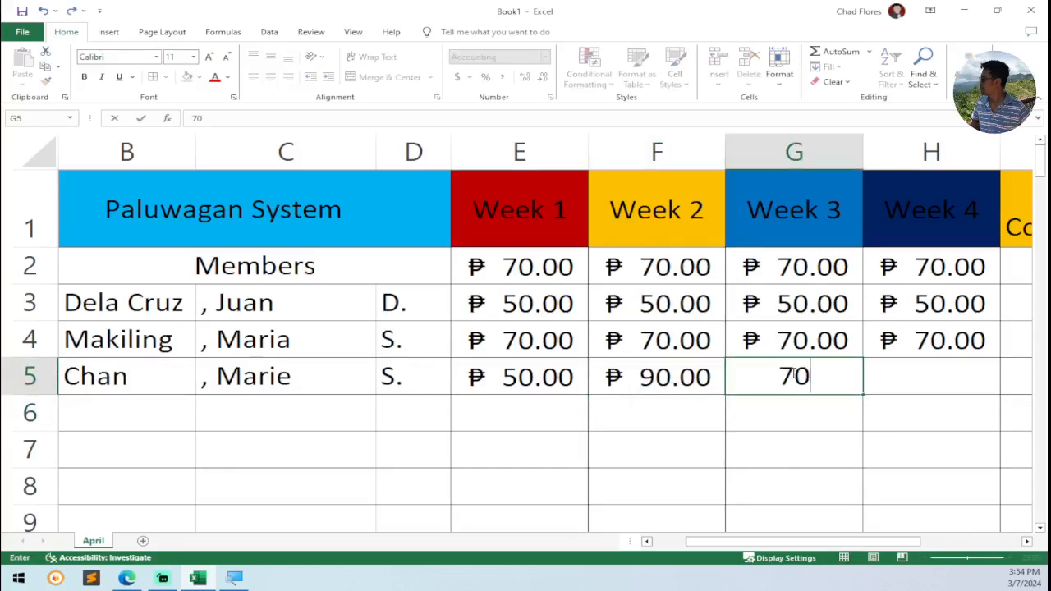
{"action": "left_click", "coordinate": [869, 378]}
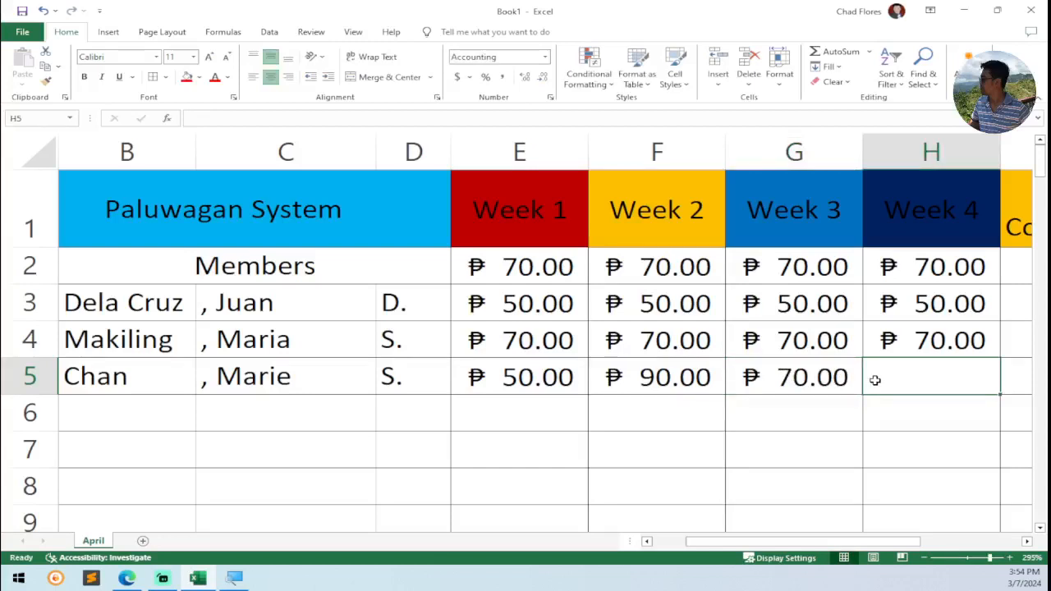
{"action": "type", "text": "50"}
{"action": "key", "text": "Return"}
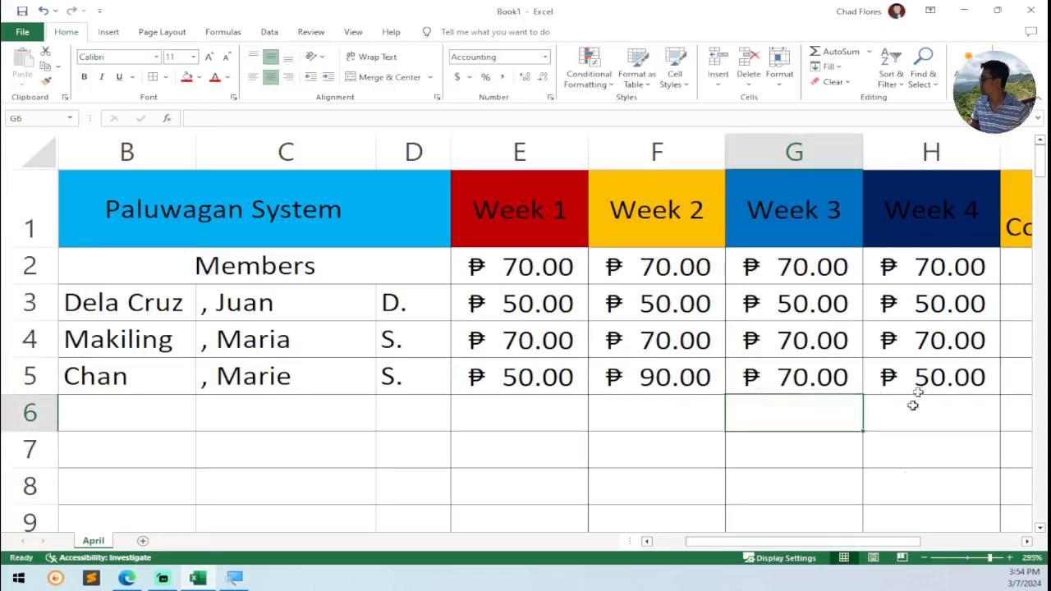
Step: Format the entire Total Collection column I as Accounting with the ₱ Filipino symbol and 2 decimal places
{"action": "left_click_drag", "start_coordinate": [860, 543], "coordinate": [931, 546]}
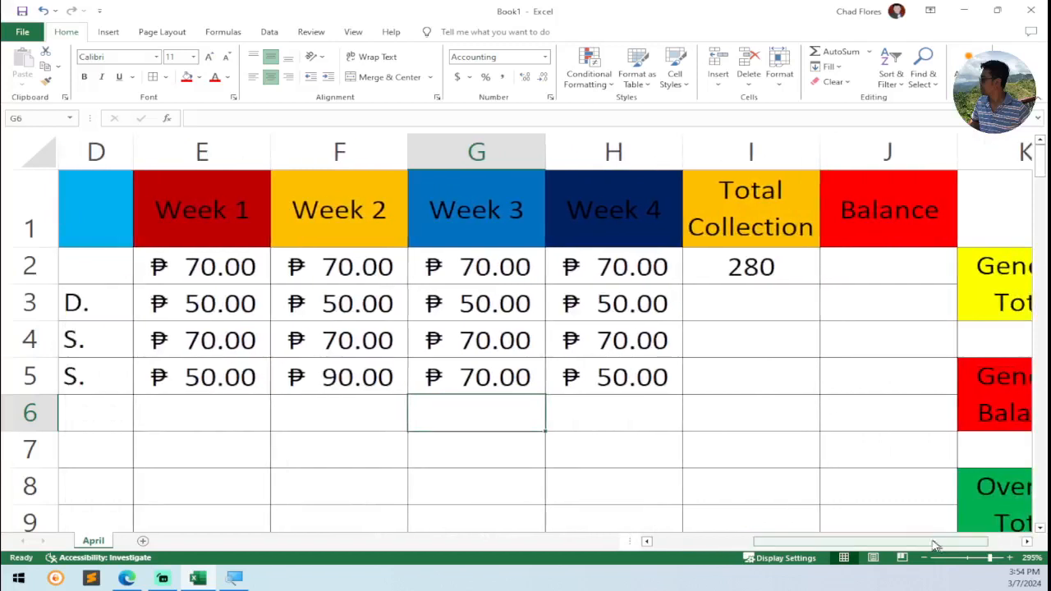
{"action": "left_click", "coordinate": [751, 269]}
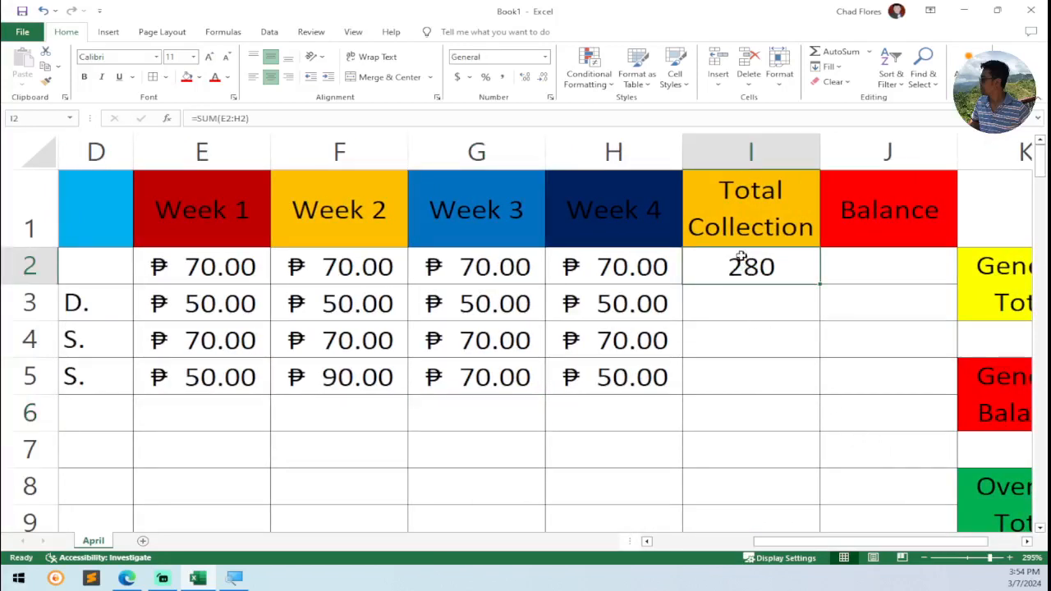
{"action": "left_click", "coordinate": [745, 143]}
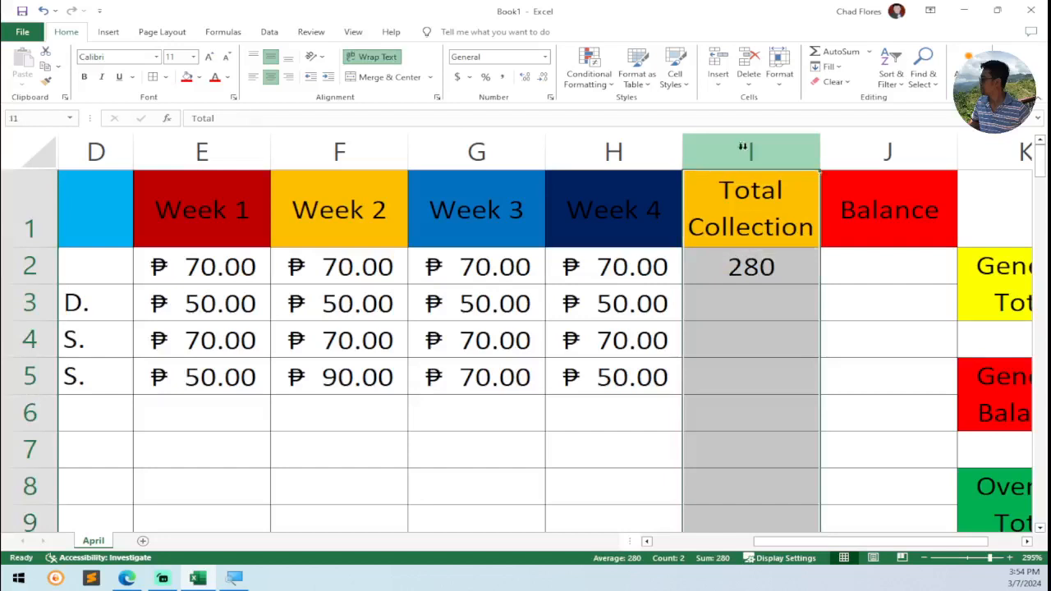
{"action": "left_click", "coordinate": [469, 77]}
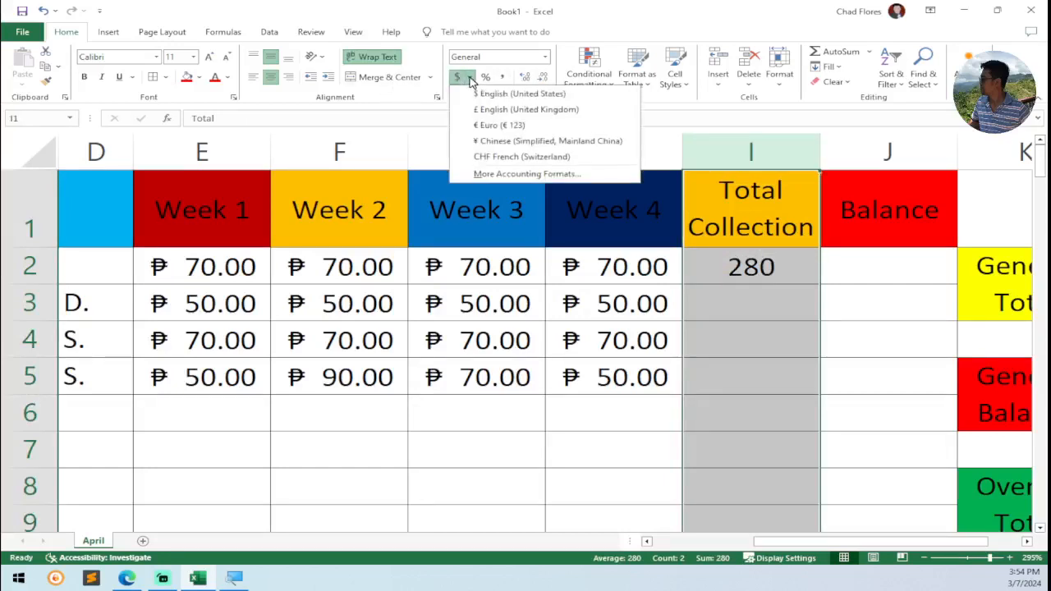
{"action": "left_click", "coordinate": [525, 173]}
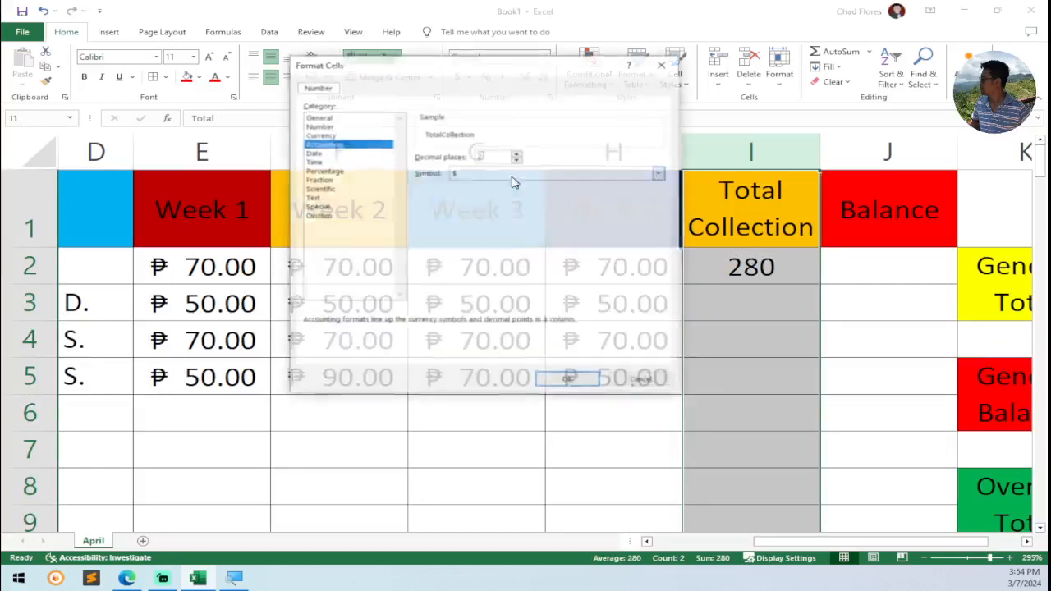
{"action": "left_click", "coordinate": [660, 174]}
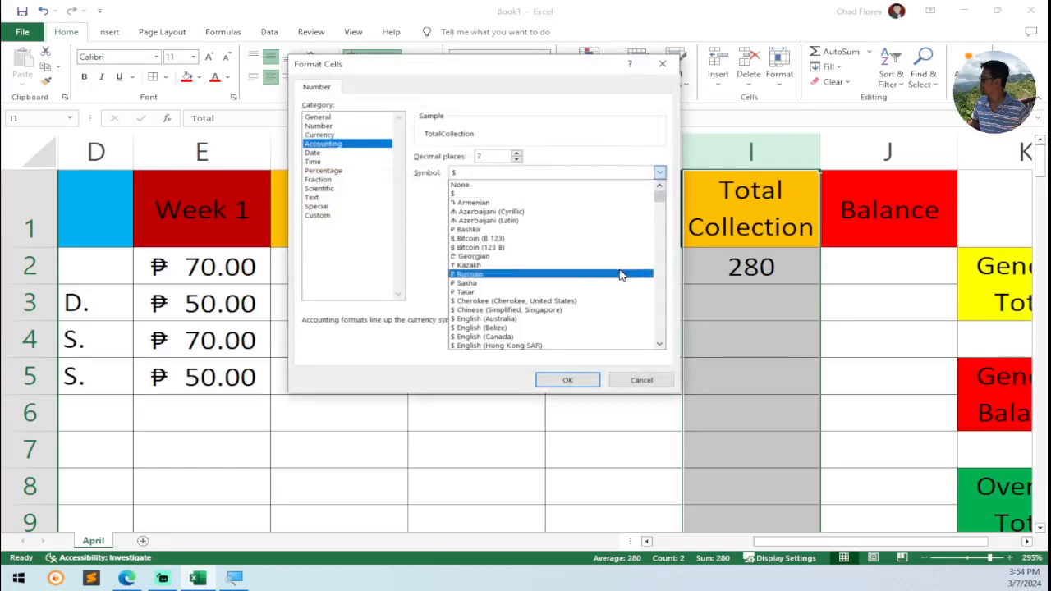
{"action": "scroll", "coordinate": [614, 295], "scroll_direction": "down", "scroll_amount": 5}
{"action": "scroll", "coordinate": [610, 300], "scroll_direction": "down", "scroll_amount": 10}
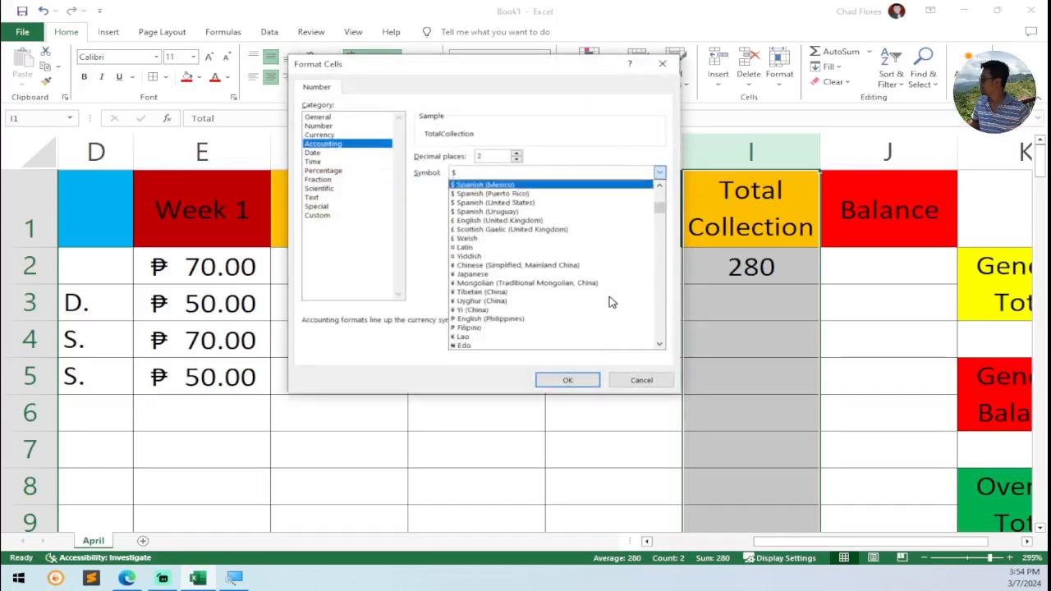
{"action": "left_click", "coordinate": [528, 310]}
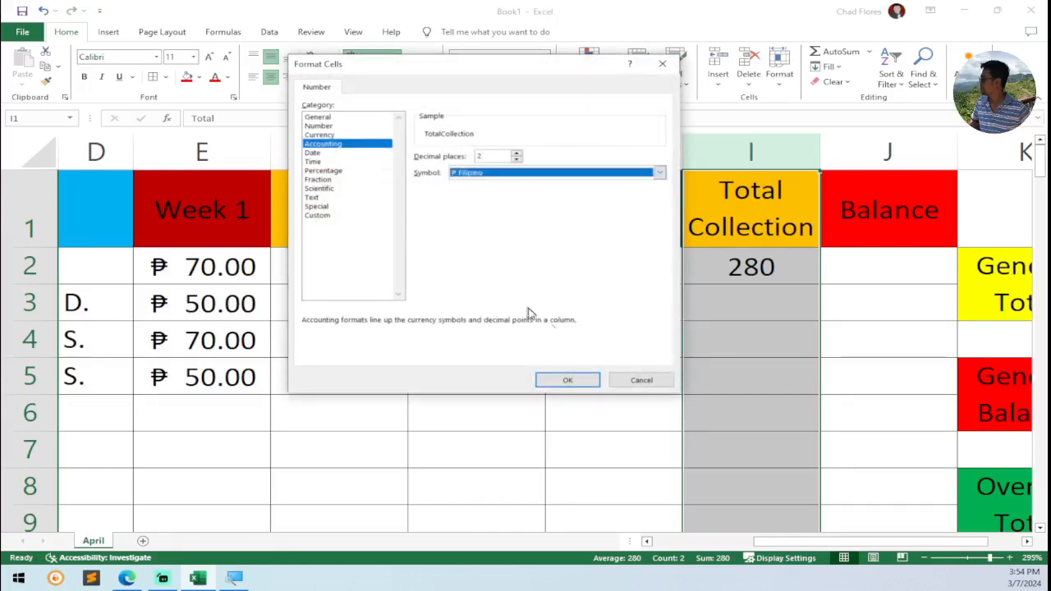
{"action": "left_click", "coordinate": [575, 382]}
{"action": "left_click", "coordinate": [781, 301]}
Step: Fill the I2 formula =SUM(E2:H2) down the Total Collection column through all the member rows
{"action": "left_click", "coordinate": [808, 276]}
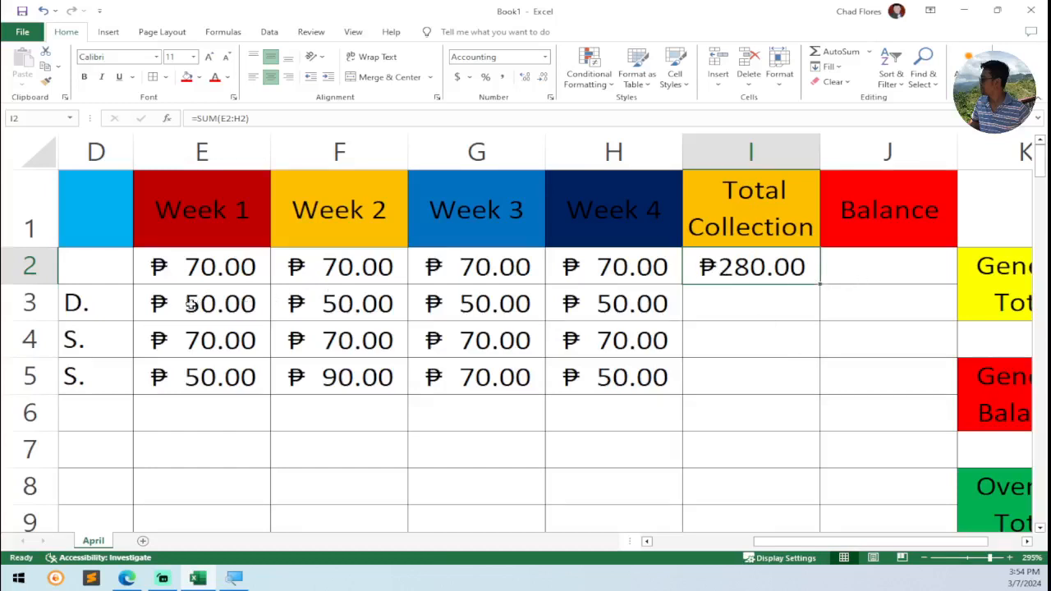
{"action": "left_click_drag", "start_coordinate": [188, 300], "coordinate": [614, 300]}
{"action": "left_click", "coordinate": [800, 275]}
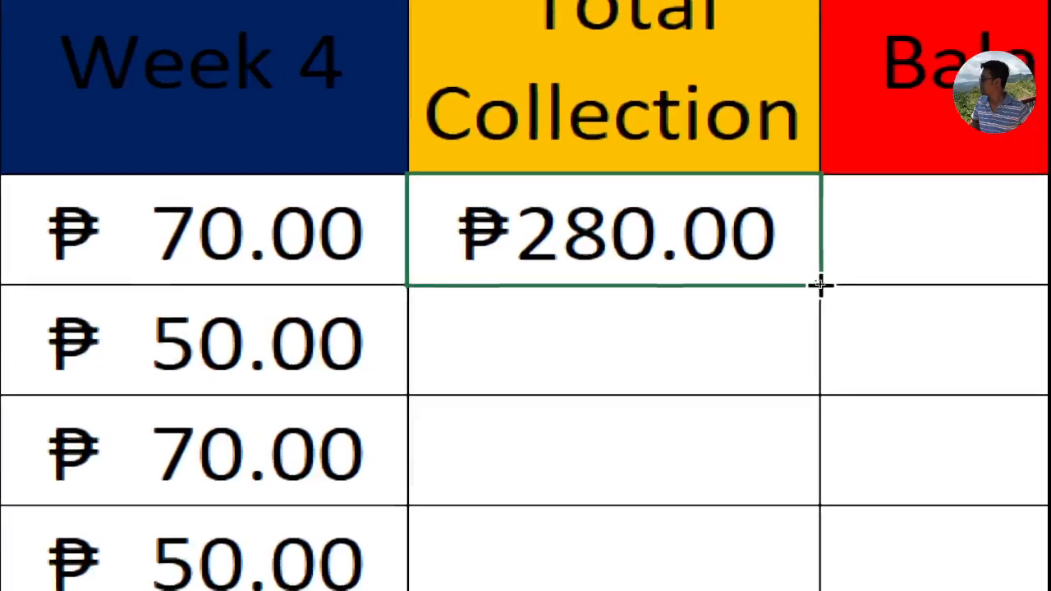
{"action": "double_click", "coordinate": [821, 284]}
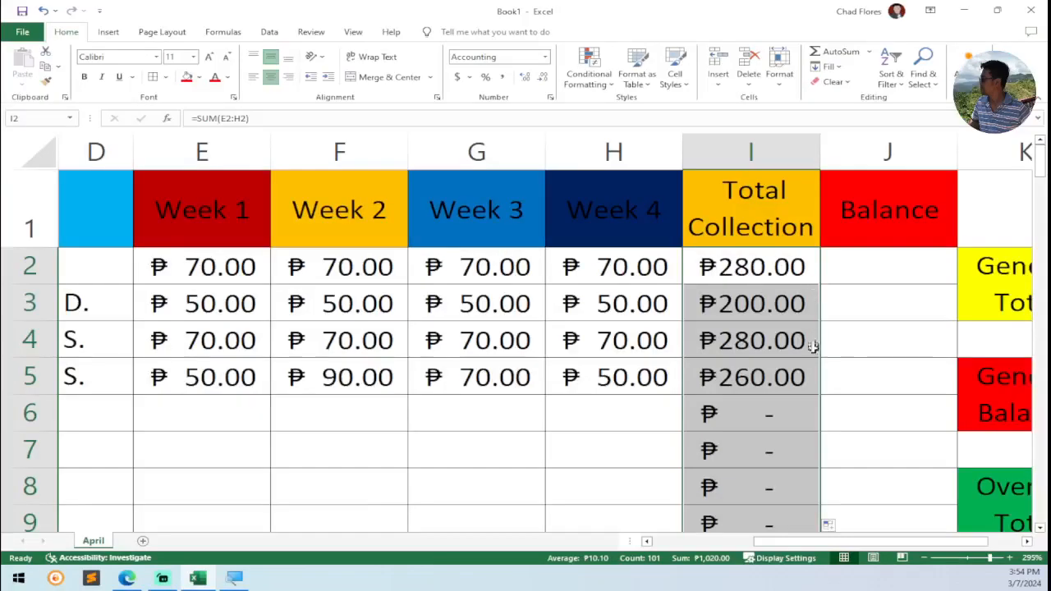
{"action": "left_click", "coordinate": [833, 412]}
{"action": "scroll", "coordinate": [745, 417], "scroll_direction": "down", "scroll_amount": 3}
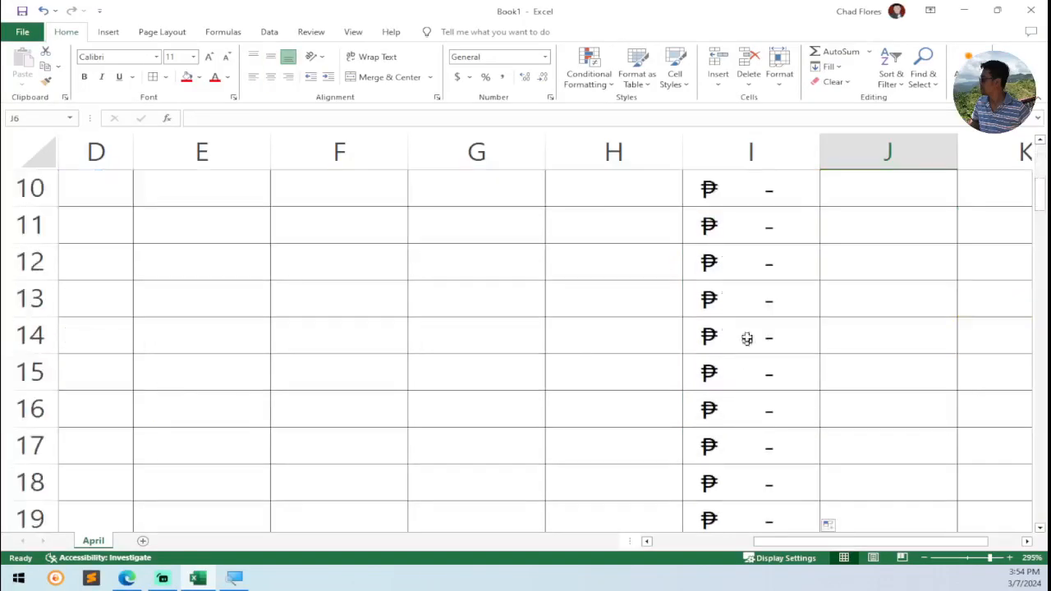
{"action": "scroll", "coordinate": [743, 345], "scroll_direction": "up", "scroll_amount": 3}
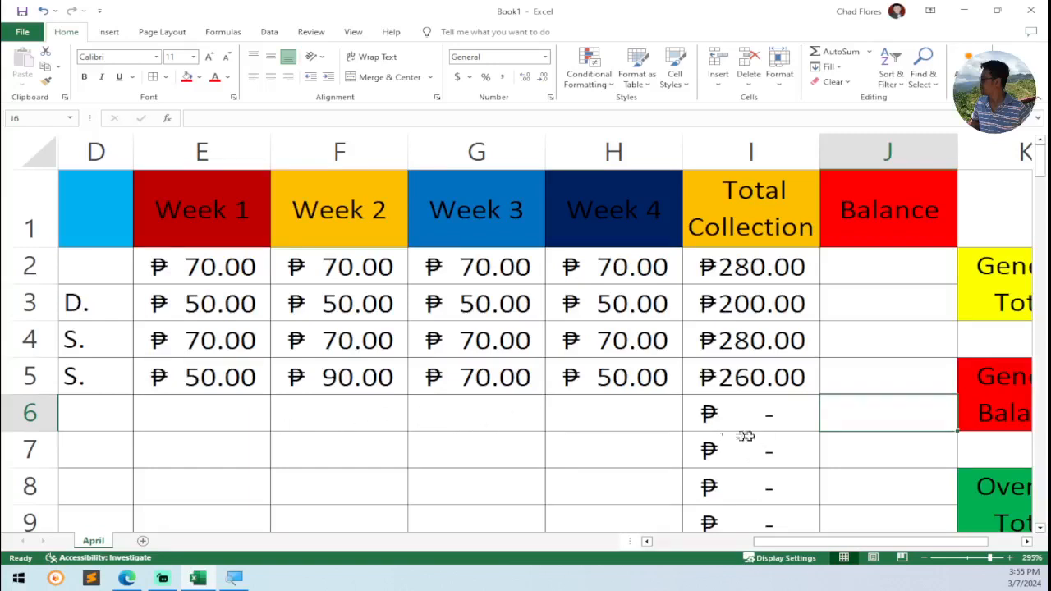
Step: Enter the formula =I2-I3 in J3 to calculate the first member's balance
{"action": "left_click", "coordinate": [854, 279]}
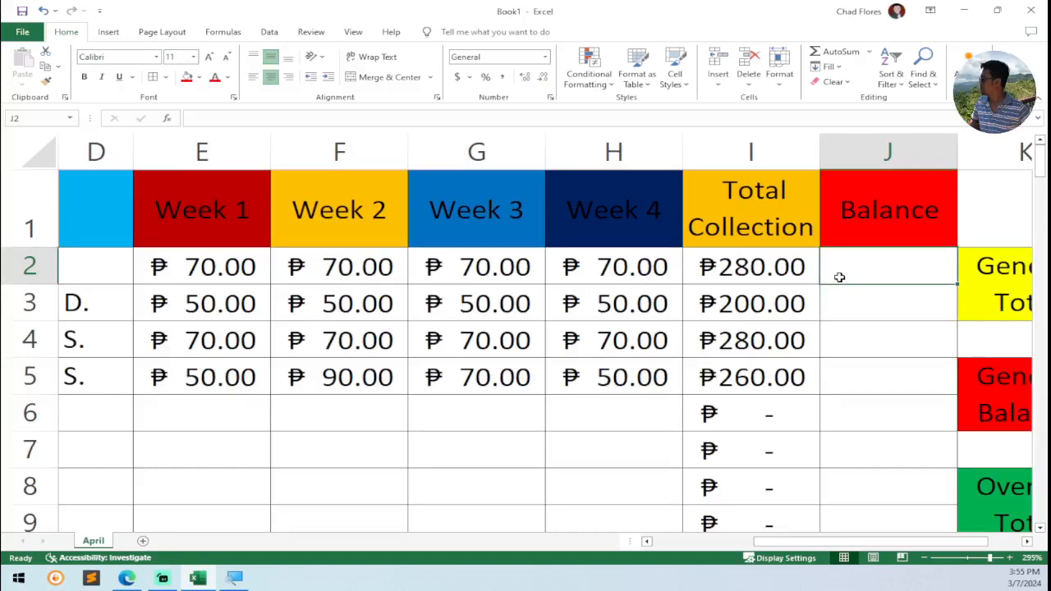
{"action": "left_click", "coordinate": [852, 312]}
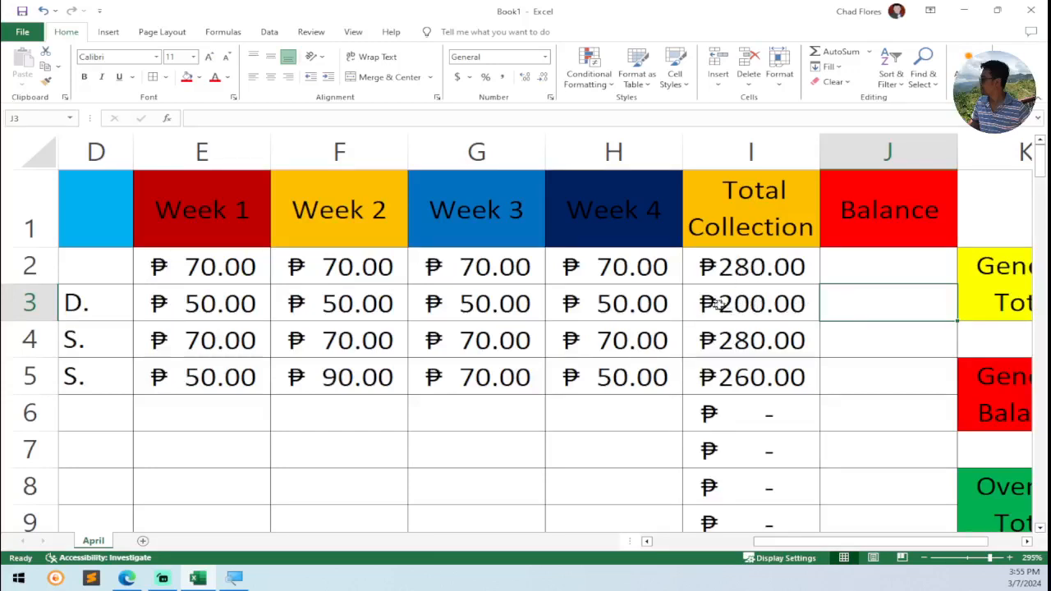
{"action": "double_click", "coordinate": [846, 293]}
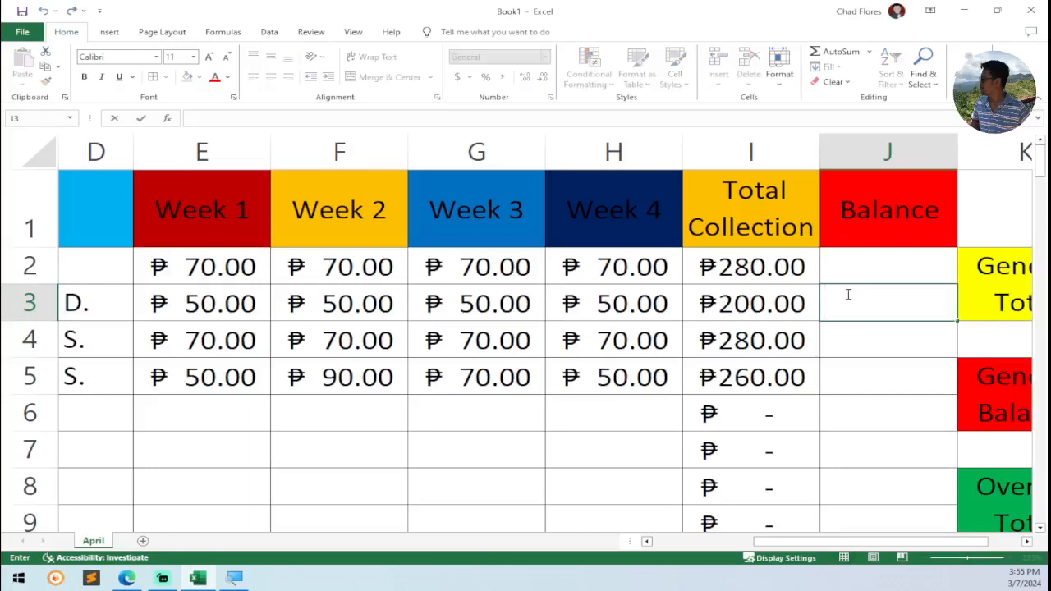
{"action": "type", "text": "="}
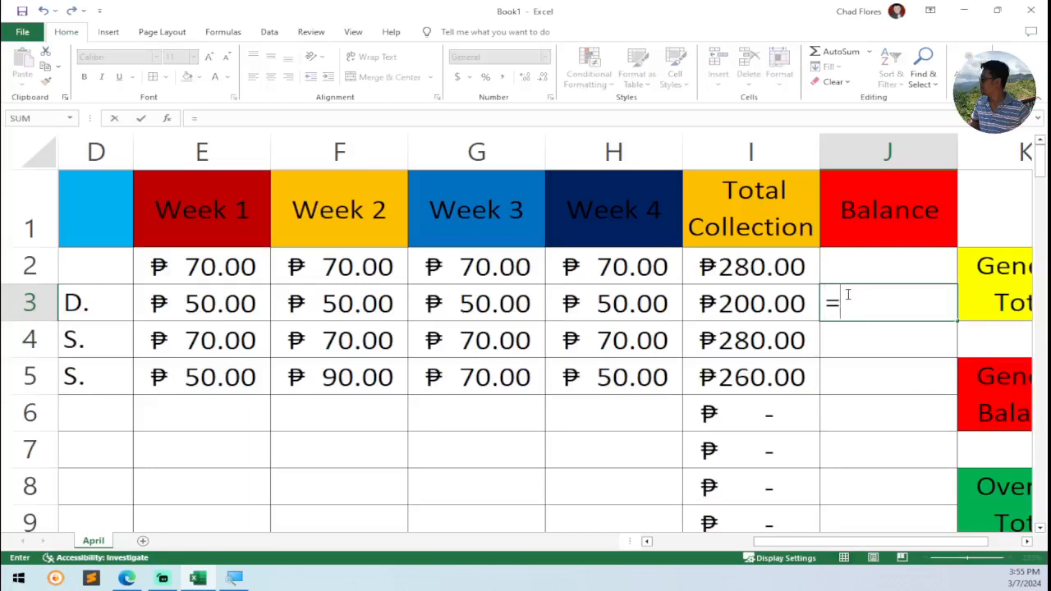
{"action": "left_click", "coordinate": [772, 267]}
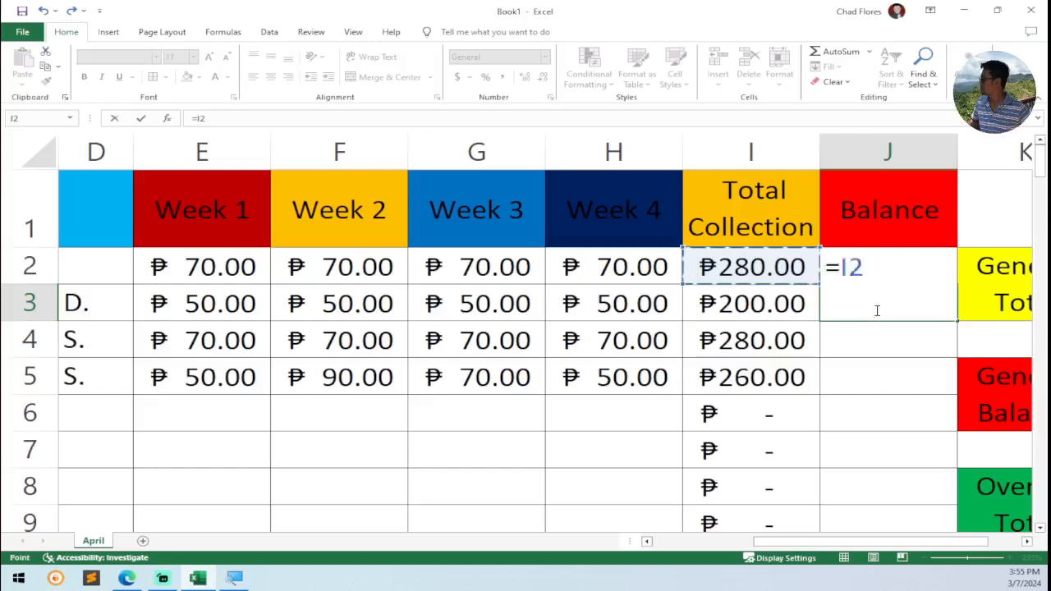
{"action": "type", "text": "-"}
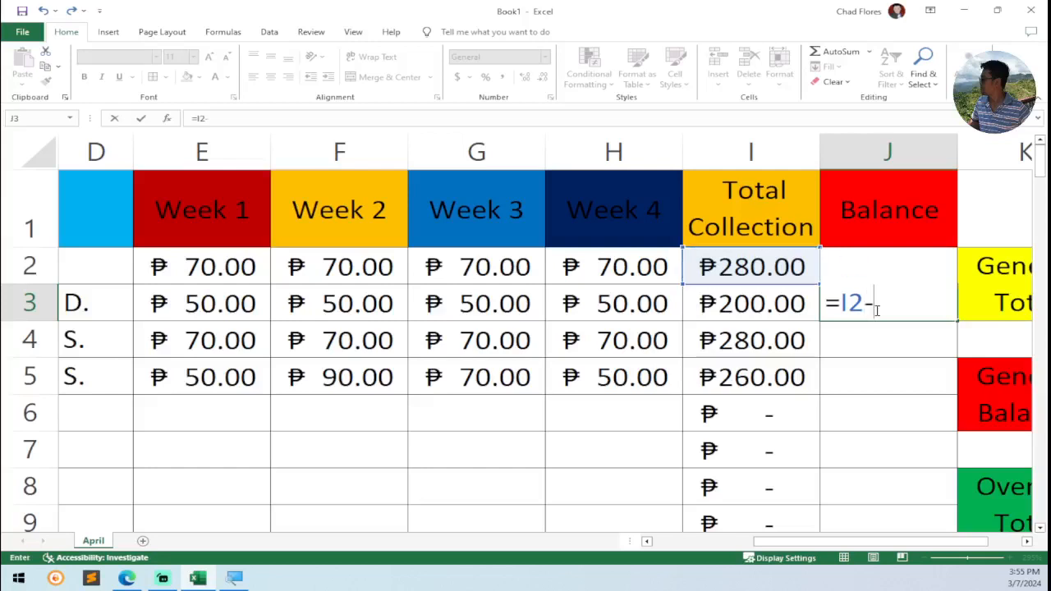
{"action": "left_click", "coordinate": [762, 302]}
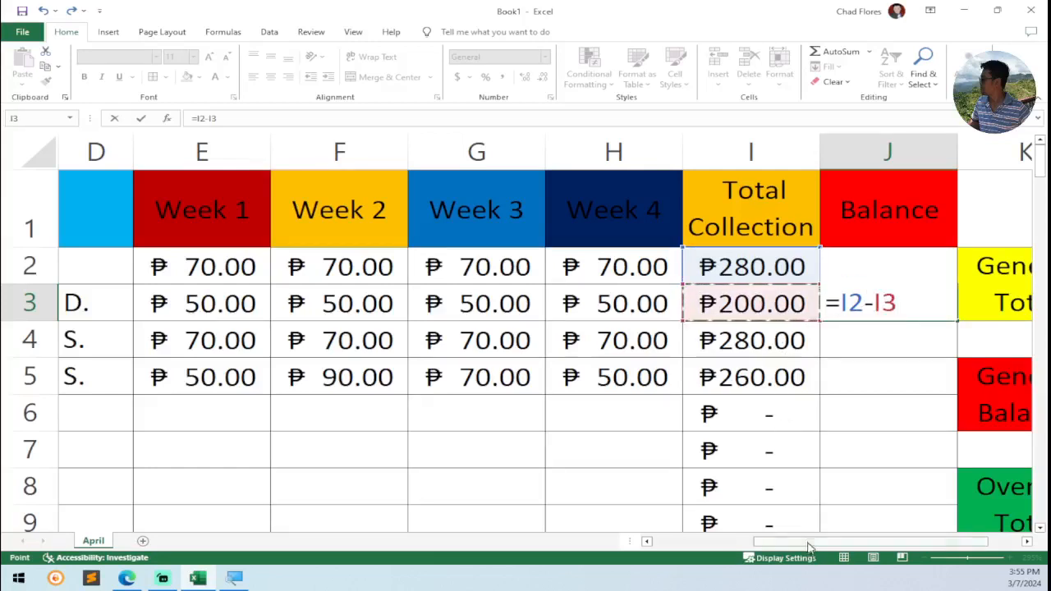
{"action": "key", "text": "Return"}
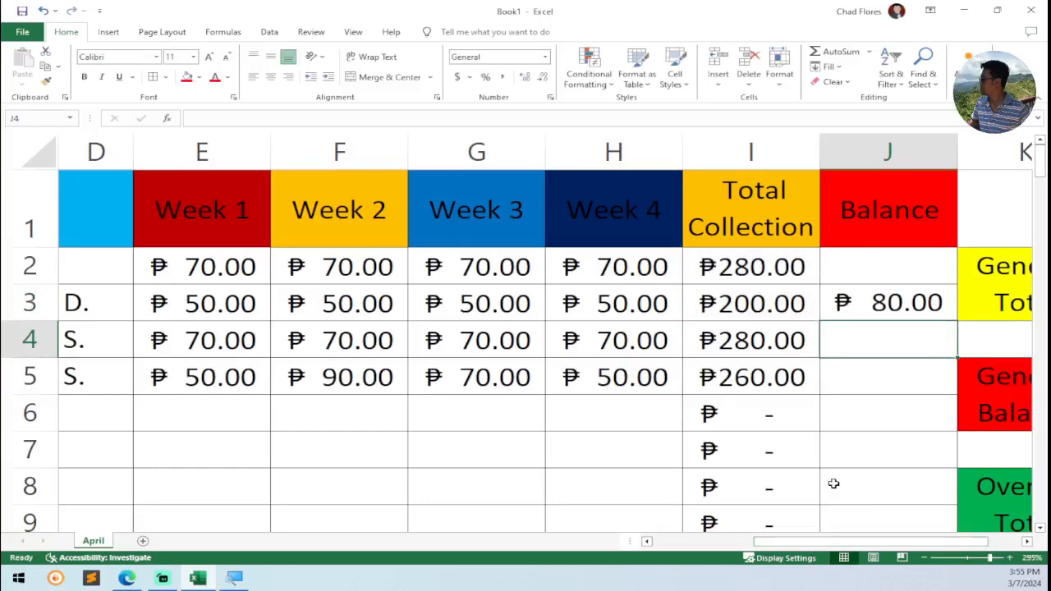
Step: Fill the =I2-I3 formula from J3 down the Balance column through all the member rows
{"action": "double_click", "coordinate": [880, 305]}
{"action": "key", "text": "Escape"}
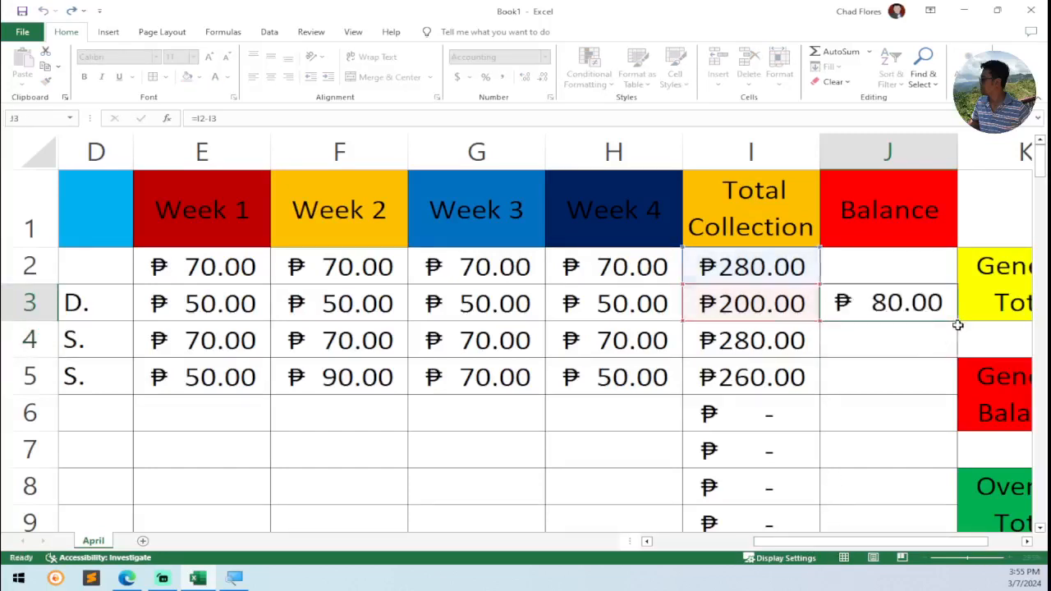
{"action": "double_click", "coordinate": [957, 323]}
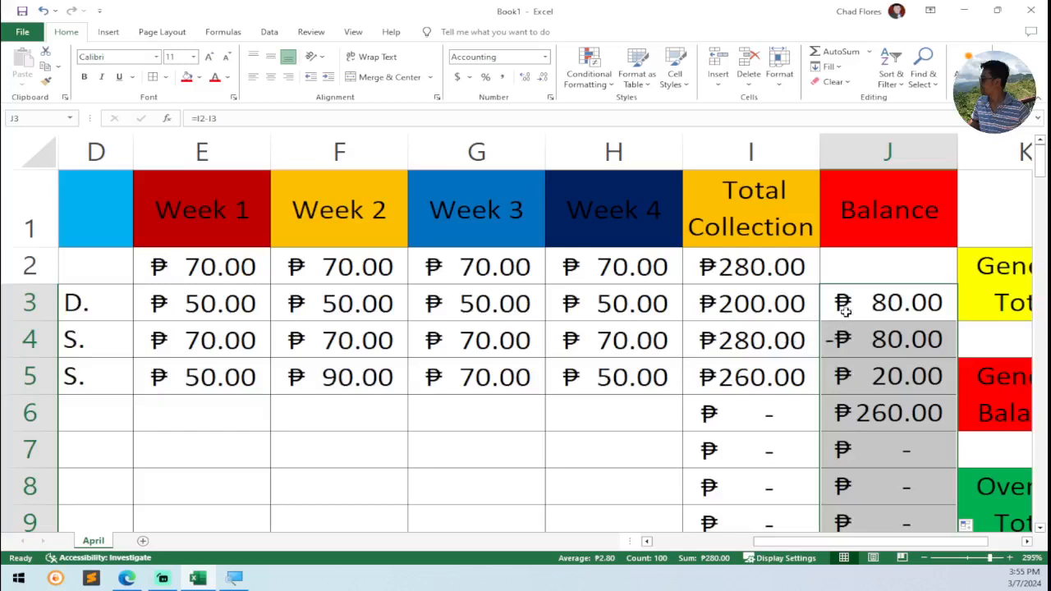
Step: Compare the required contributions in row 2 with the balances in J3 and J4, and inspect the cell references in J4's formula
{"action": "left_click", "coordinate": [768, 267]}
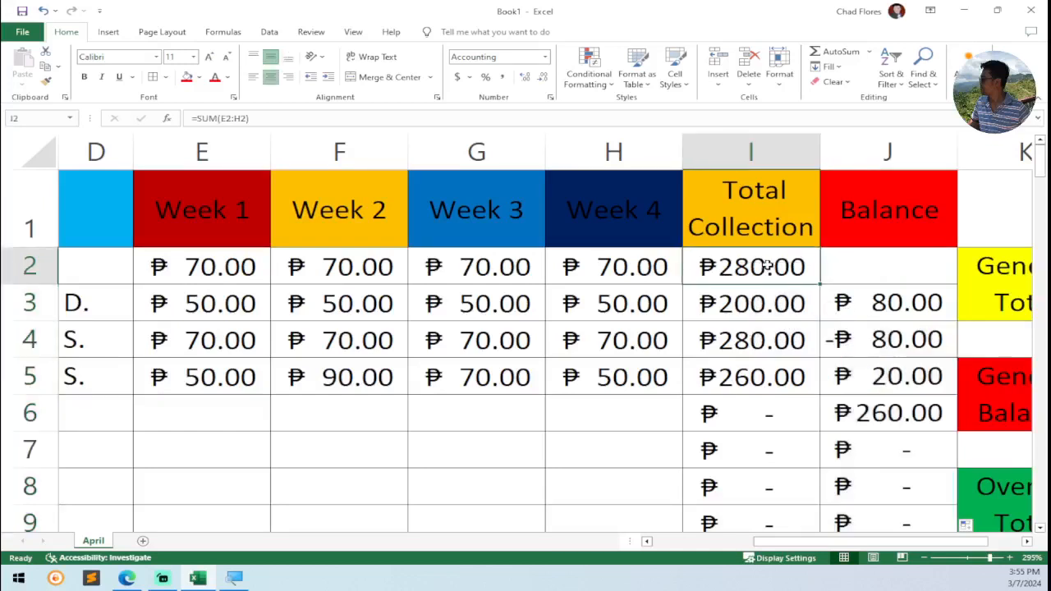
{"action": "left_click_drag", "start_coordinate": [238, 274], "coordinate": [776, 275]}
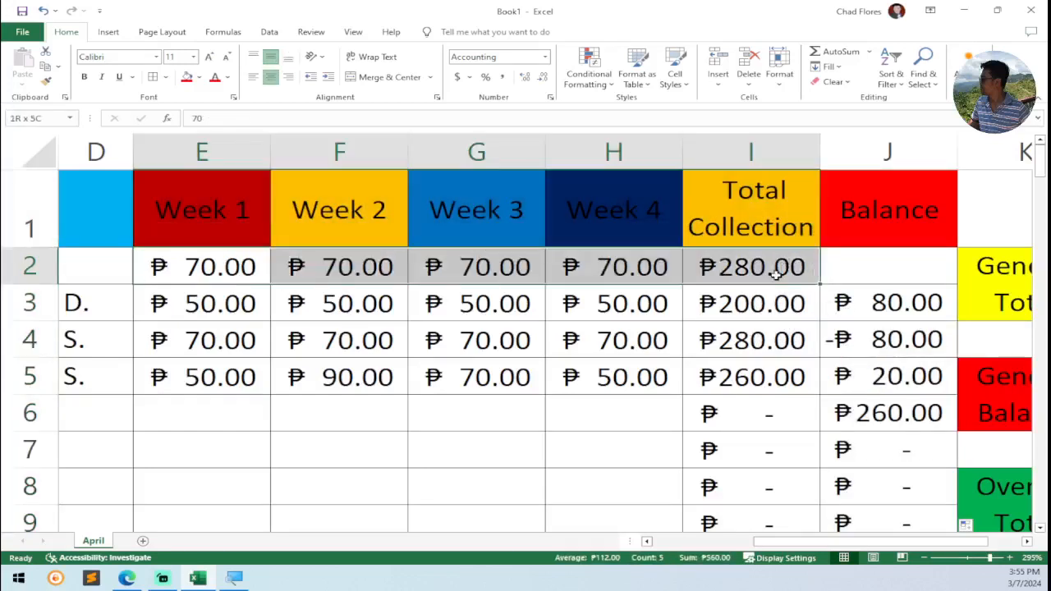
{"action": "left_click", "coordinate": [908, 306]}
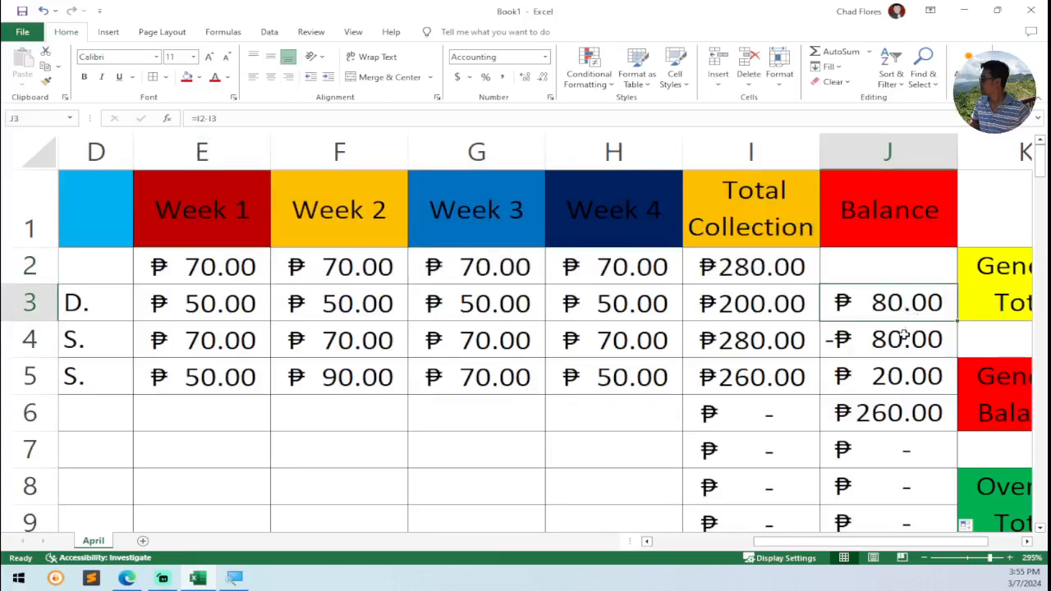
{"action": "double_click", "coordinate": [903, 336]}
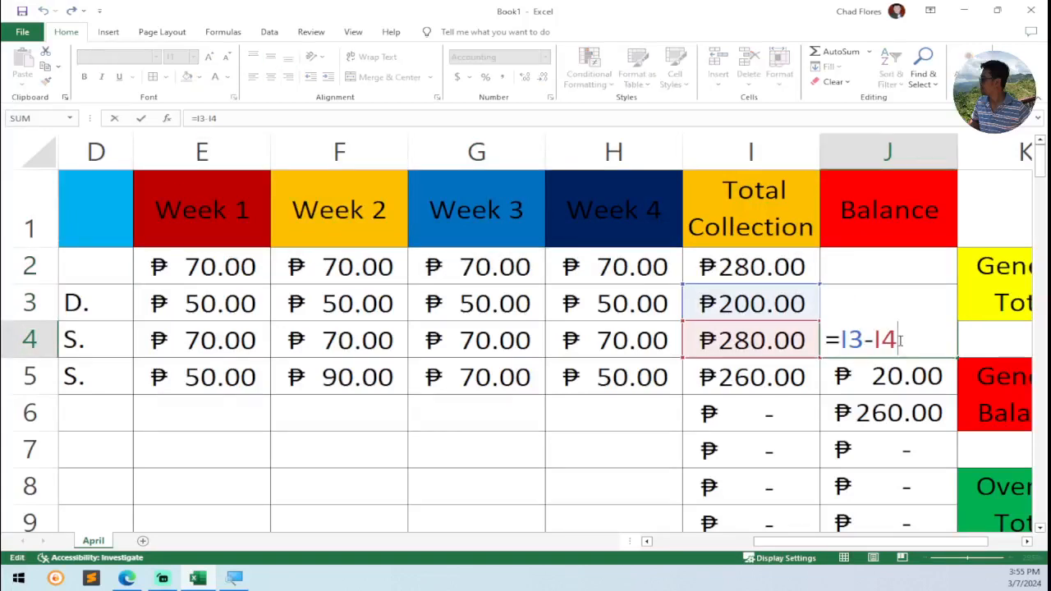
{"action": "left_click_drag", "start_coordinate": [900, 340], "coordinate": [815, 348]}
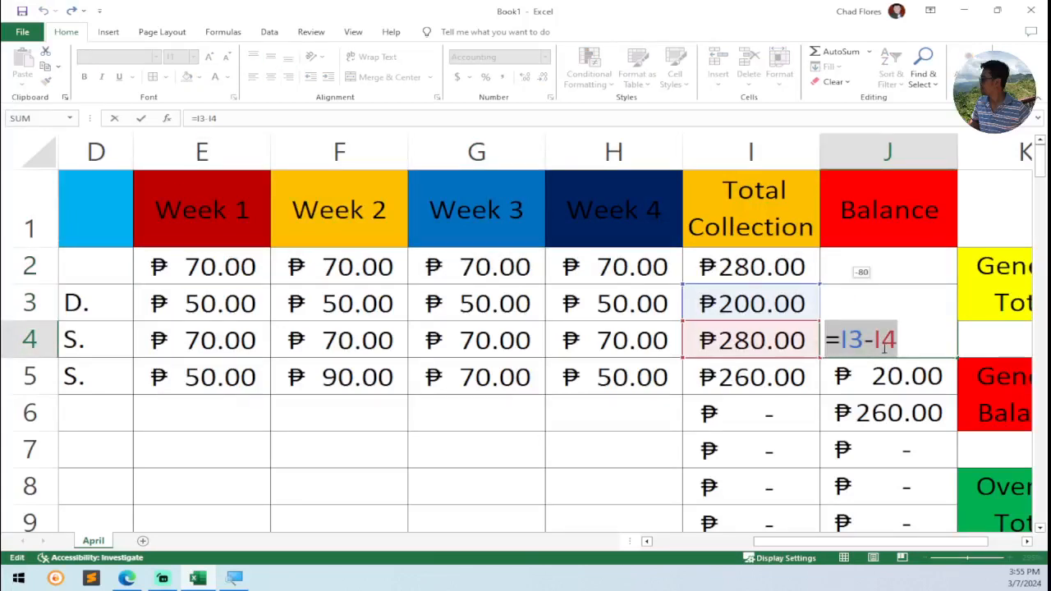
{"action": "key", "text": "Escape"}
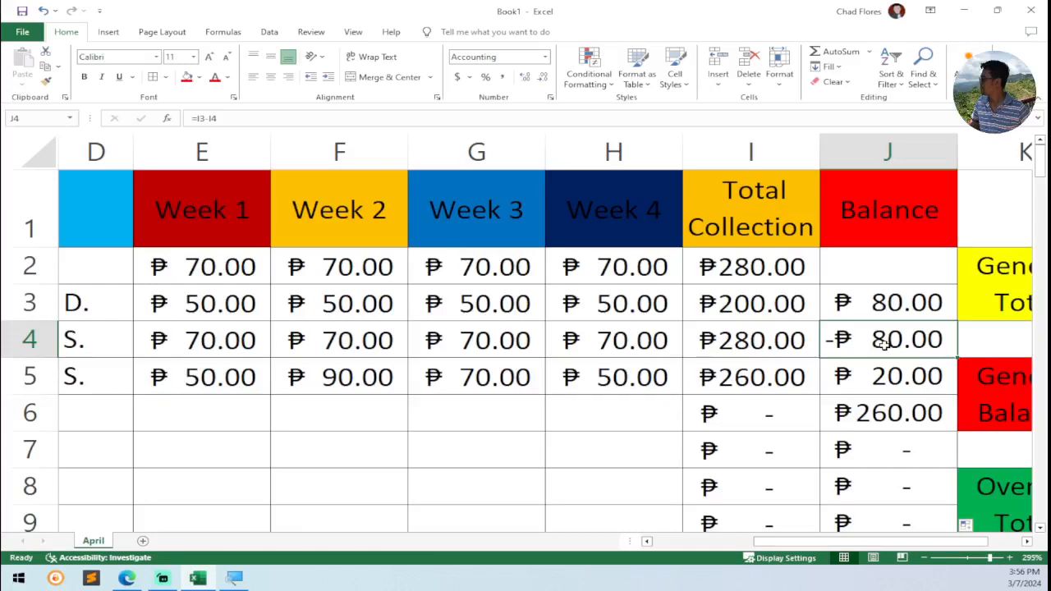
Step: Change the J3 formula to =$I$2-I3 and fill it down the Balance column through all the member rows
{"action": "left_click", "coordinate": [878, 306]}
{"action": "double_click", "coordinate": [877, 304]}
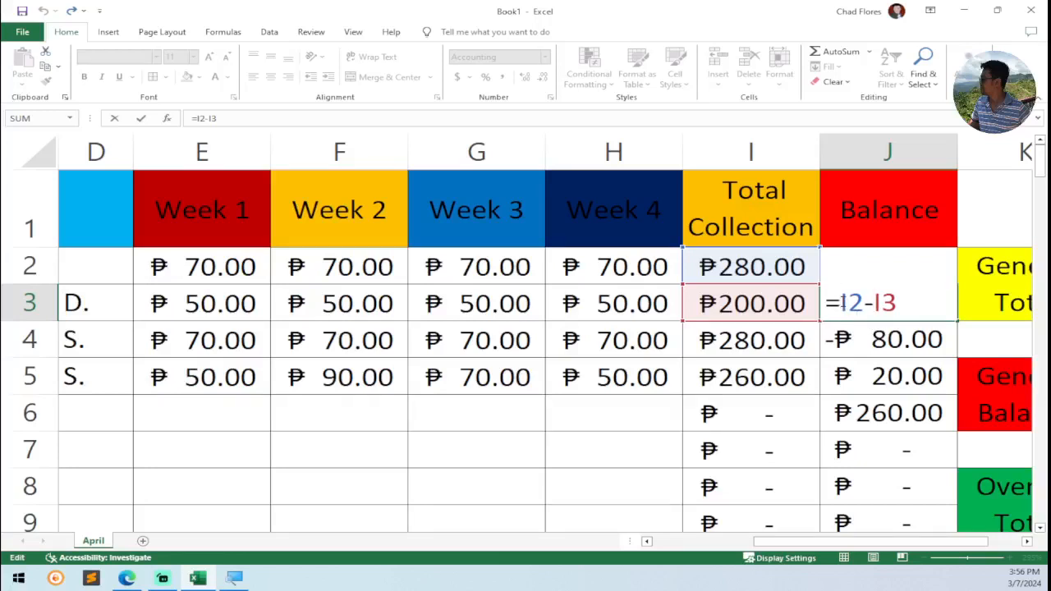
{"action": "left_click", "coordinate": [842, 302]}
{"action": "type", "text": "$"}
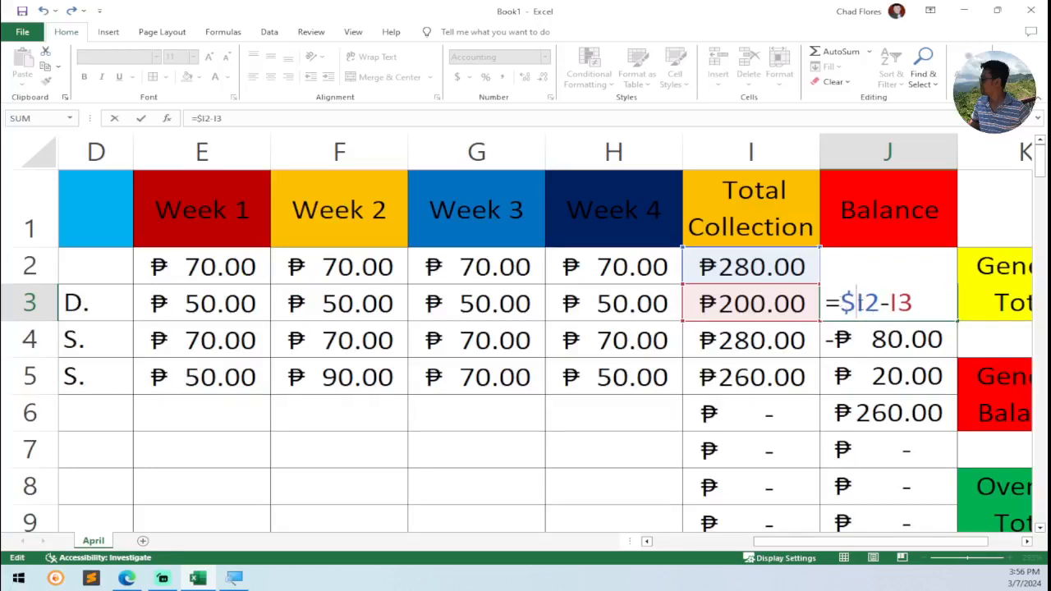
{"action": "left_click", "coordinate": [862, 302]}
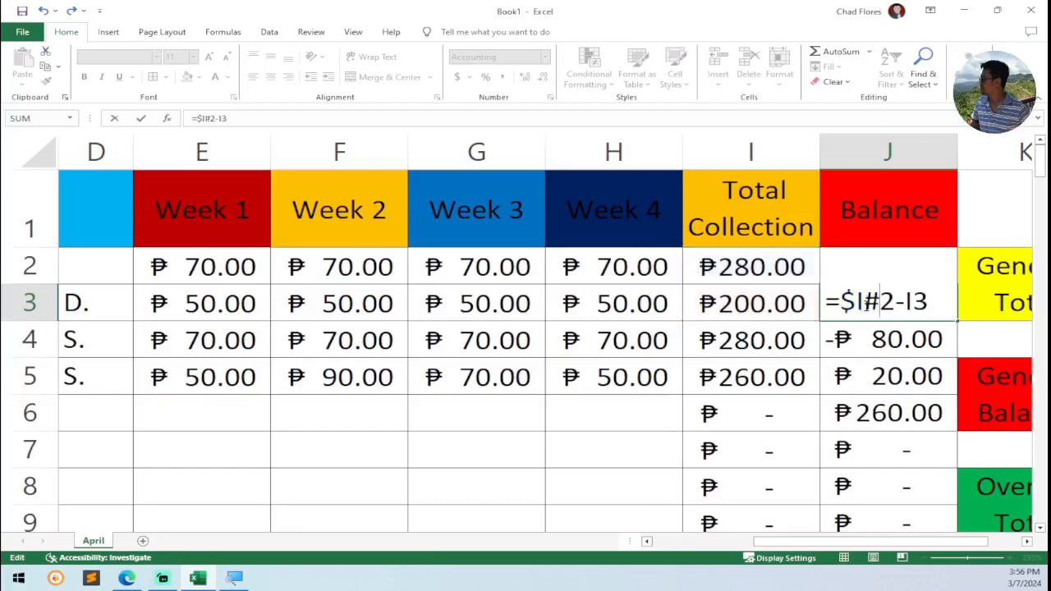
{"action": "type", "text": "$"}
{"action": "key", "text": "Return"}
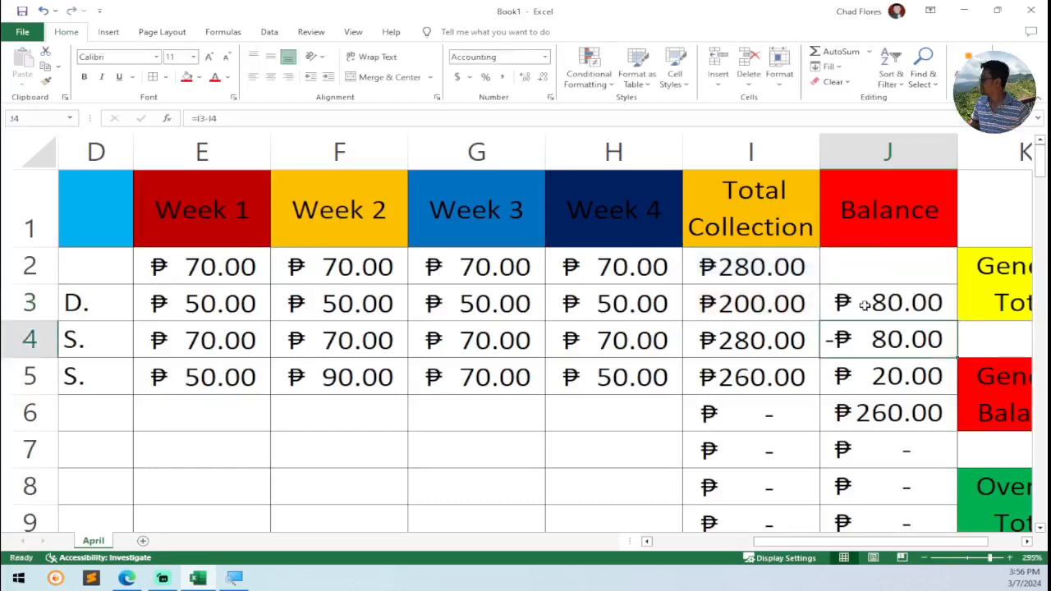
{"action": "left_click", "coordinate": [893, 317]}
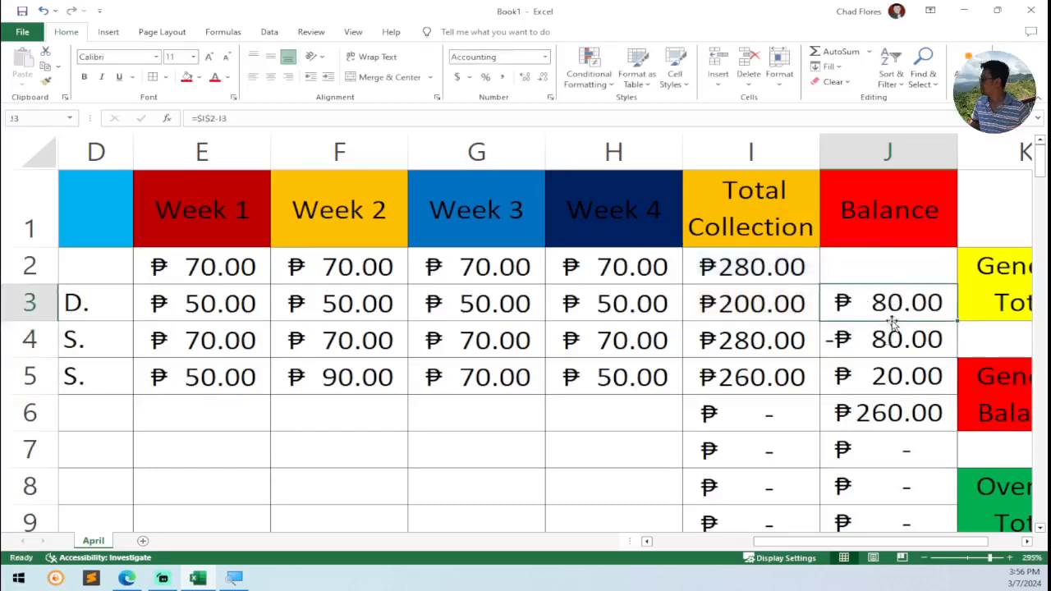
{"action": "double_click", "coordinate": [957, 322]}
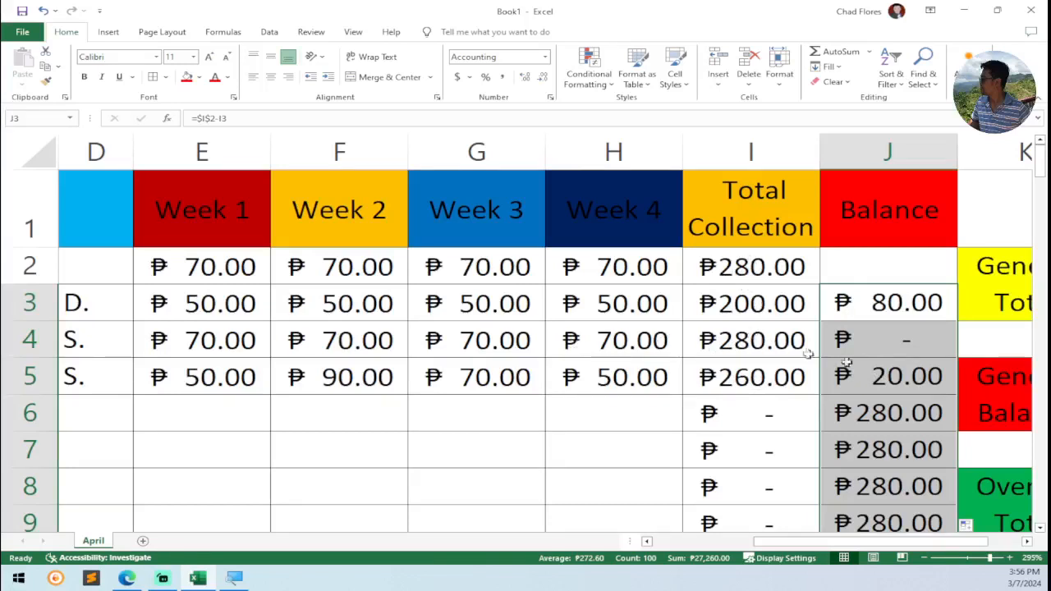
Step: Zoom the sheet out to 175% and review the members' weekly contributions, total collections and balances
{"action": "left_click_drag", "start_coordinate": [858, 543], "coordinate": [785, 550]}
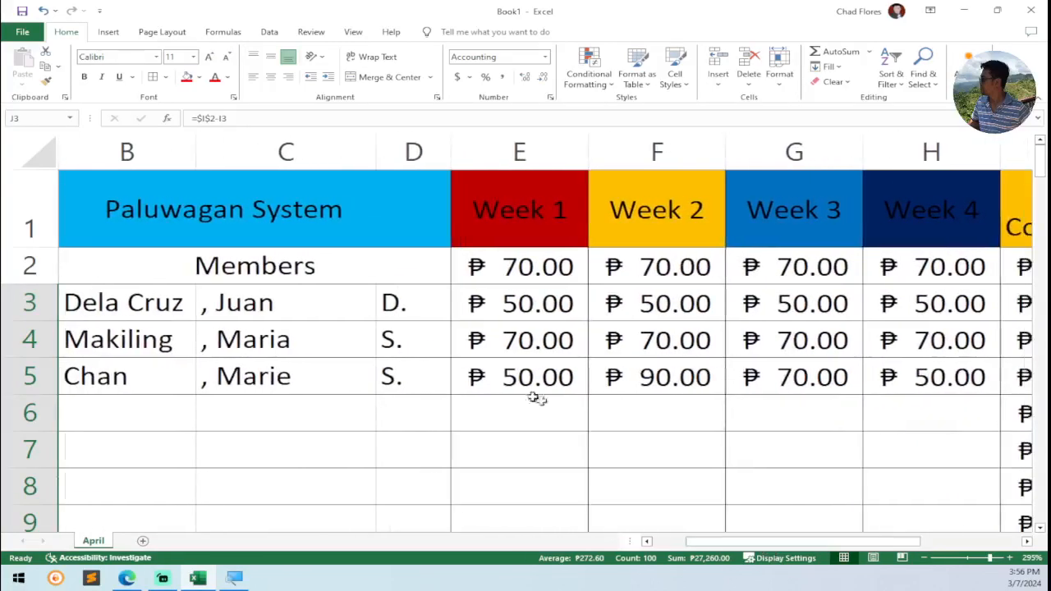
{"action": "scroll", "coordinate": [853, 546], "scroll_direction": "right", "scroll_amount": 2}
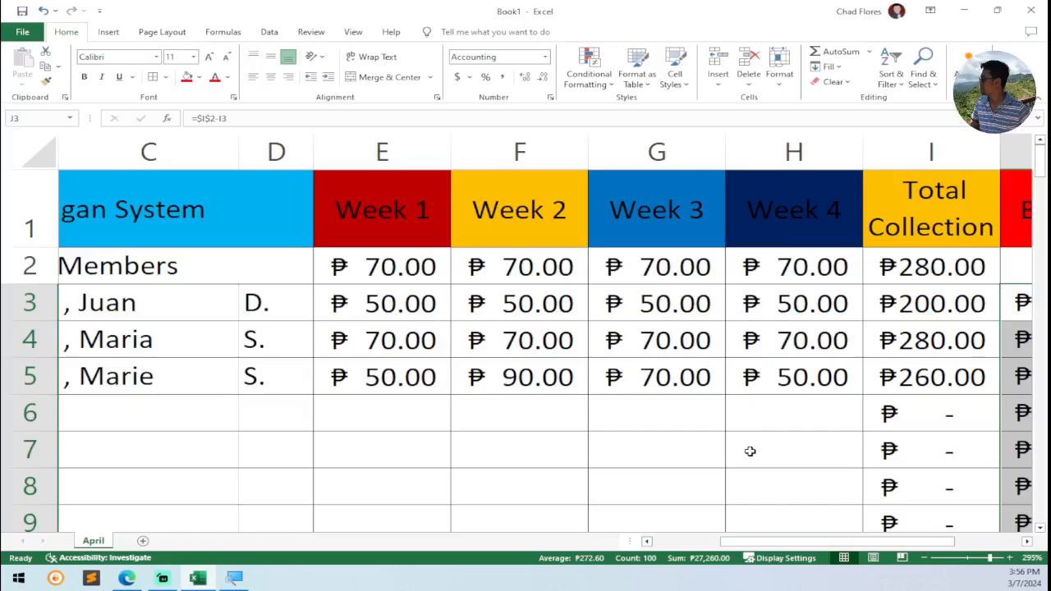
{"action": "left_click", "coordinate": [750, 451]}
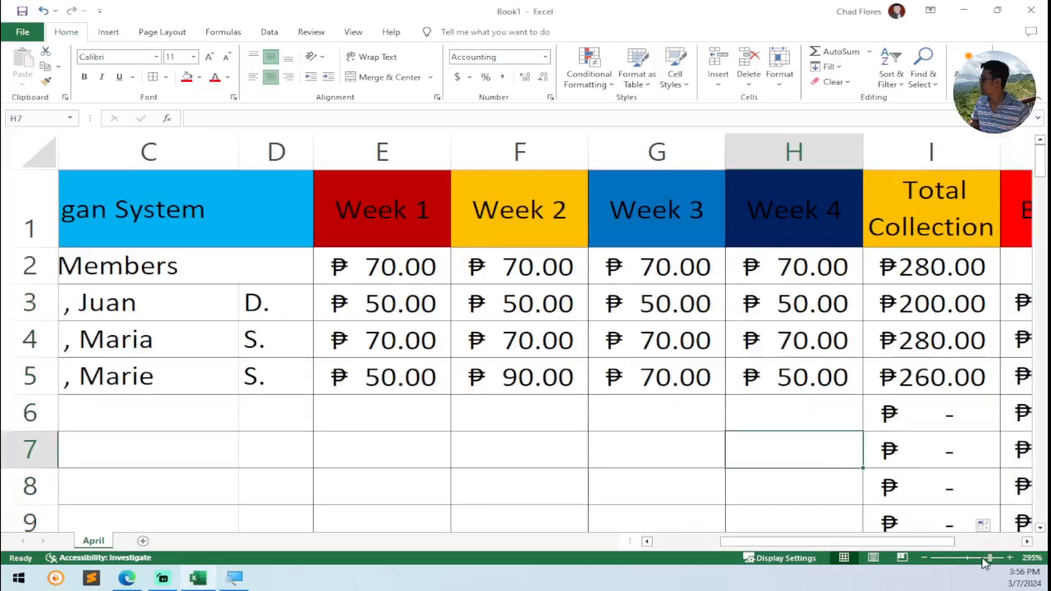
{"action": "left_click_drag", "start_coordinate": [988, 558], "coordinate": [975, 558]}
{"action": "scroll", "coordinate": [575, 293], "scroll_direction": "up", "scroll_amount": 1}
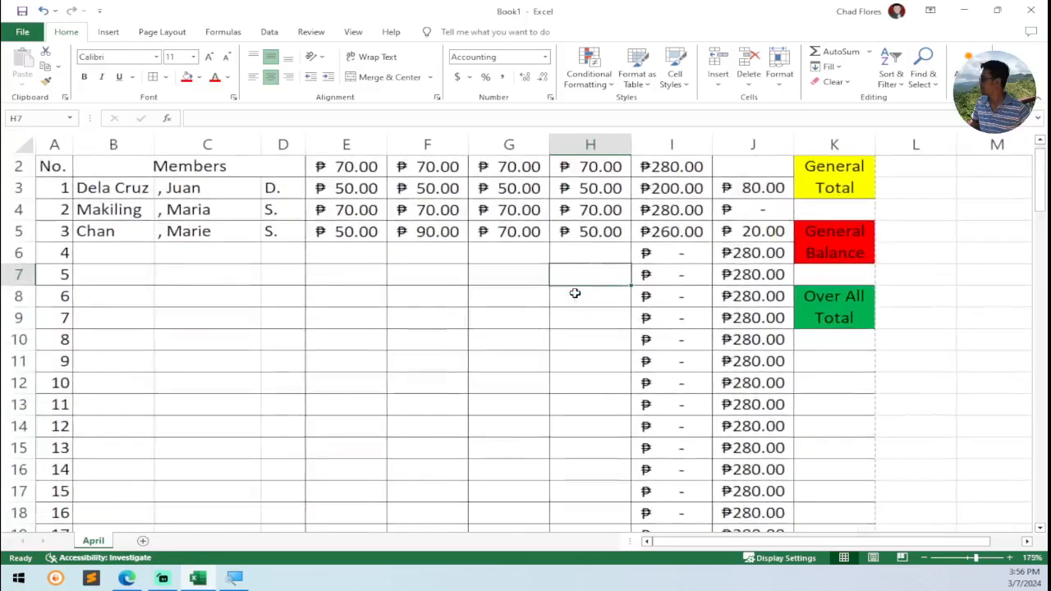
{"action": "scroll", "coordinate": [574, 293], "scroll_direction": "up", "scroll_amount": 1}
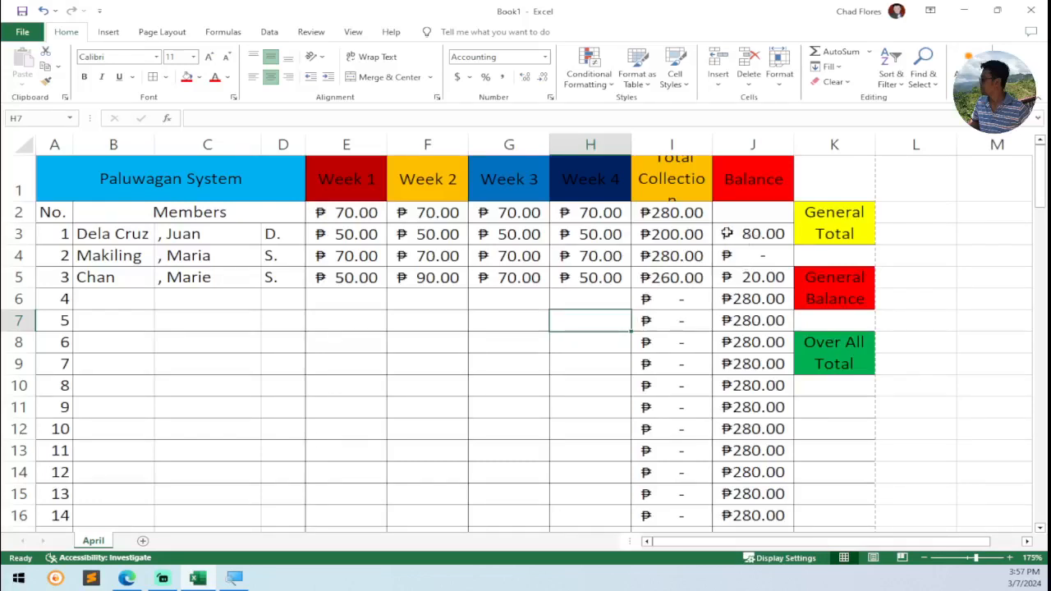
{"action": "left_click", "coordinate": [674, 235]}
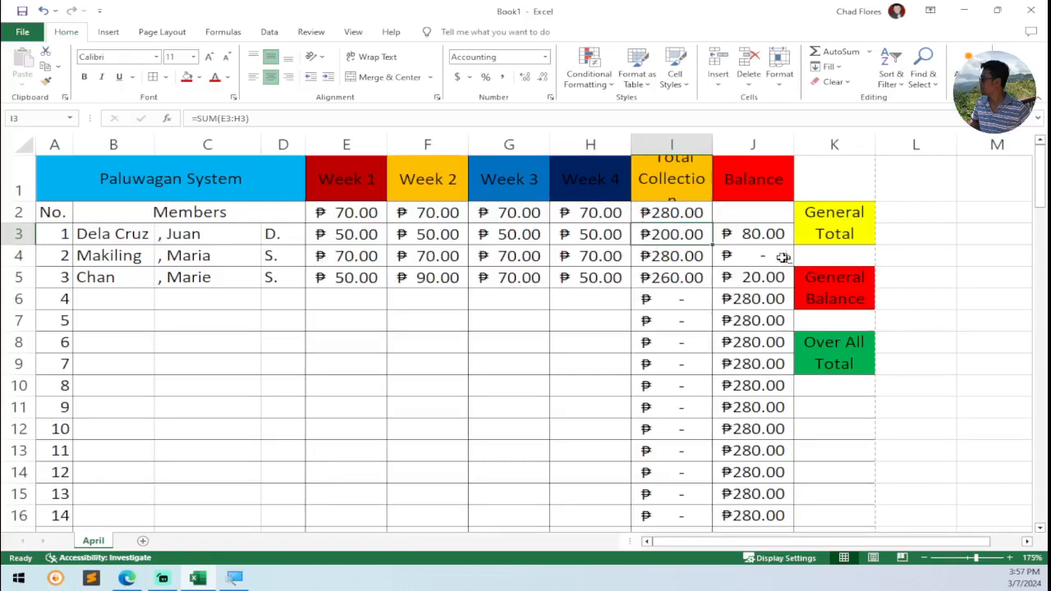
{"action": "left_click", "coordinate": [755, 257]}
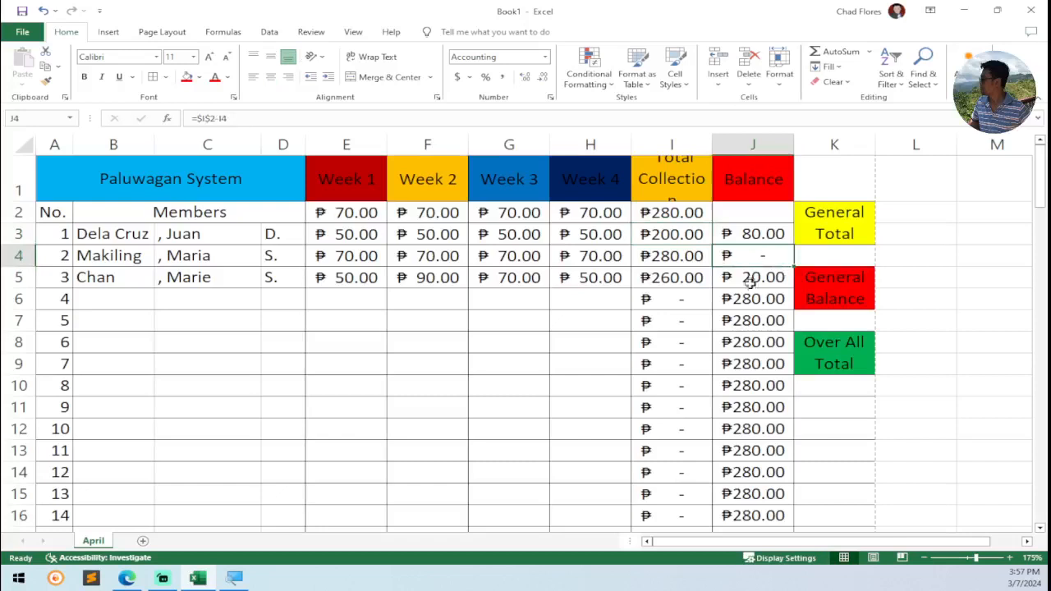
Step: Enter the formula =I3:I102 in K4 under General Total, covering all members' total collections
{"action": "left_click", "coordinate": [826, 257]}
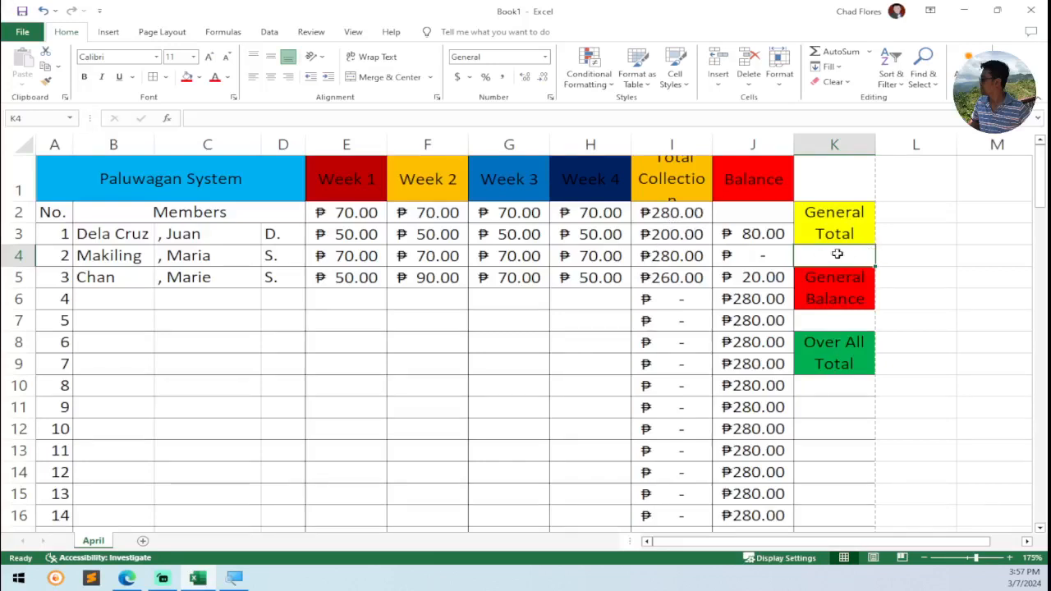
{"action": "type", "text": "="}
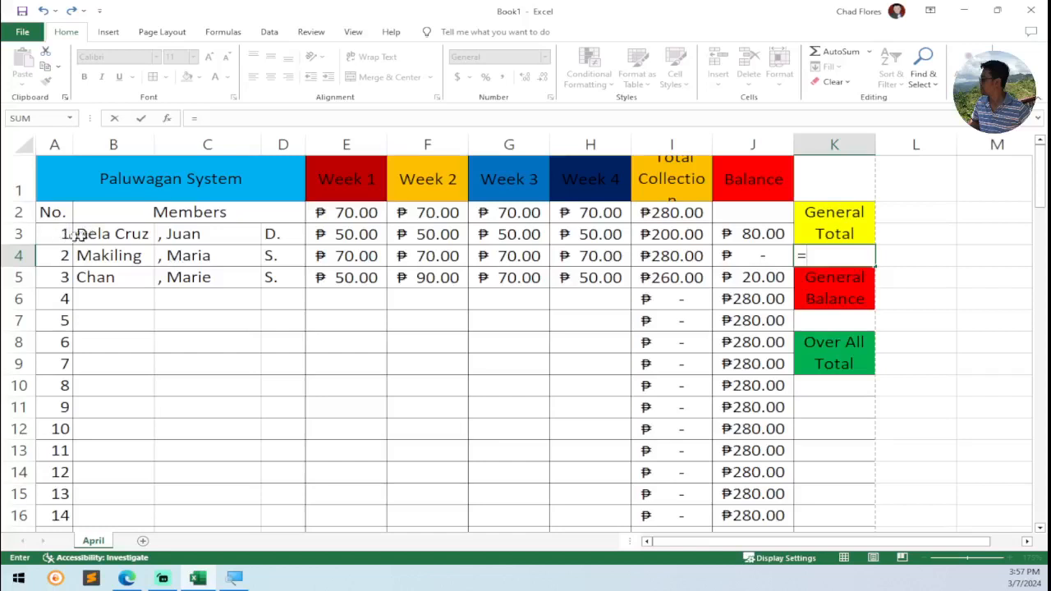
{"action": "left_click", "coordinate": [649, 235]}
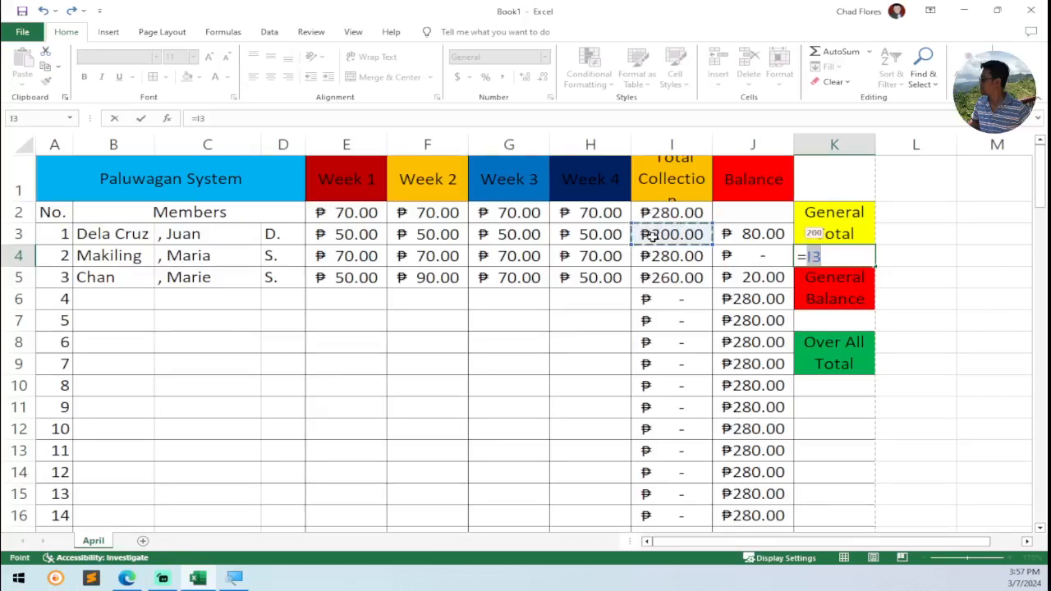
{"action": "key", "text": "ctrl+shift+Down"}
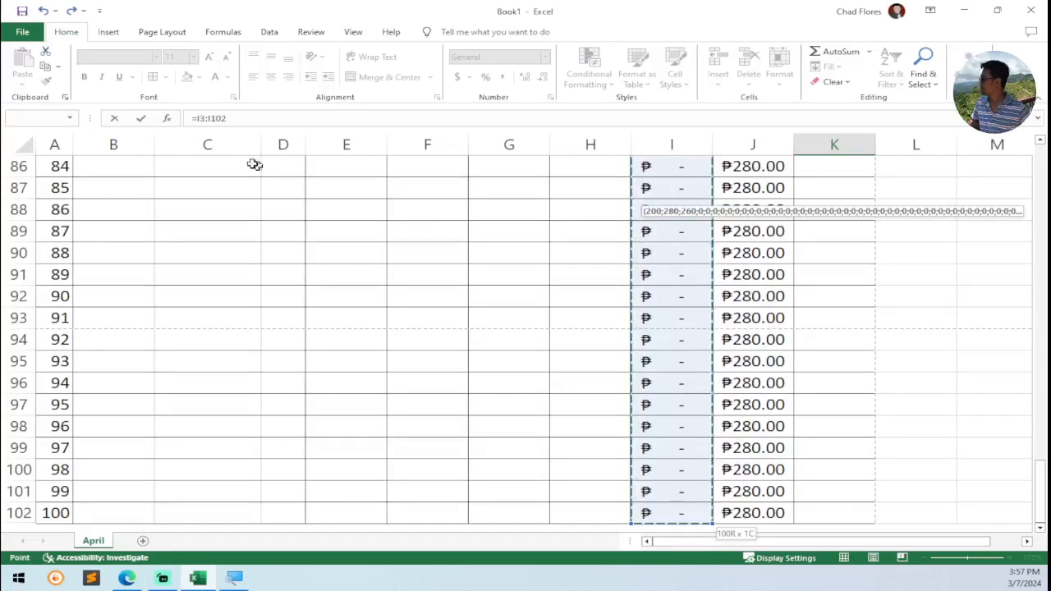
{"action": "key", "text": "Return"}
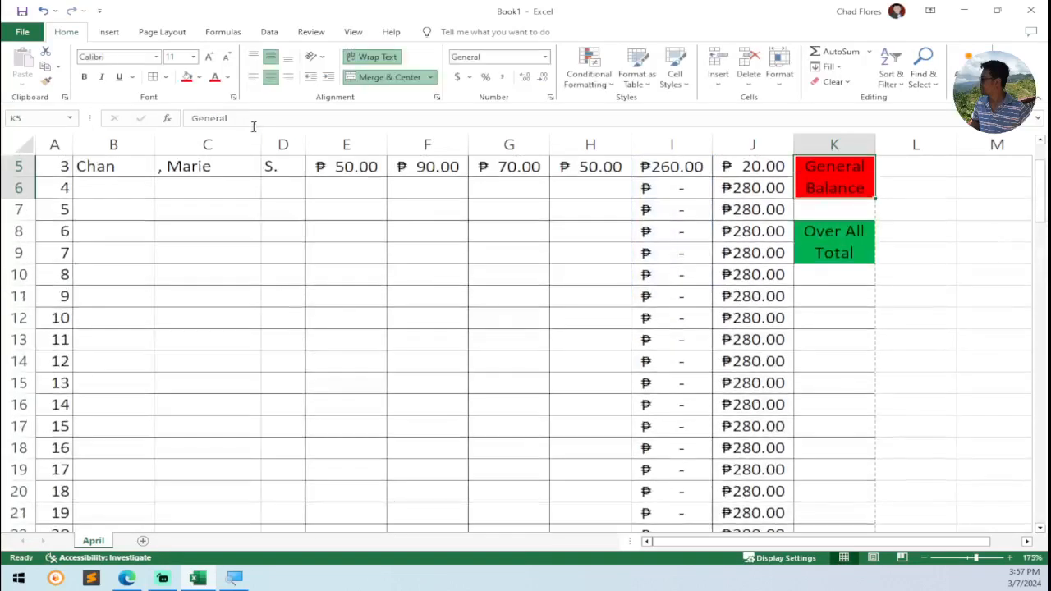
{"action": "left_click", "coordinate": [854, 260]}
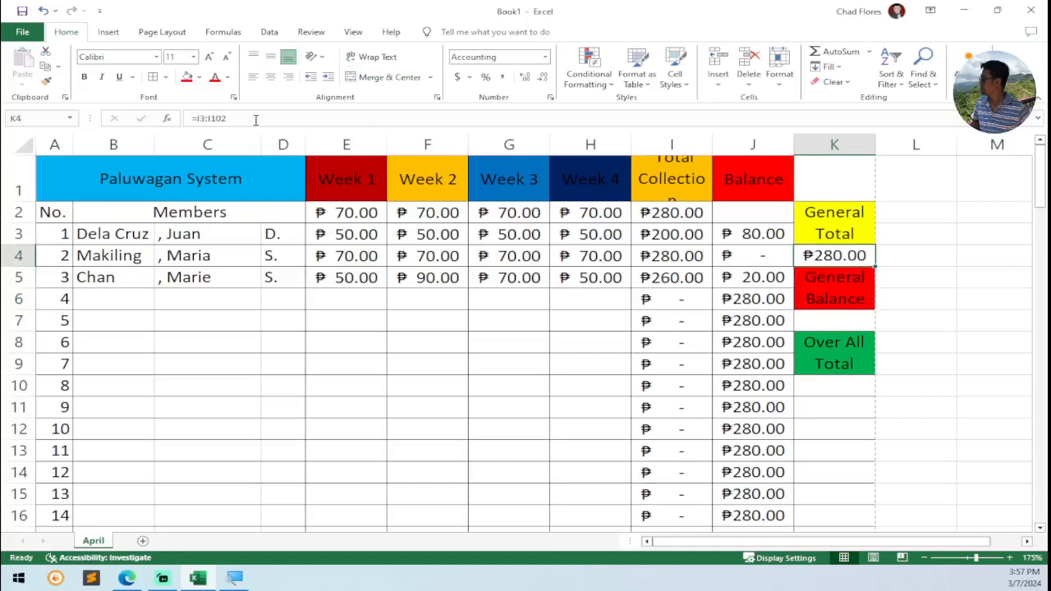
Step: Enter the formula =J3:J102 in K7 under General Balance, covering all the members' balances
{"action": "double_click", "coordinate": [835, 257]}
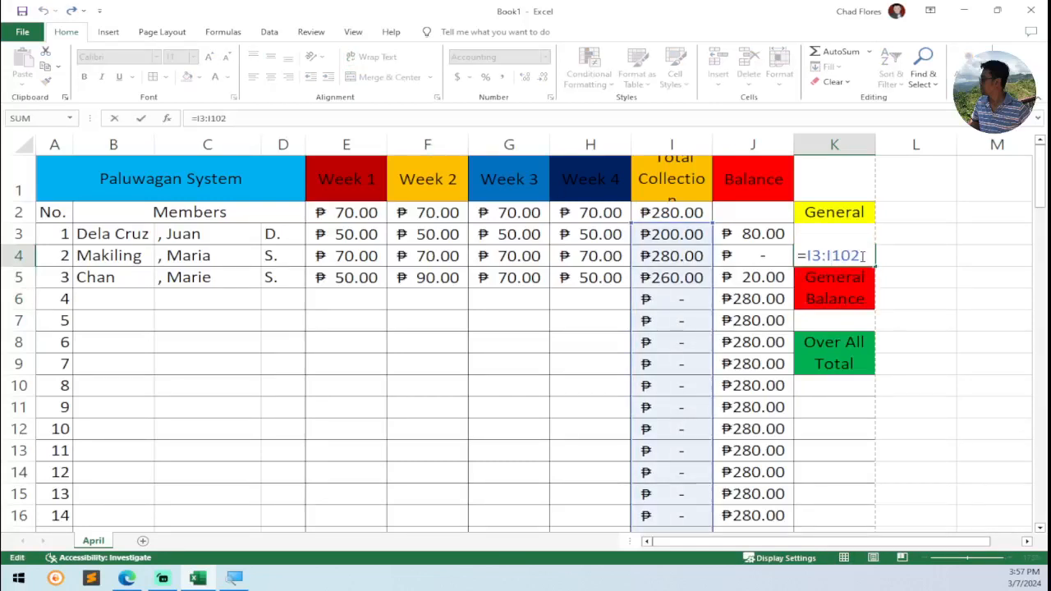
{"action": "left_click", "coordinate": [852, 319]}
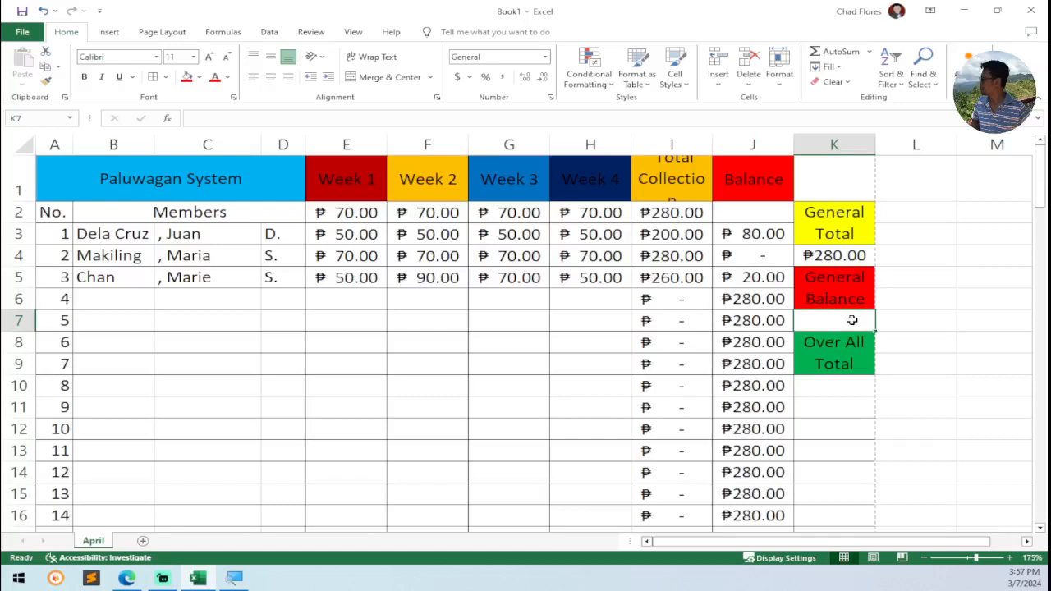
{"action": "type", "text": "="}
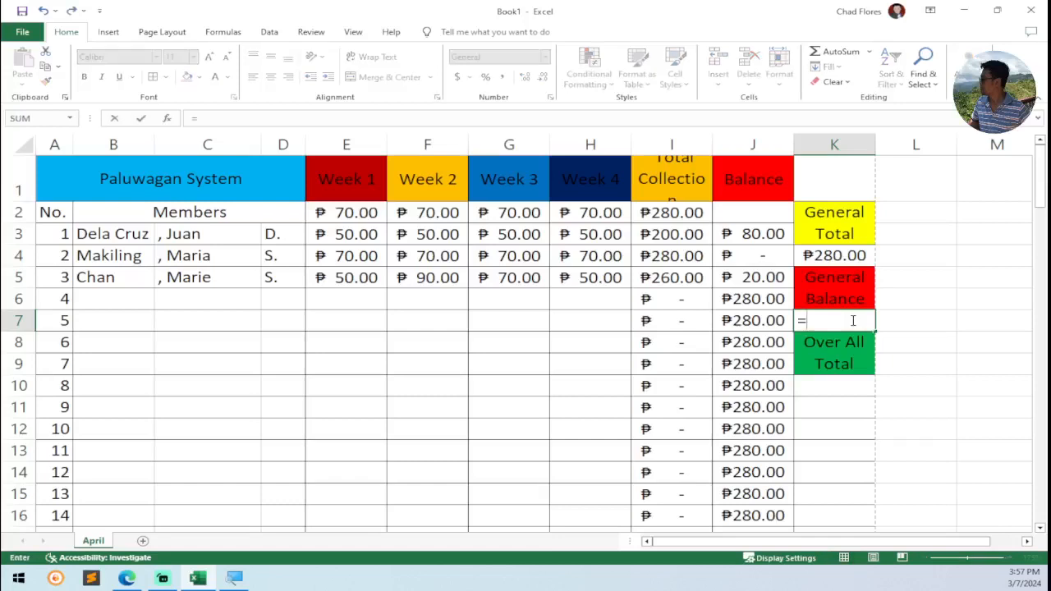
{"action": "left_click", "coordinate": [764, 234]}
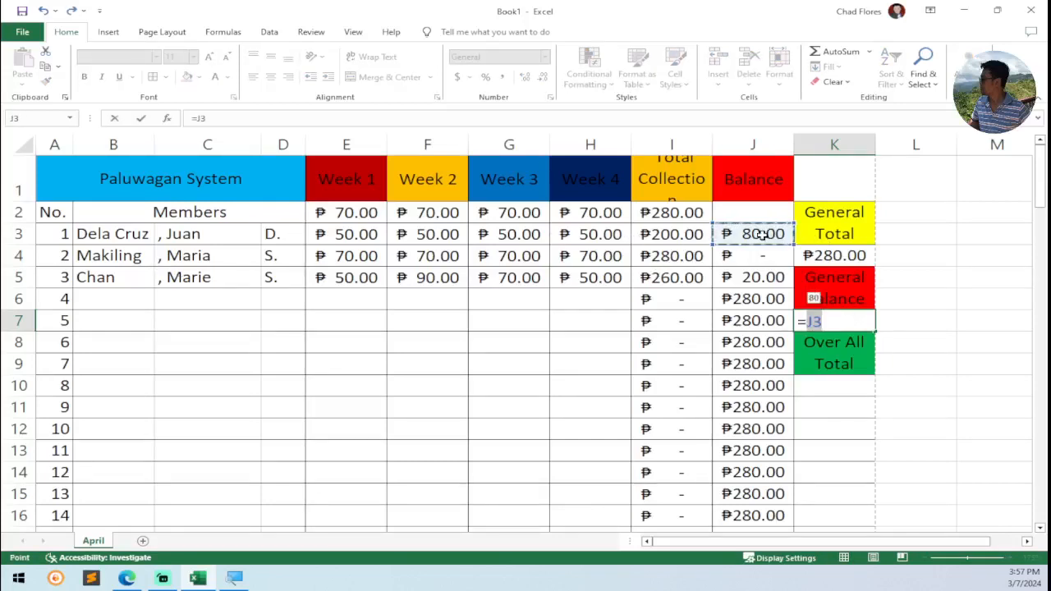
{"action": "key", "text": "ctrl+shift+Down"}
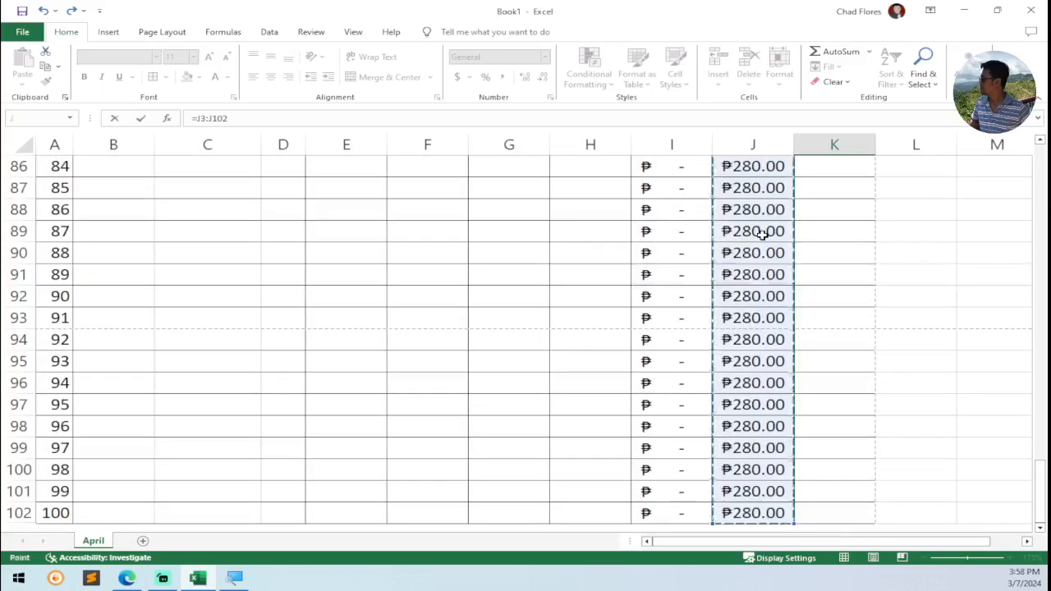
{"action": "key", "text": "Return"}
{"action": "scroll", "coordinate": [762, 235], "scroll_direction": "up", "scroll_amount": 3}
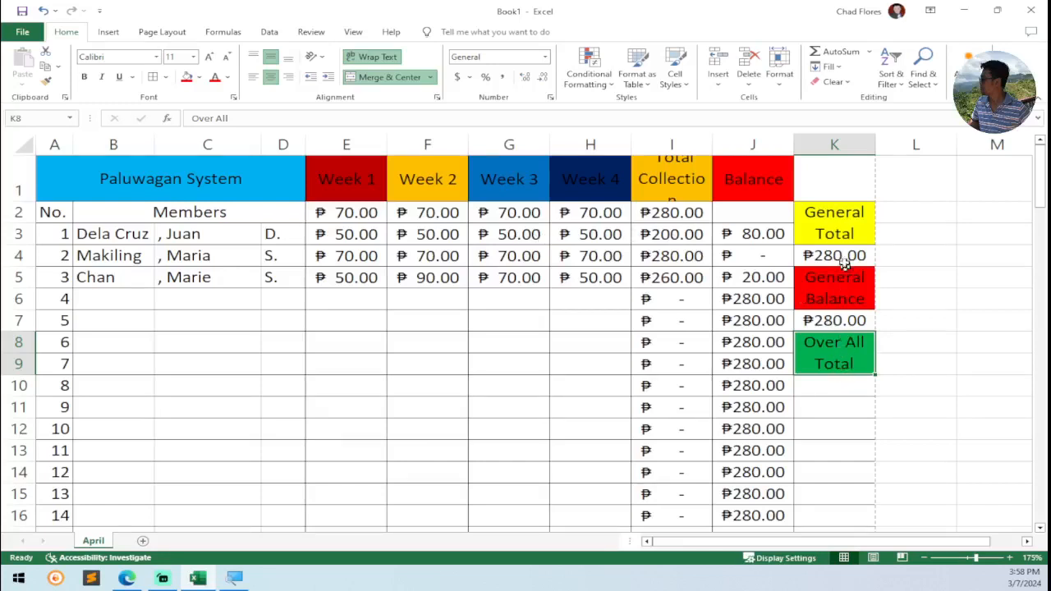
Step: Enter the formula =K4+K7 in K10 under Over All Total to add the general total and general balance
{"action": "left_click", "coordinate": [831, 387]}
{"action": "type", "text": "="}
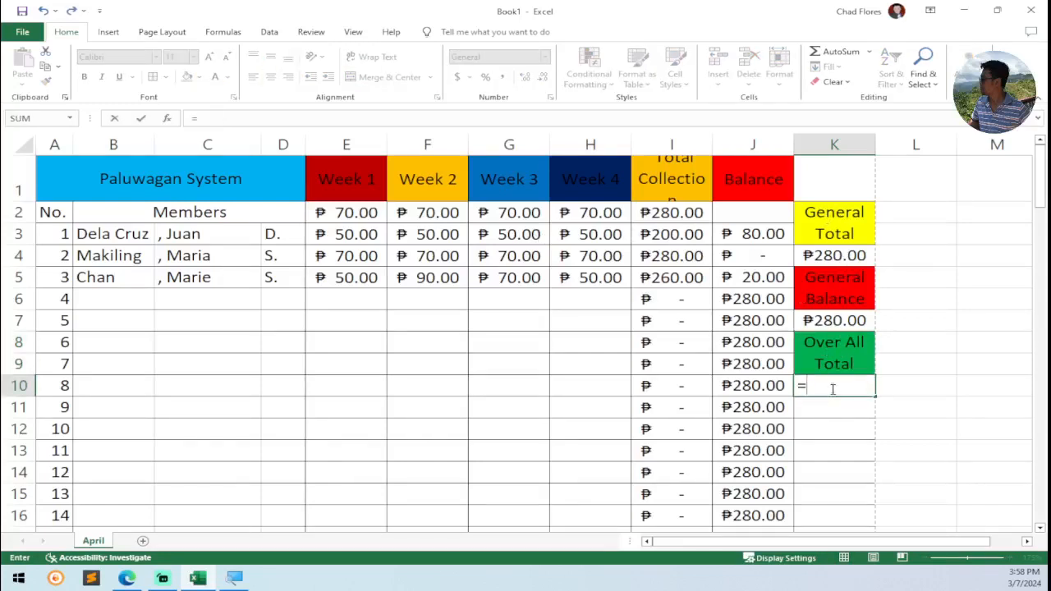
{"action": "left_click", "coordinate": [833, 256]}
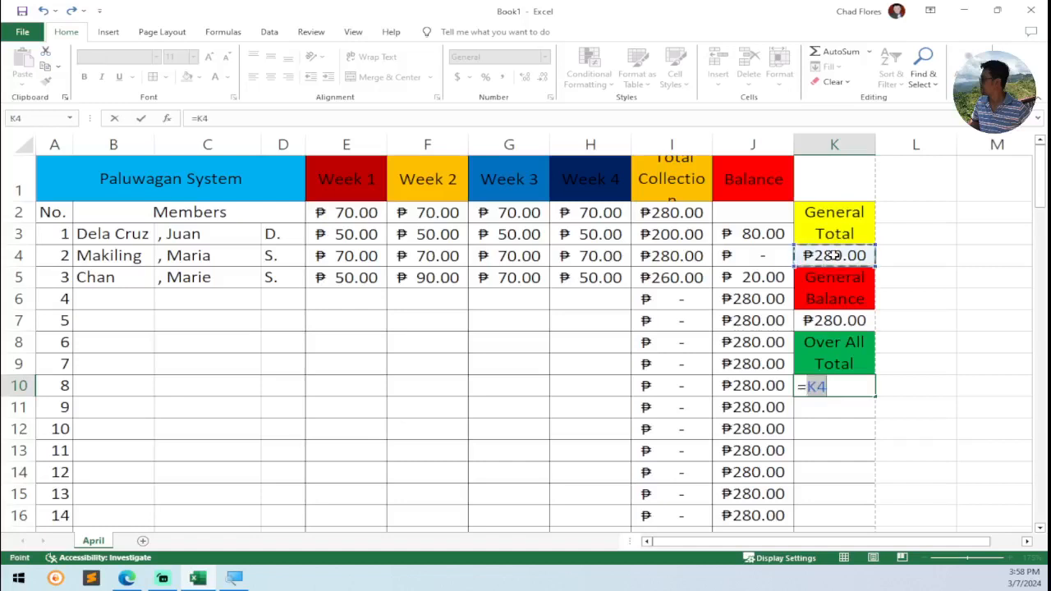
{"action": "type", "text": "+"}
{"action": "left_click", "coordinate": [842, 321]}
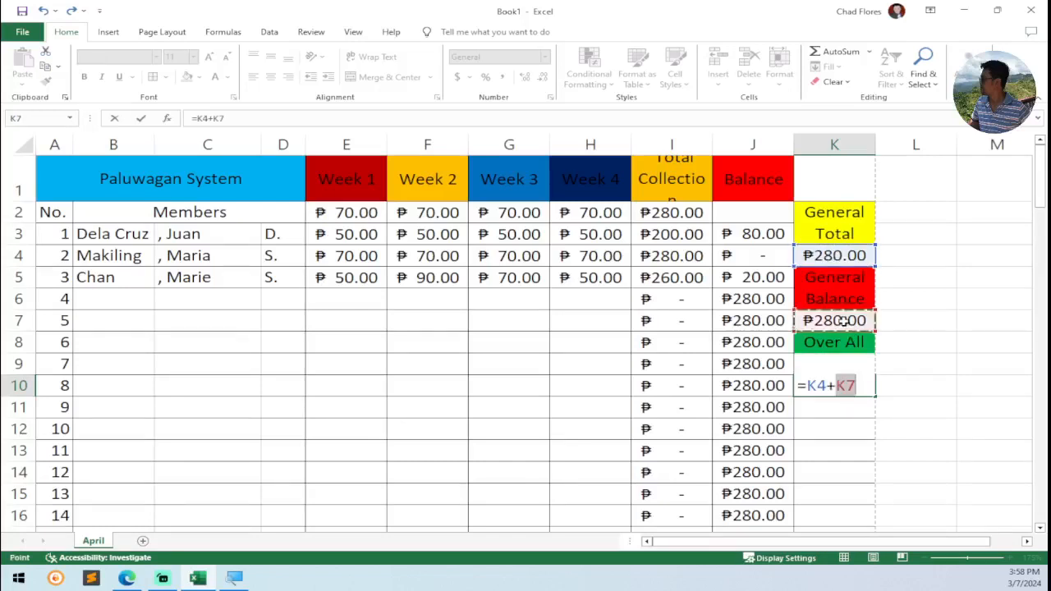
{"action": "key", "text": "Return"}
{"action": "left_click", "coordinate": [830, 386]}
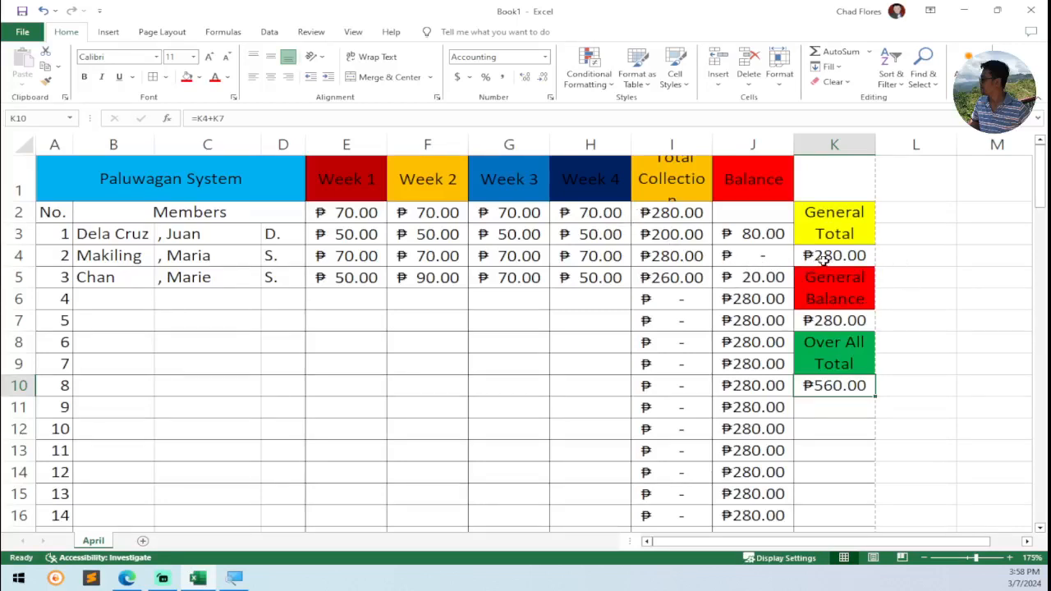
Step: Wrap the General Total range in K4 in a SUM function so the formula reads =SUM(I3:I102)
{"action": "mouse_move", "coordinate": [1039, 177]}
{"action": "left_mouse_down"}
{"action": "mouse_move", "coordinate": [1039, 197]}
{"action": "mouse_move", "coordinate": [1035, 171]}
{"action": "left_mouse_up"}
{"action": "left_click_drag", "start_coordinate": [672, 235], "coordinate": [673, 280]}
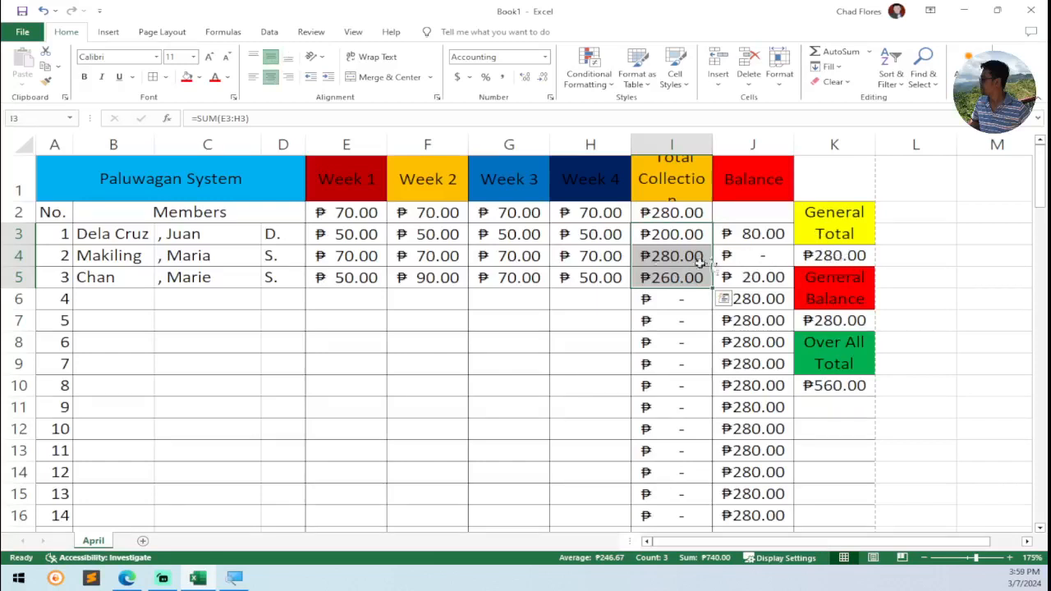
{"action": "double_click", "coordinate": [823, 256]}
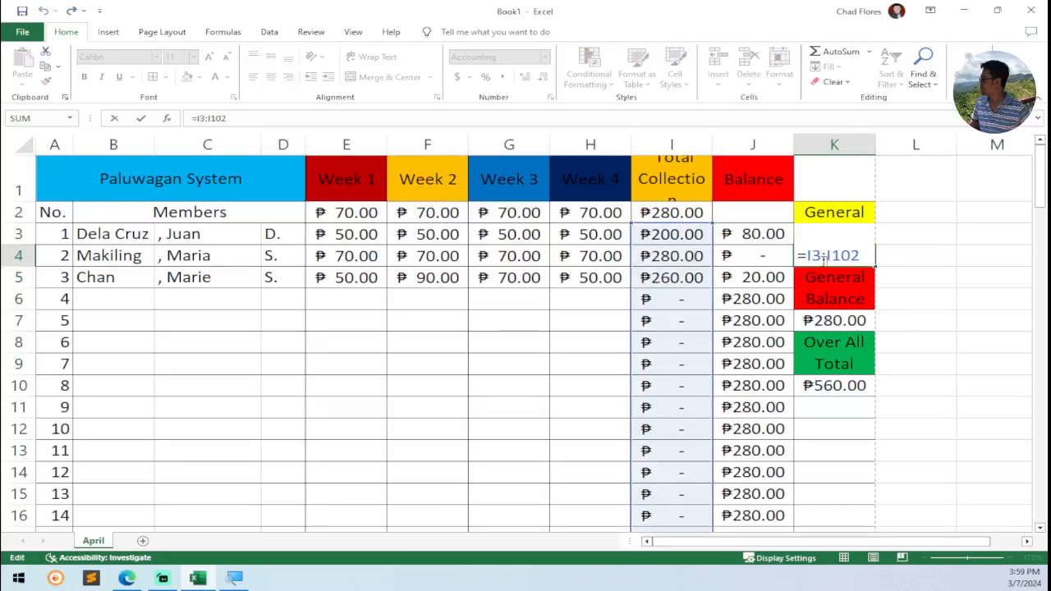
{"action": "type", "text": "sum("}
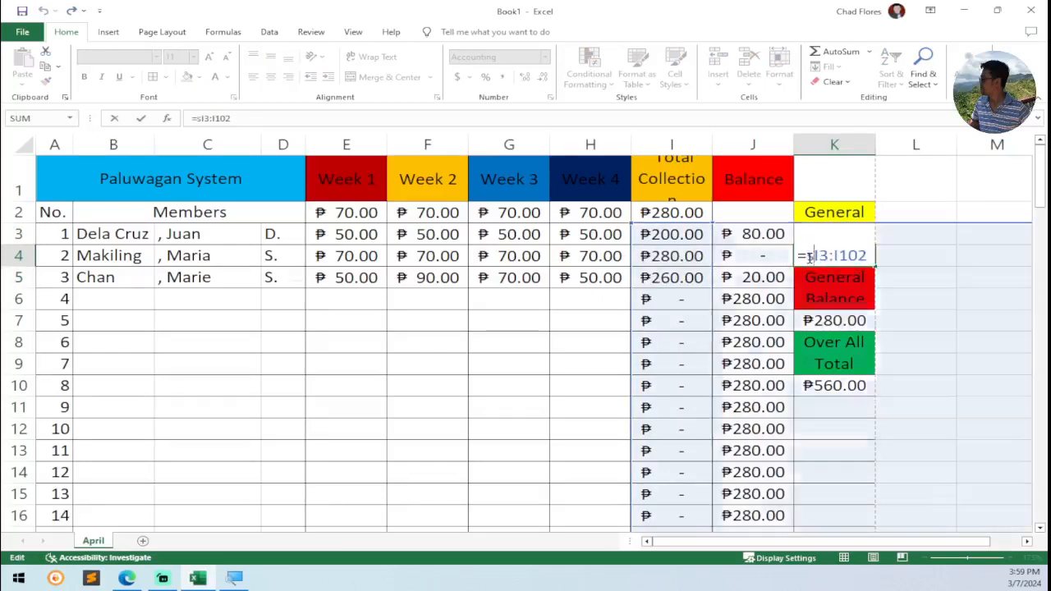
{"action": "type", "text": "("}
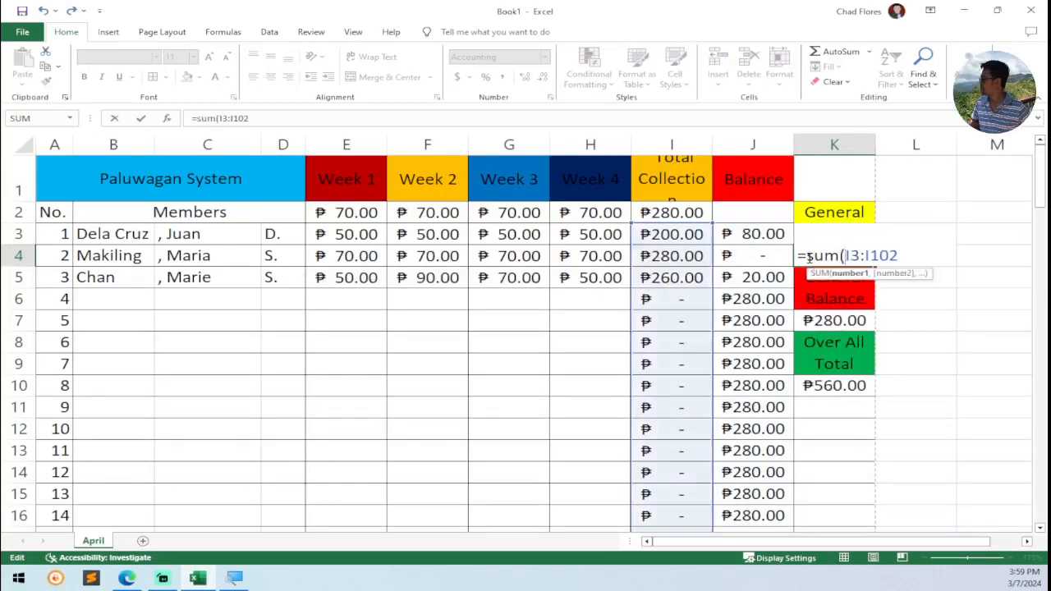
{"action": "type", "text": ")"}
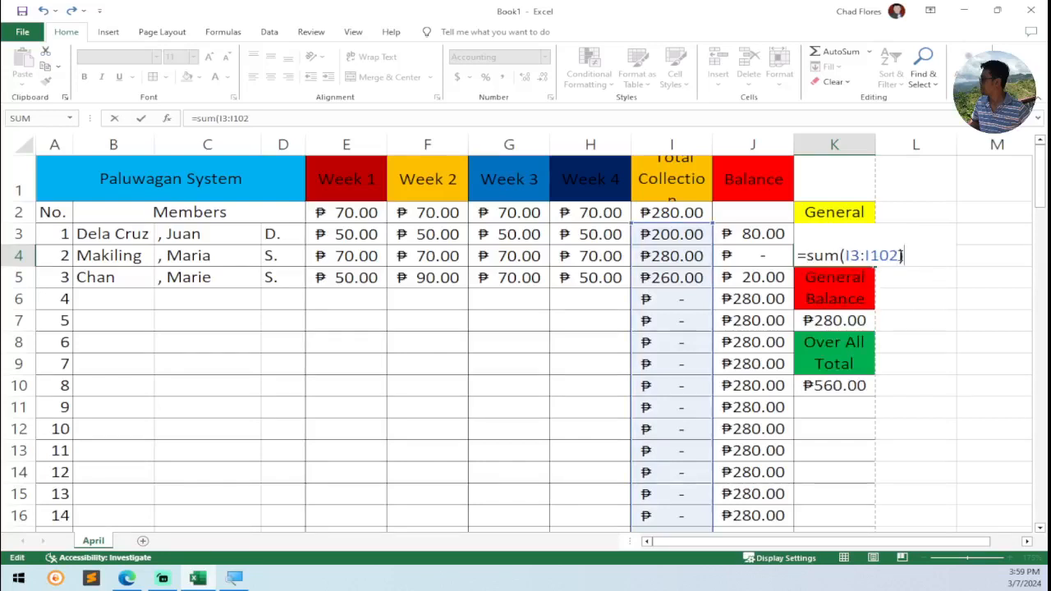
{"action": "key", "text": "Return"}
Step: Wrap the General Balance range in K7 in a SUM function so the formula reads =SUM(J3:J102)
{"action": "left_click", "coordinate": [821, 320]}
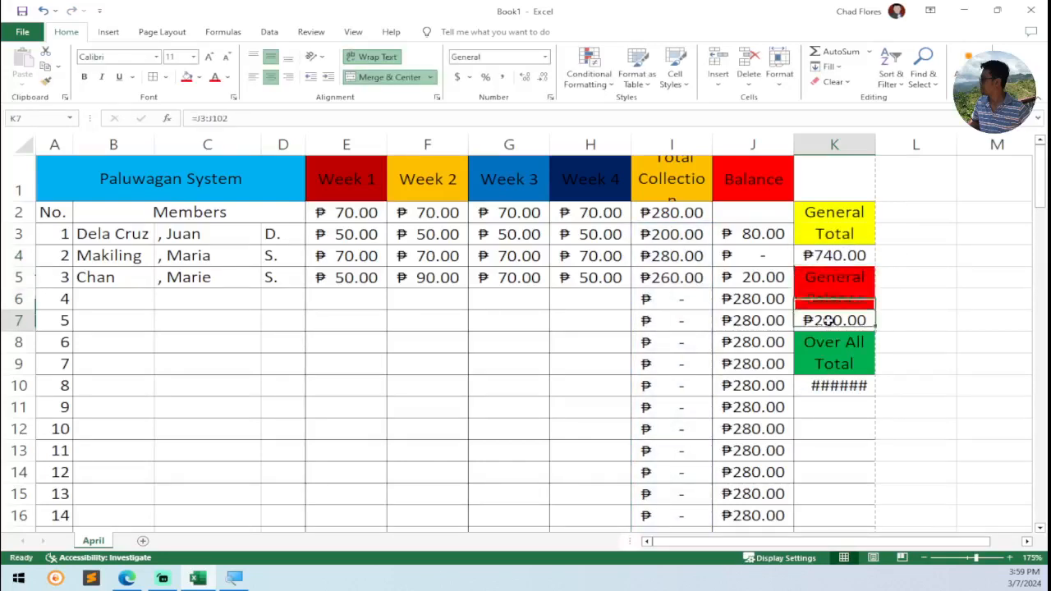
{"action": "double_click", "coordinate": [826, 320]}
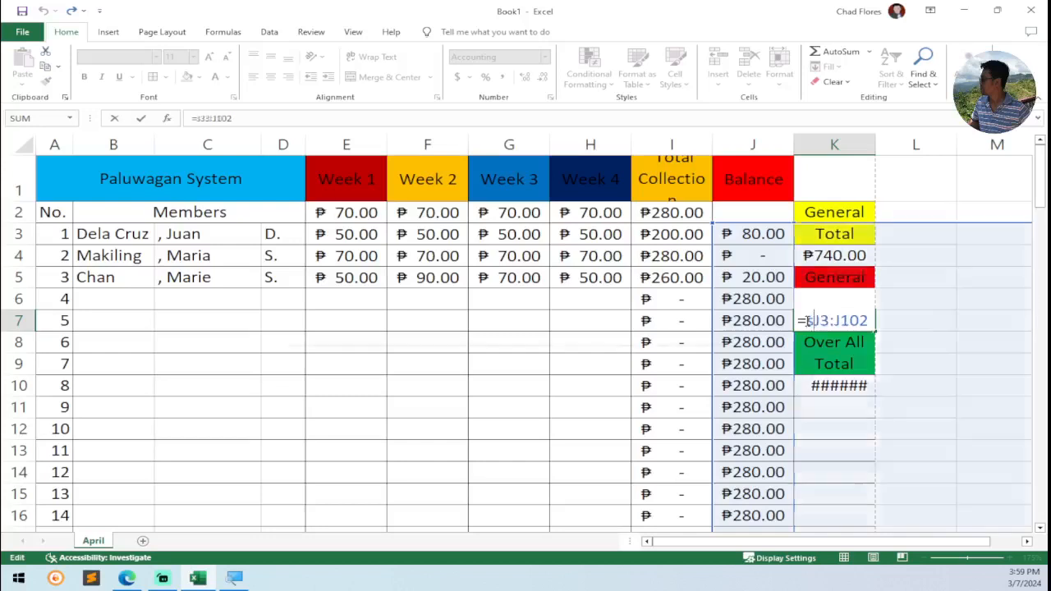
{"action": "type", "text": "sum("}
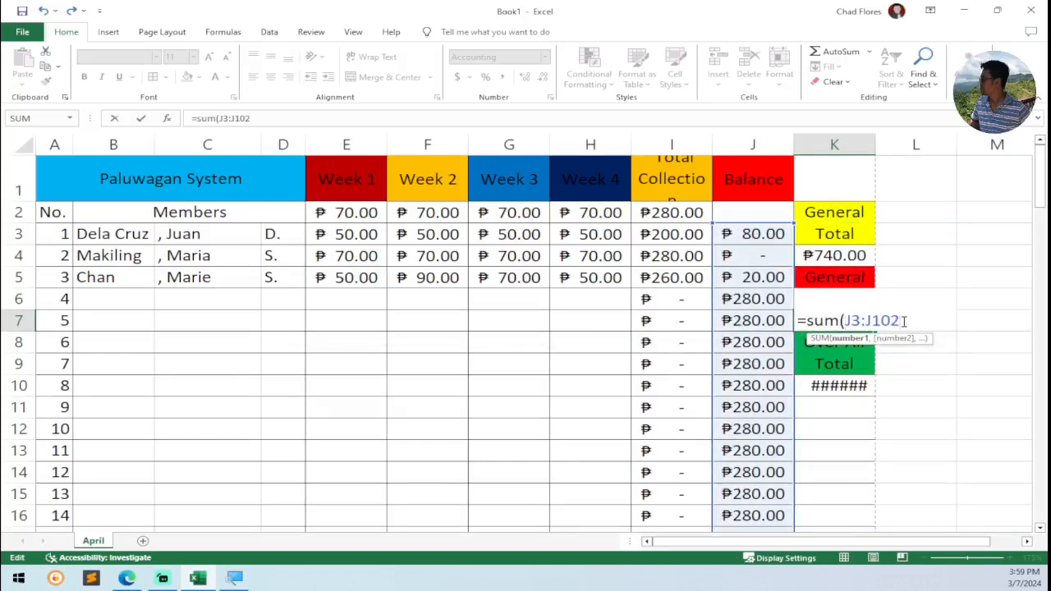
{"action": "key", "text": "Return"}
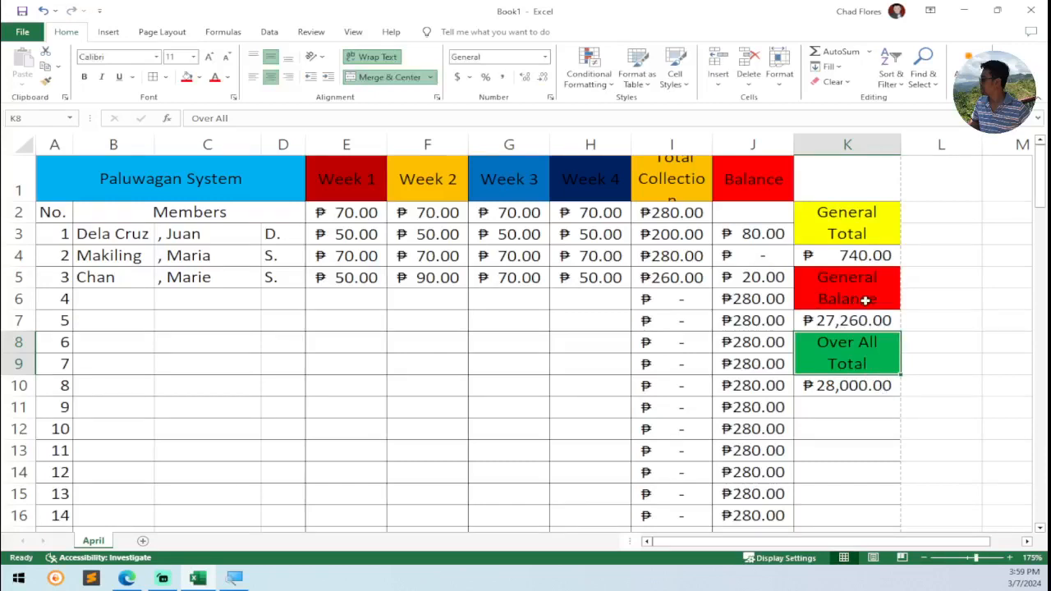
Step: Check the range in K4's formula and clear both the General Total in K4 and the General Balance in K7
{"action": "left_click", "coordinate": [862, 256]}
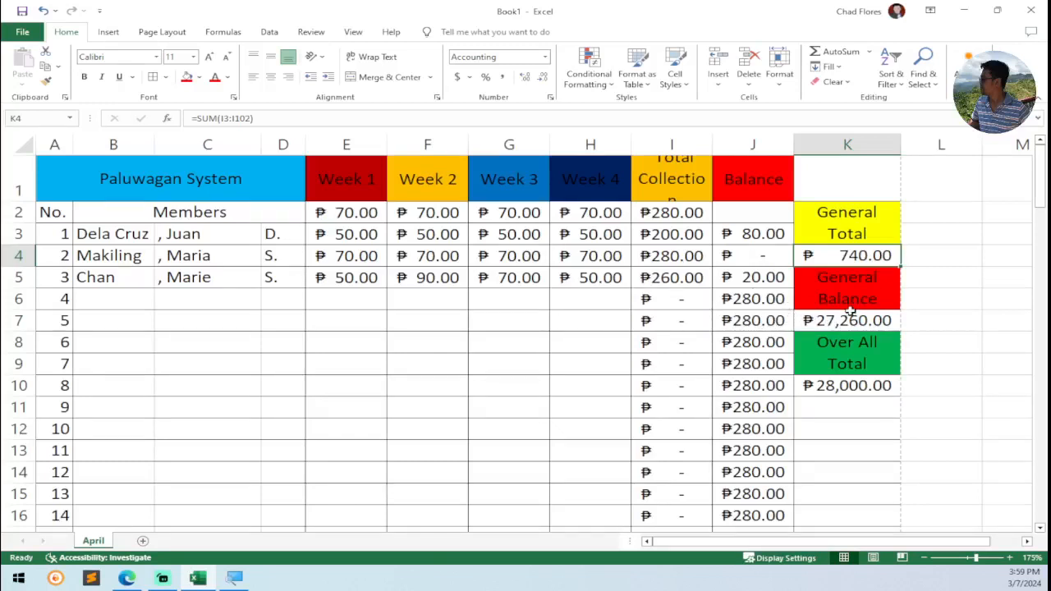
{"action": "double_click", "coordinate": [854, 257]}
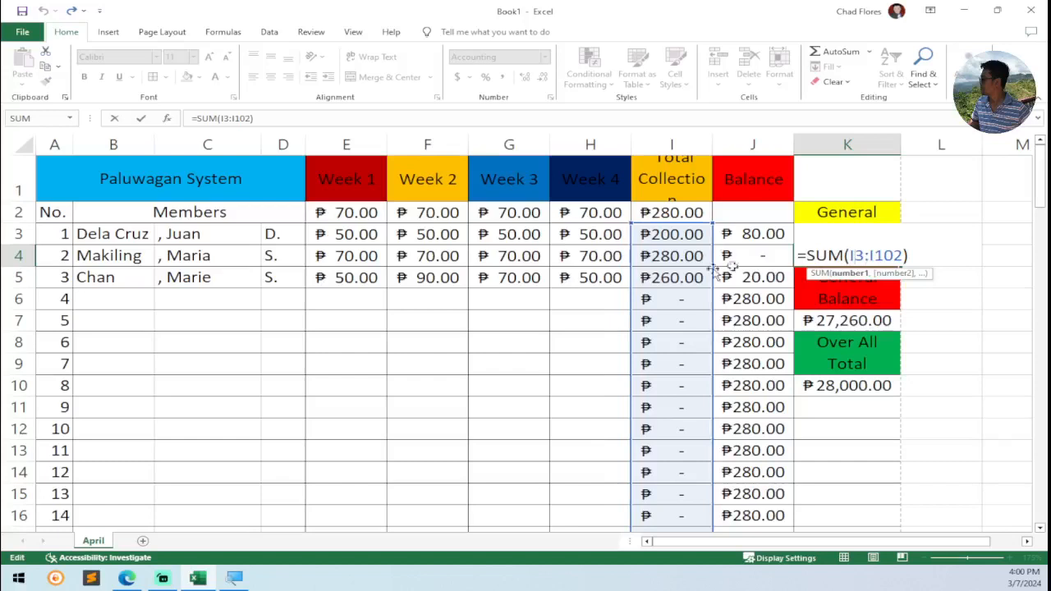
{"action": "key", "text": "Escape"}
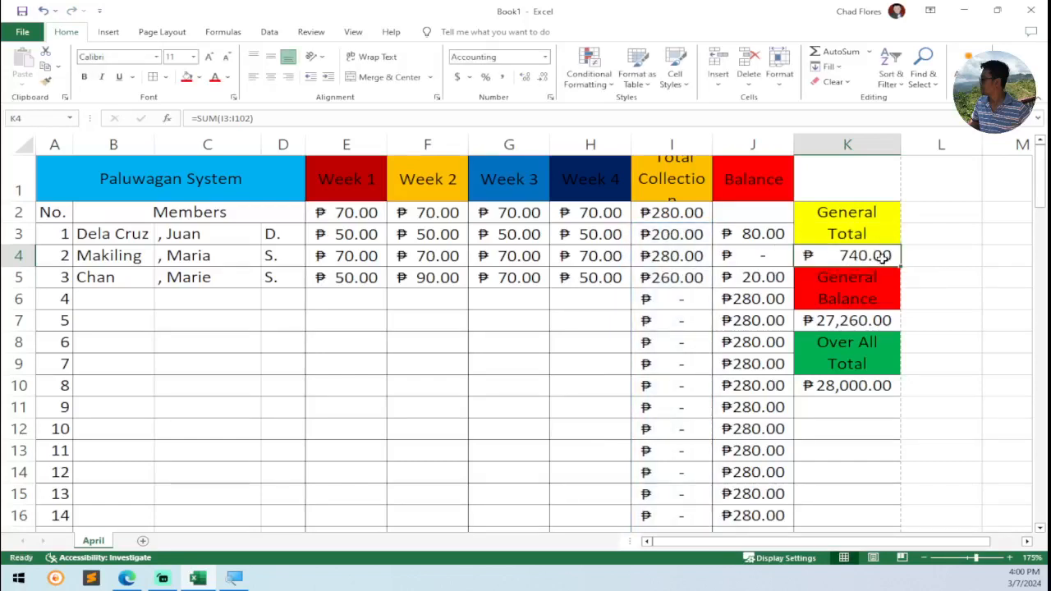
{"action": "key", "text": "Delete"}
{"action": "left_click", "coordinate": [847, 319]}
{"action": "key", "text": "Delete"}
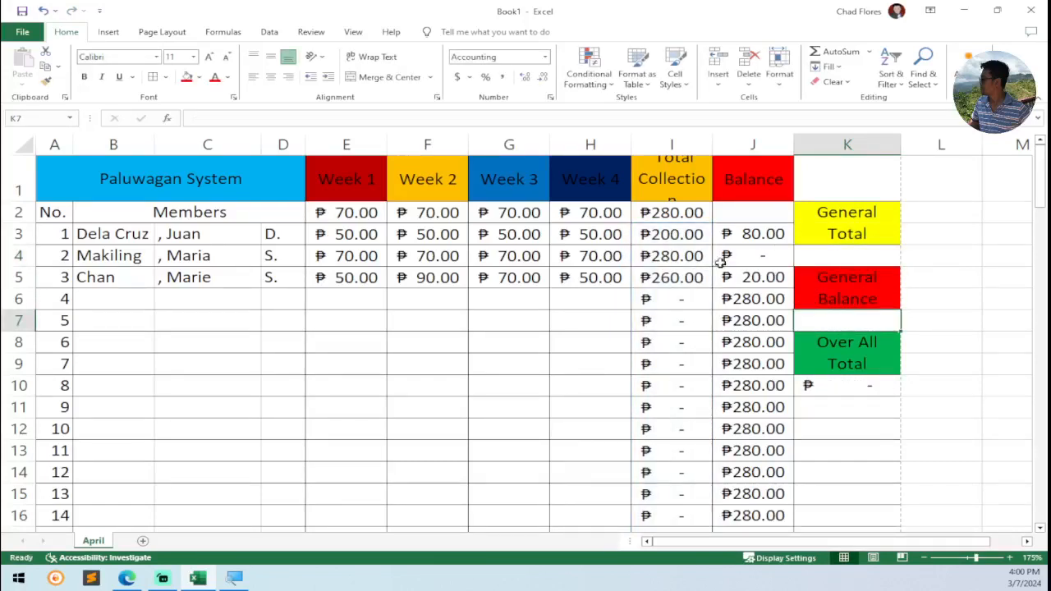
Step: Clear E6:J102 in the unused member rows and the Over All Total formula in K10
{"action": "left_click_drag", "start_coordinate": [333, 303], "coordinate": [762, 298]}
{"action": "key", "text": "ctrl+shift+Down"}
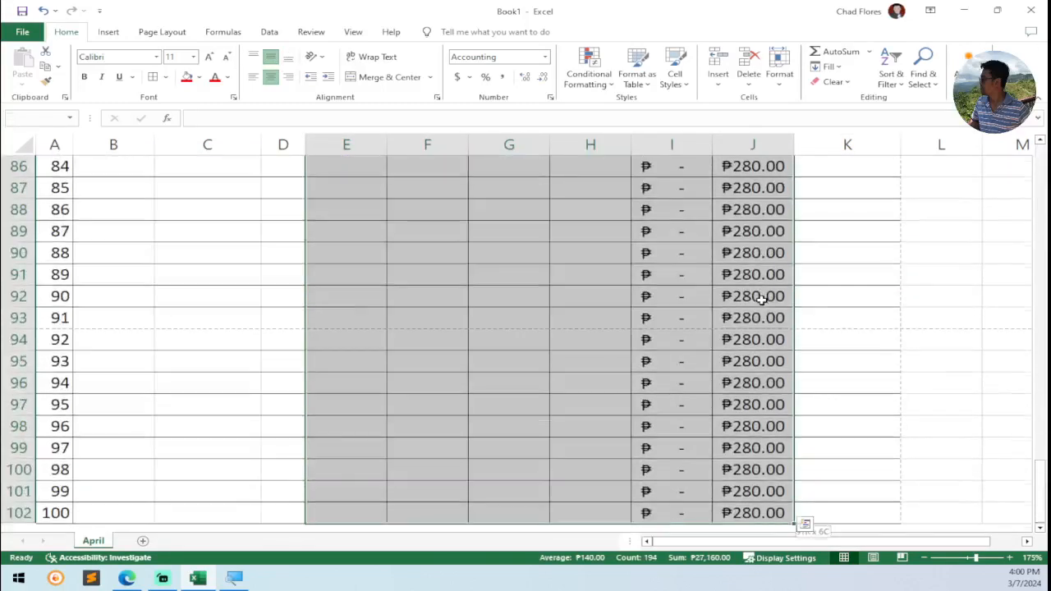
{"action": "scroll", "coordinate": [759, 298], "scroll_direction": "up", "scroll_amount": 20}
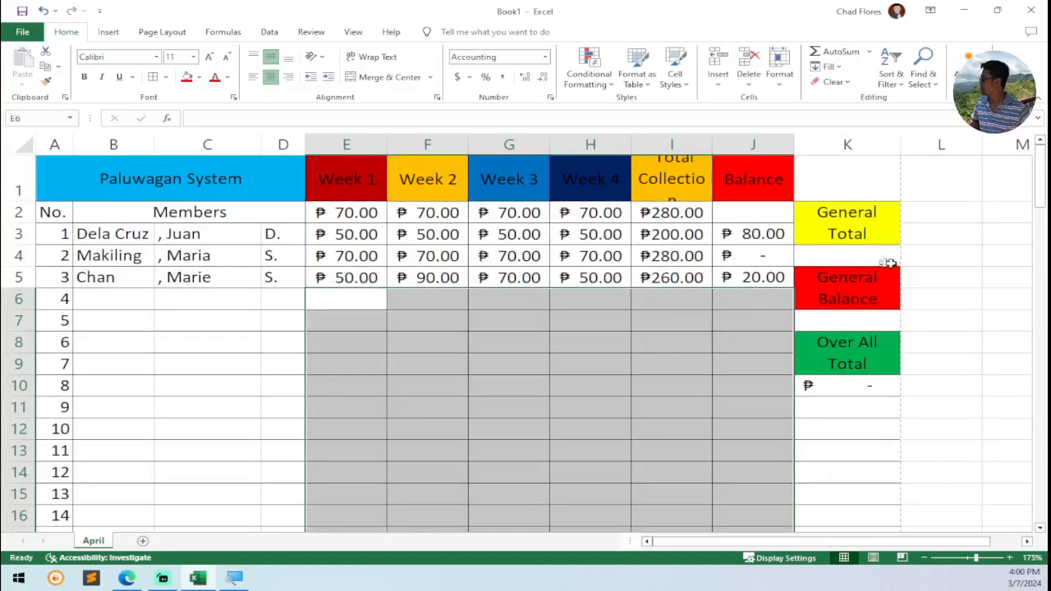
{"action": "left_click", "coordinate": [858, 259]}
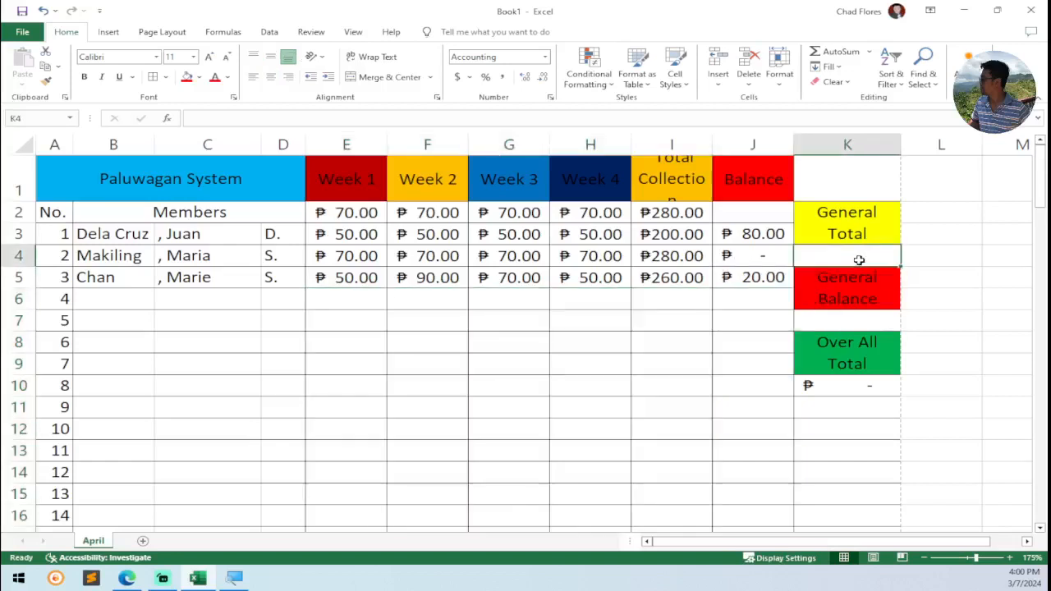
{"action": "left_click", "coordinate": [855, 389]}
{"action": "key", "text": "Delete"}
Step: Enter =SUM(I3:I5) in K4 to total the three listed members' collections under General Total
{"action": "double_click", "coordinate": [840, 256]}
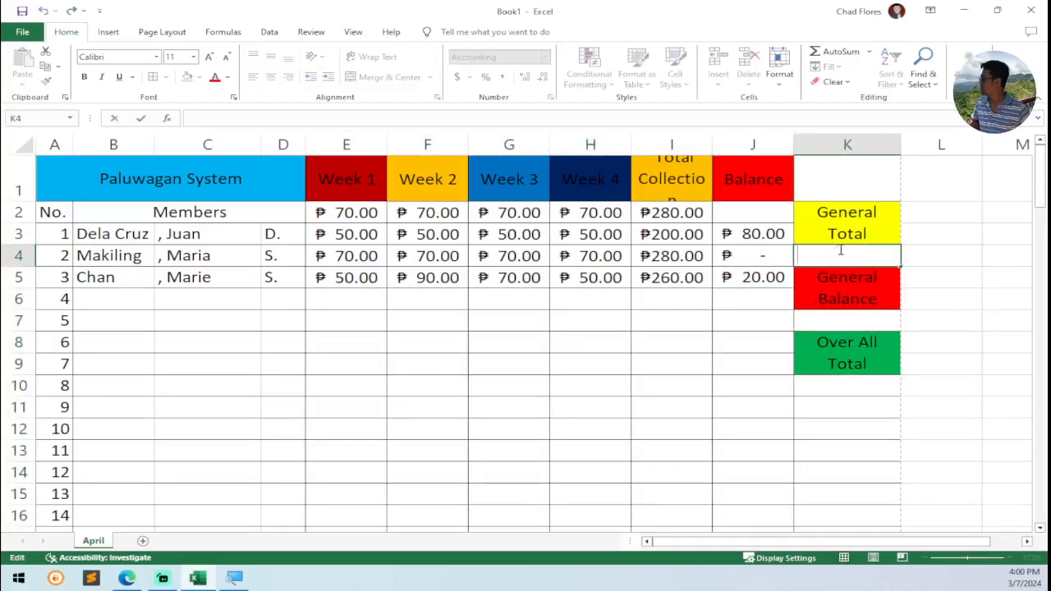
{"action": "type", "text": "="}
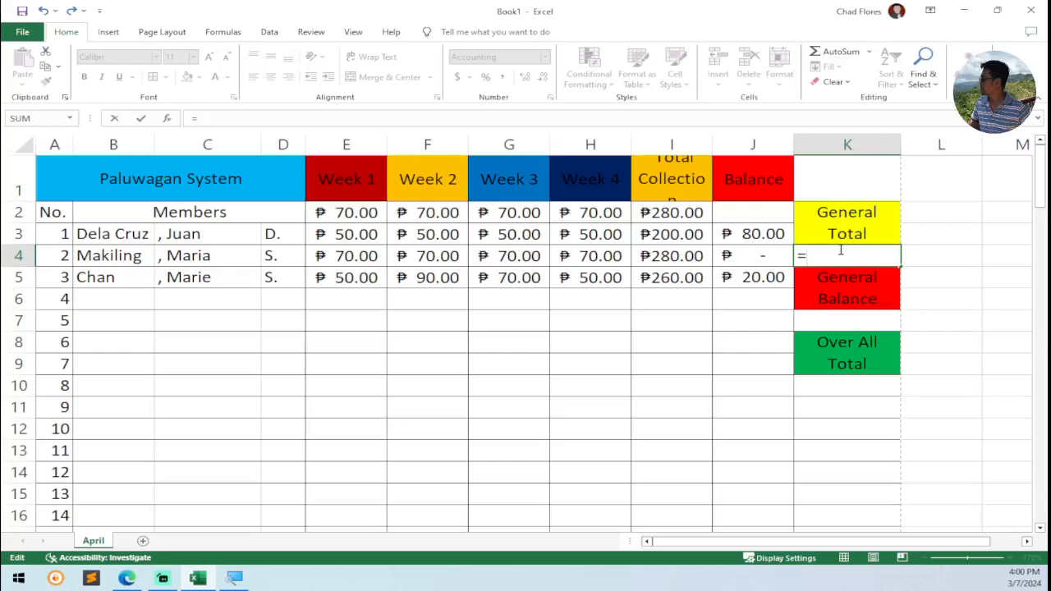
{"action": "type", "text": "sum("}
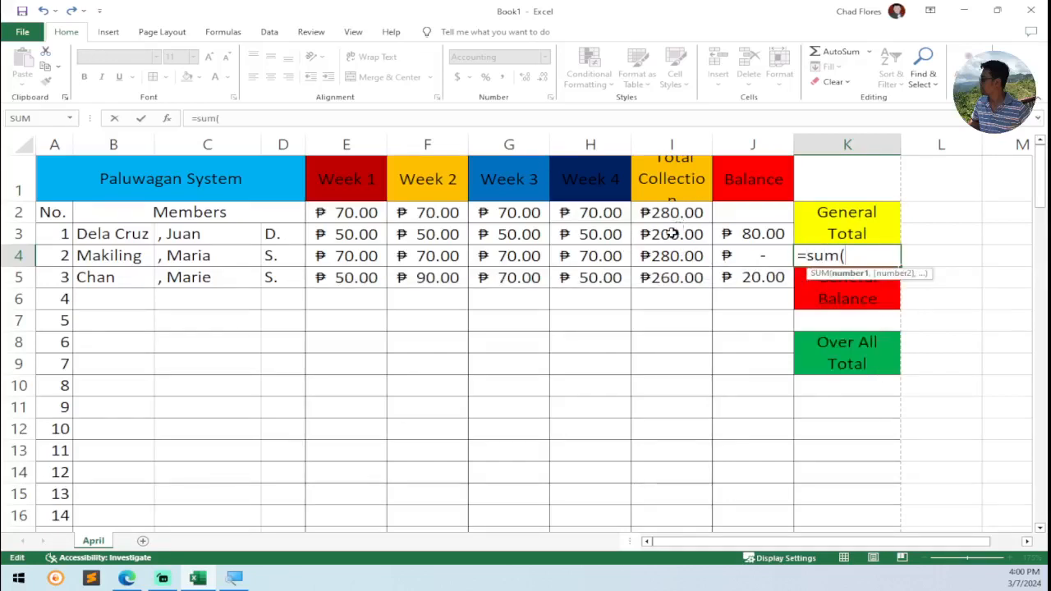
{"action": "left_click_drag", "start_coordinate": [671, 234], "coordinate": [671, 255]}
{"action": "key", "text": "shift+Down"}
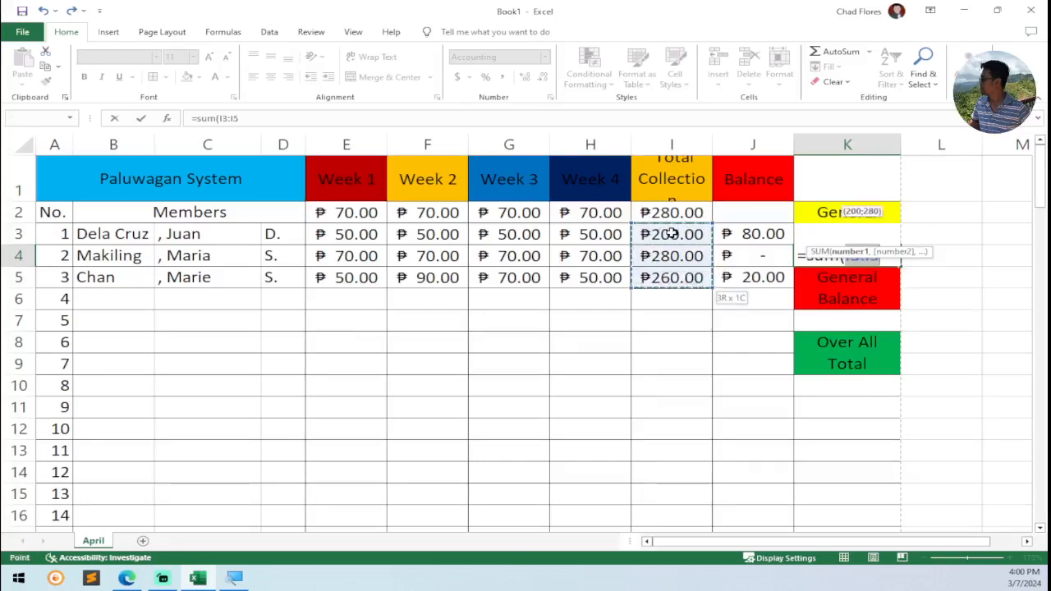
{"action": "key", "text": "Return"}
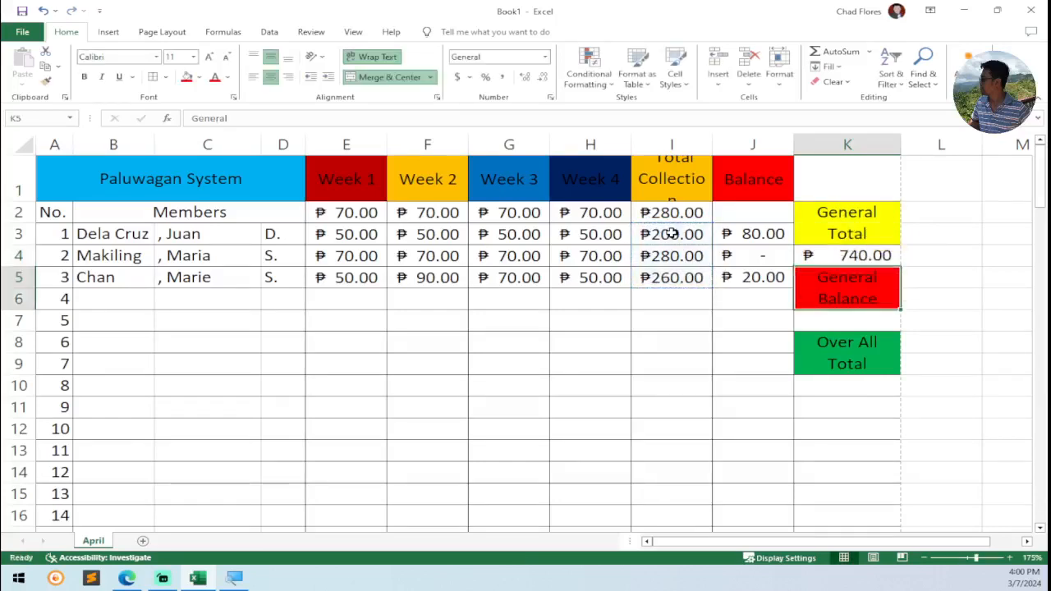
Step: Enter =SUM(J3:J5) in K7 to total the three listed members' balances under General Balance
{"action": "left_click", "coordinate": [847, 325]}
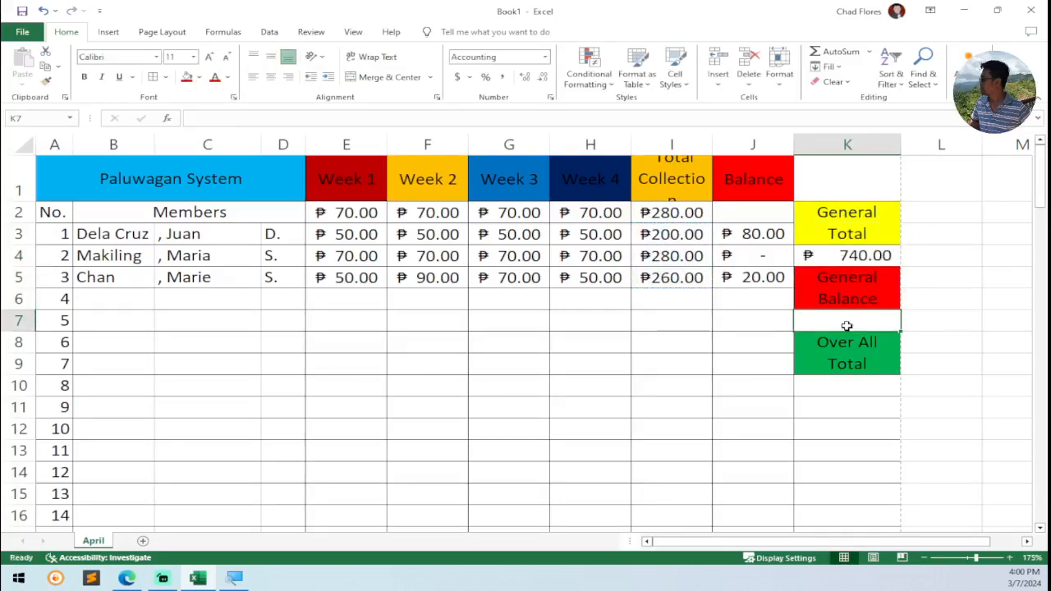
{"action": "type", "text": "=sum("}
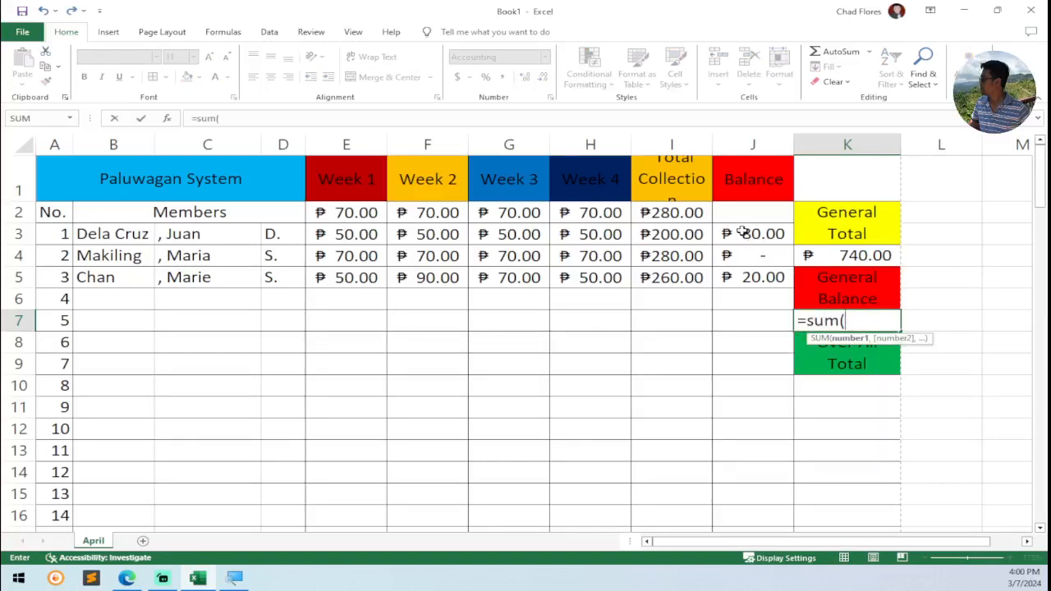
{"action": "left_click_drag", "start_coordinate": [742, 232], "coordinate": [752, 277]}
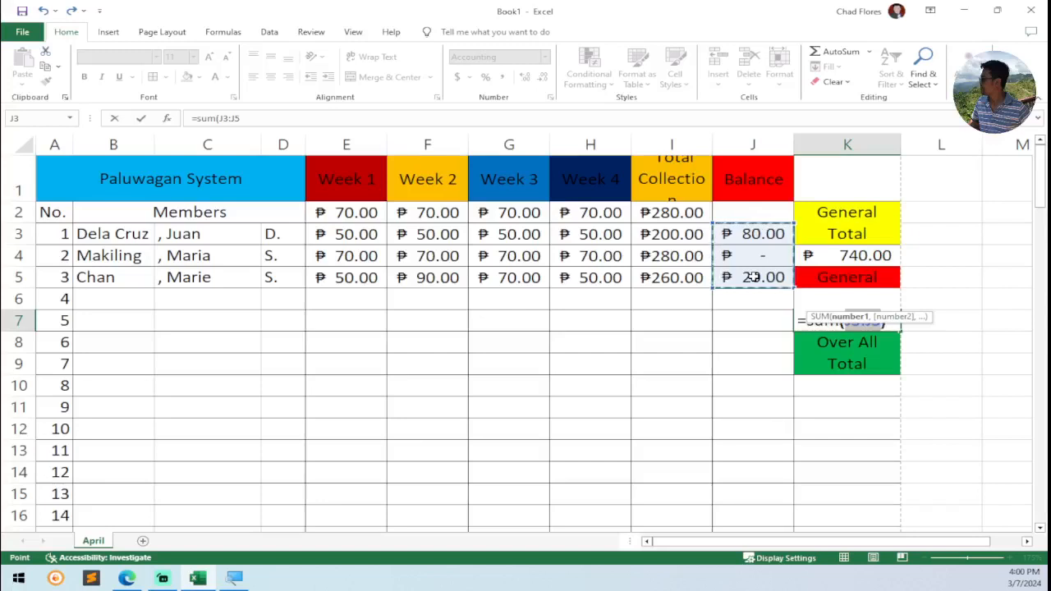
{"action": "key", "text": "Return"}
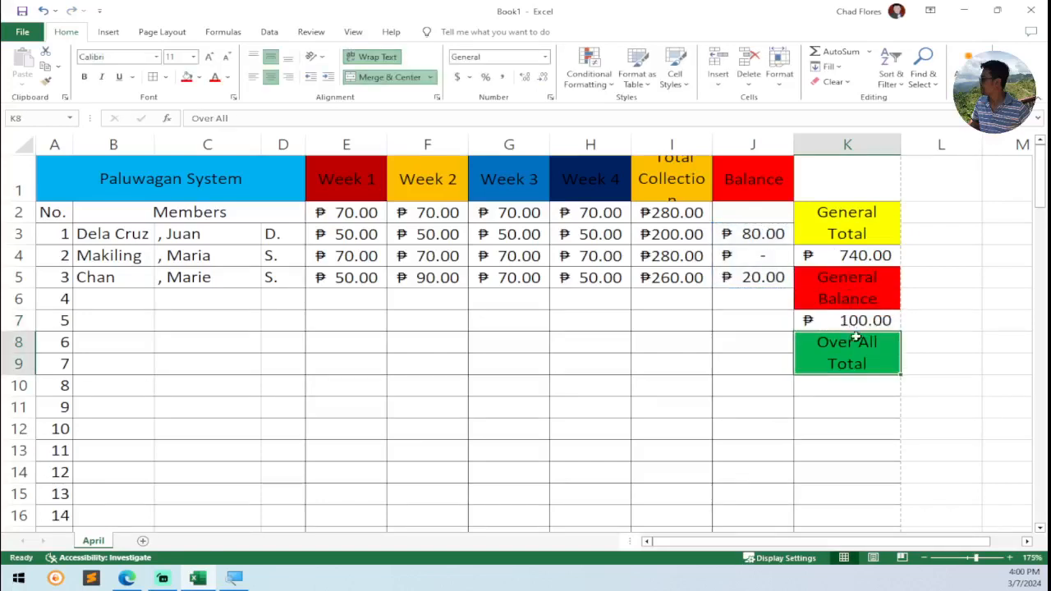
Step: Enter =K4+K7 in K10 to add the General Total and General Balance under Over All Total
{"action": "left_click", "coordinate": [848, 389]}
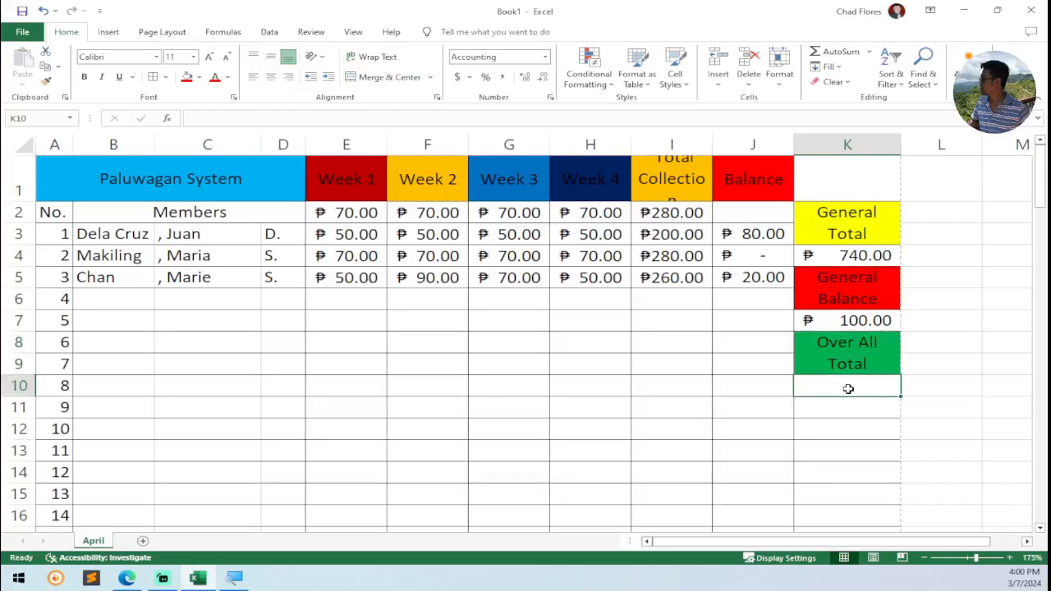
{"action": "type", "text": "="}
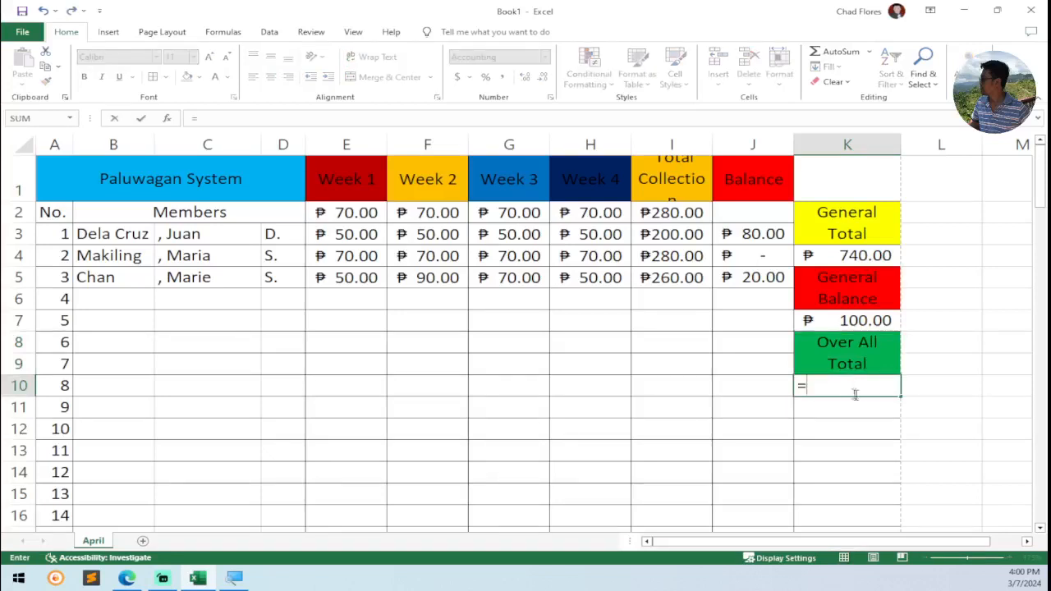
{"action": "left_click", "coordinate": [845, 261]}
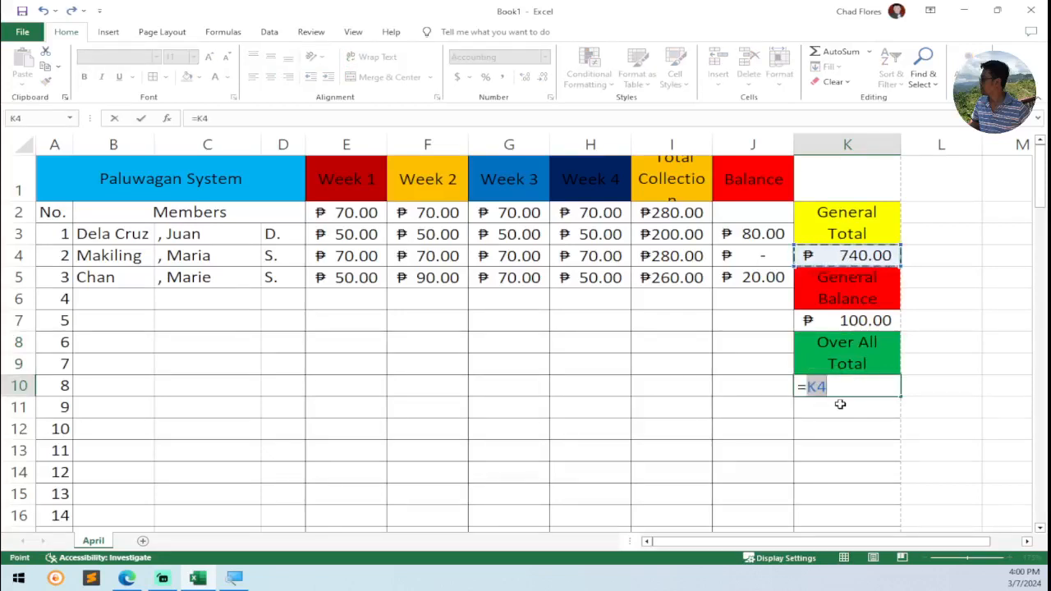
{"action": "type", "text": "_"}
{"action": "key", "text": "BackSpace"}
{"action": "type", "text": "+"}
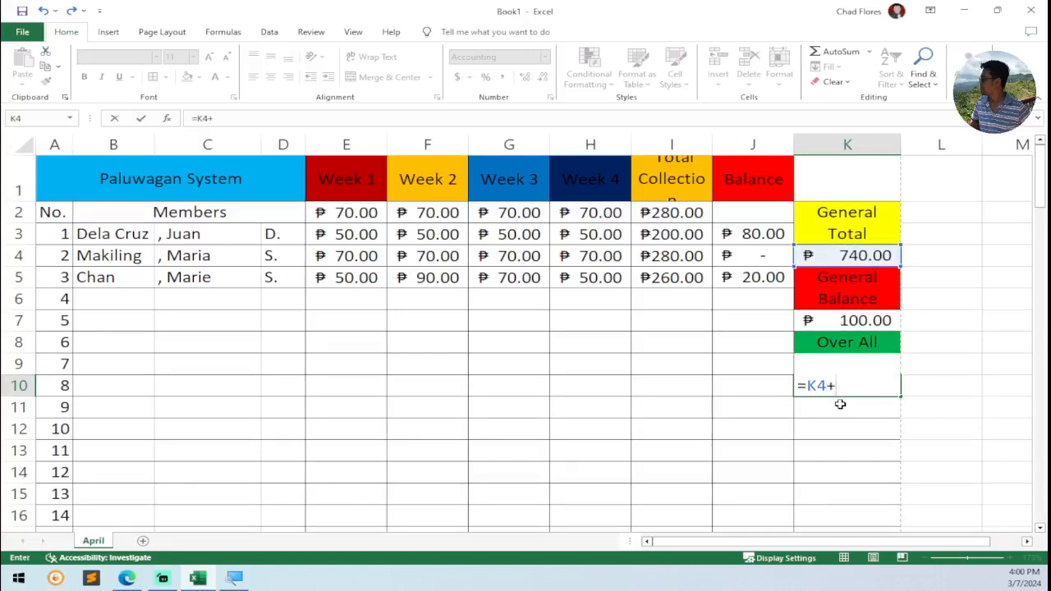
{"action": "left_click", "coordinate": [843, 320]}
{"action": "key", "text": "Return"}
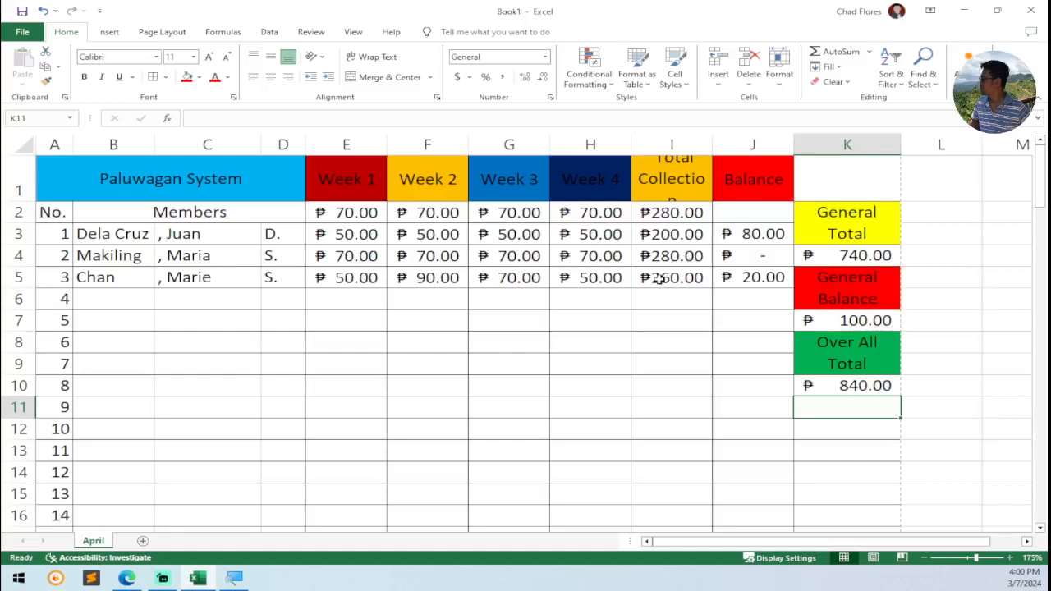
Step: Cross-check the Over All Total by calculating =280*3 in the empty cell G12, and clear that cell
{"action": "key", "text": "super+r"}
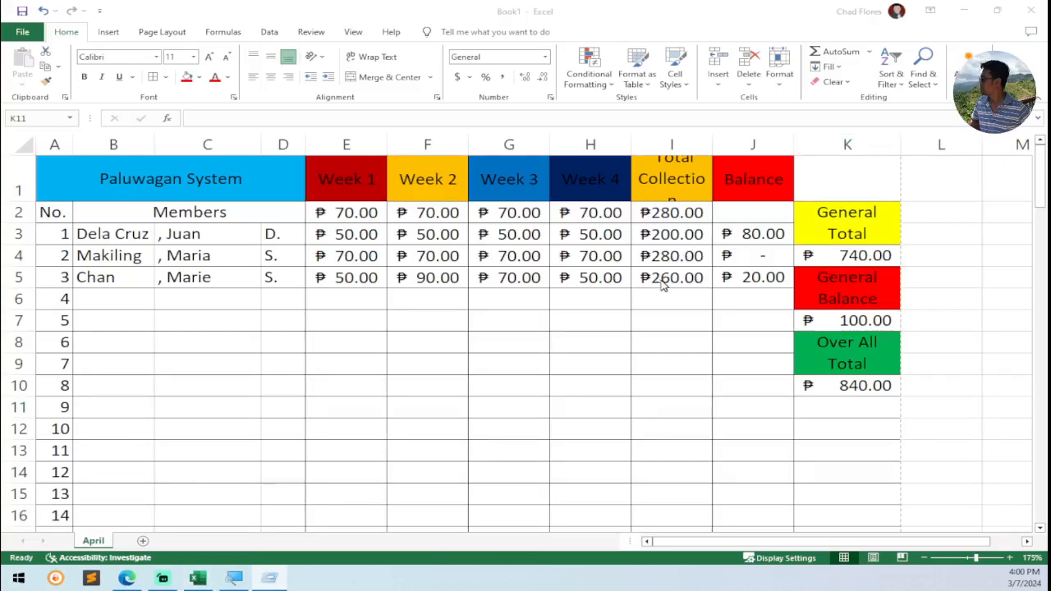
{"action": "left_click", "coordinate": [503, 430]}
{"action": "left_click", "coordinate": [511, 432]}
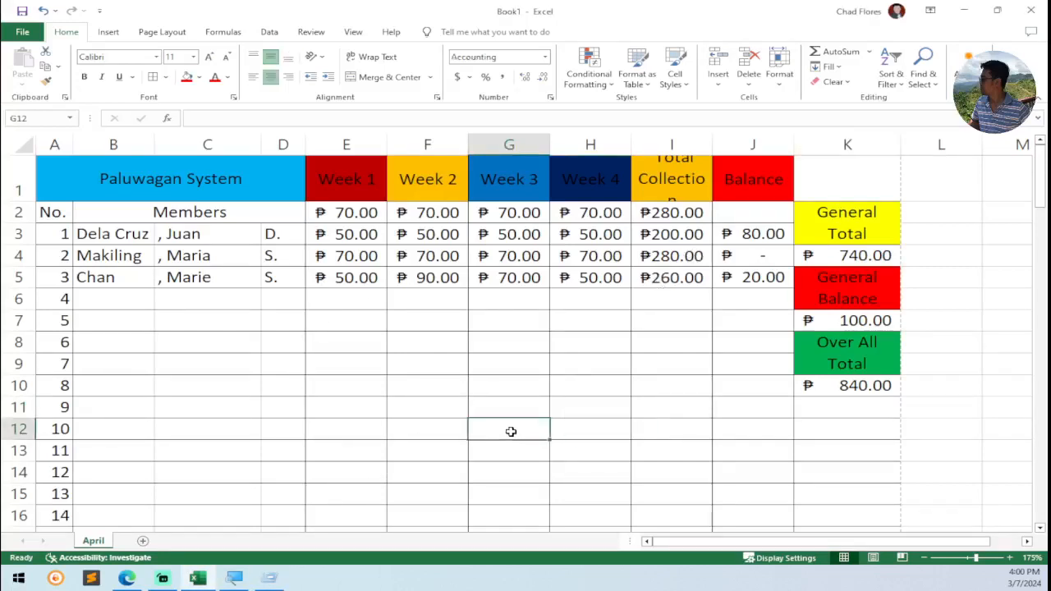
{"action": "type", "text": "="}
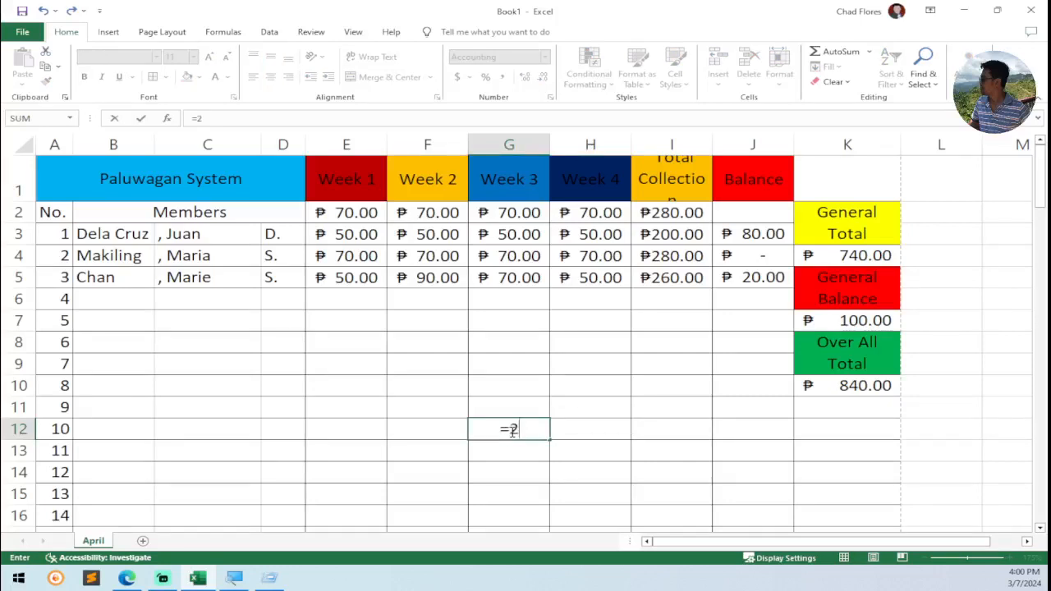
{"action": "type", "text": "280"}
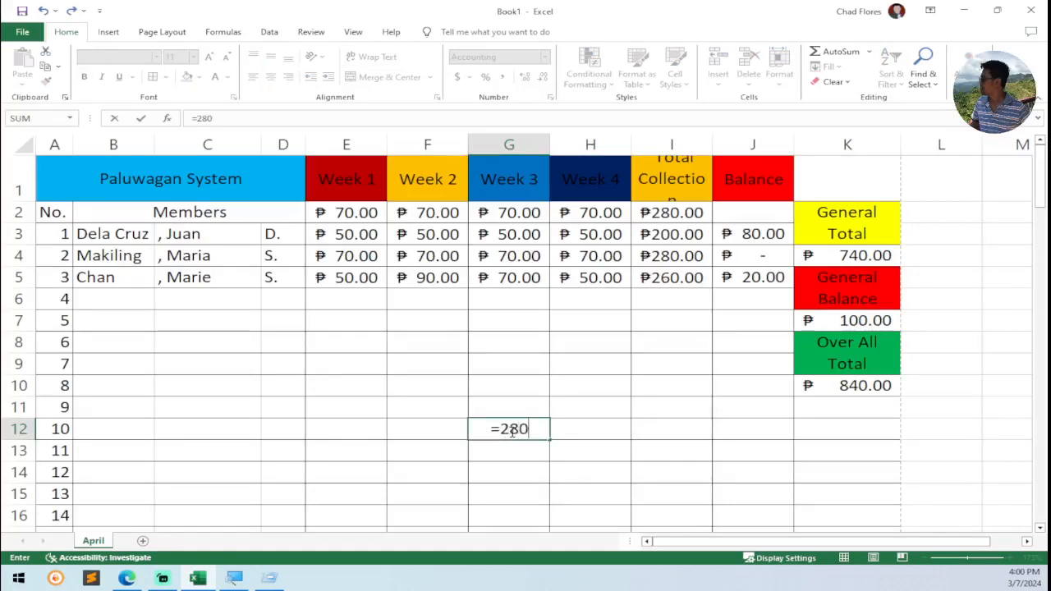
{"action": "type", "text": "*3"}
{"action": "key", "text": "Return"}
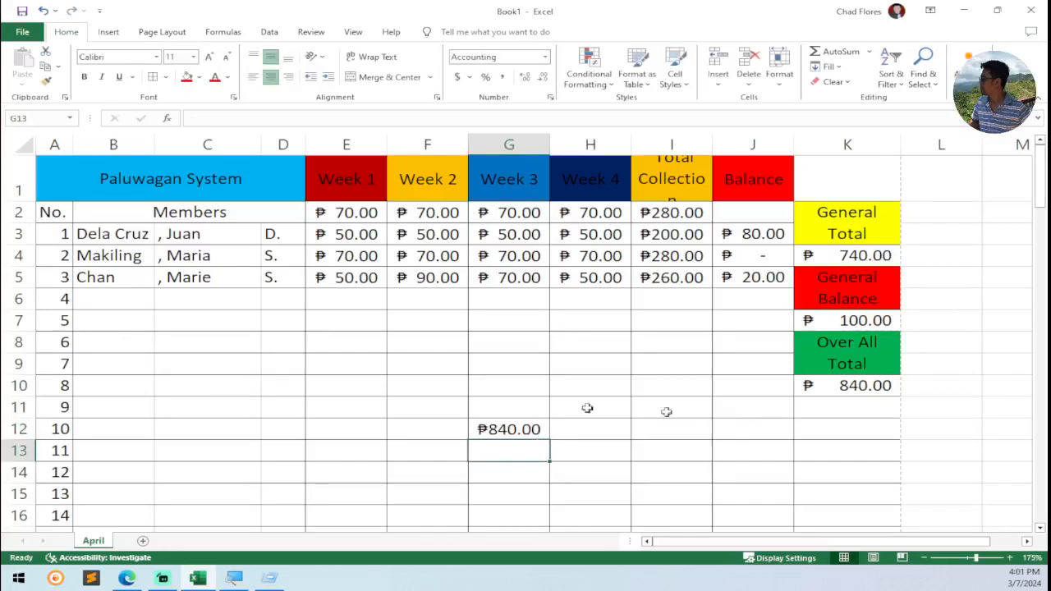
{"action": "left_click", "coordinate": [503, 432]}
{"action": "key", "text": "Delete"}
Step: Review the formulas behind the Over All Total in K10, General Balance in K7 and General Total in K4
{"action": "left_click", "coordinate": [854, 388]}
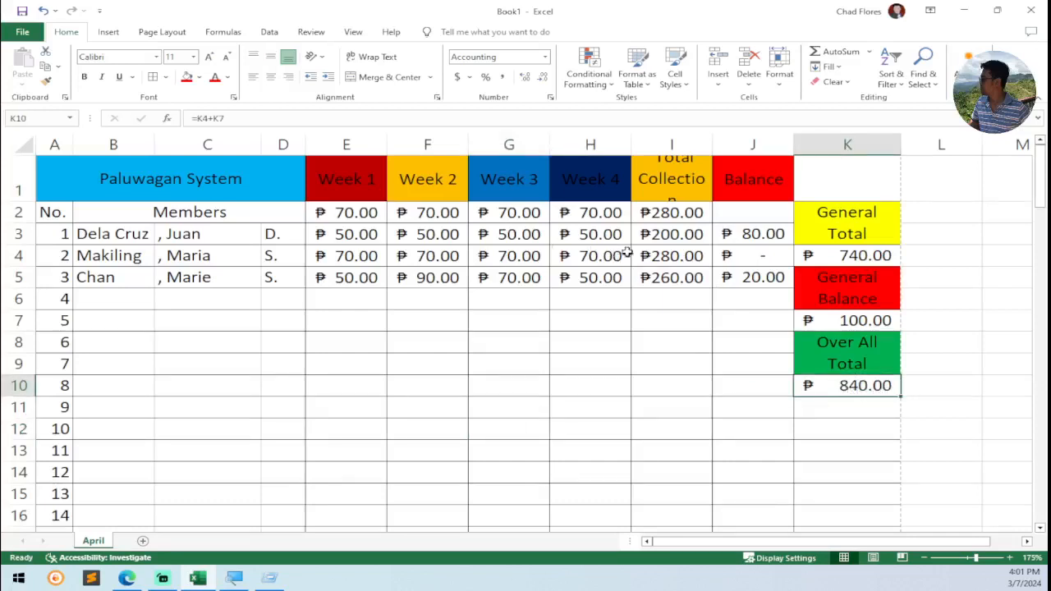
{"action": "left_click", "coordinate": [817, 320]}
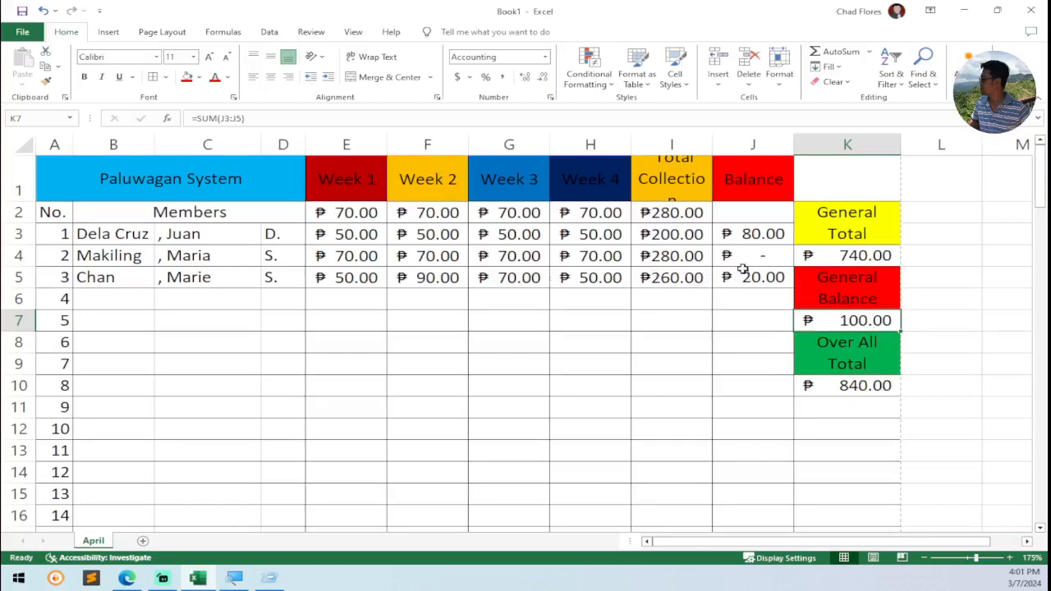
{"action": "left_click", "coordinate": [810, 257]}
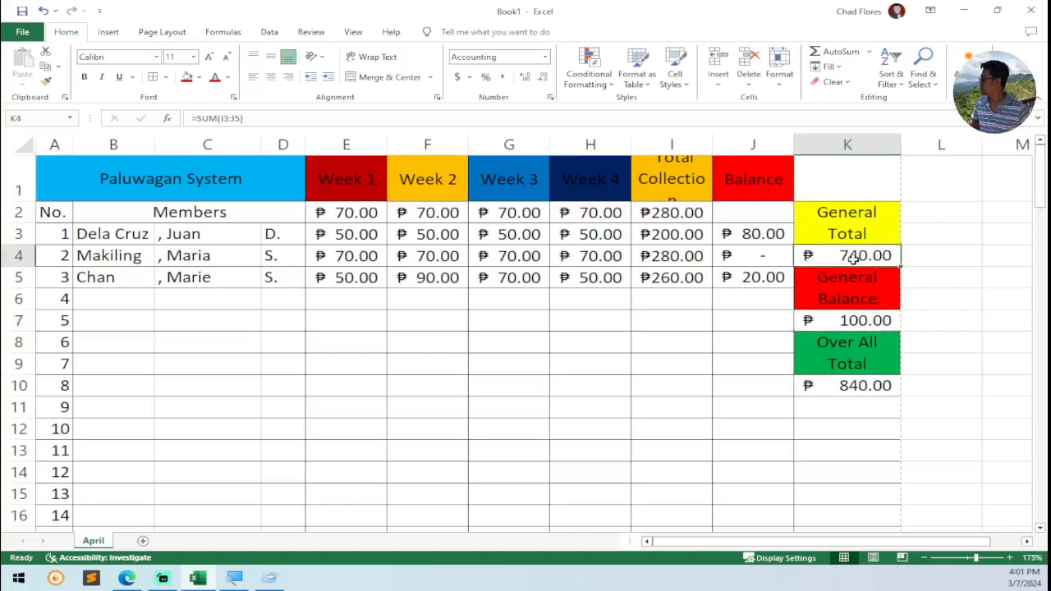
{"action": "left_click", "coordinate": [810, 320]}
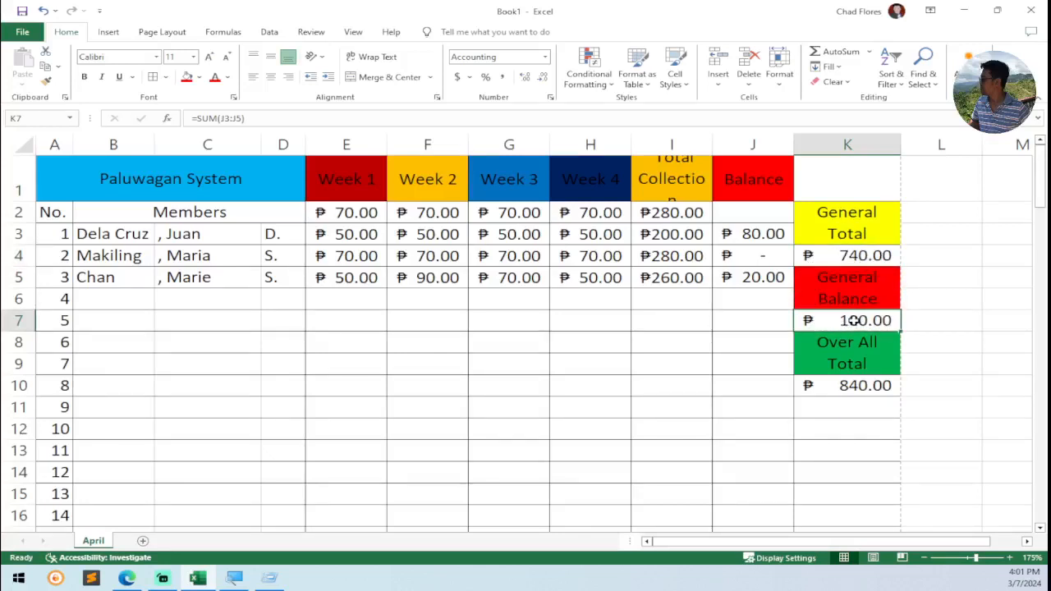
{"action": "left_click", "coordinate": [805, 385]}
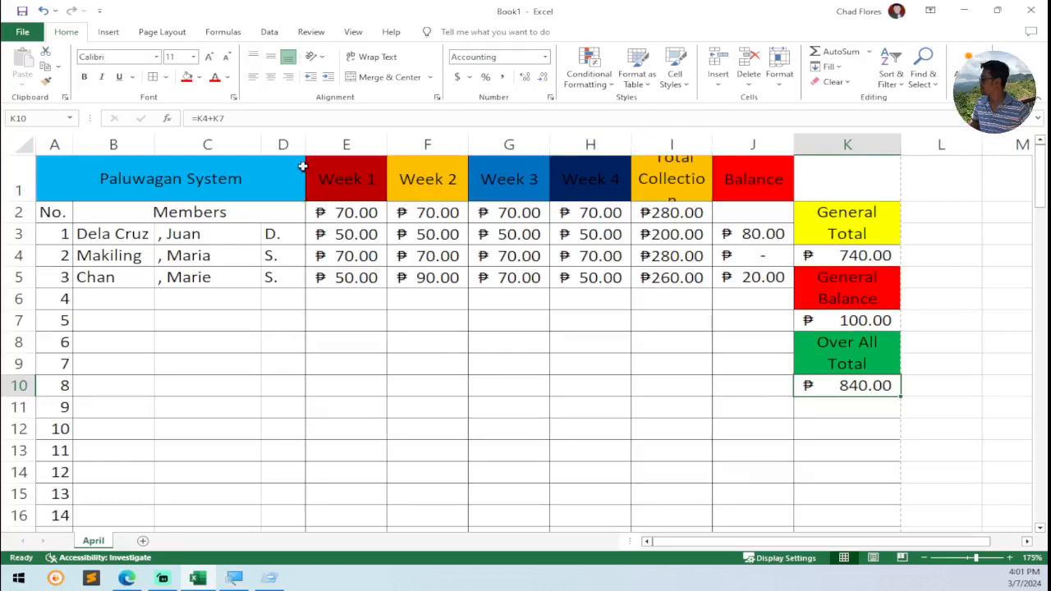
Step: Slightly narrow columns D and C and widen column I so the Total Collection heading fits
{"action": "left_click_drag", "start_coordinate": [305, 145], "coordinate": [298, 144]}
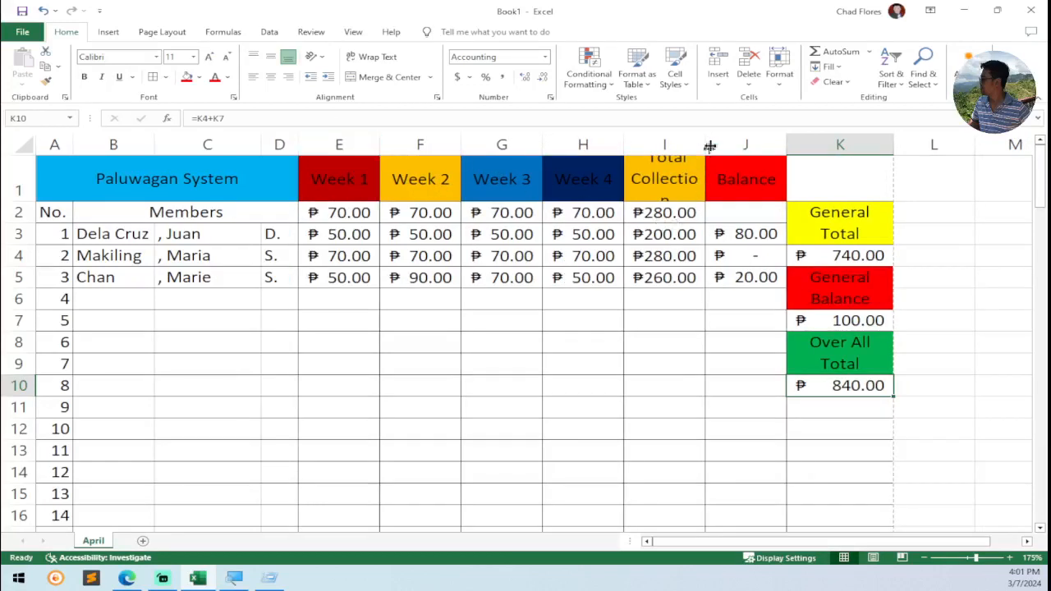
{"action": "left_click_drag", "start_coordinate": [706, 136], "coordinate": [714, 135]}
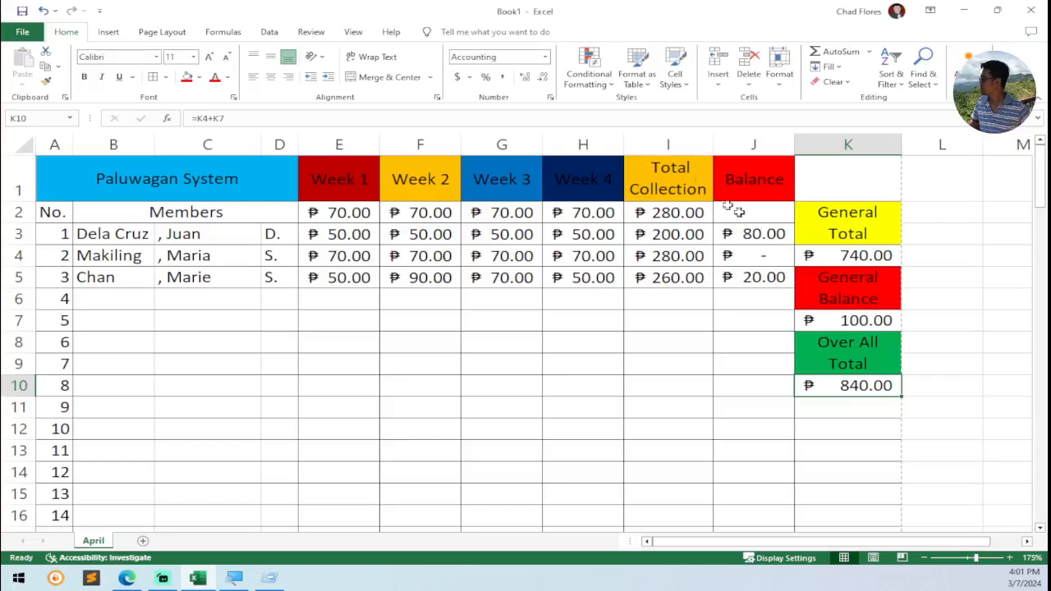
{"action": "left_click_drag", "start_coordinate": [260, 148], "coordinate": [257, 150]}
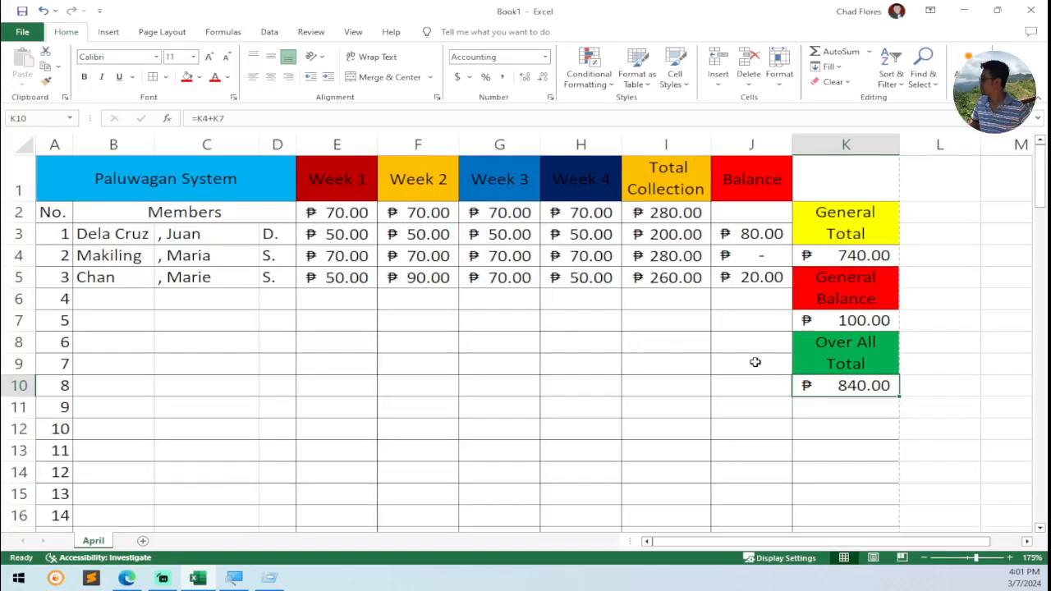
{"action": "scroll", "coordinate": [529, 452], "scroll_direction": "down", "scroll_amount": 5}
{"action": "scroll", "coordinate": [530, 453], "scroll_direction": "up", "scroll_amount": 5}
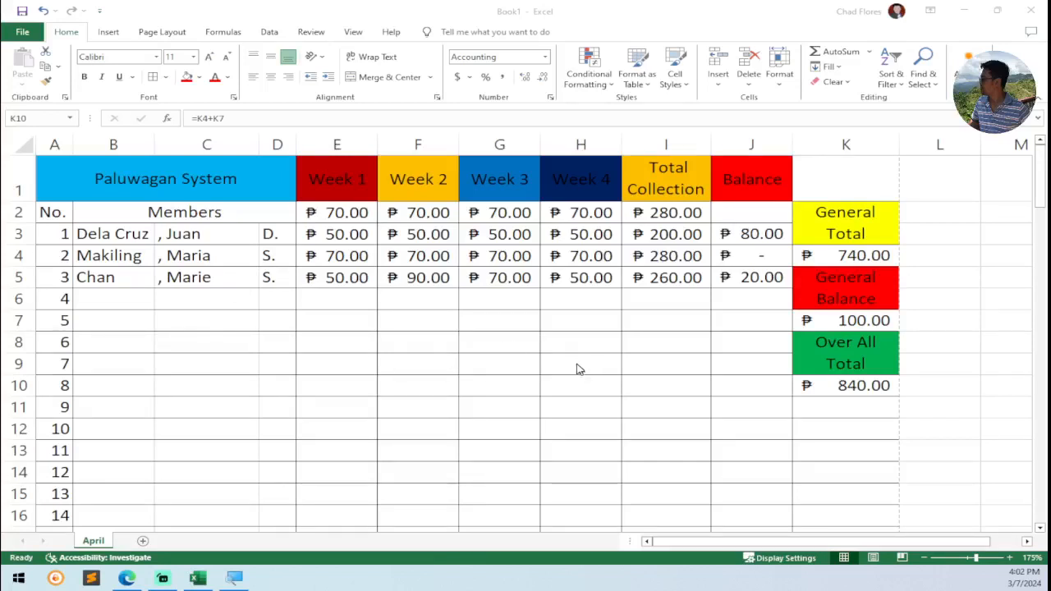
{"action": "scroll", "coordinate": [577, 368], "scroll_direction": "down", "scroll_amount": 3}
{"action": "scroll", "coordinate": [577, 369], "scroll_direction": "up", "scroll_amount": 3}
{"action": "scroll", "coordinate": [577, 369], "scroll_direction": "down", "scroll_amount": 4}
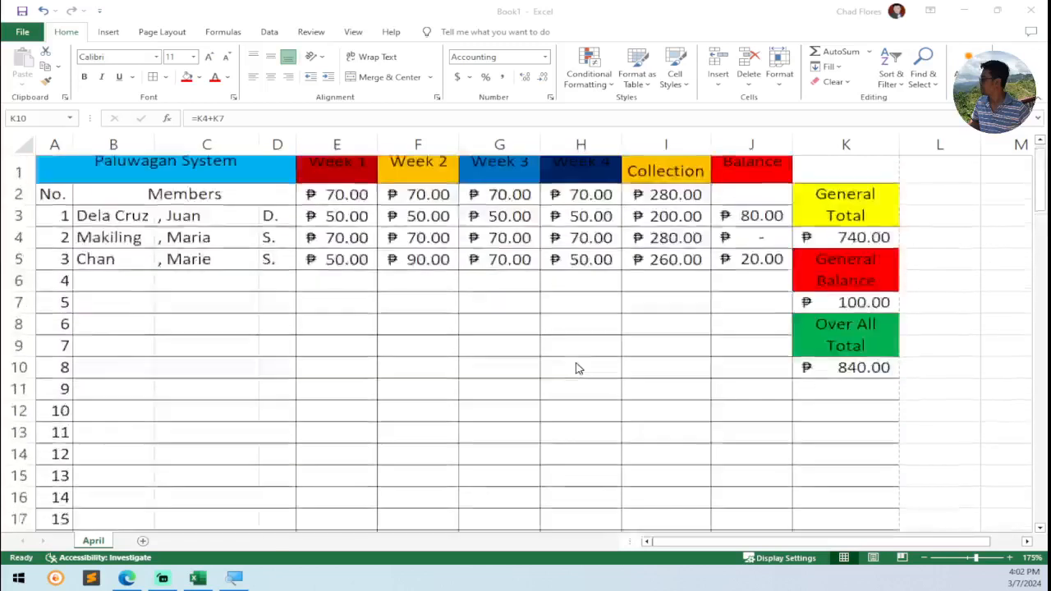
{"action": "scroll", "coordinate": [577, 368], "scroll_direction": "up", "scroll_amount": 4}
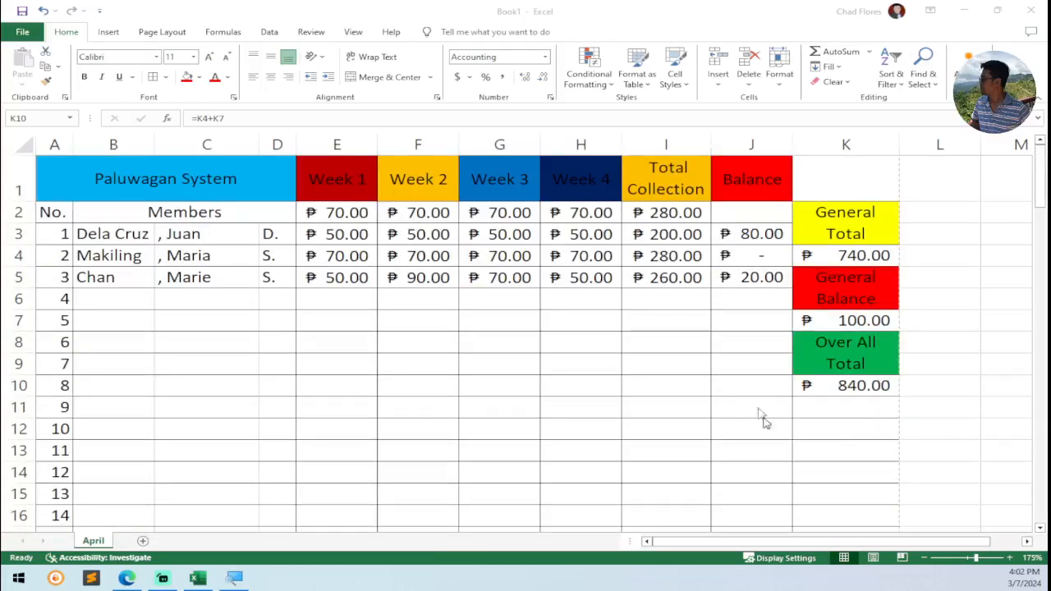
{"action": "left_click", "coordinate": [714, 542]}
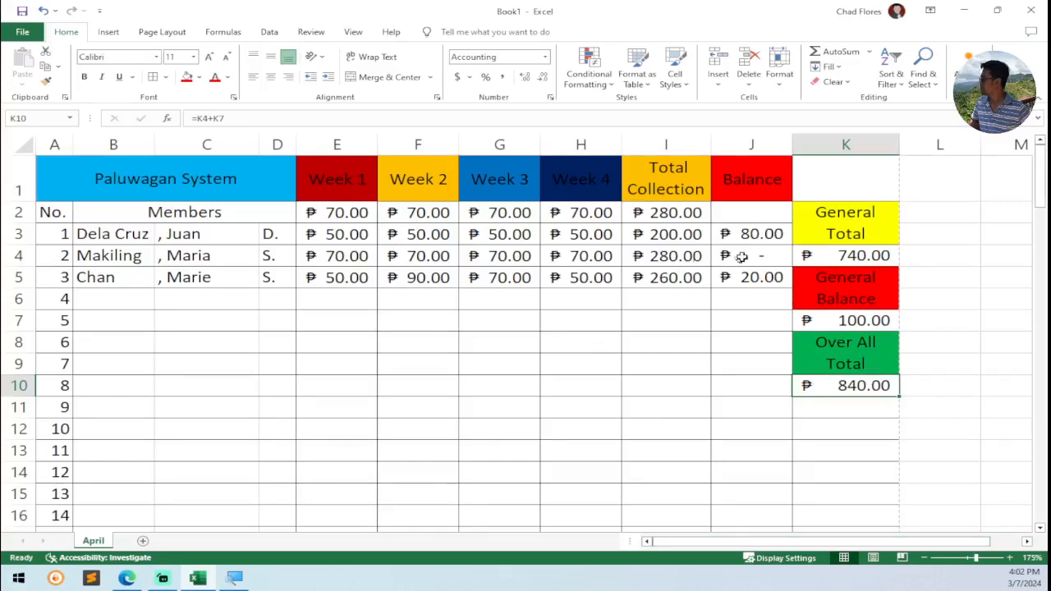
Step: Set the required weekly contribution in row 2 to 100 for Week 1 and 80 for Week 3
{"action": "left_click", "coordinate": [329, 215]}
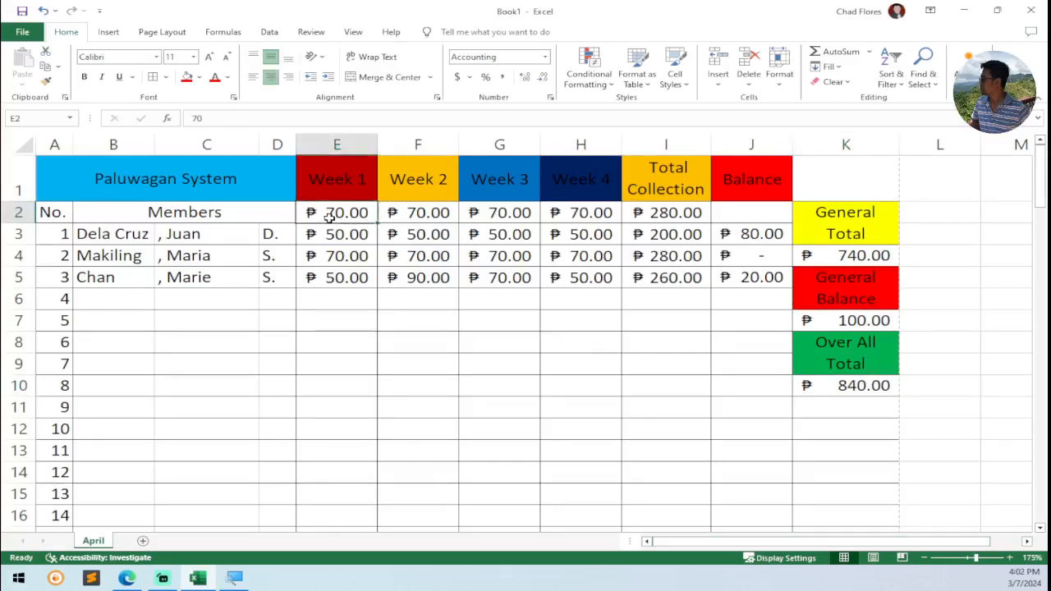
{"action": "type", "text": "100"}
{"action": "key", "text": "Return"}
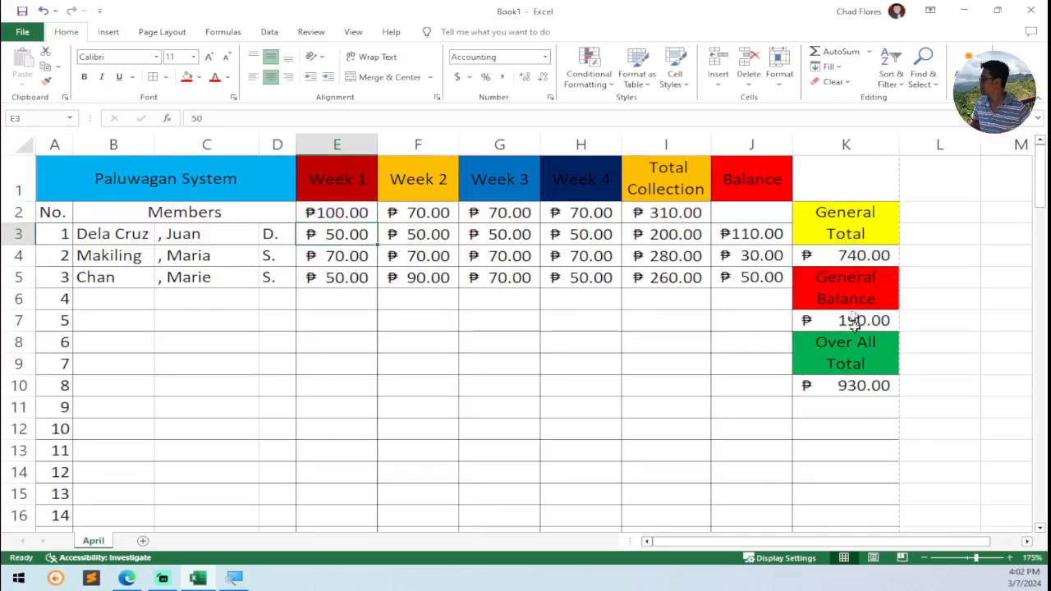
{"action": "left_click", "coordinate": [495, 212]}
{"action": "type", "text": "80"}
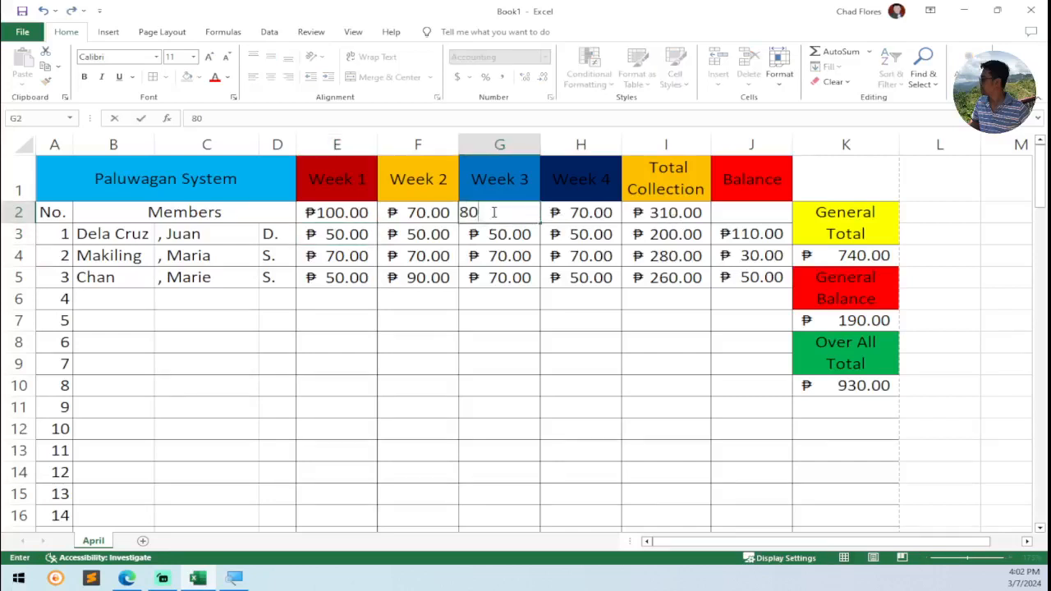
{"action": "key", "text": "Return"}
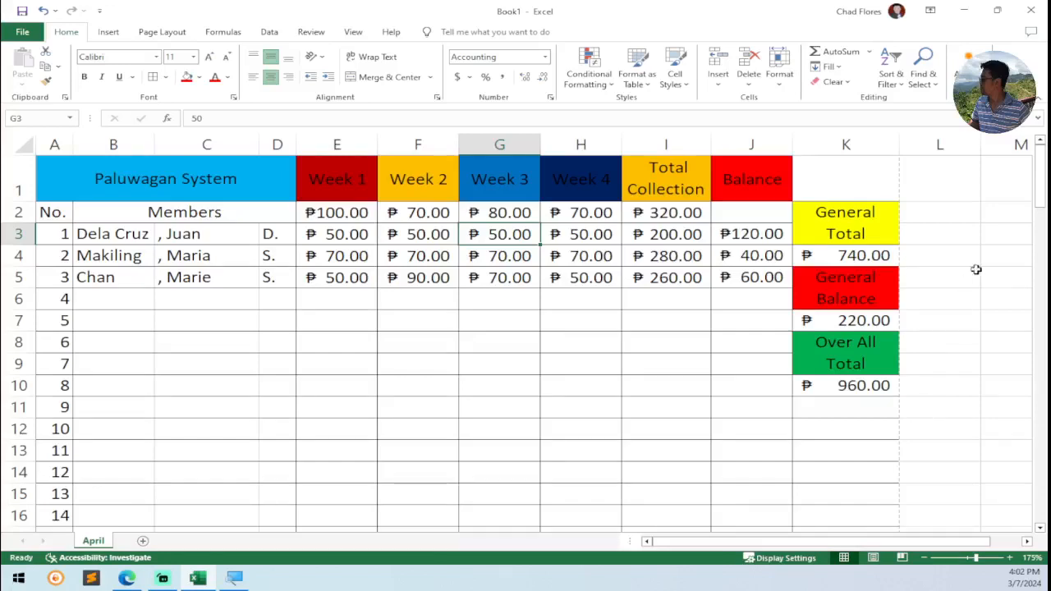
Step: Test the totals by entering a Week 2 contribution of 50 for unused member row 4 in F6, and clear it
{"action": "left_click_drag", "start_coordinate": [1041, 191], "coordinate": [1022, 517]}
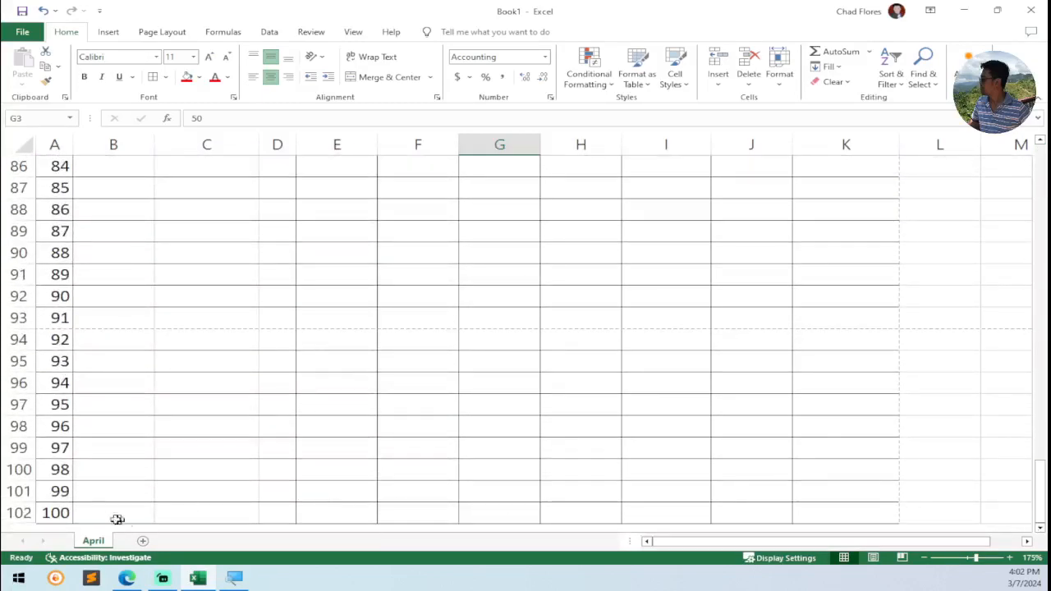
{"action": "scroll", "coordinate": [865, 502], "scroll_direction": "up", "scroll_amount": 20}
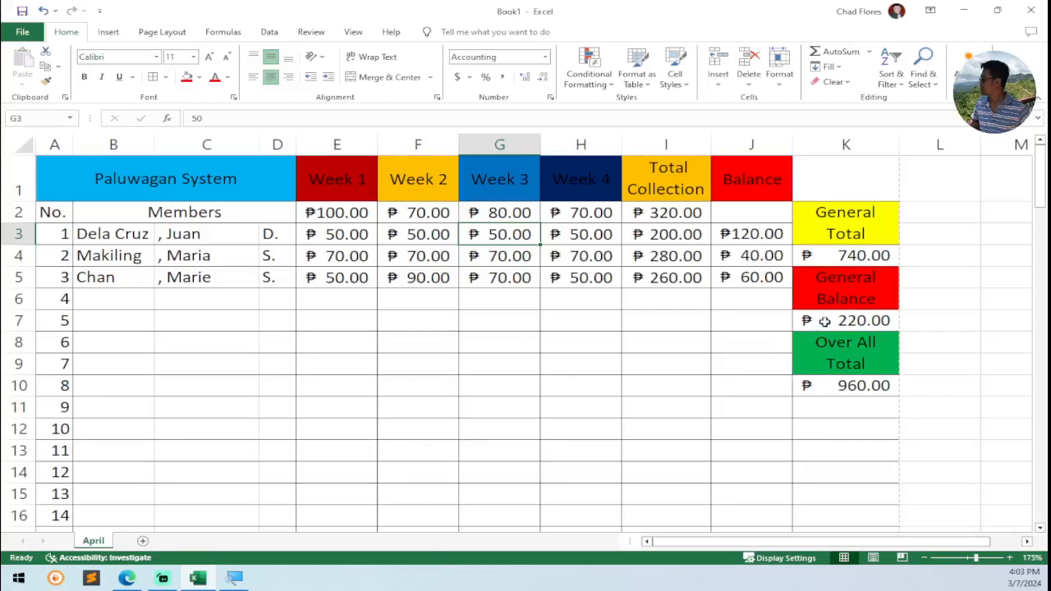
{"action": "left_click", "coordinate": [406, 305]}
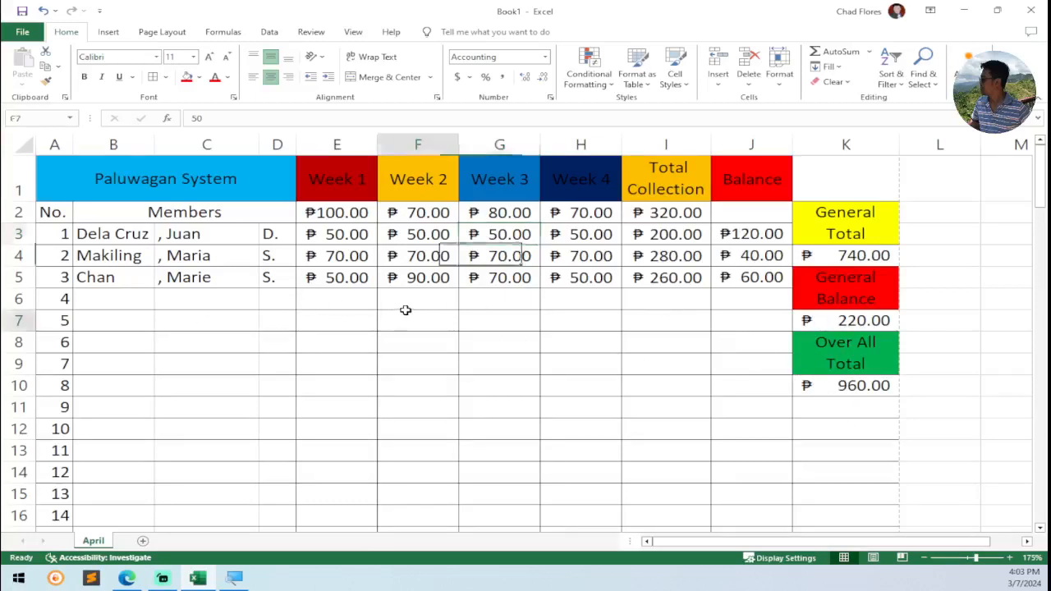
{"action": "type", "text": "50"}
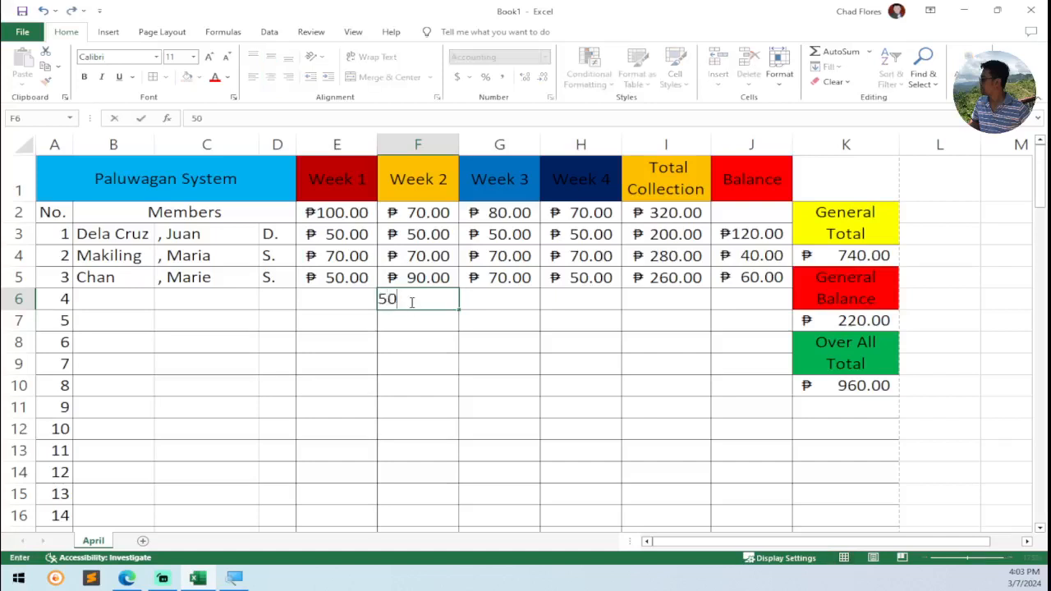
{"action": "key", "text": "Return"}
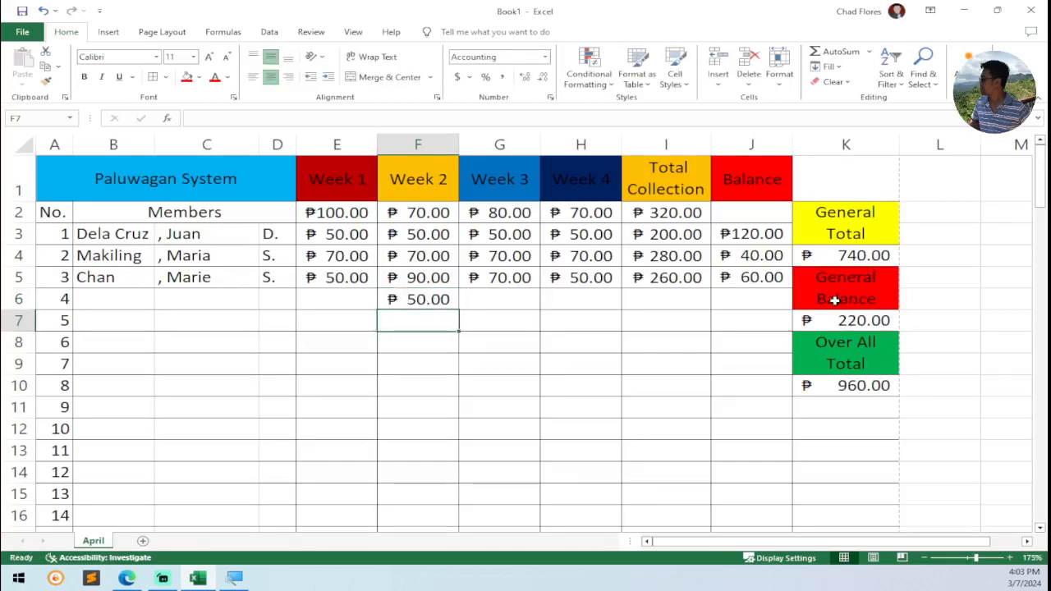
{"action": "left_click", "coordinate": [130, 299]}
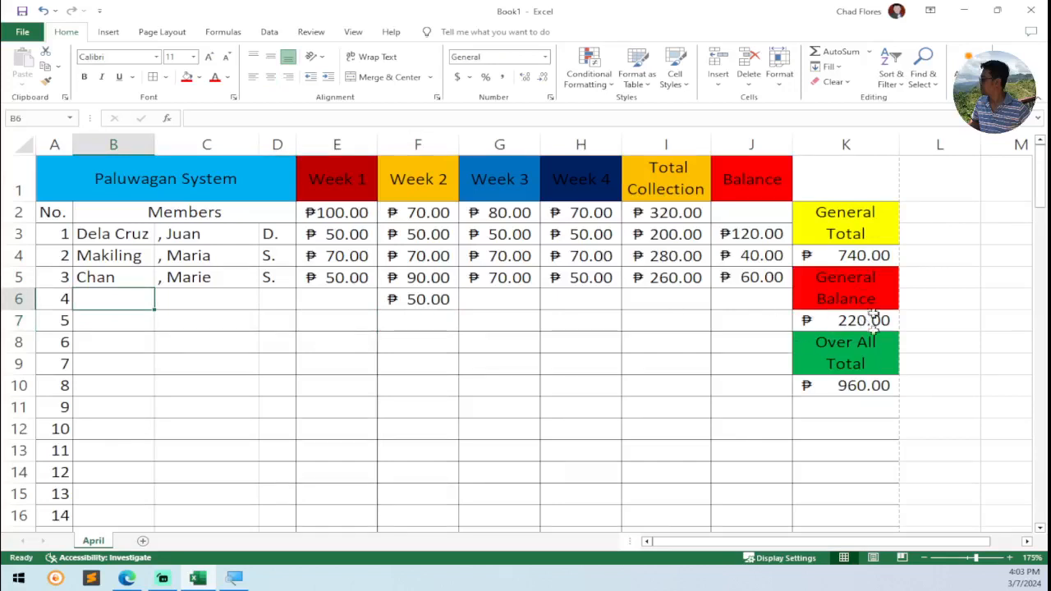
{"action": "left_click", "coordinate": [410, 304]}
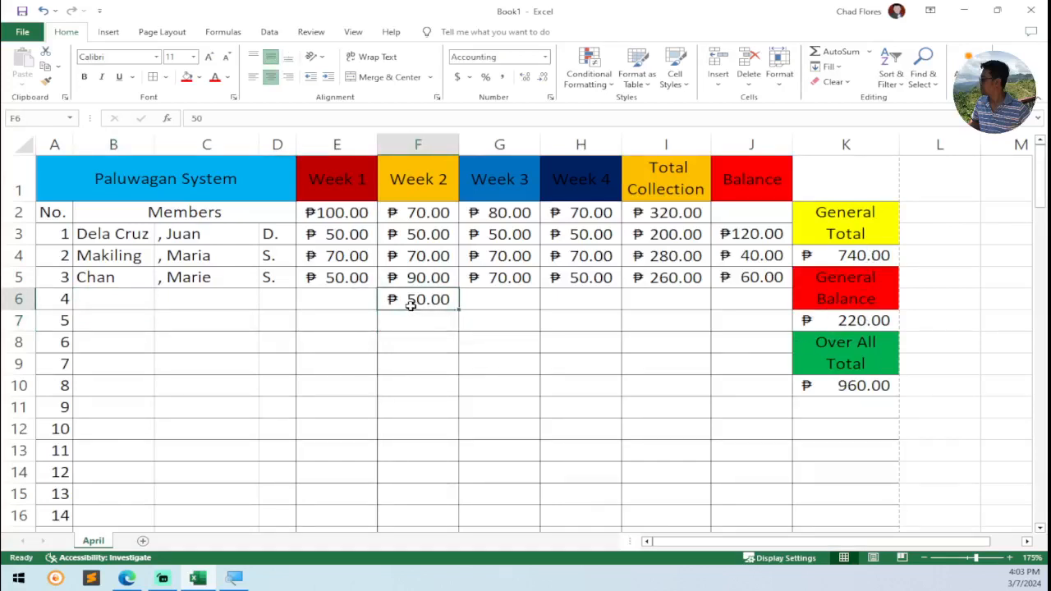
{"action": "key", "text": "Delete"}
Step: Switch to the Microsoft Edge browser
{"action": "left_click", "coordinate": [126, 578]}
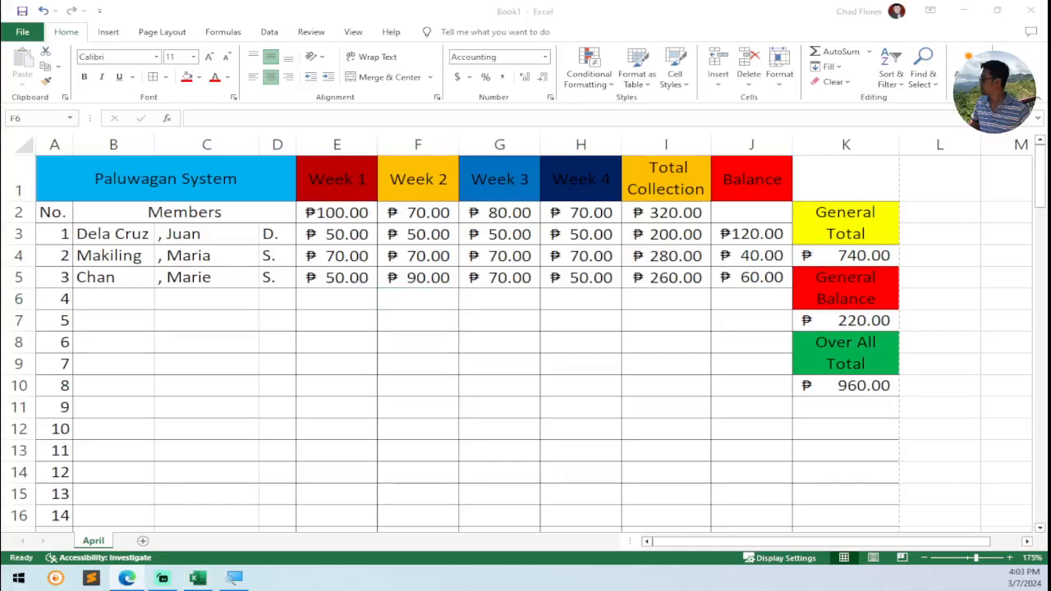